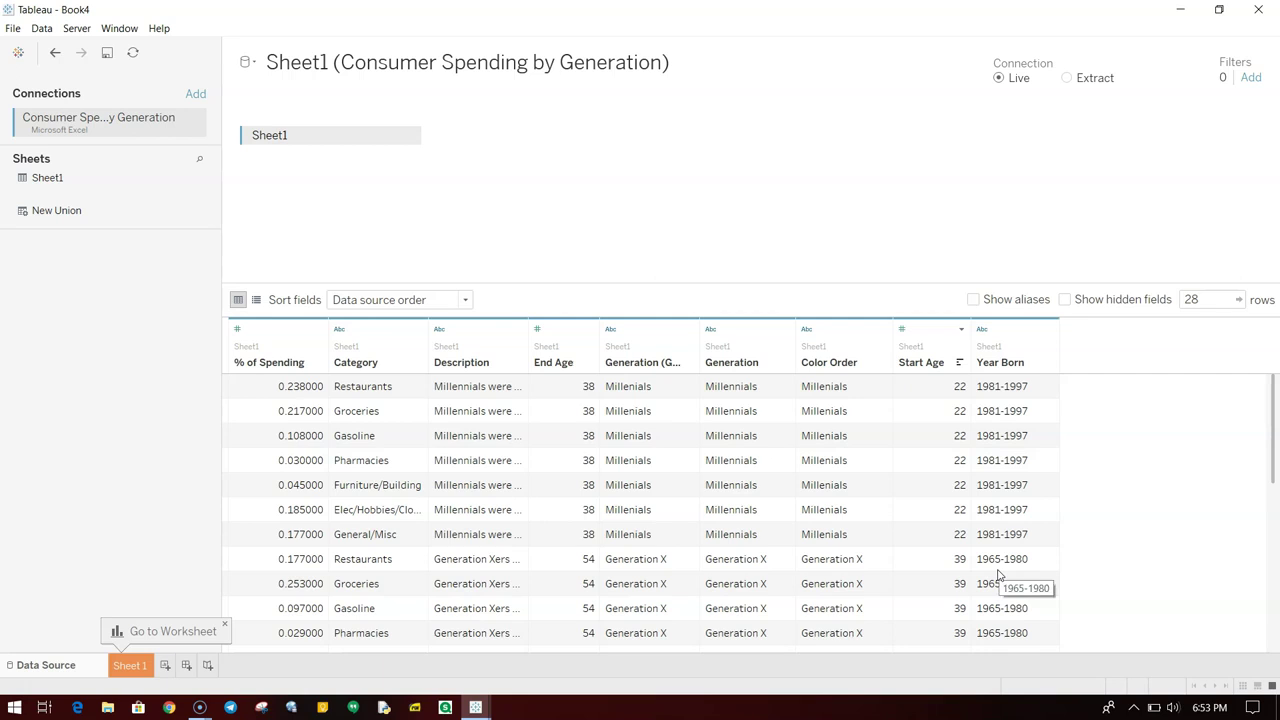
On Sheet 1, build a chart with Category on Columns and the sum of % of Spending on Rows.
scroll(998, 575, down, 5)
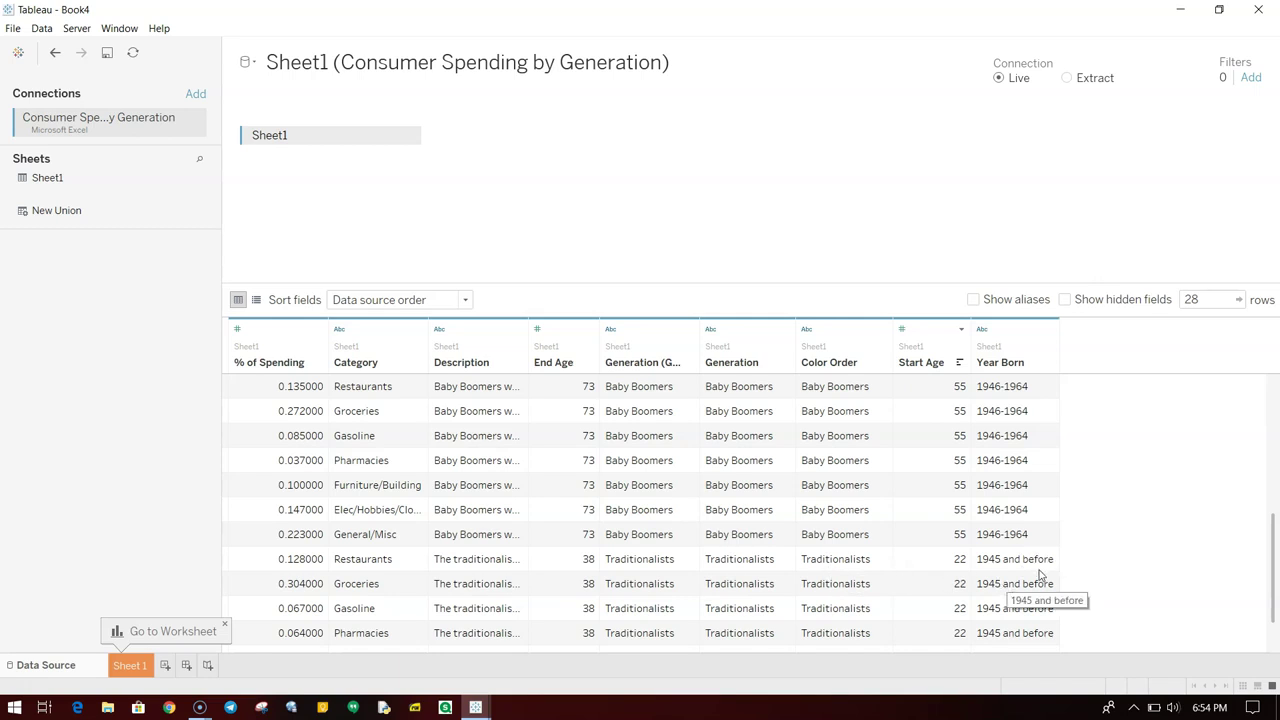
scroll(1039, 574, up, 5)
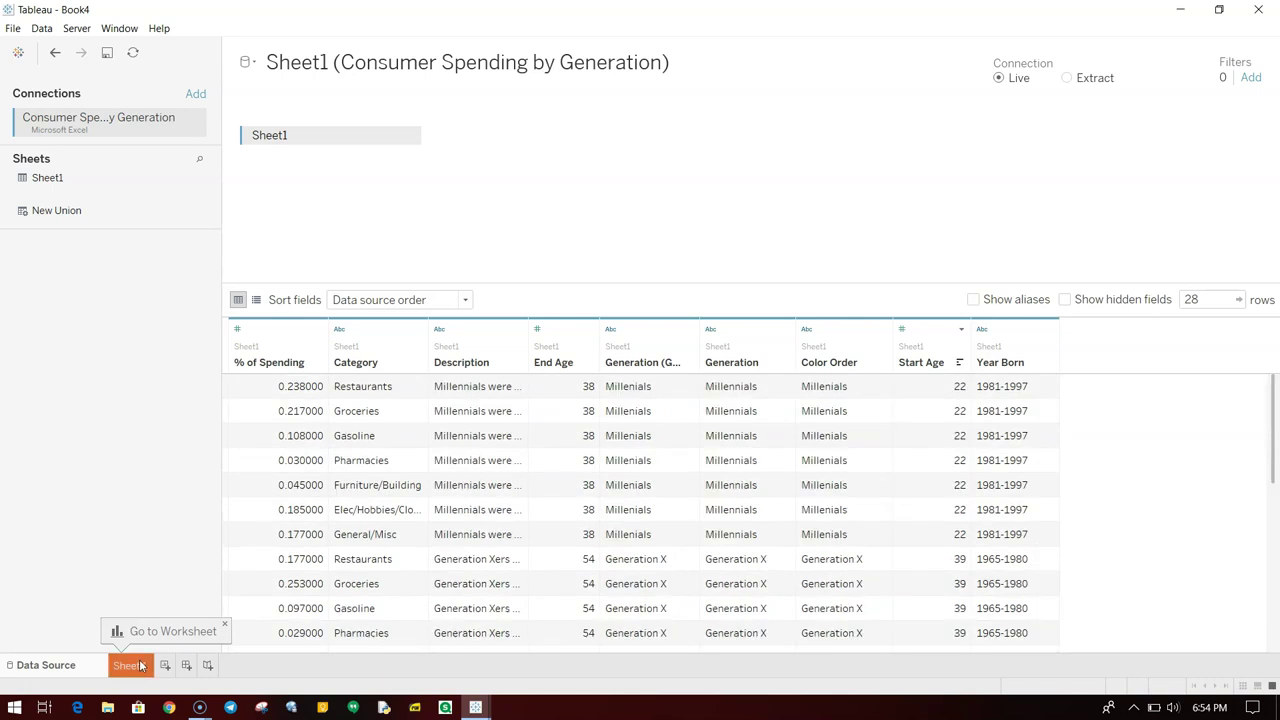
click(140, 665)
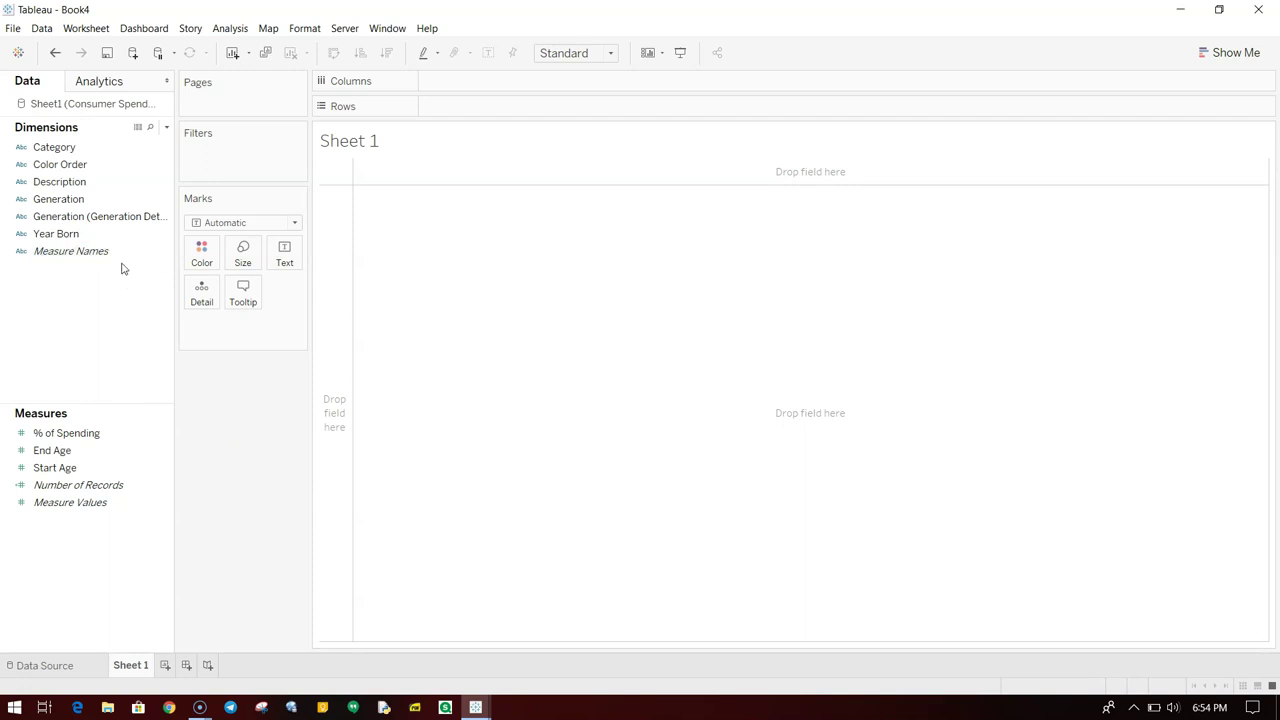
drag(100, 150, 520, 84)
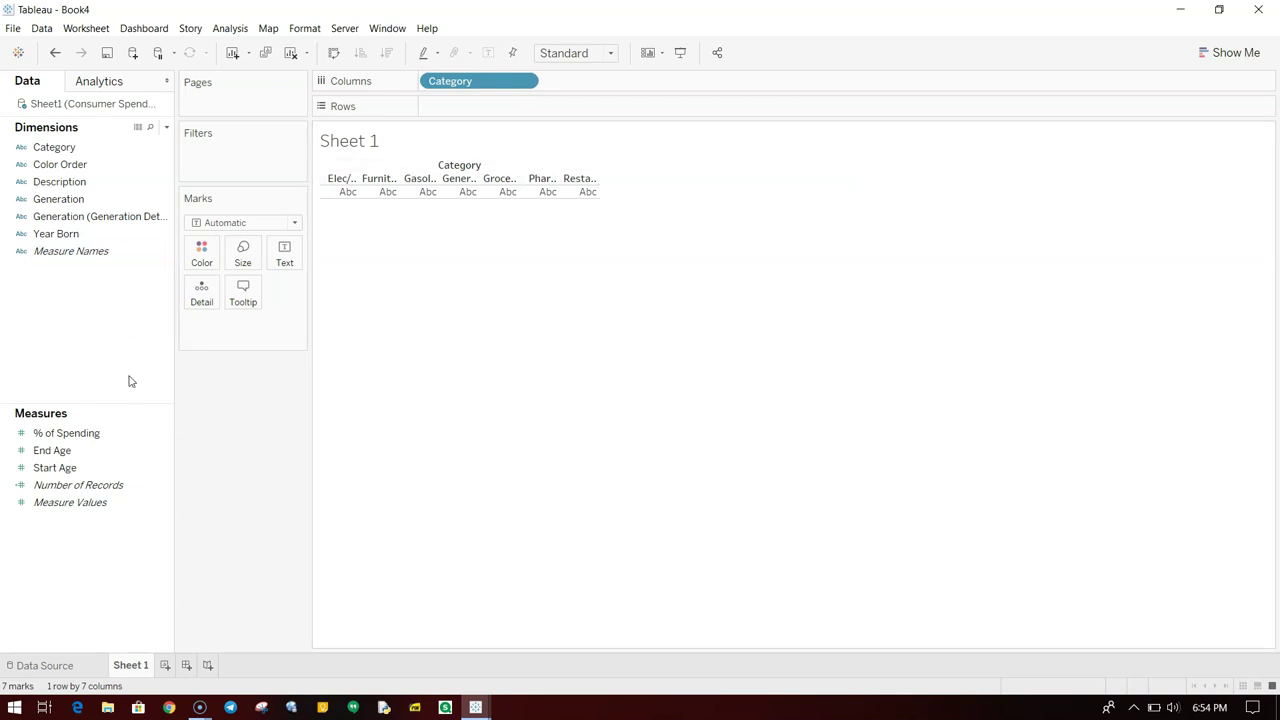
click(113, 439)
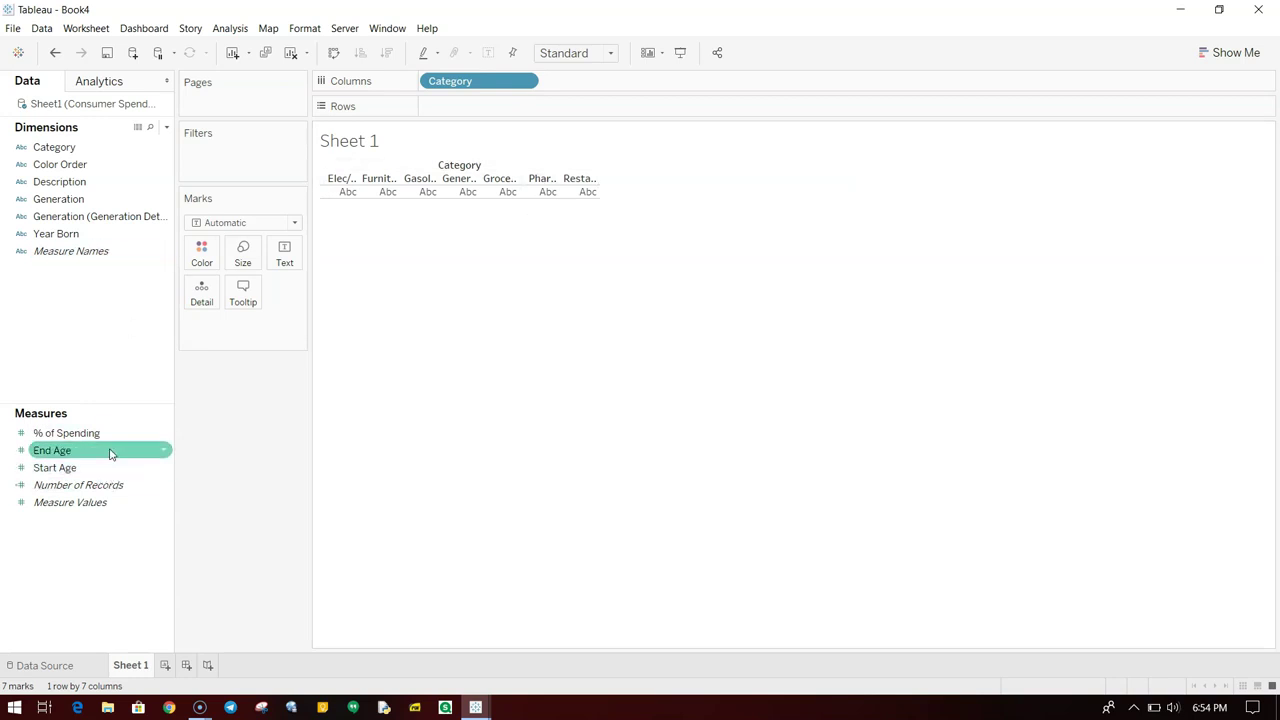
drag(114, 434, 497, 107)
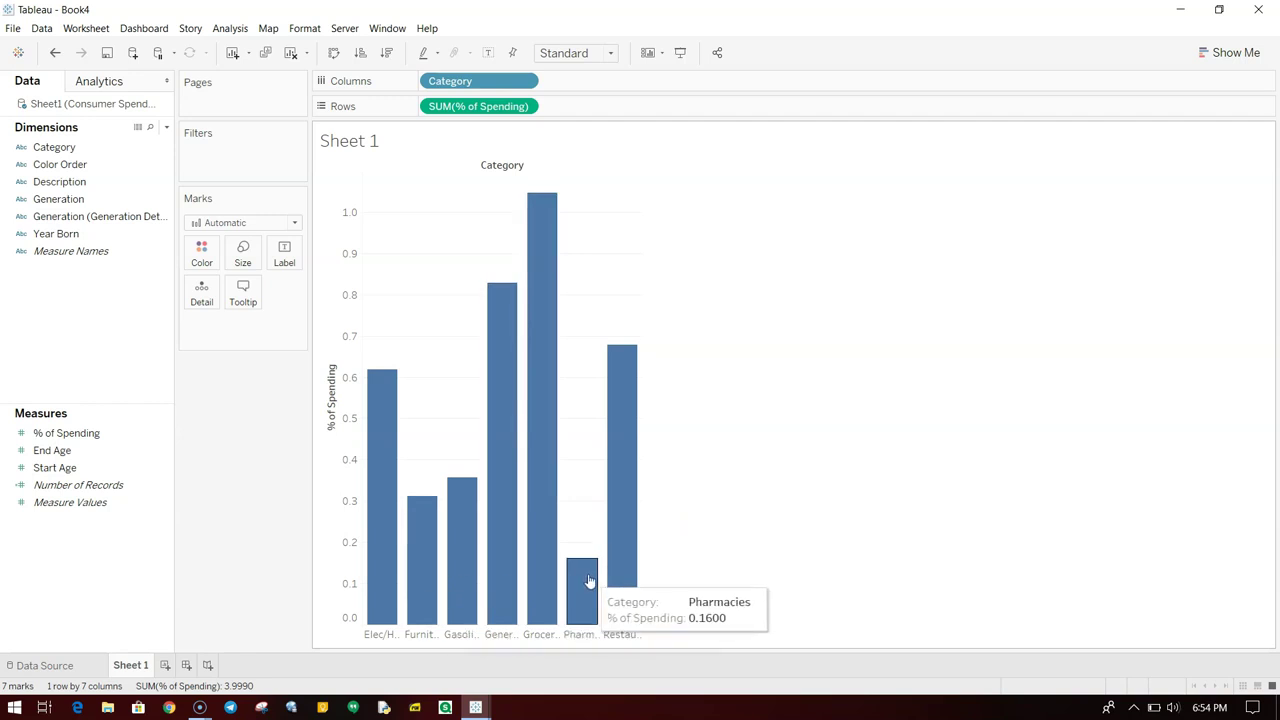
Change the mark type of the % of Spending chart to Line.
click(258, 222)
click(254, 274)
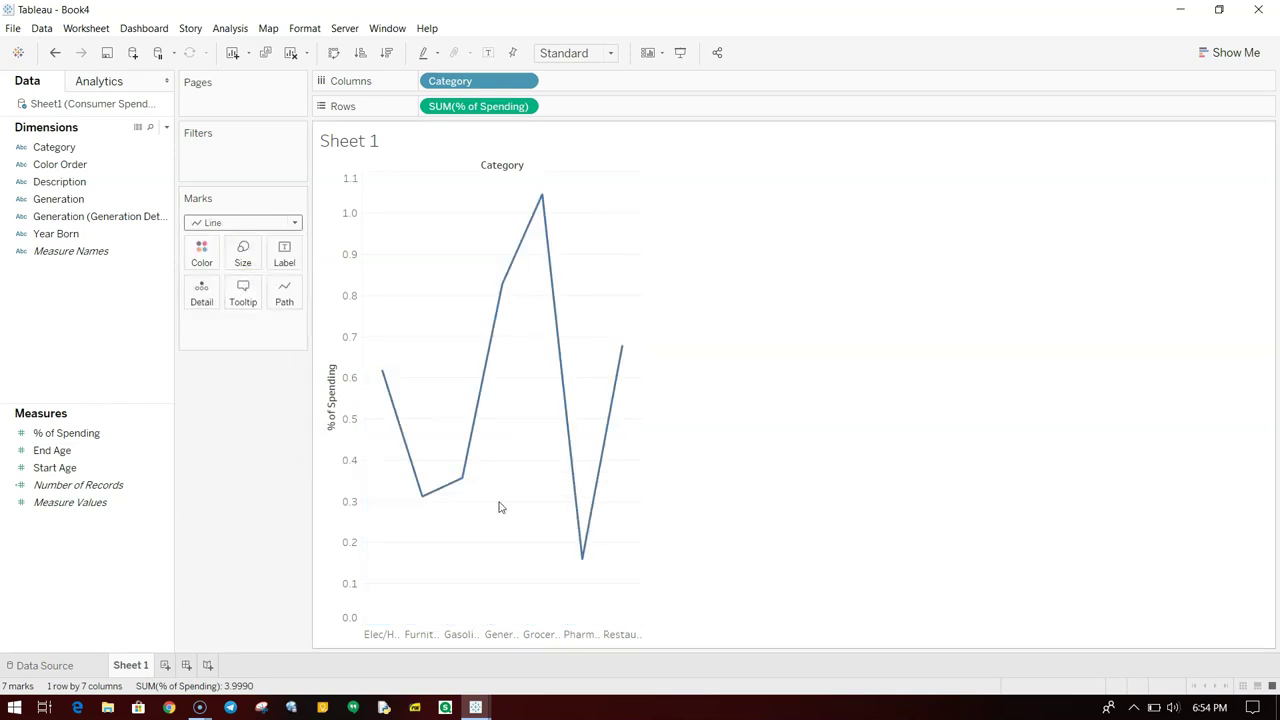
mouse_move(380, 377)
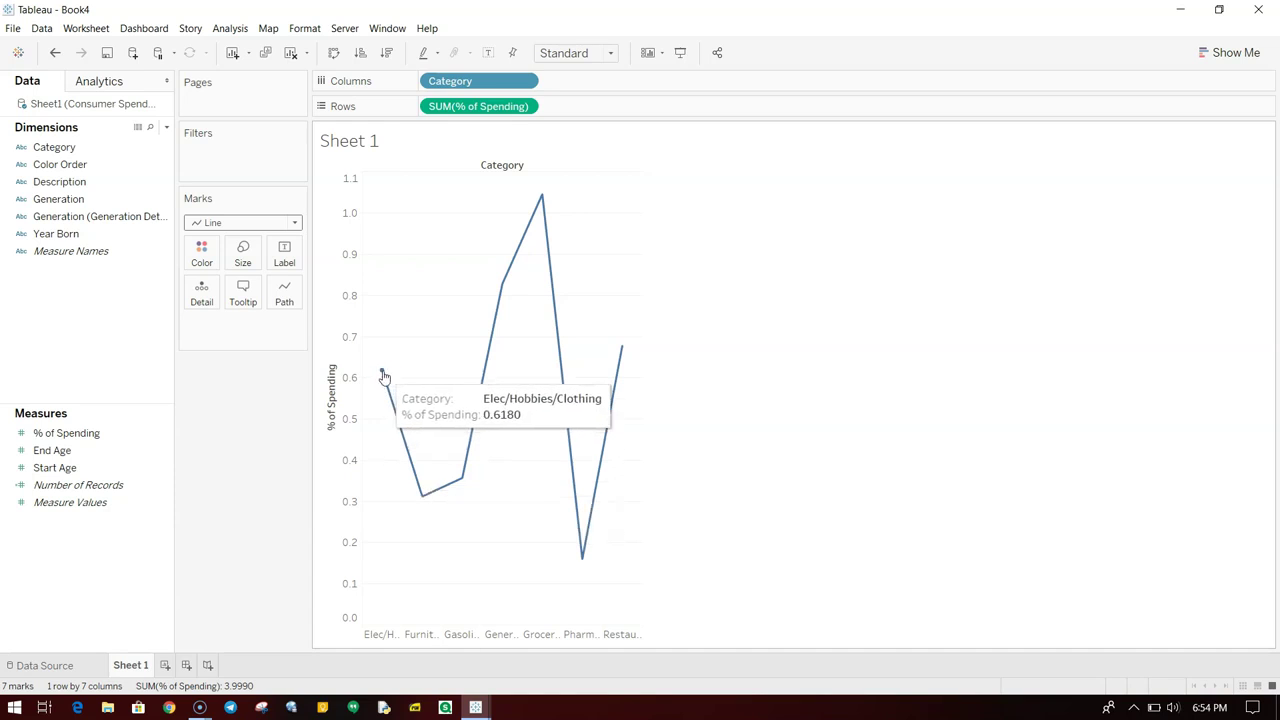
mouse_move(423, 506)
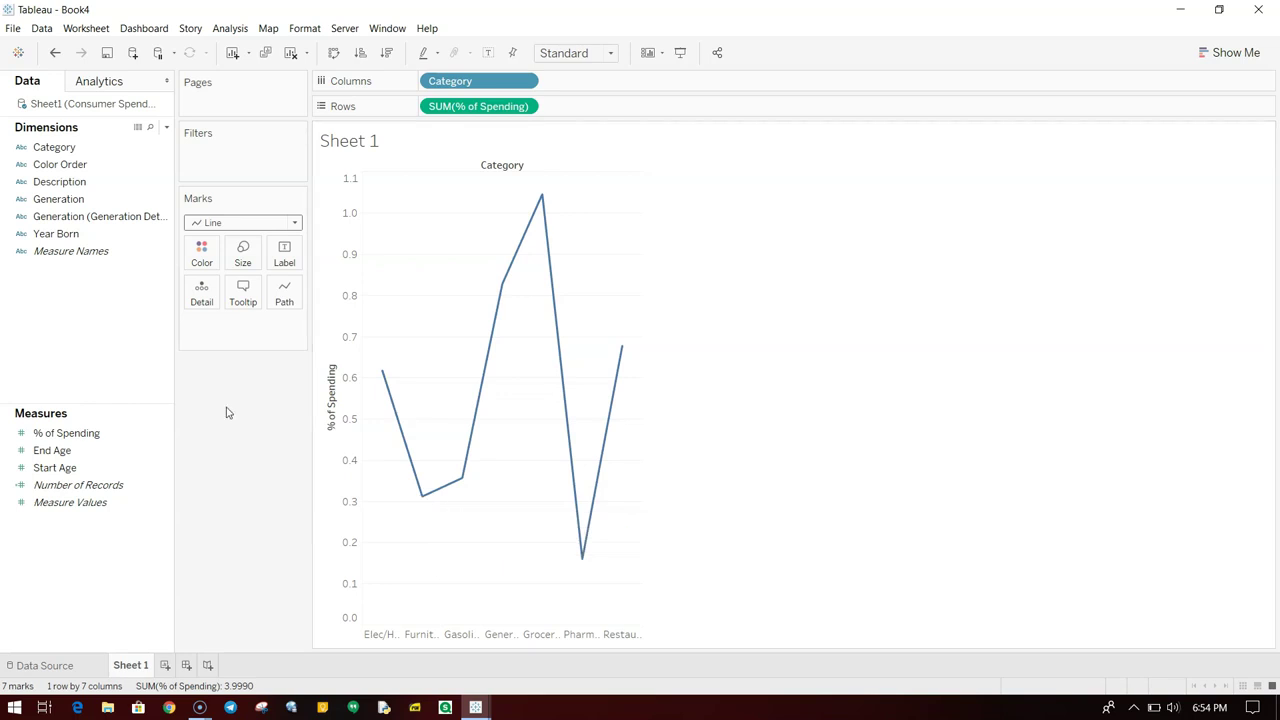
Colour the lines by Generation and fit the chart to Entire View.
click(78, 230)
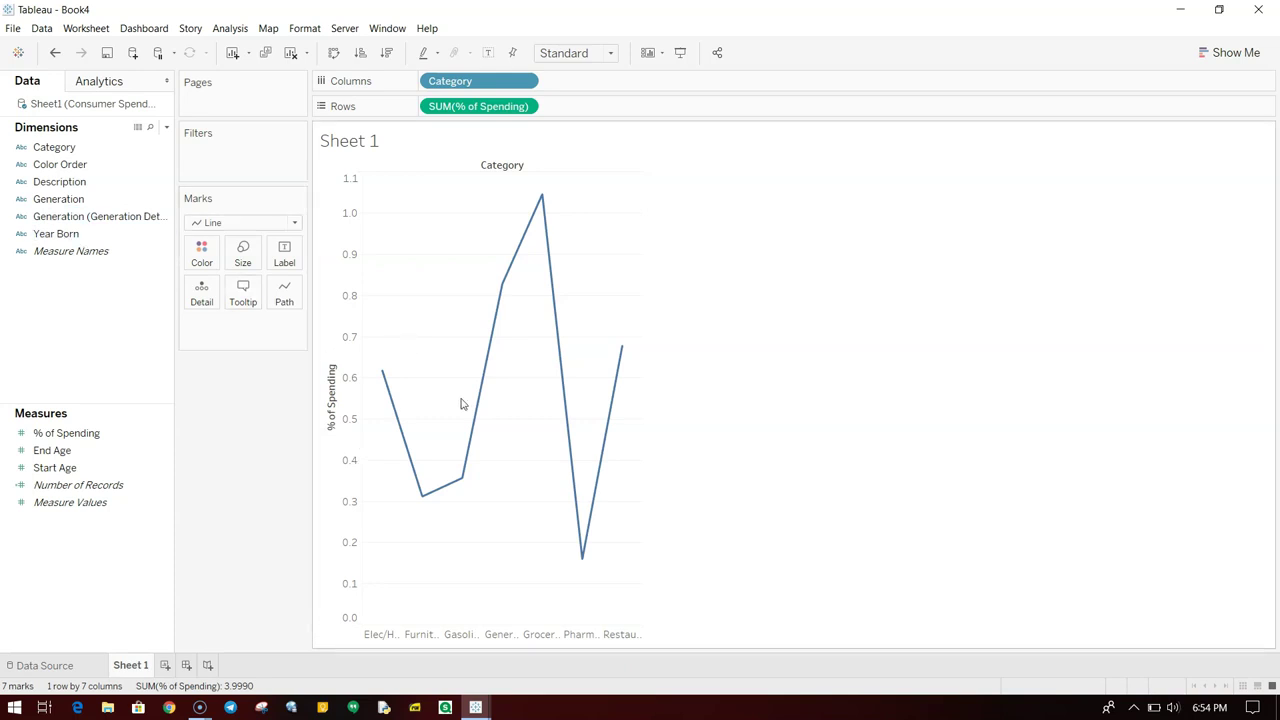
drag(80, 199, 206, 252)
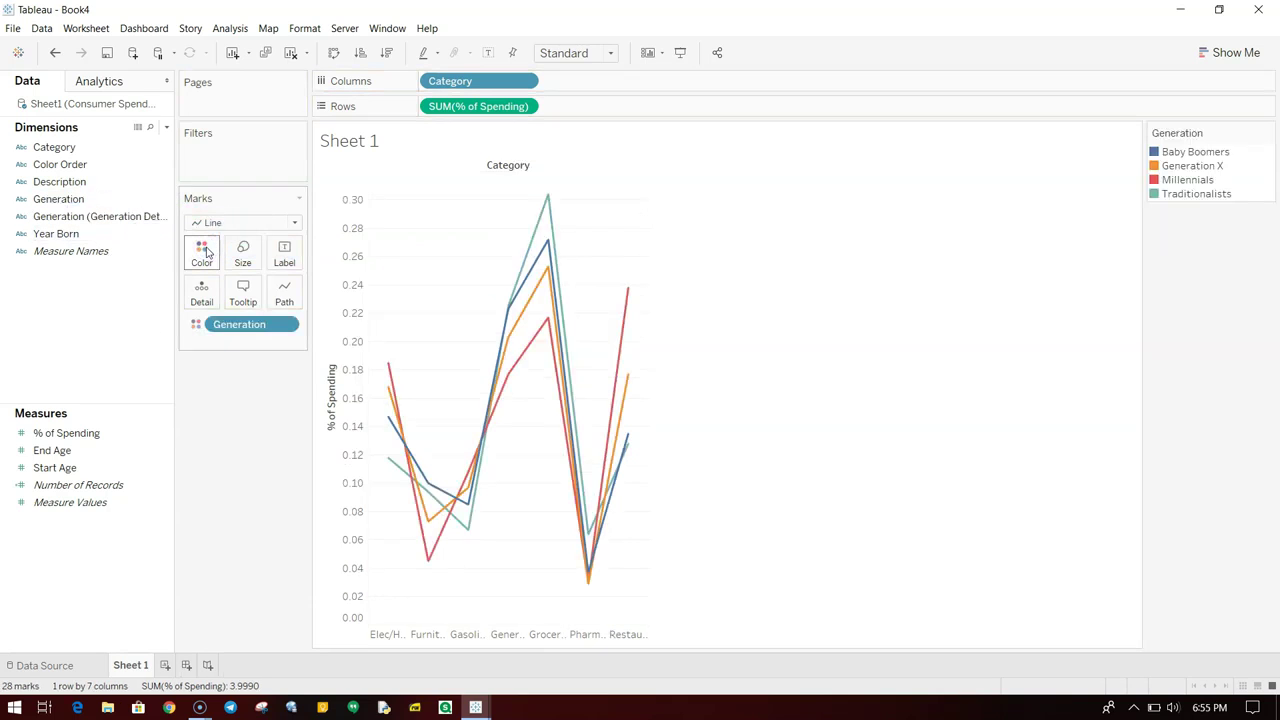
click(582, 52)
click(594, 115)
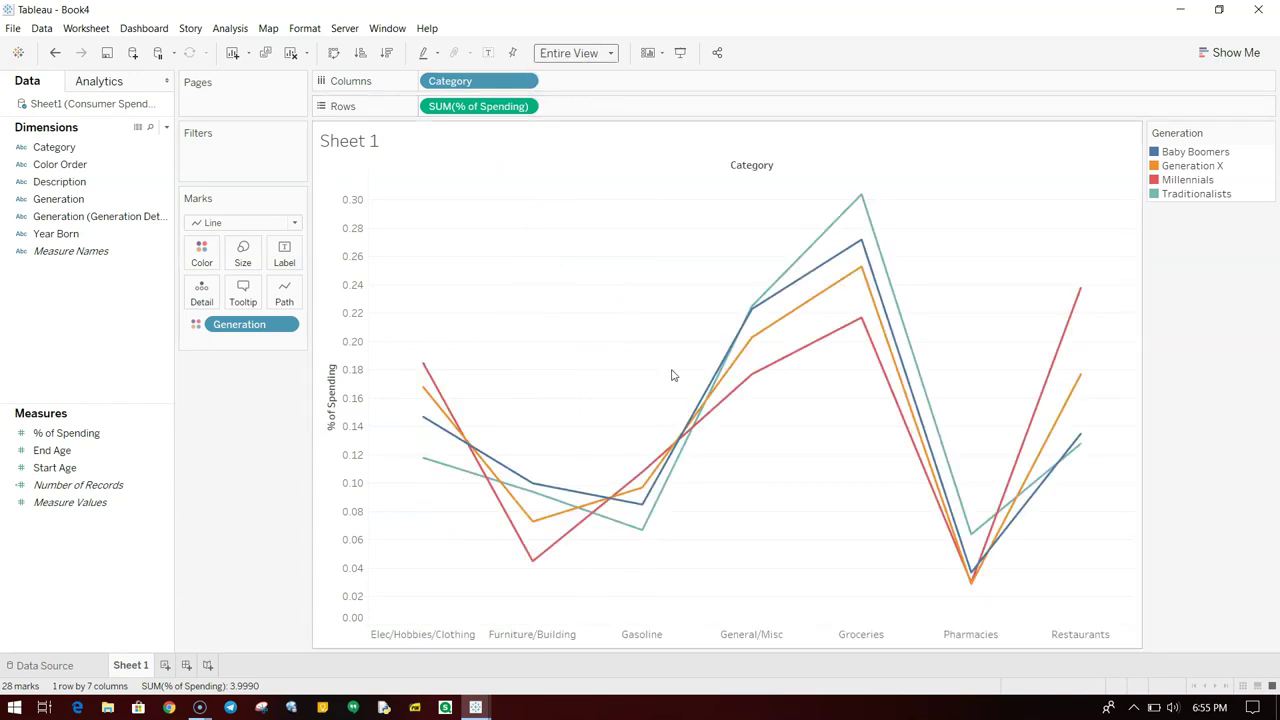
mouse_move(423, 370)
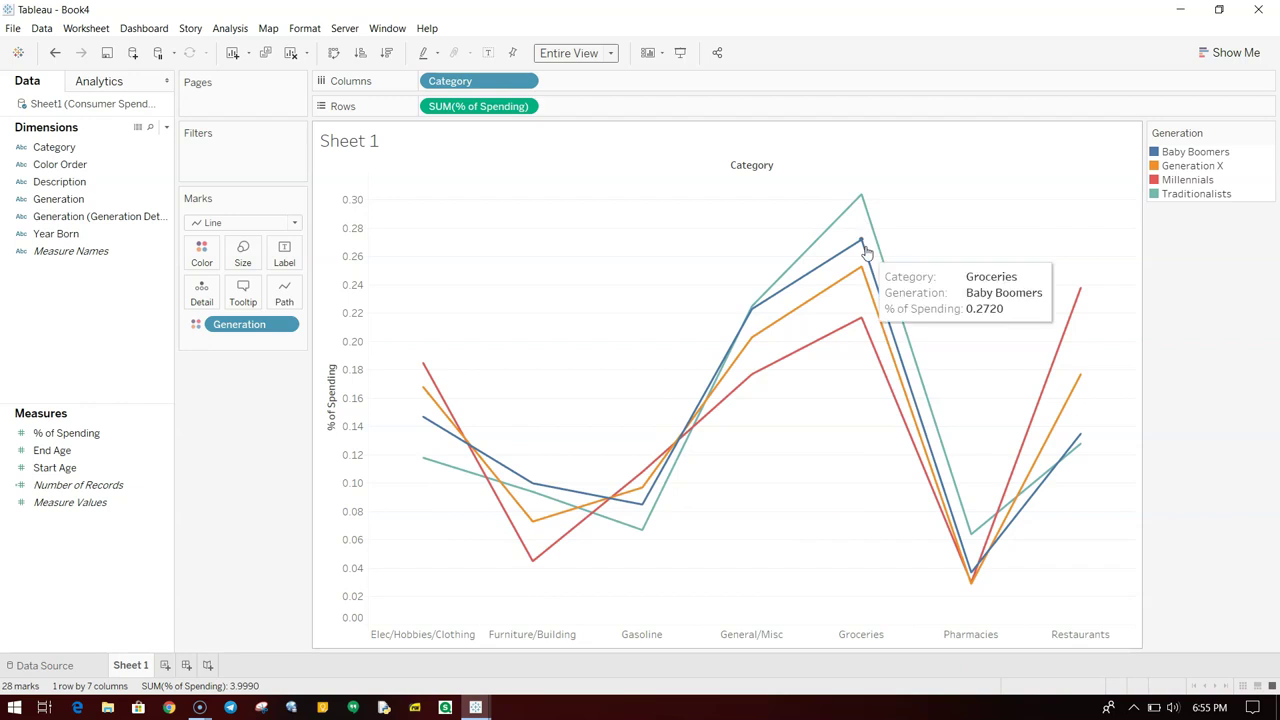
mouse_move(940, 458)
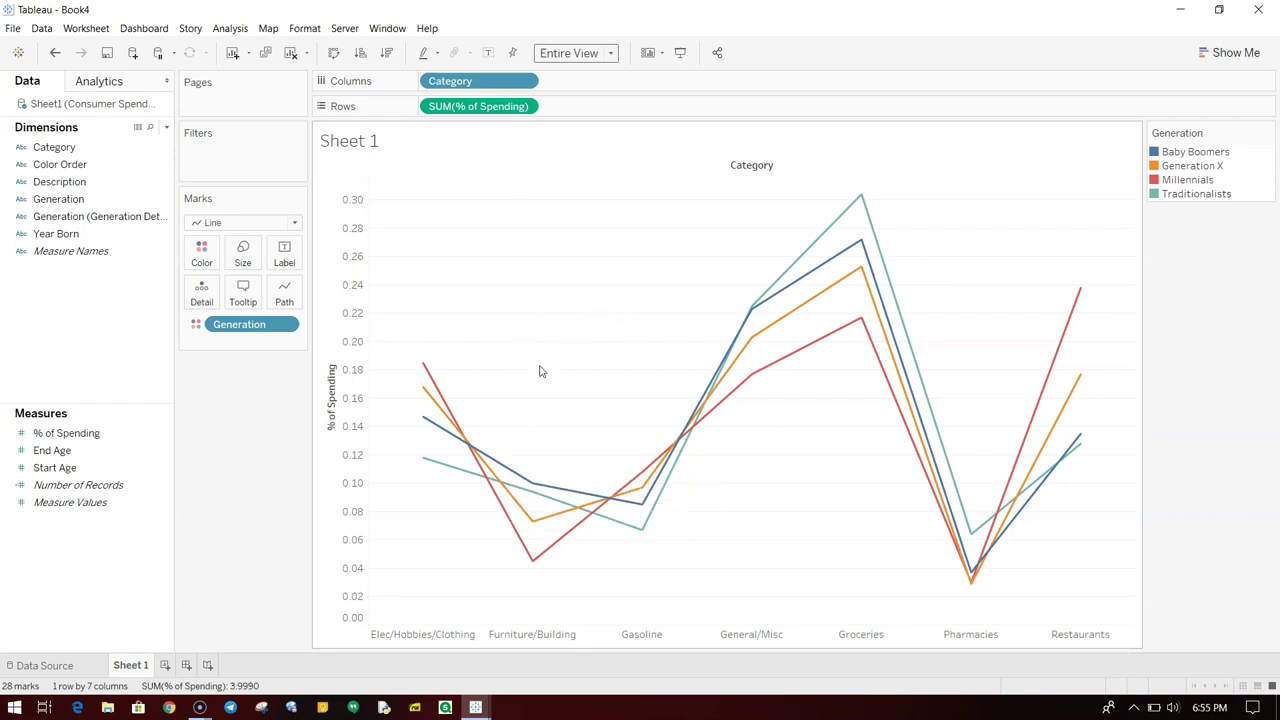
Apply the Rank quick table calculation to SUM(% of Spending) on Rows.
click(525, 107)
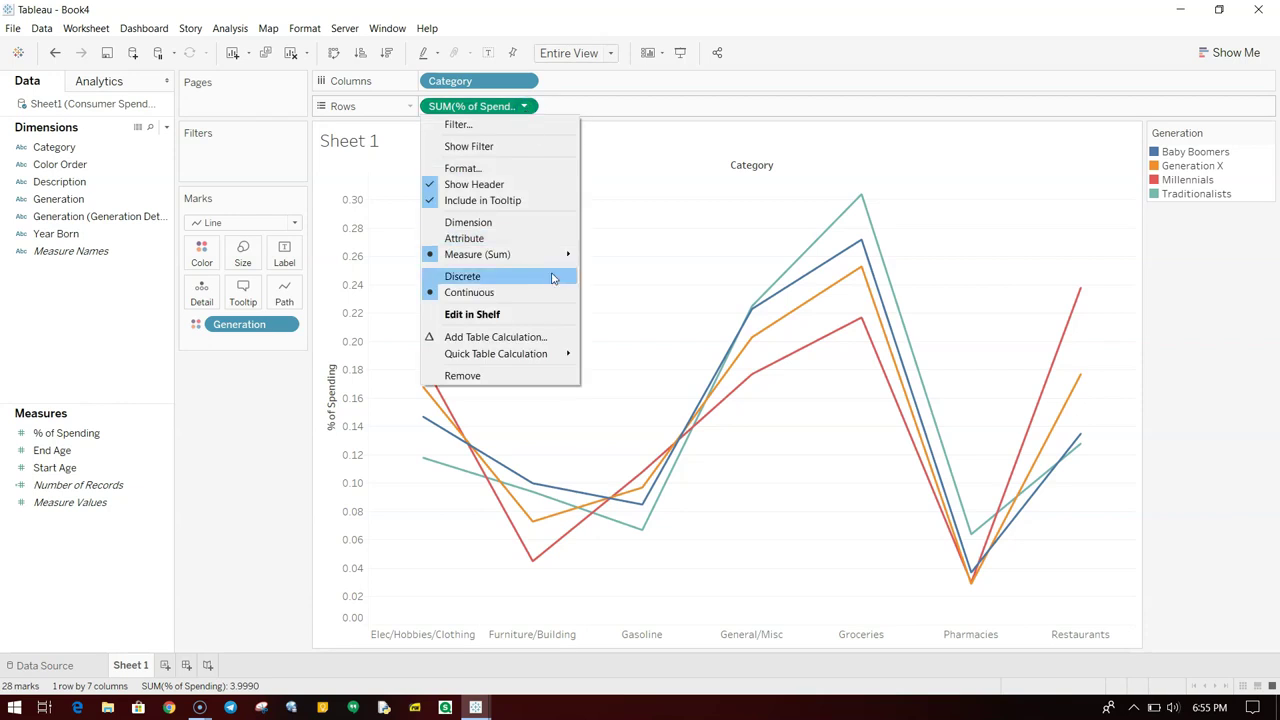
mouse_move(551, 362)
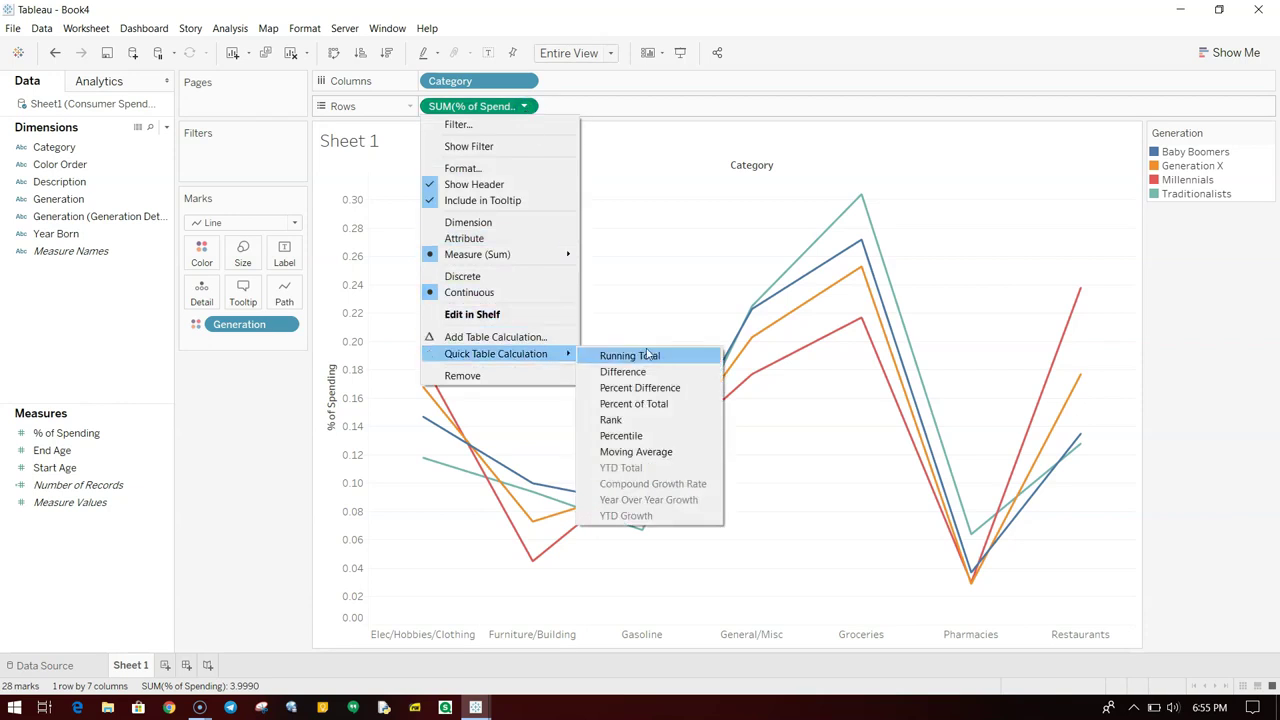
click(664, 420)
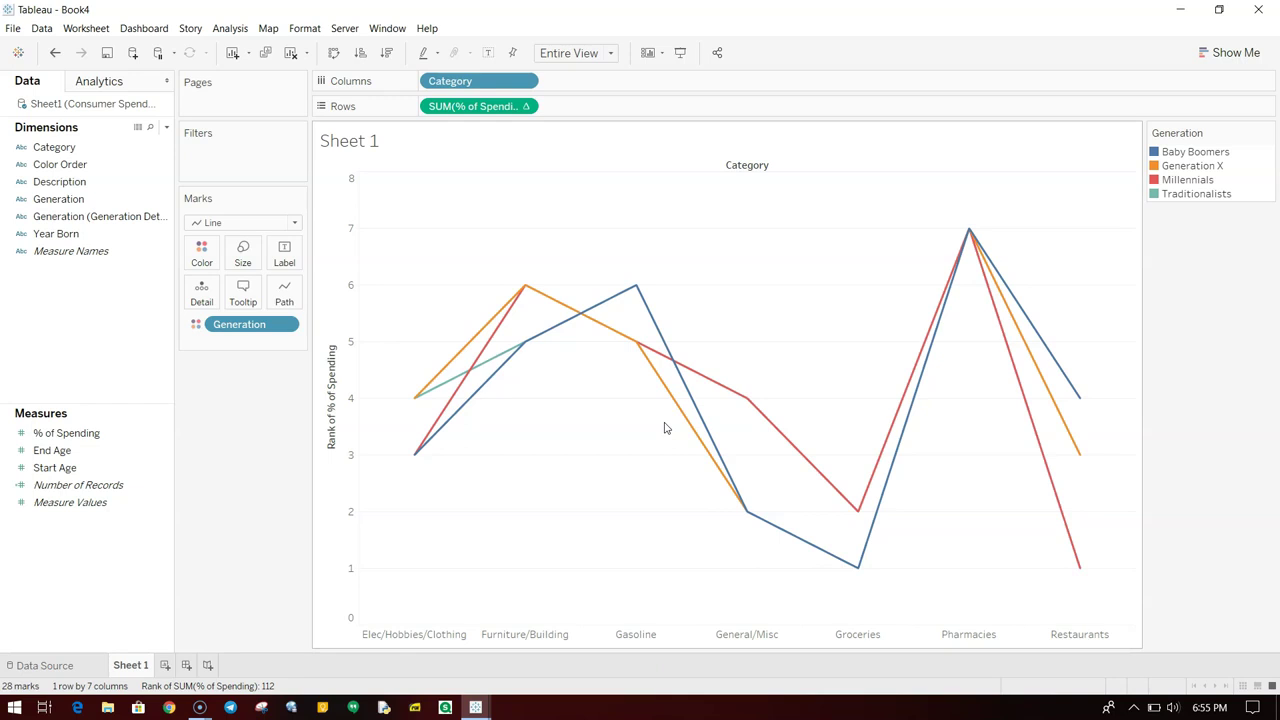
mouse_move(415, 460)
Compute the % of Spending rank using Generation, so generations are ranked within each category.
click(525, 106)
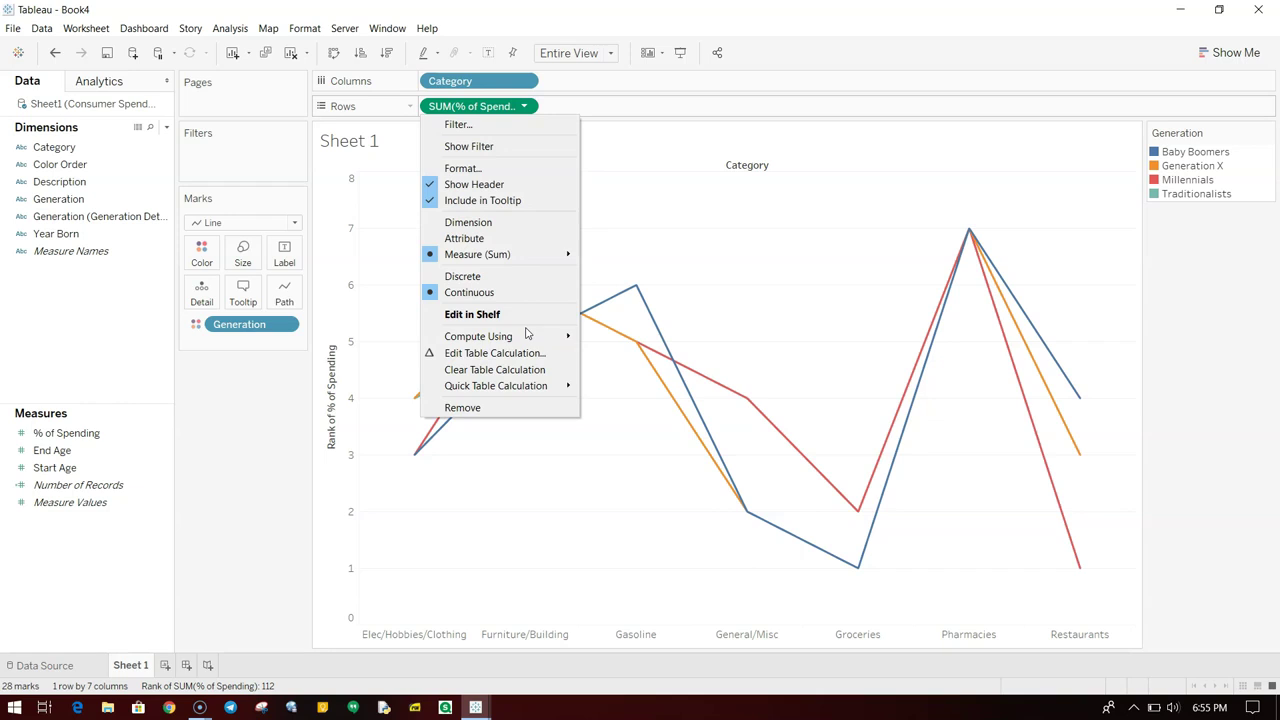
mouse_move(528, 341)
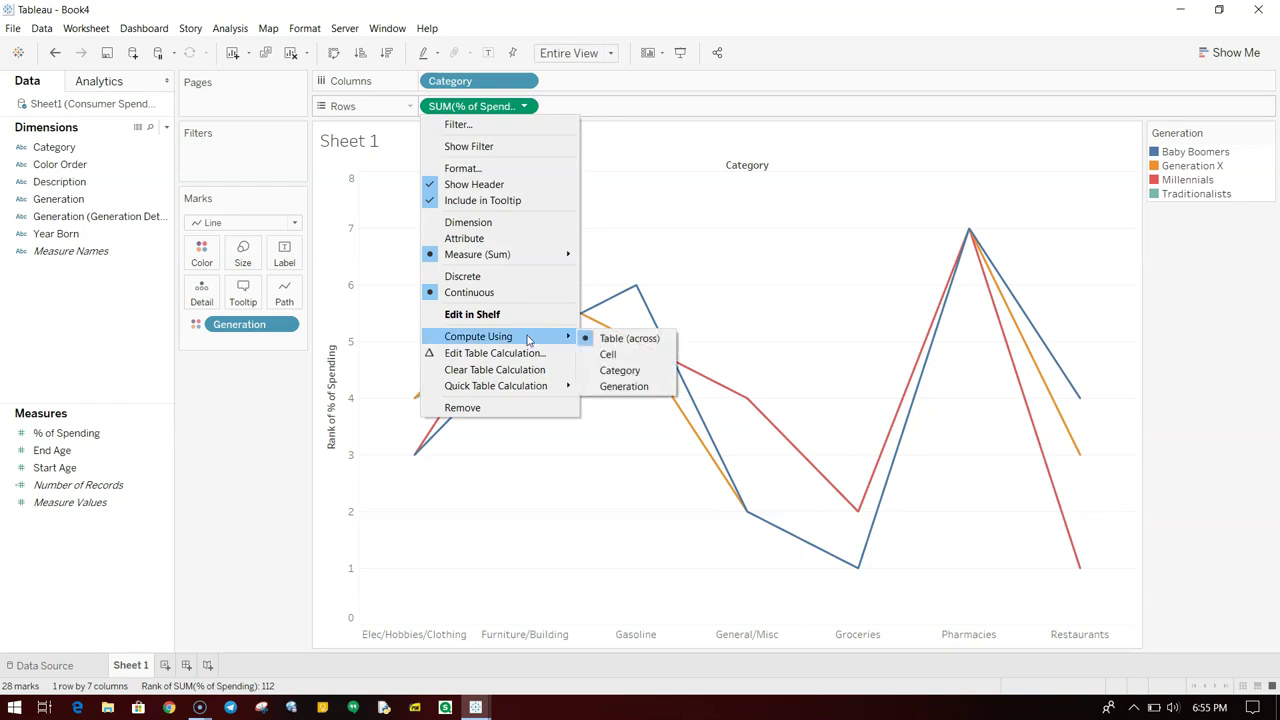
click(626, 387)
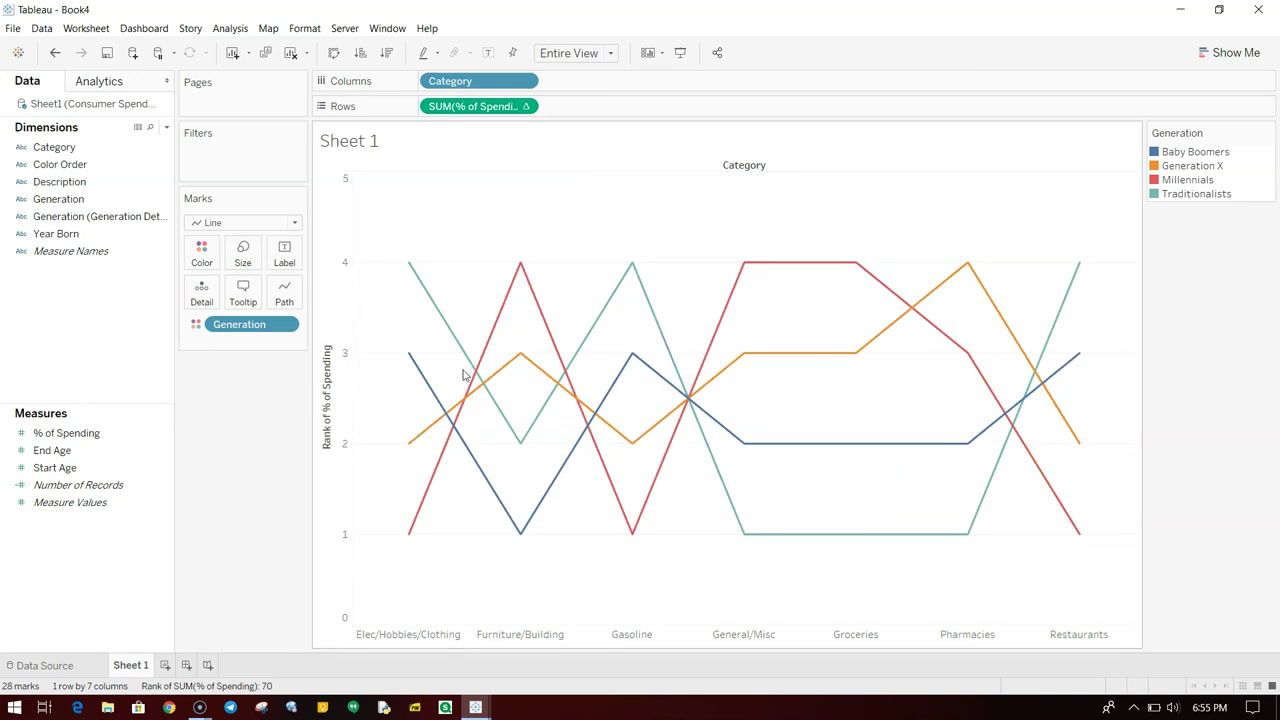
click(526, 106)
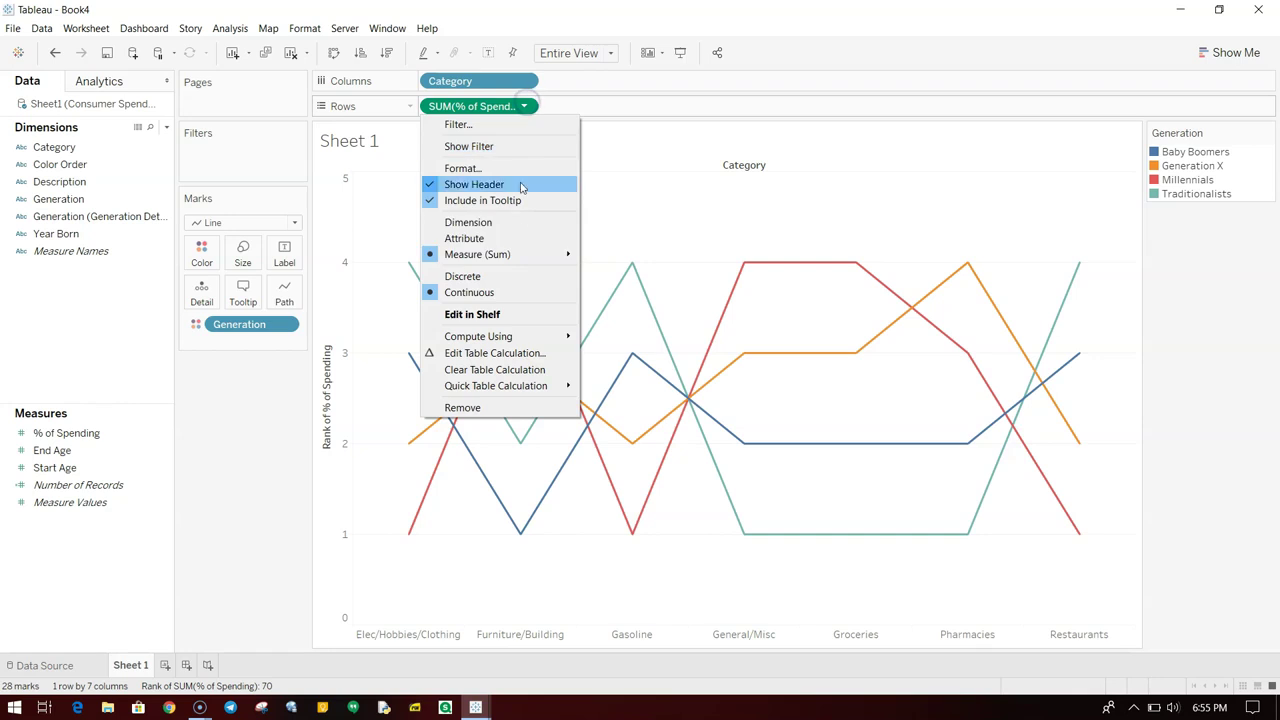
mouse_move(543, 340)
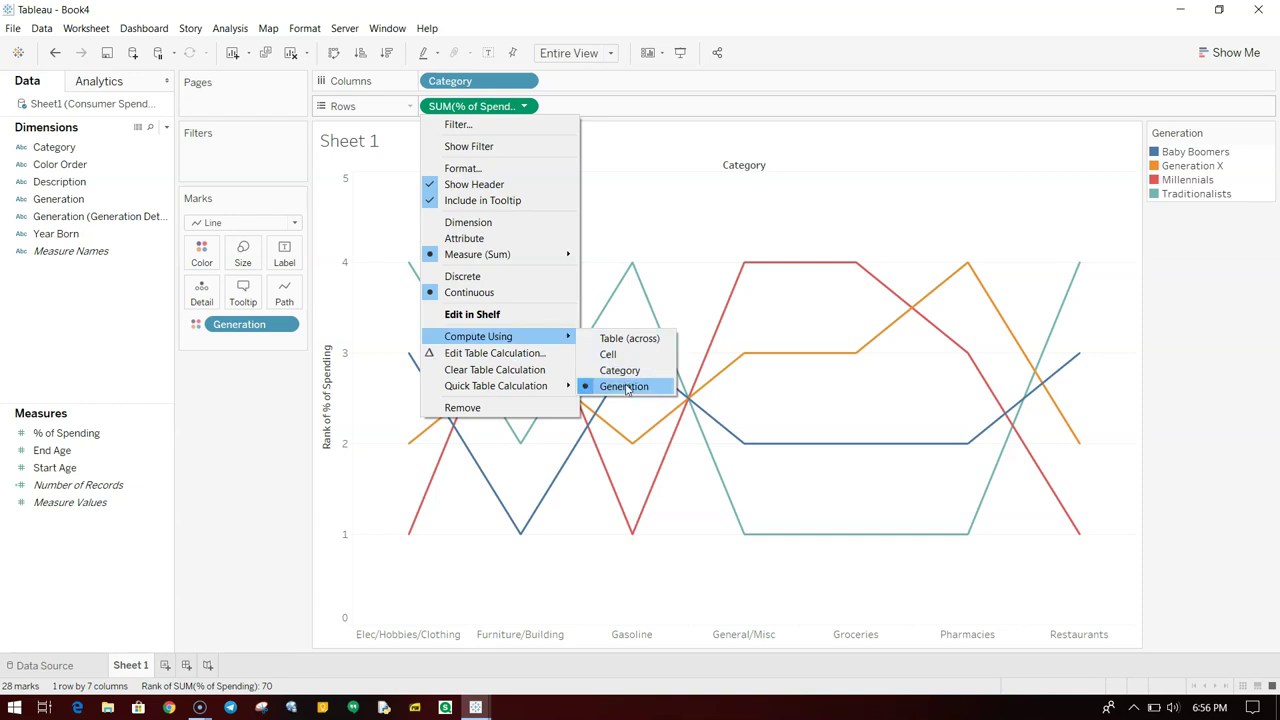
click(684, 530)
mouse_move(409, 270)
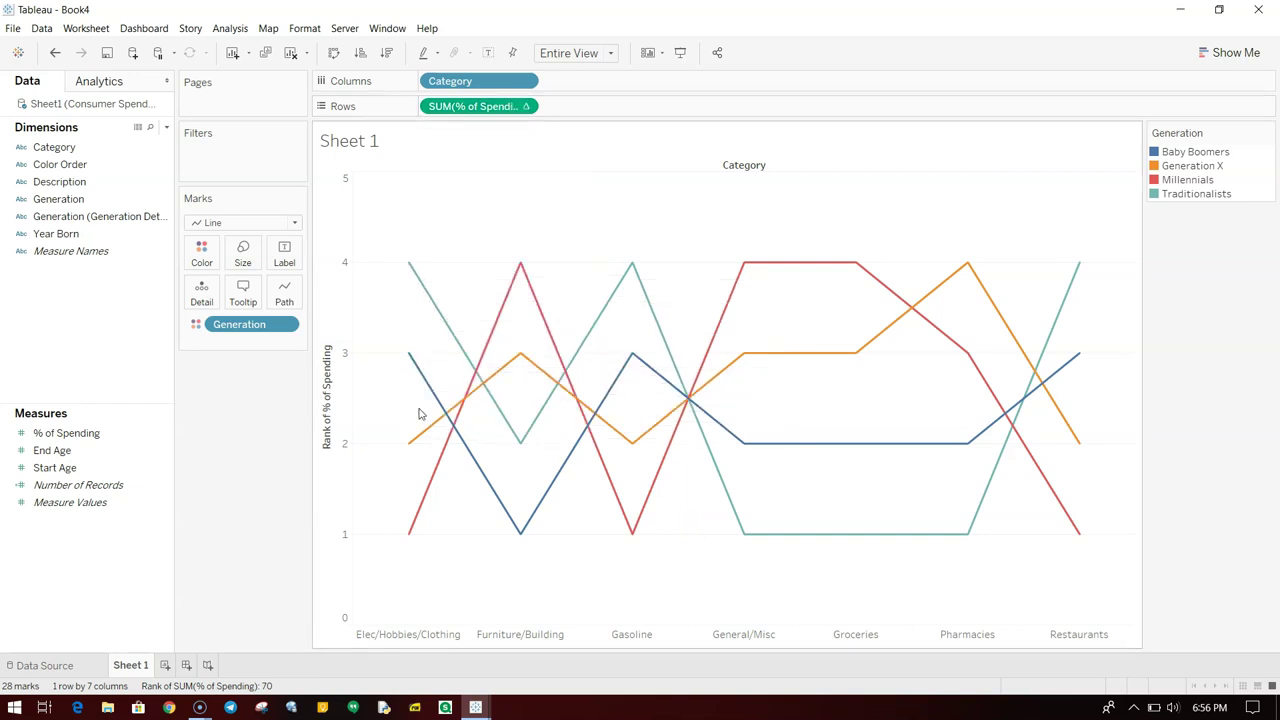
mouse_move(418, 534)
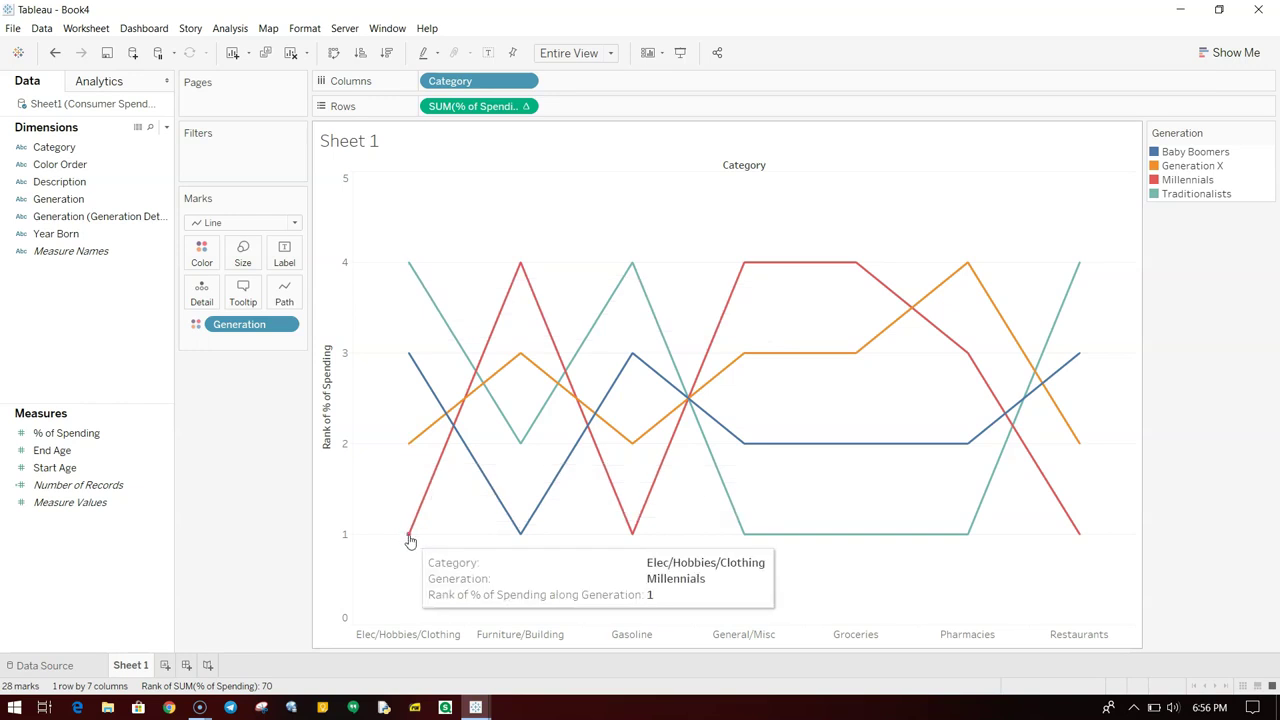
Reverse the scale of the Rank of % of Spending axis so rank 1 sits above the lower ranks.
right_click(342, 473)
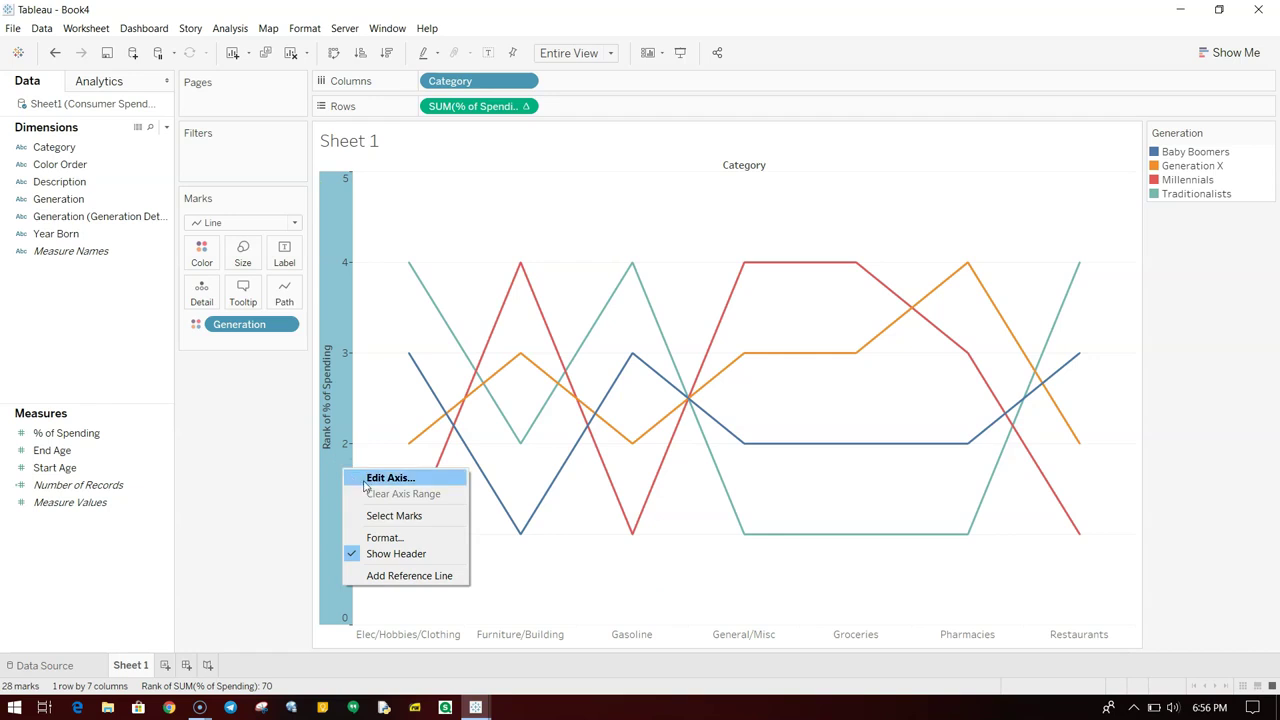
click(367, 479)
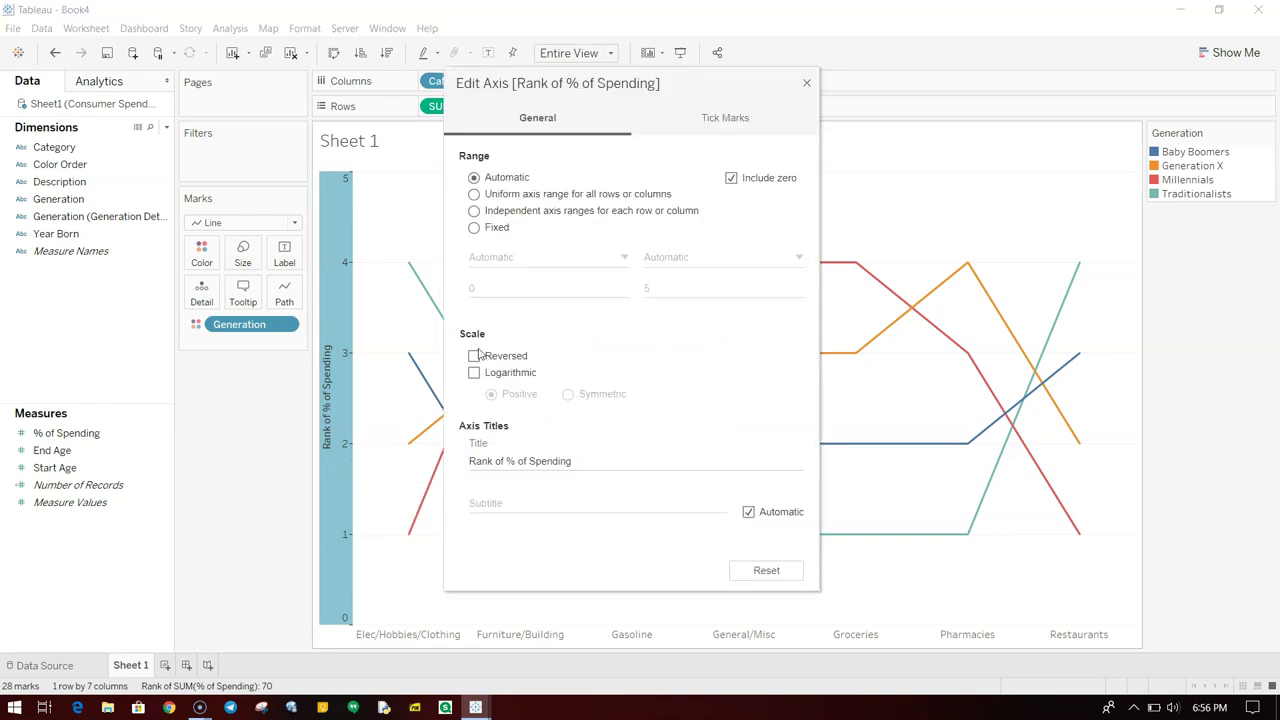
click(474, 357)
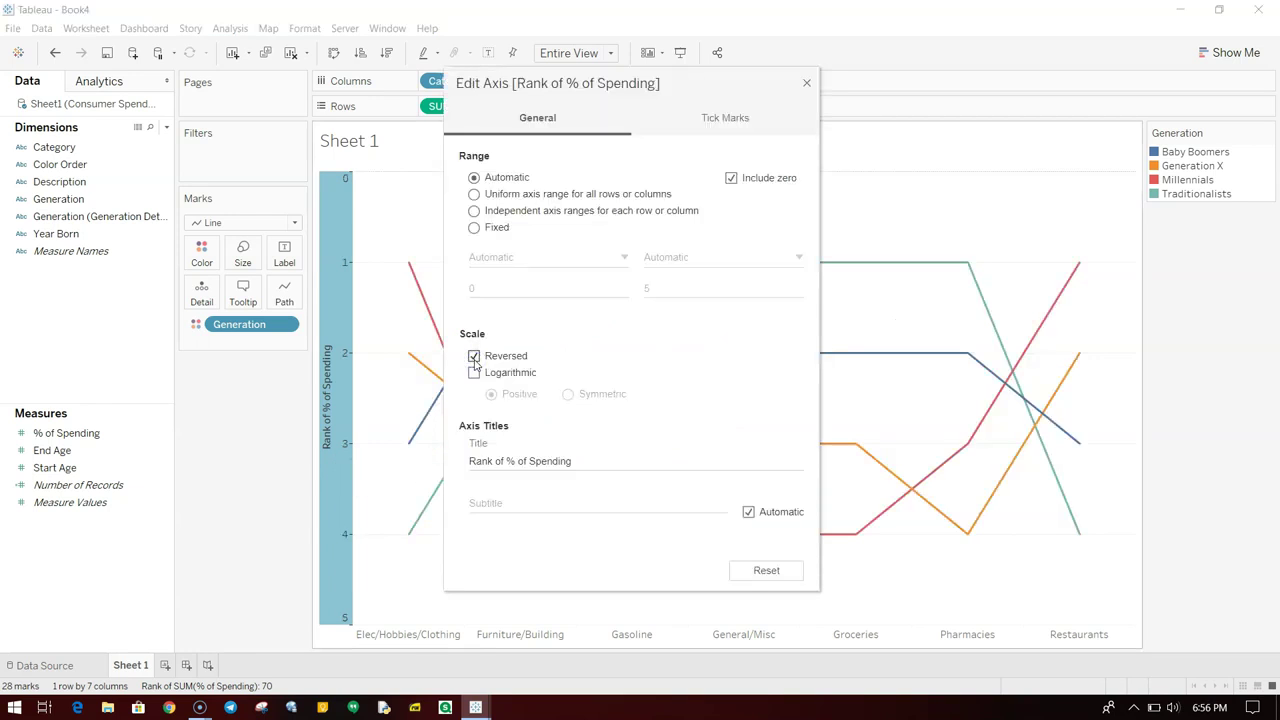
click(805, 84)
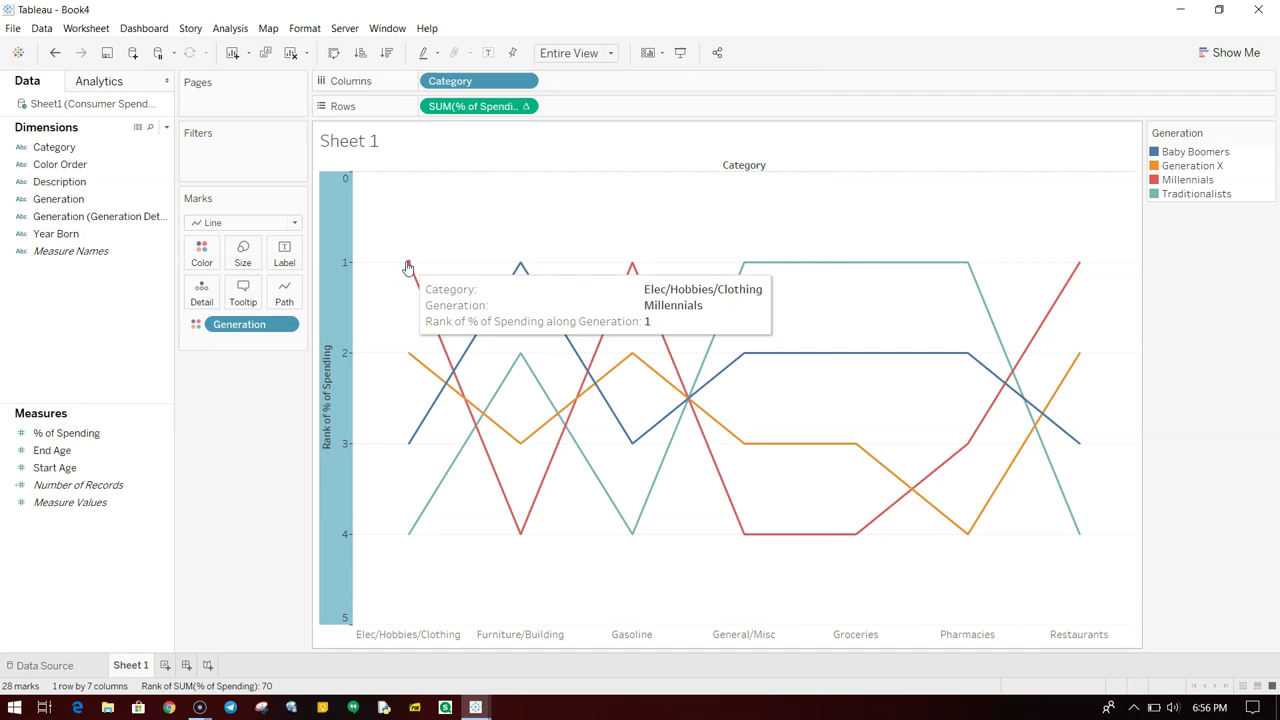
mouse_move(408, 536)
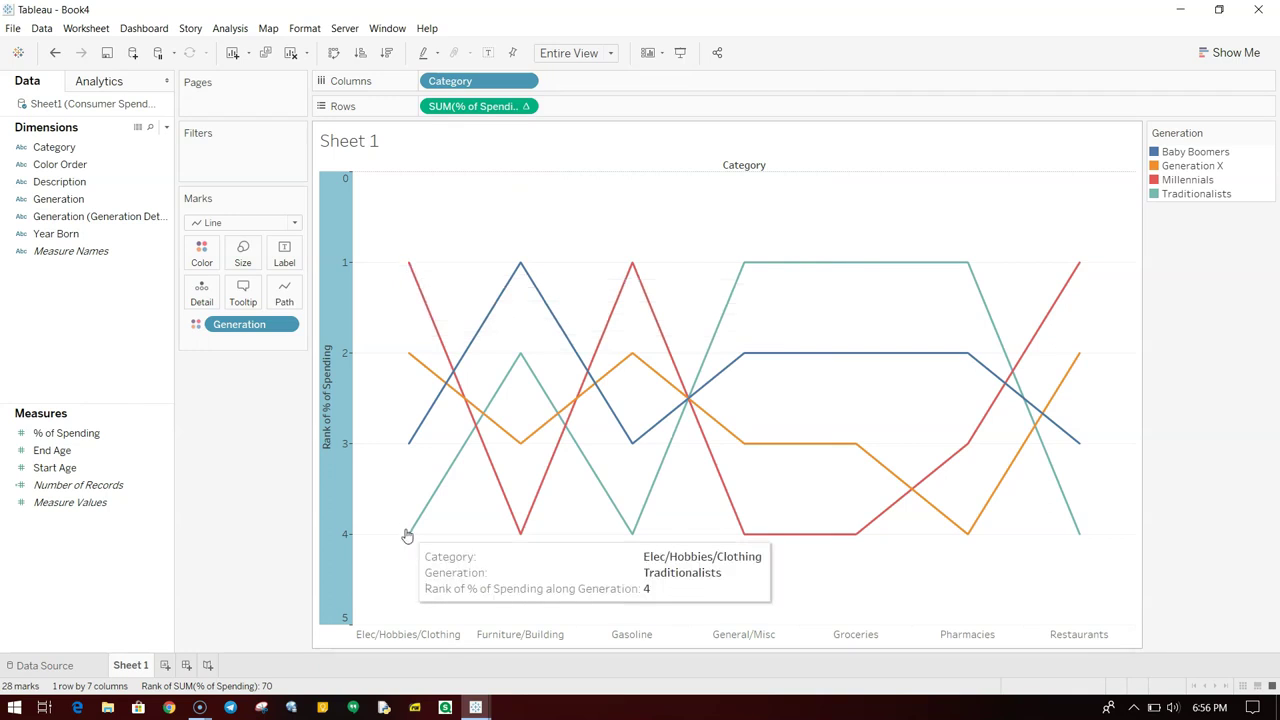
click(372, 484)
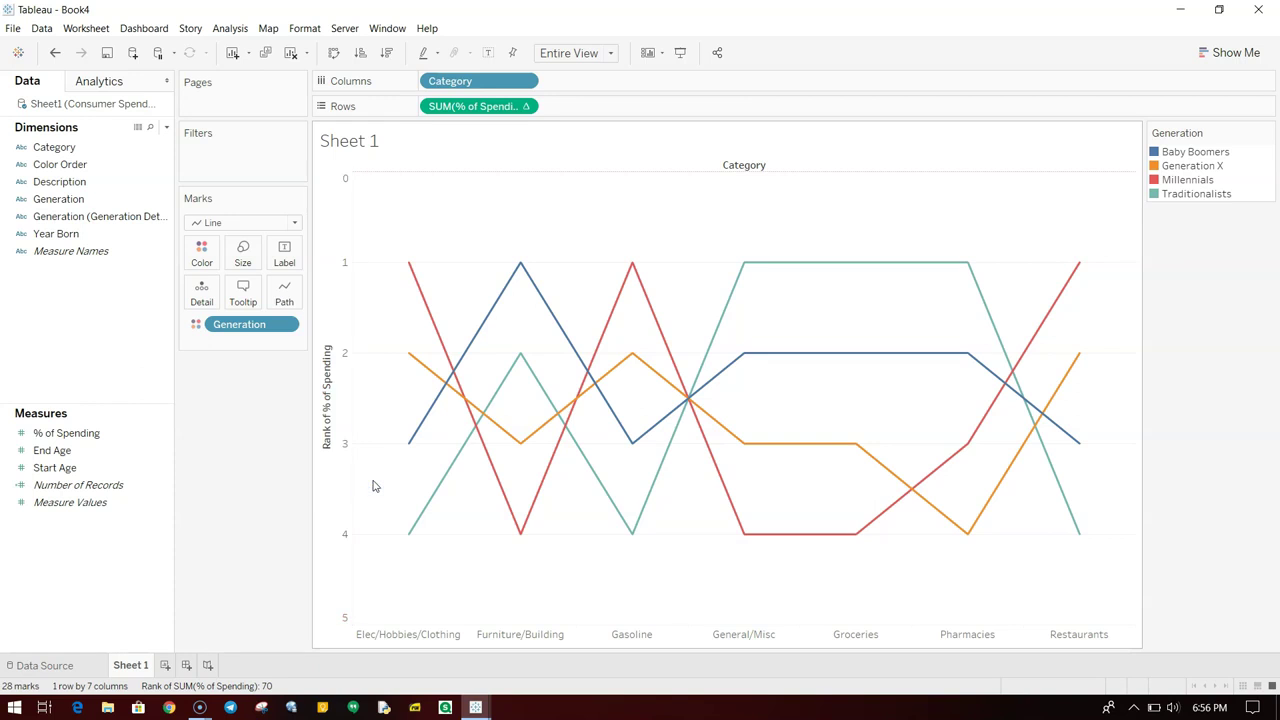
Compare the ranked line chart with the finished bump chart in the Decoded Dashboard workbook.
key(alt+Tab)
mouse_move(419, 318)
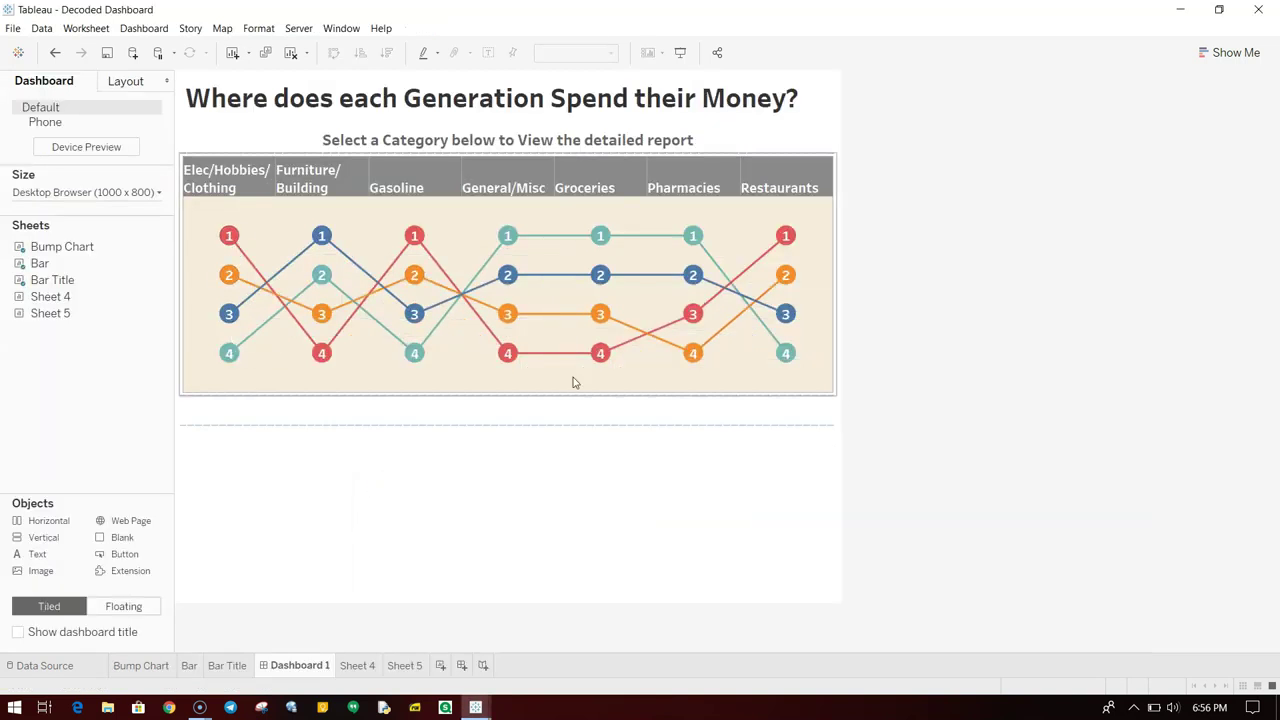
key(alt+Tab)
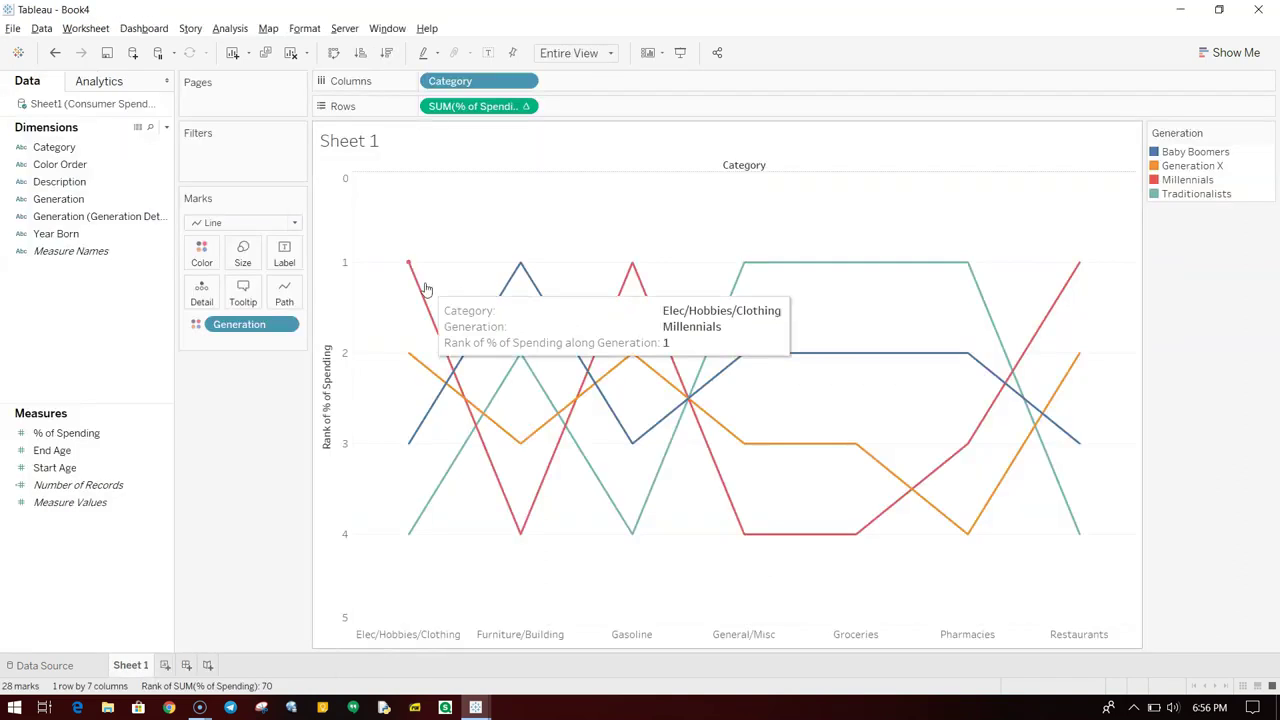
key(alt+Tab)
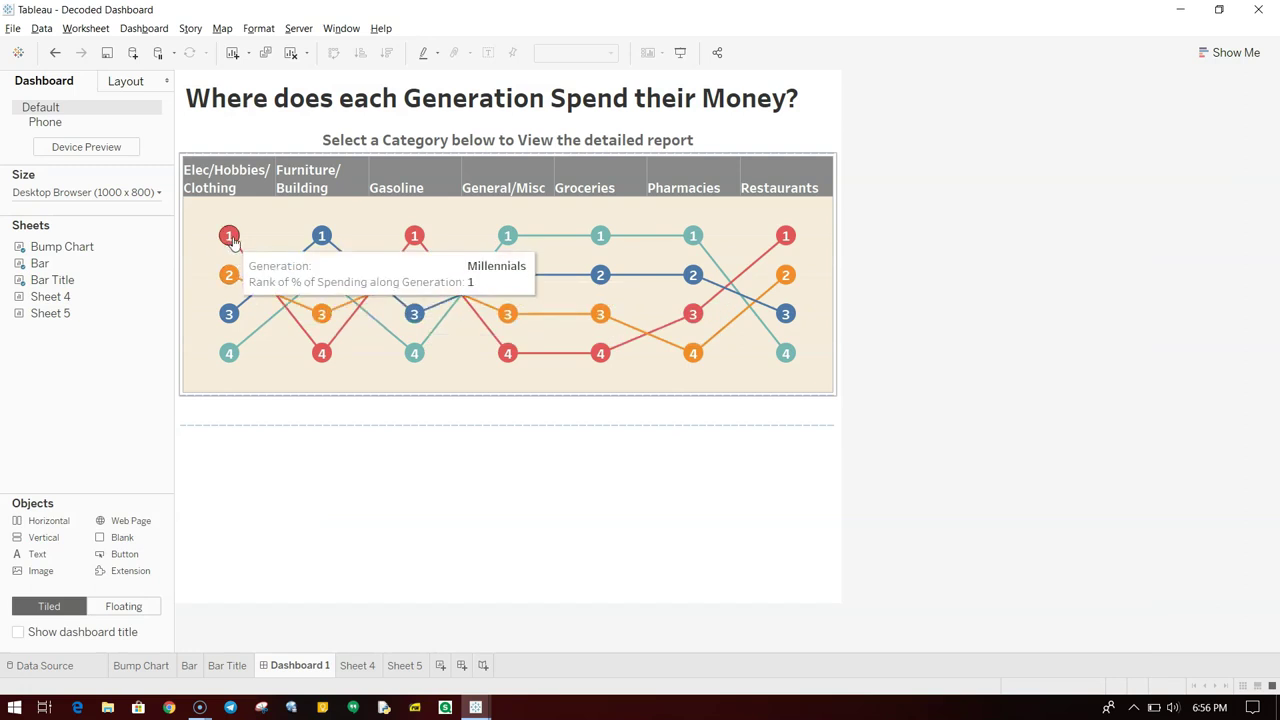
key(alt+Tab)
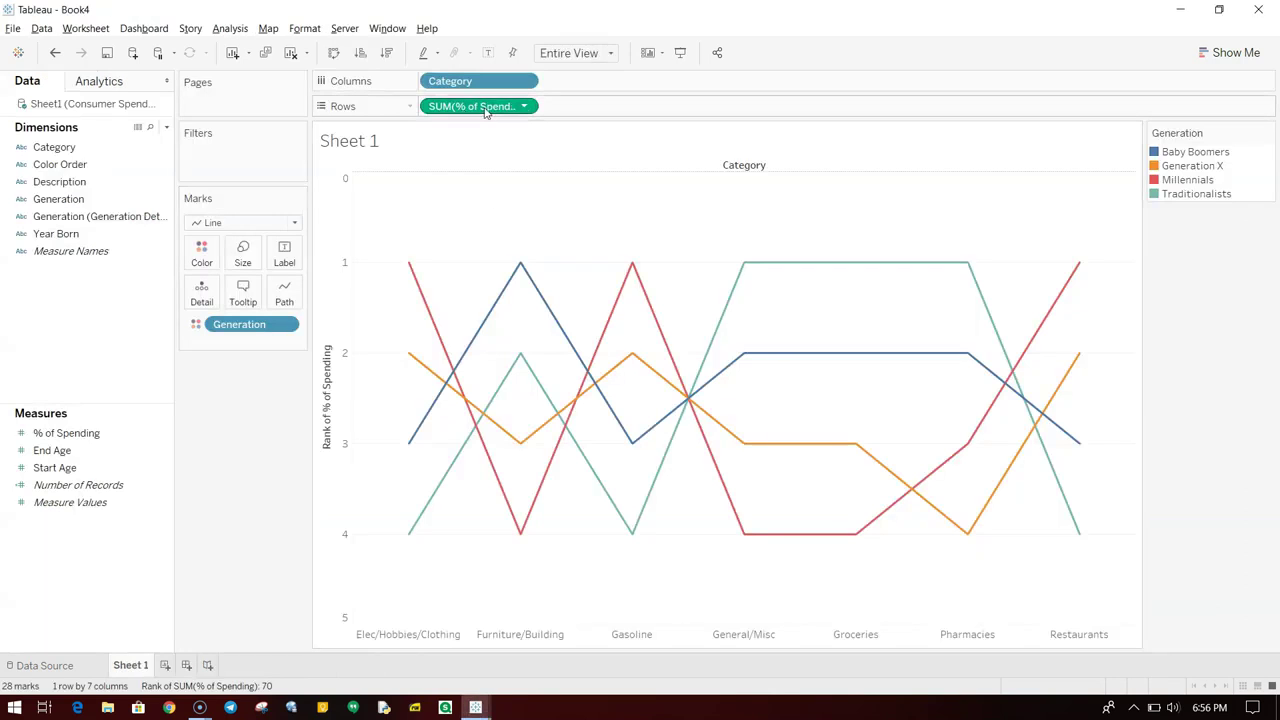
mouse_move(484, 112)
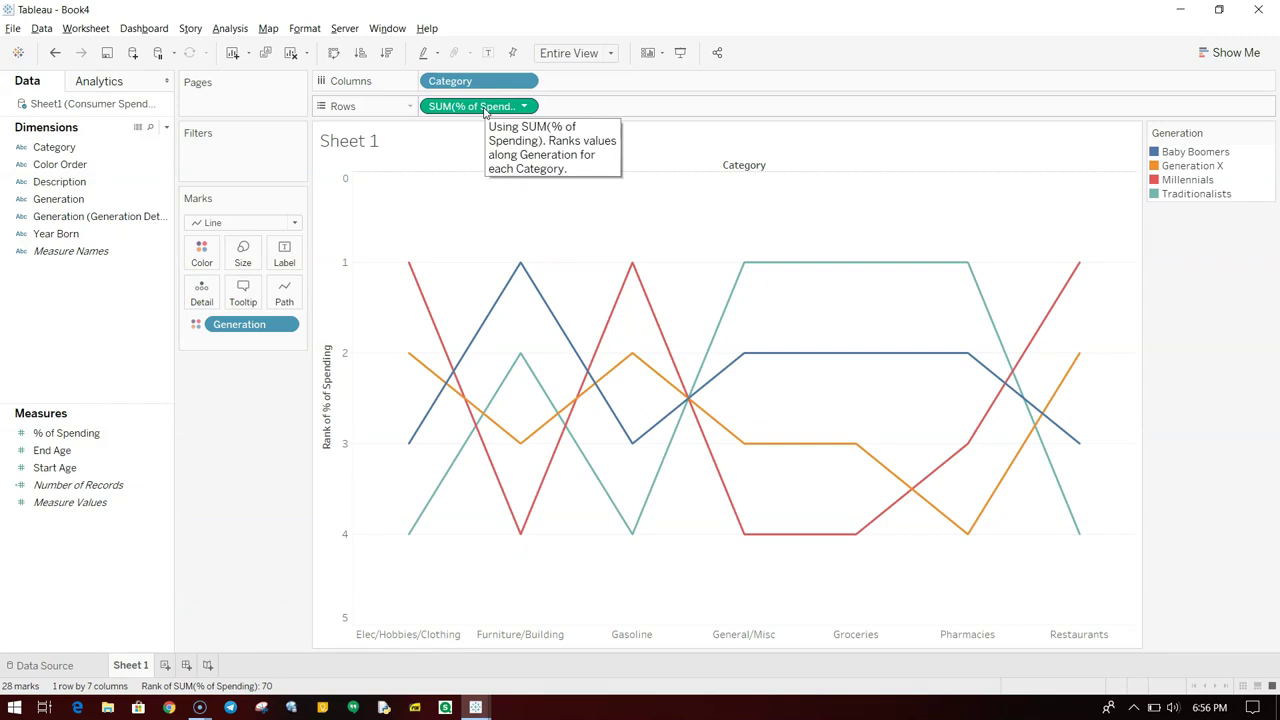
Duplicate the ranked SUM(% of Spending) measure on Rows and set the second copy's mark type to Circle.
drag(484, 112, 604, 113)
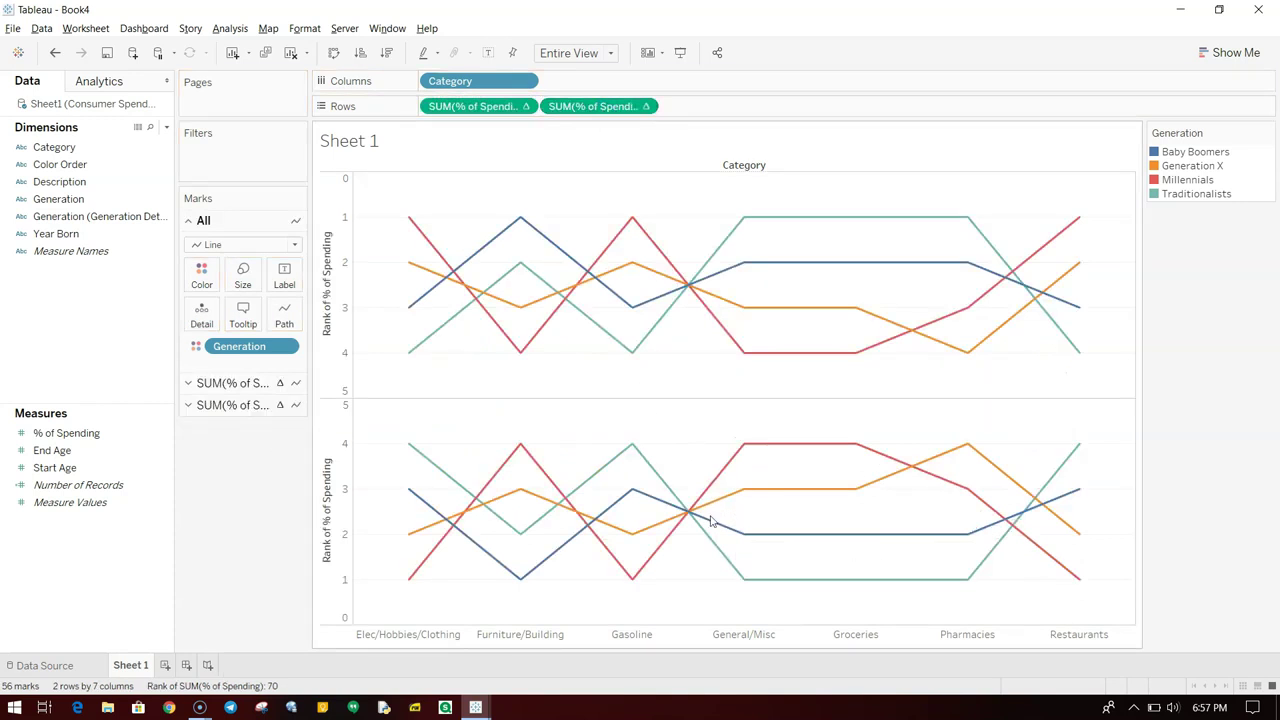
click(260, 383)
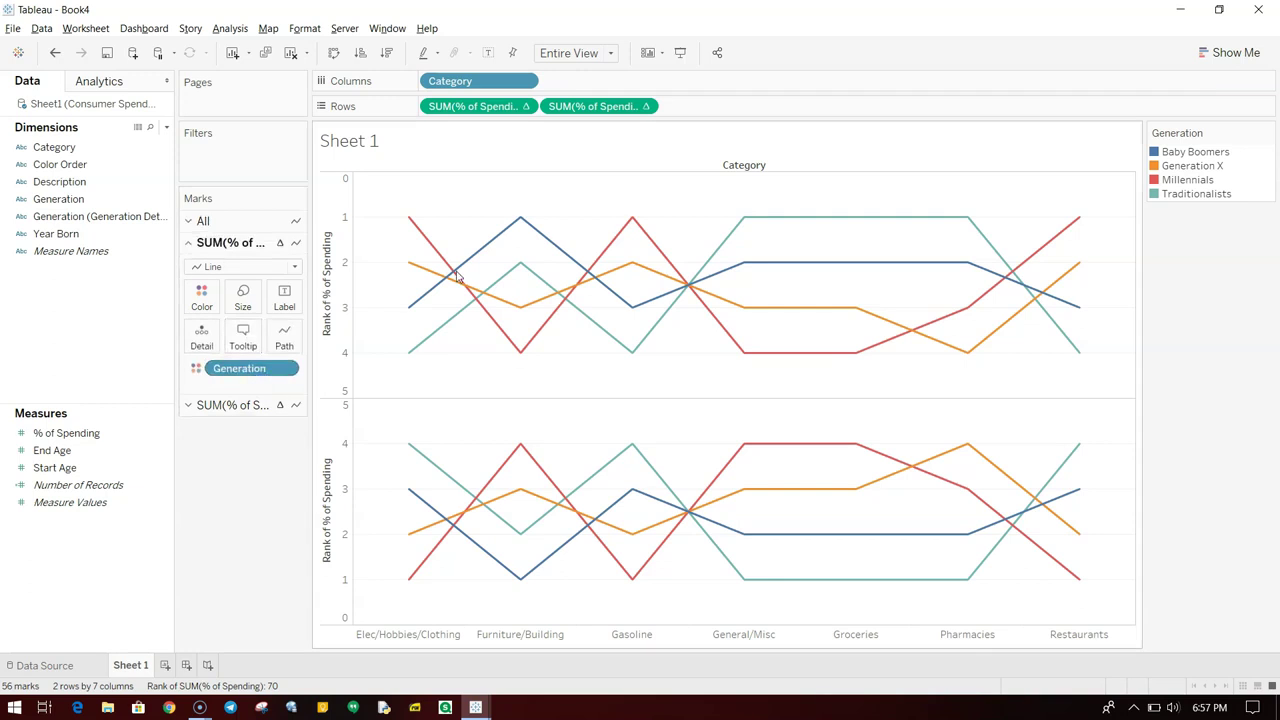
click(256, 405)
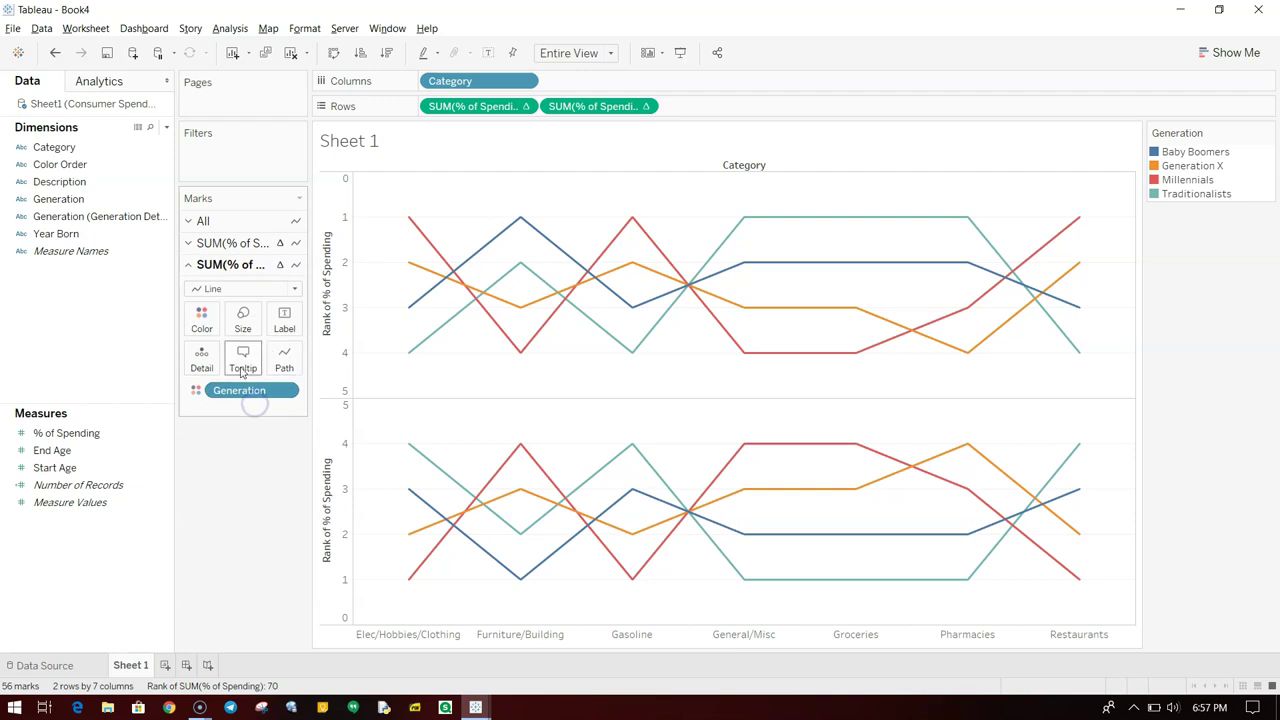
click(268, 290)
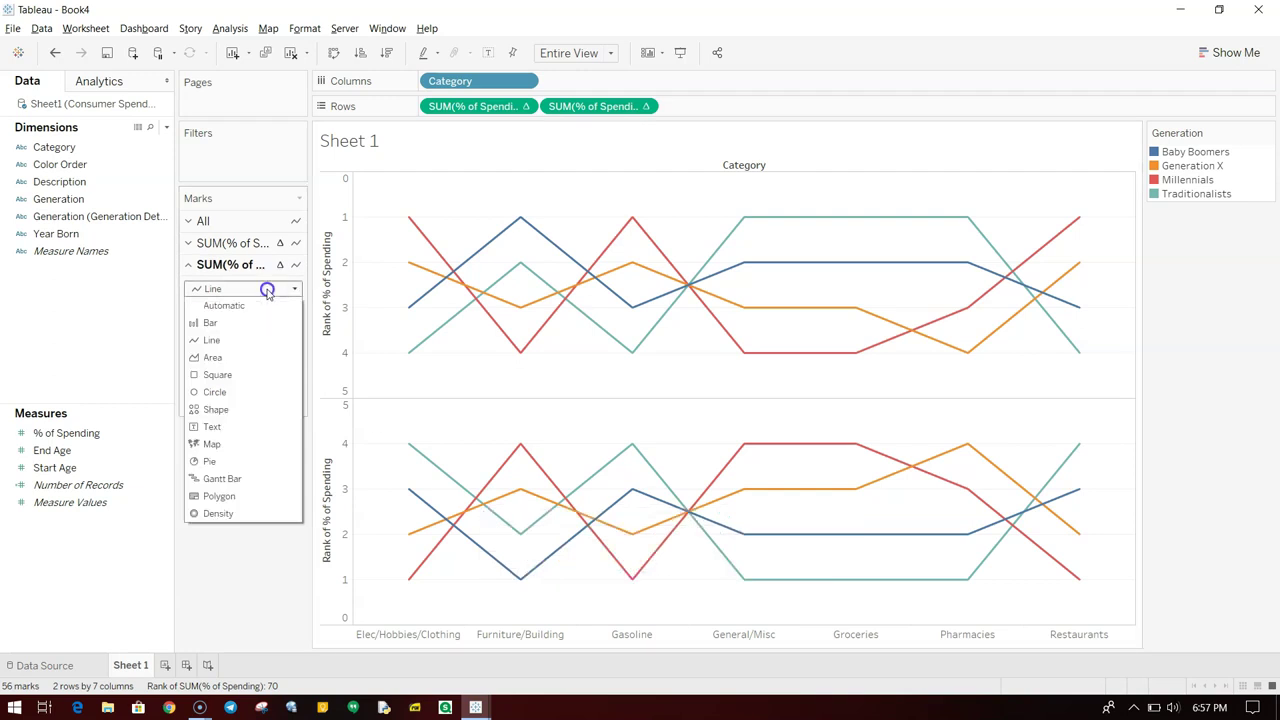
click(257, 393)
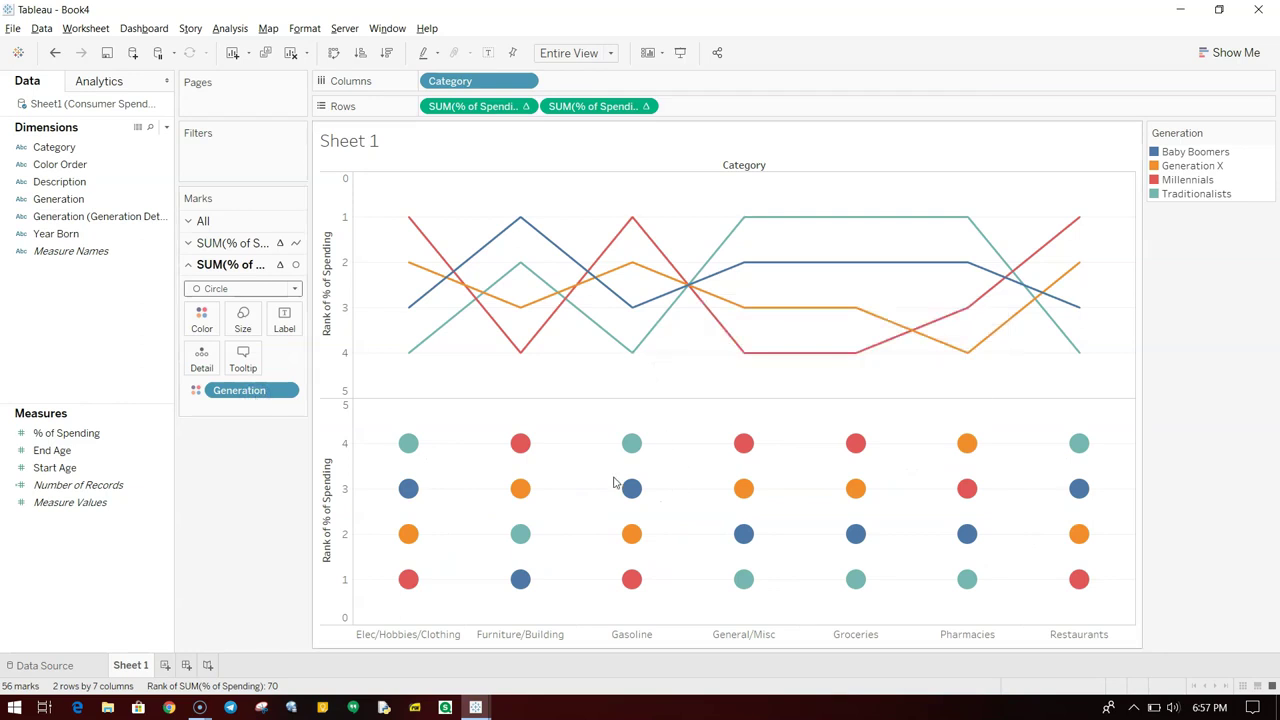
Combine the line and circle charts as a dual axis and synchronize the two rank axes.
mouse_move(597, 283)
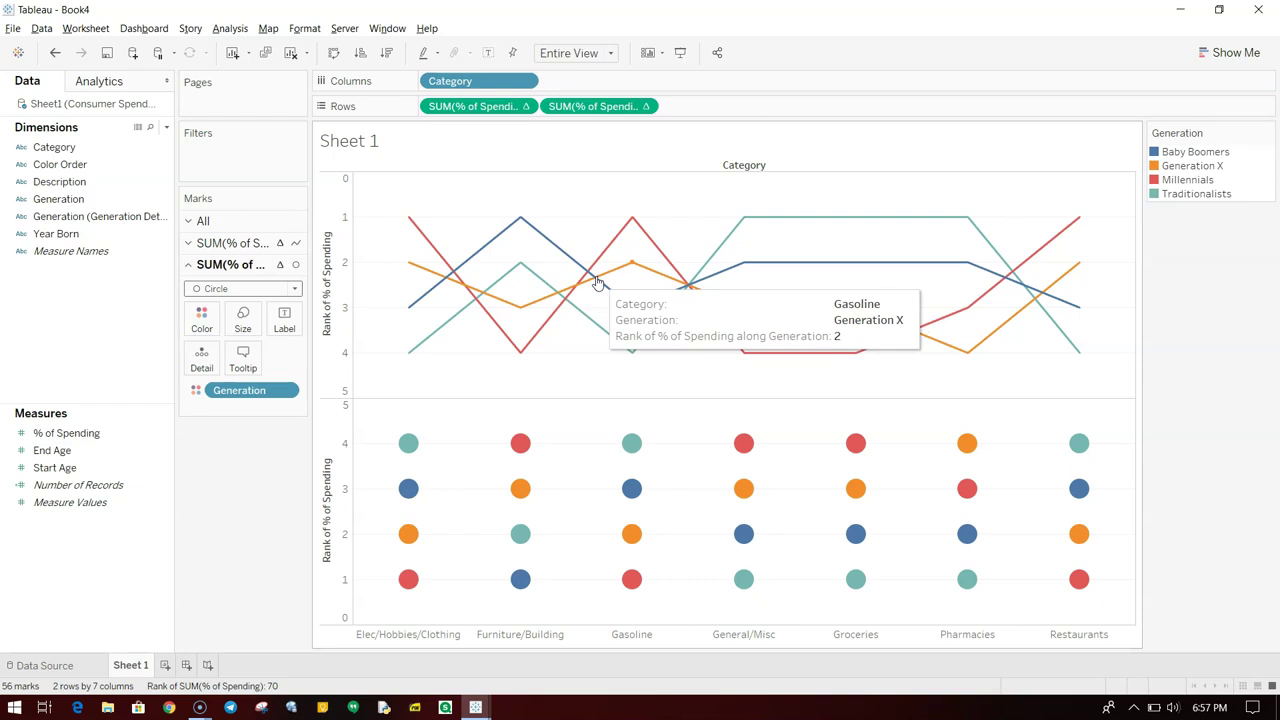
click(645, 106)
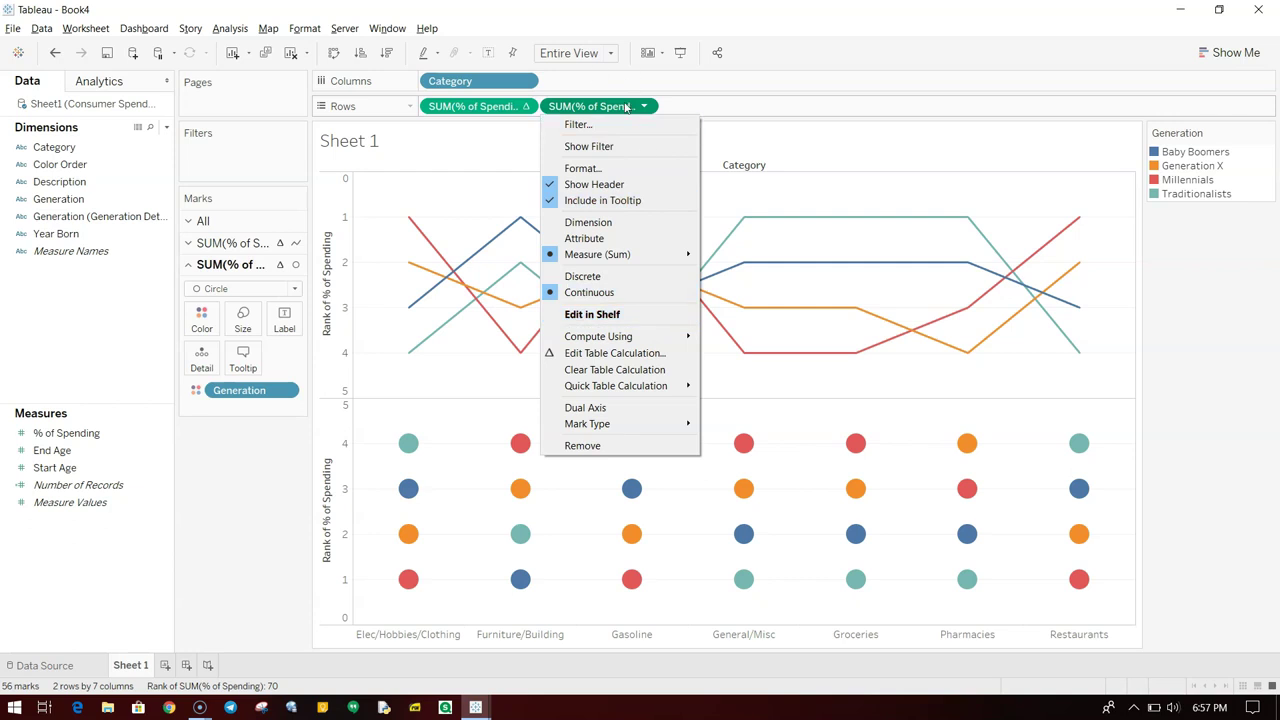
click(621, 407)
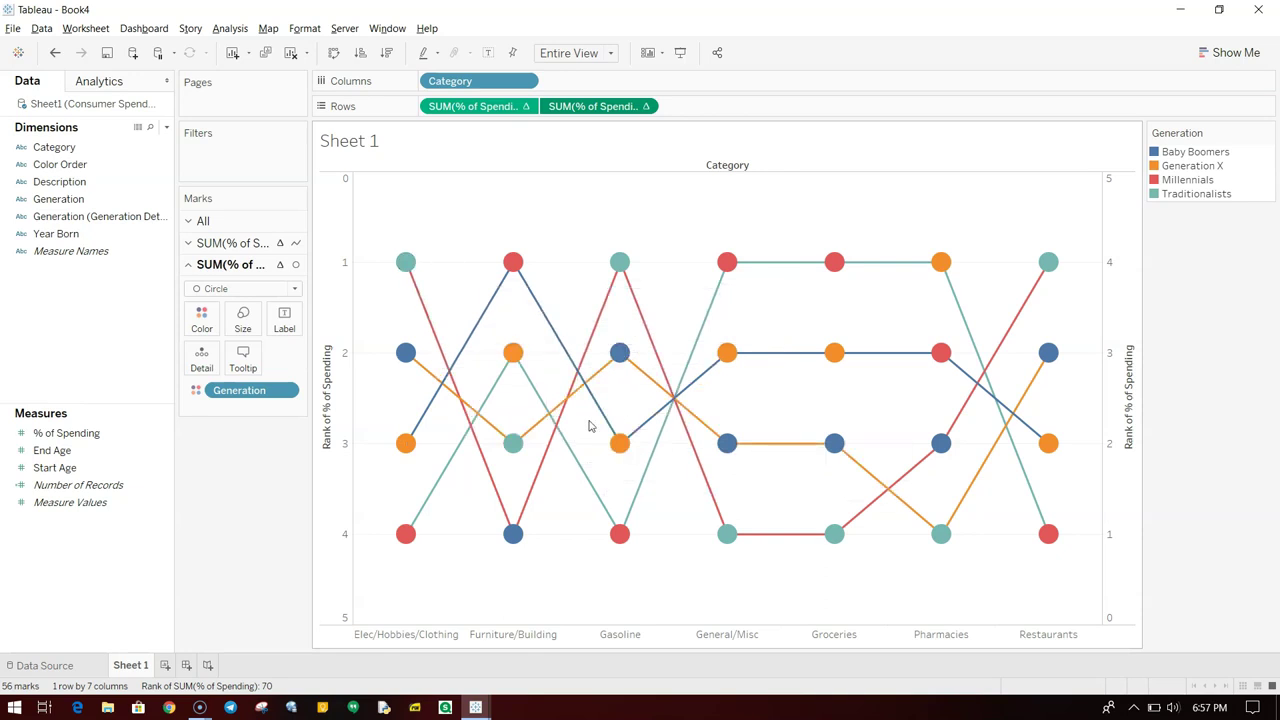
right_click(1108, 362)
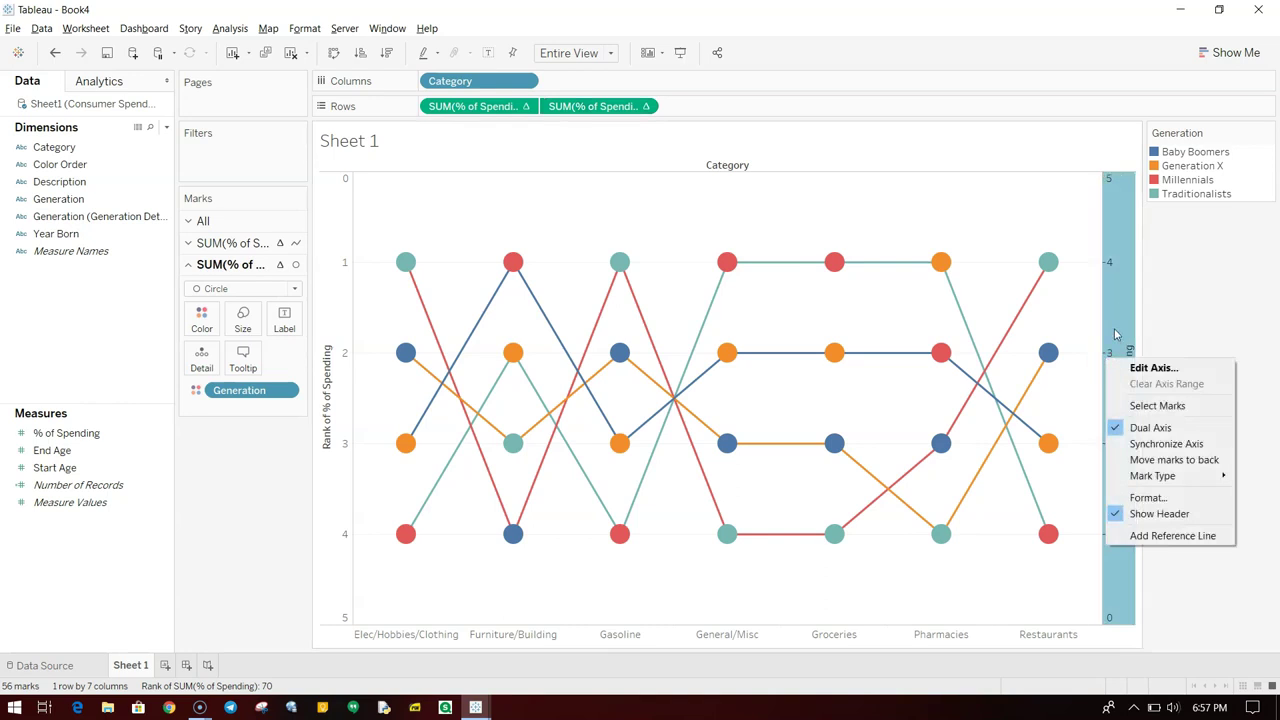
click(1140, 443)
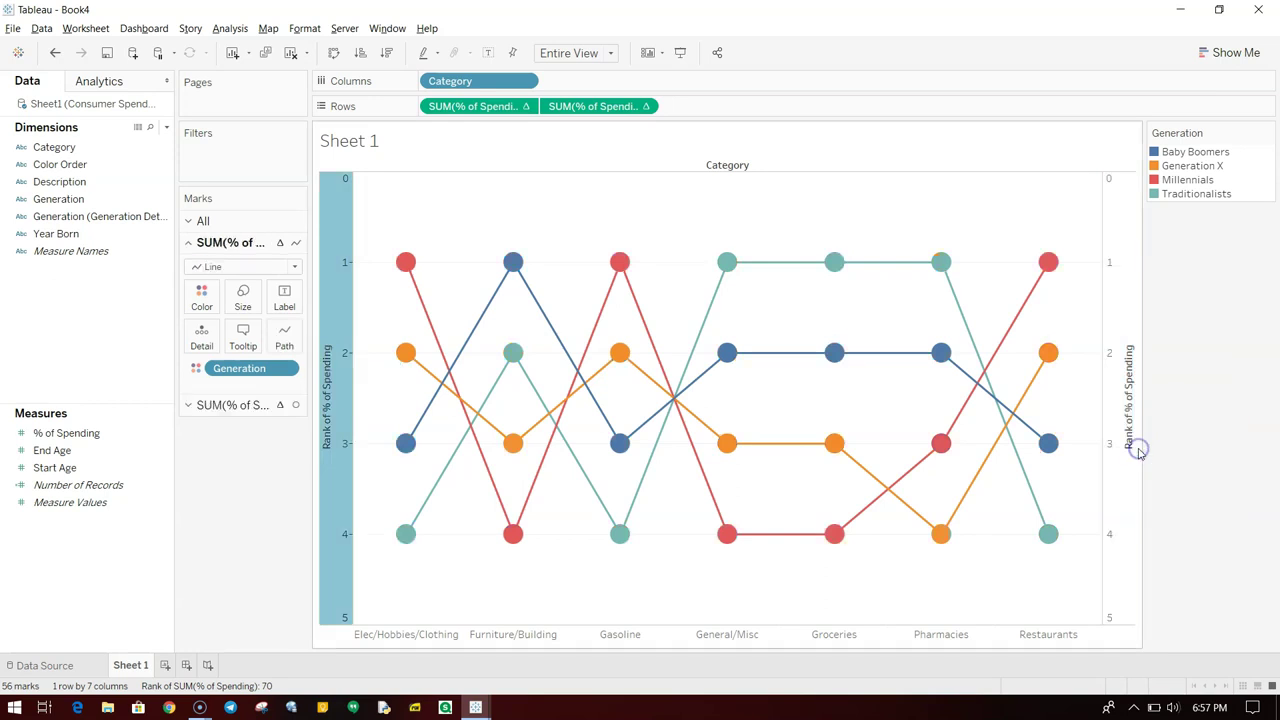
Hide the headers of both Rank of % of Spending axes.
right_click(1121, 410)
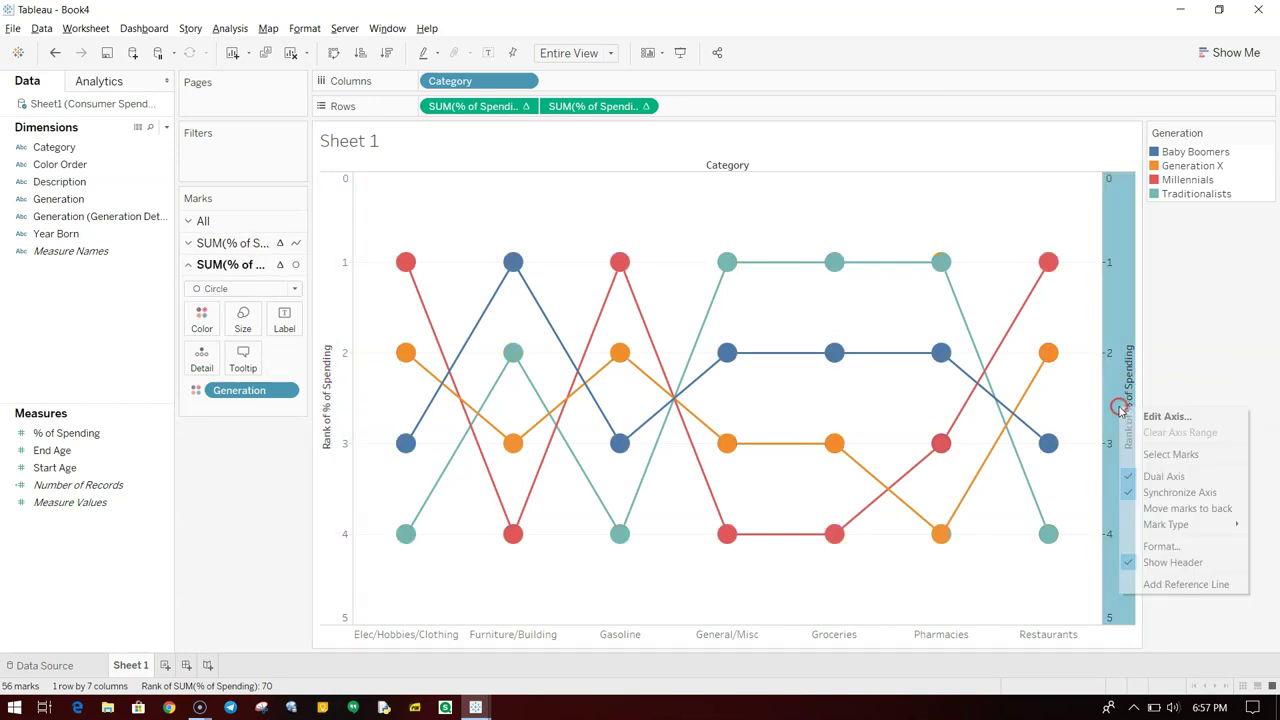
click(1152, 561)
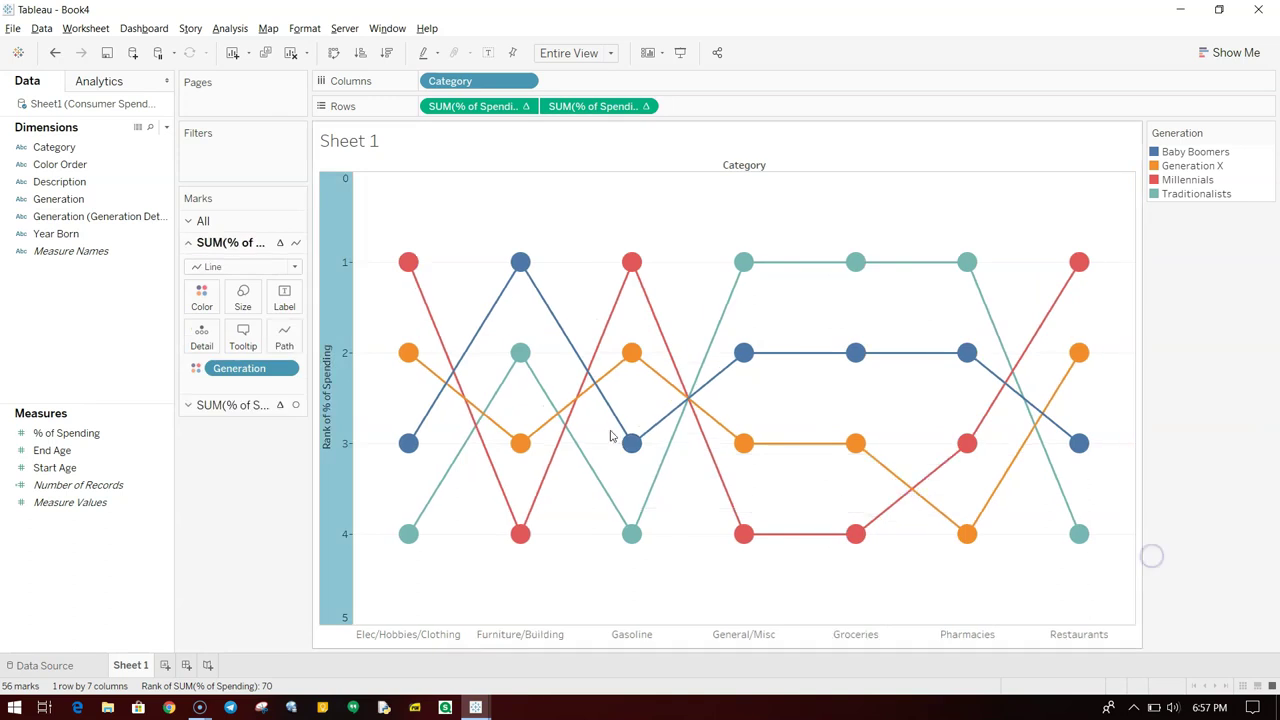
right_click(345, 396)
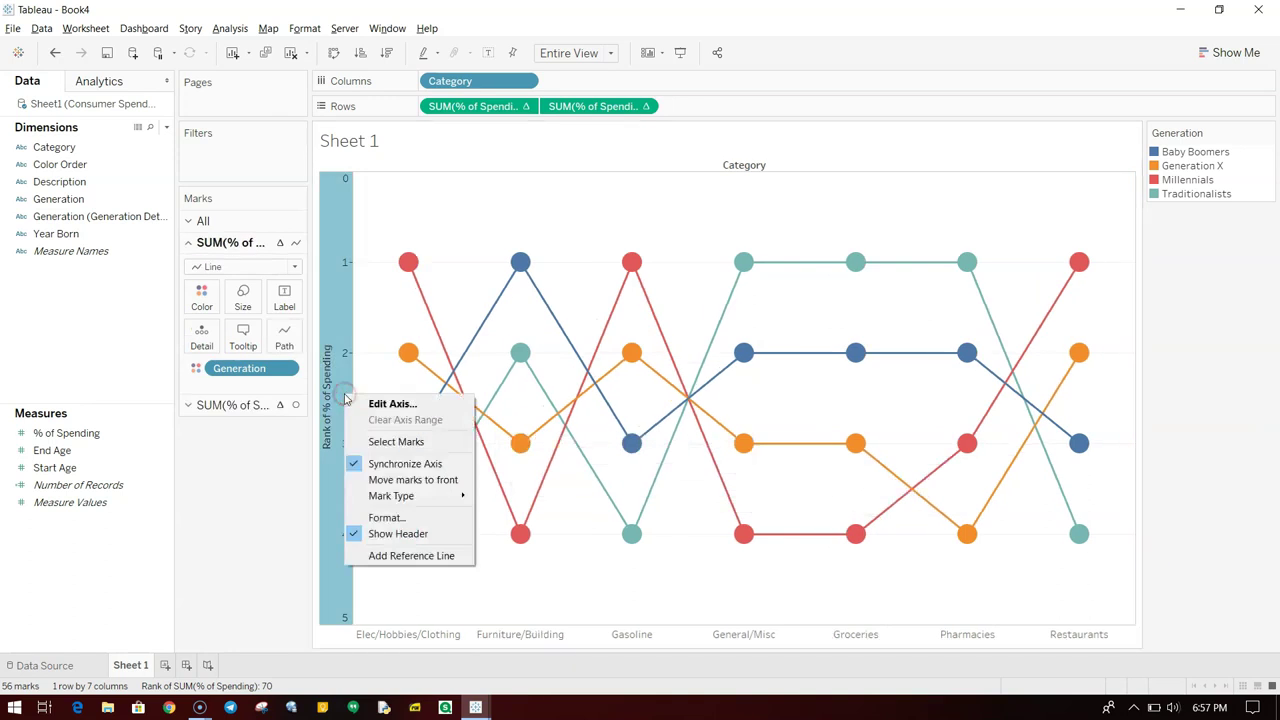
click(388, 533)
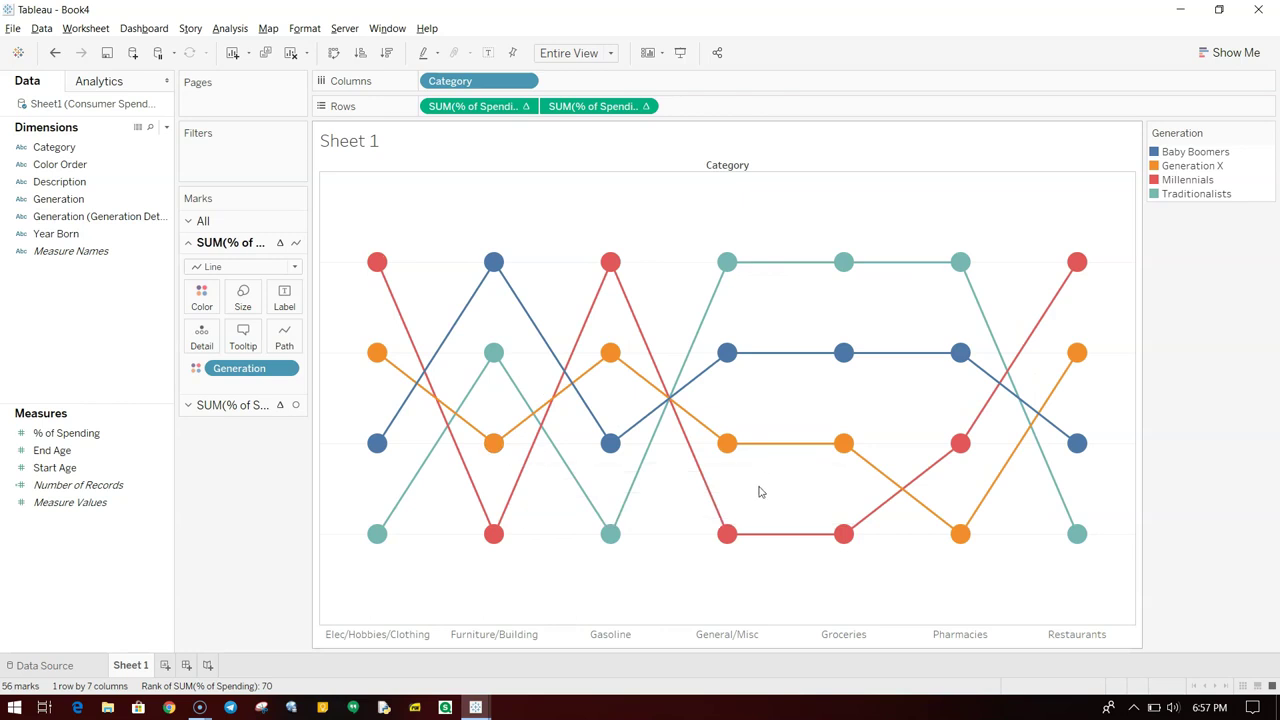
Check the numbered circles in the Decoded Dashboard workbook, and show mark labels on the circle marks in Book4.
key(alt+Tab)
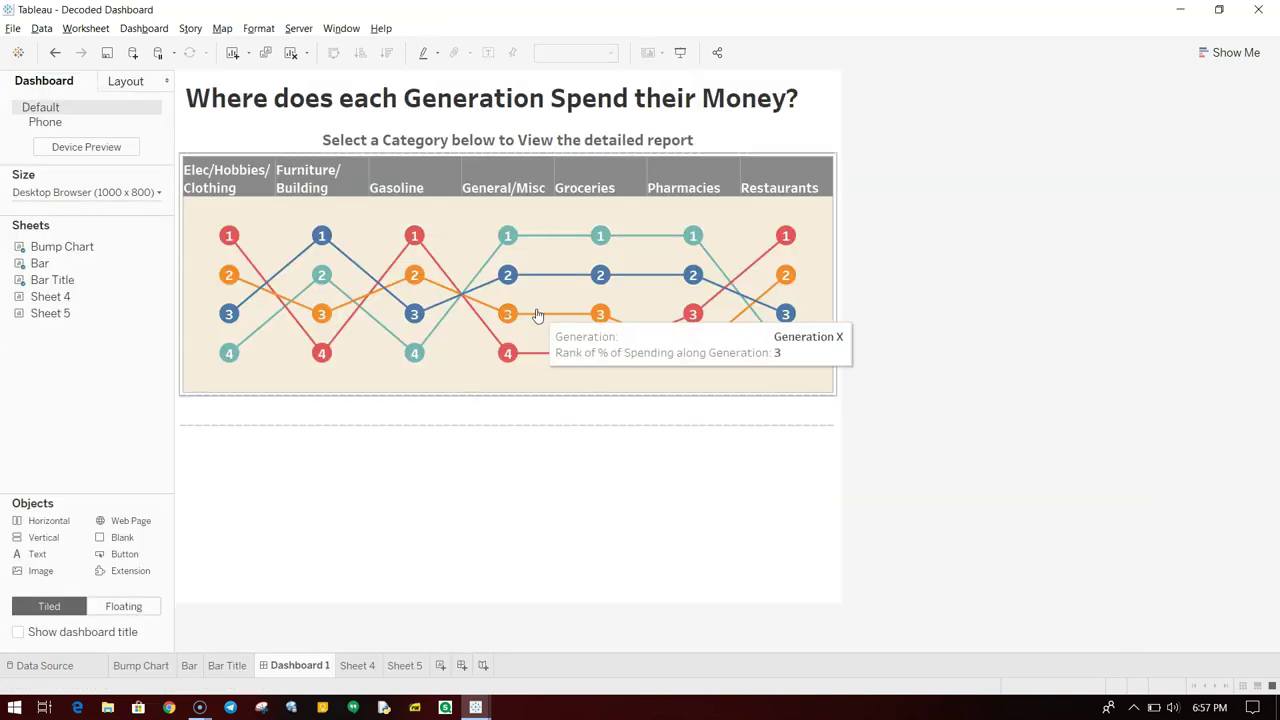
mouse_move(216, 250)
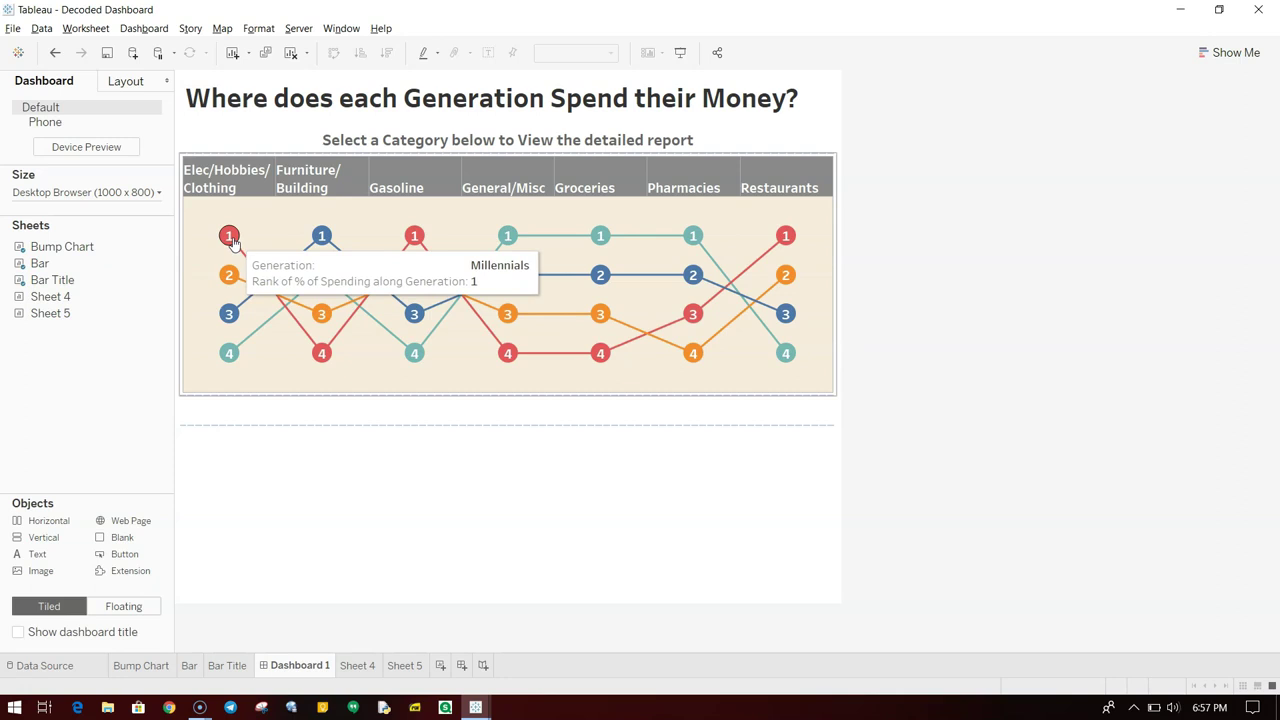
key(alt+Tab)
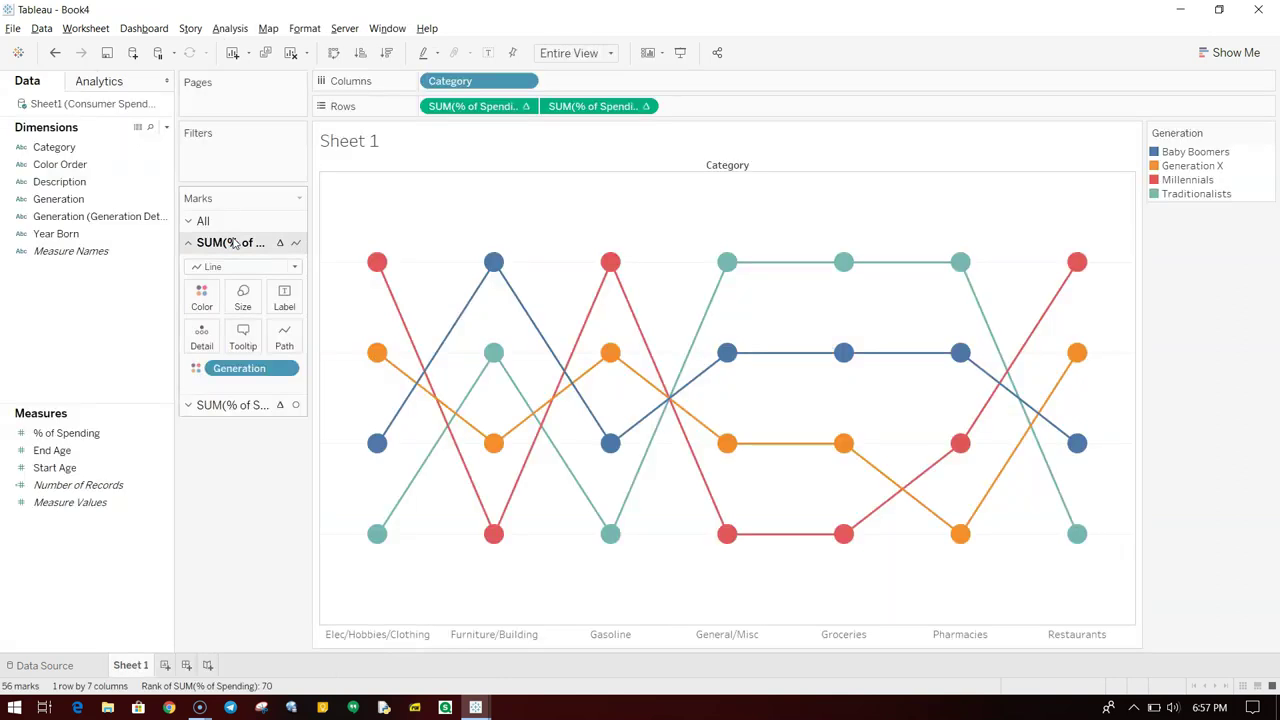
mouse_move(376, 270)
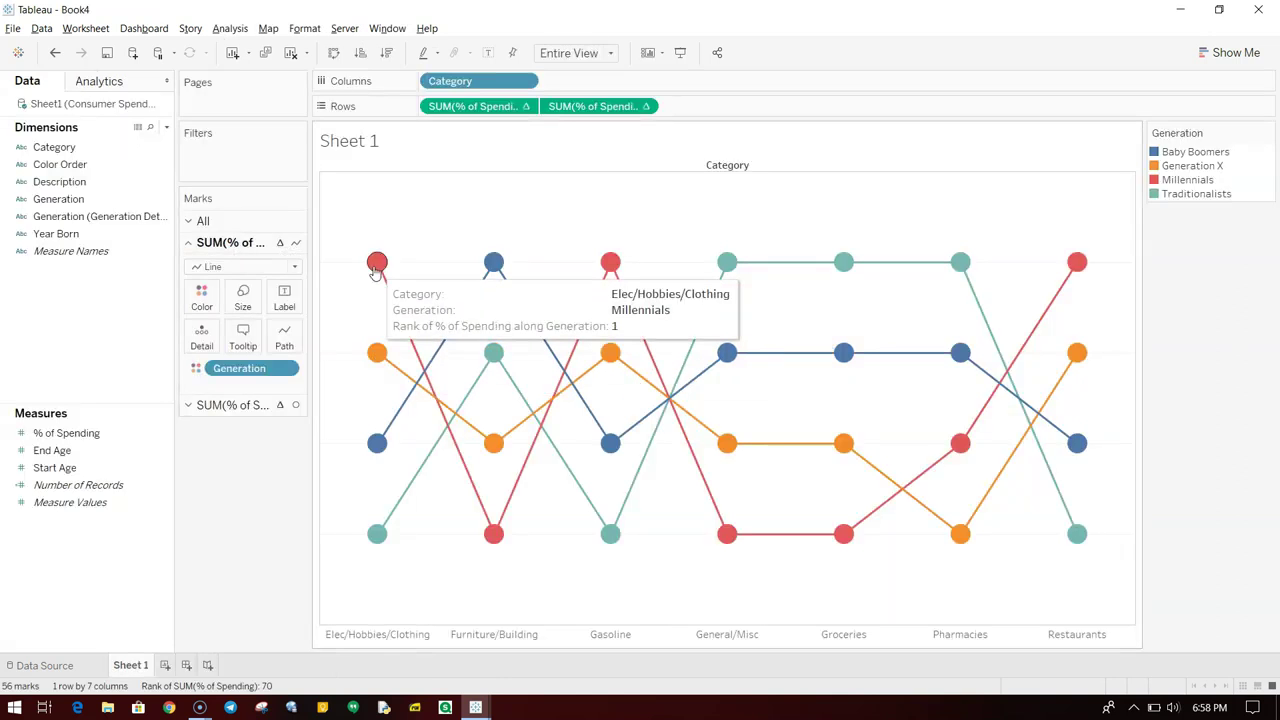
click(266, 406)
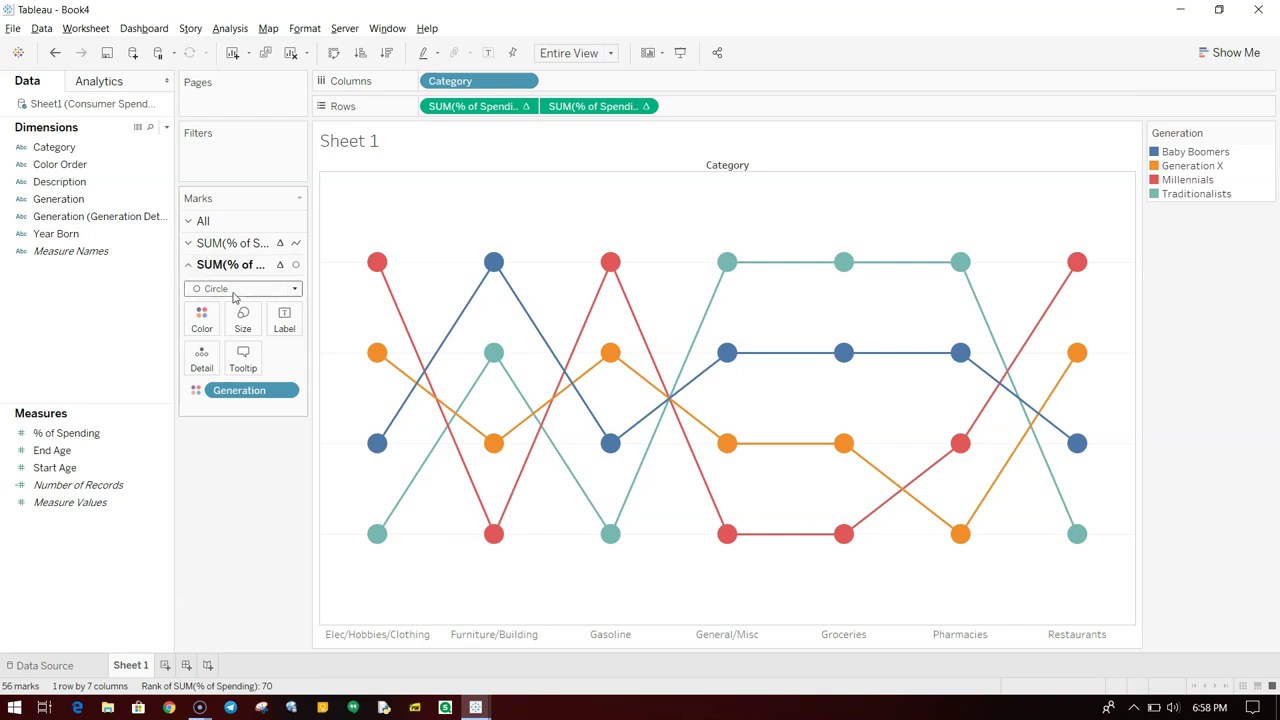
click(282, 318)
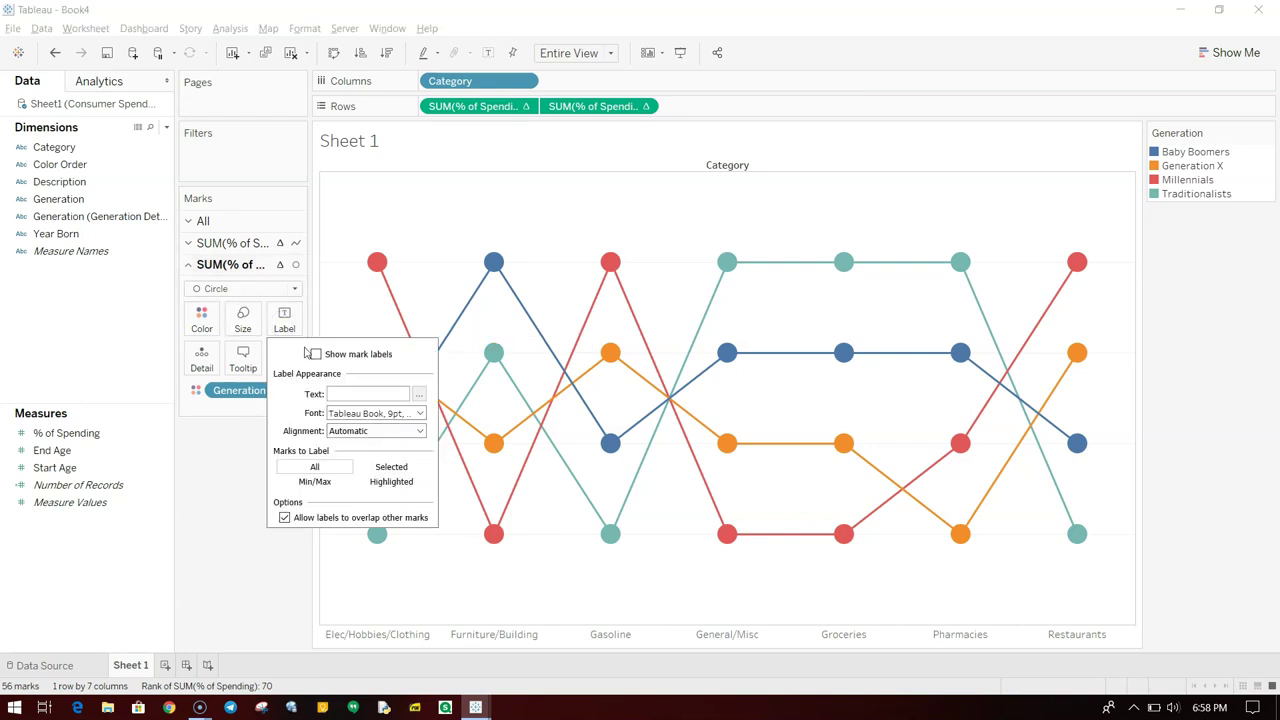
click(316, 355)
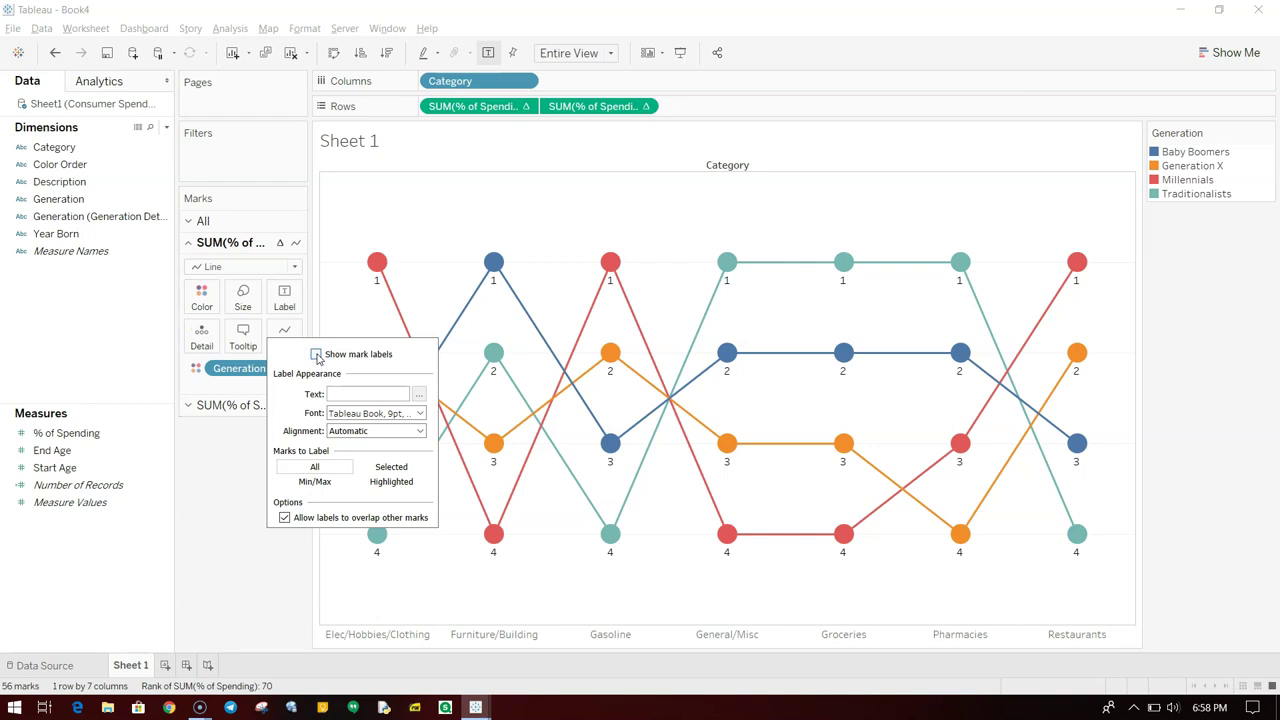
mouse_move(378, 290)
click(229, 451)
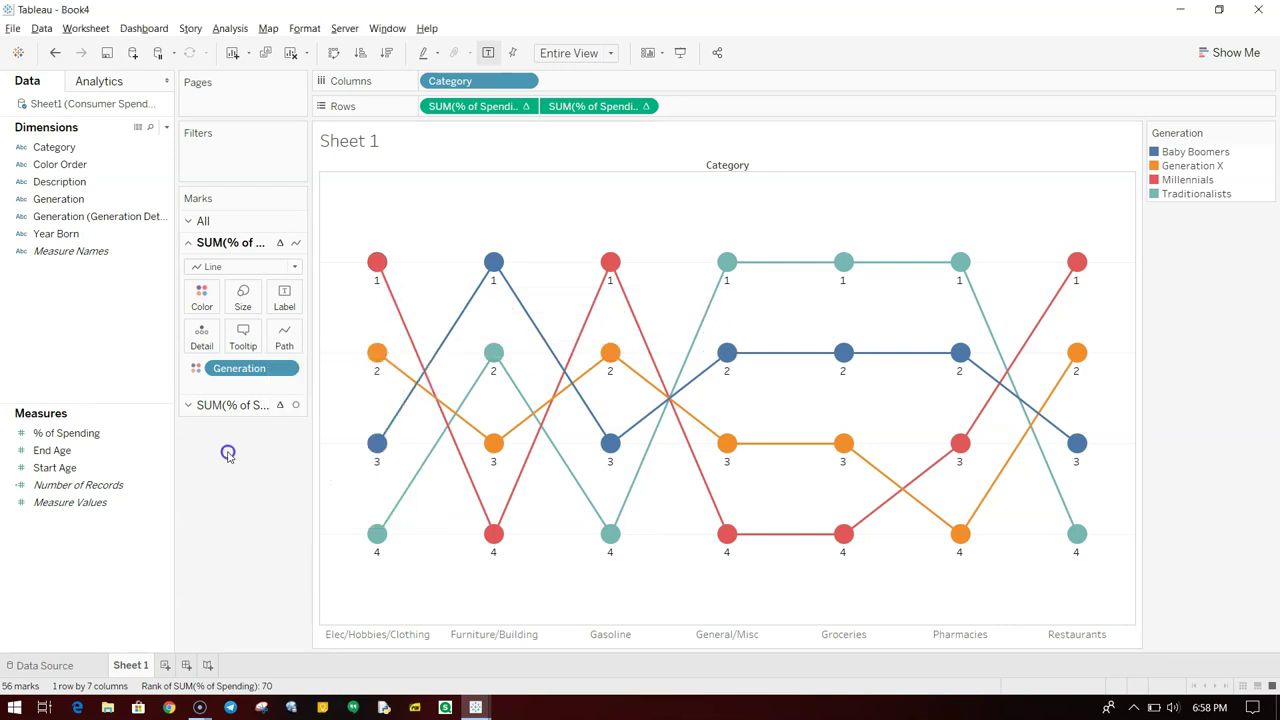
Set the vertical alignment of the circle marks' labels to Middle so the rank numbers sit inside the circles.
click(258, 410)
click(283, 322)
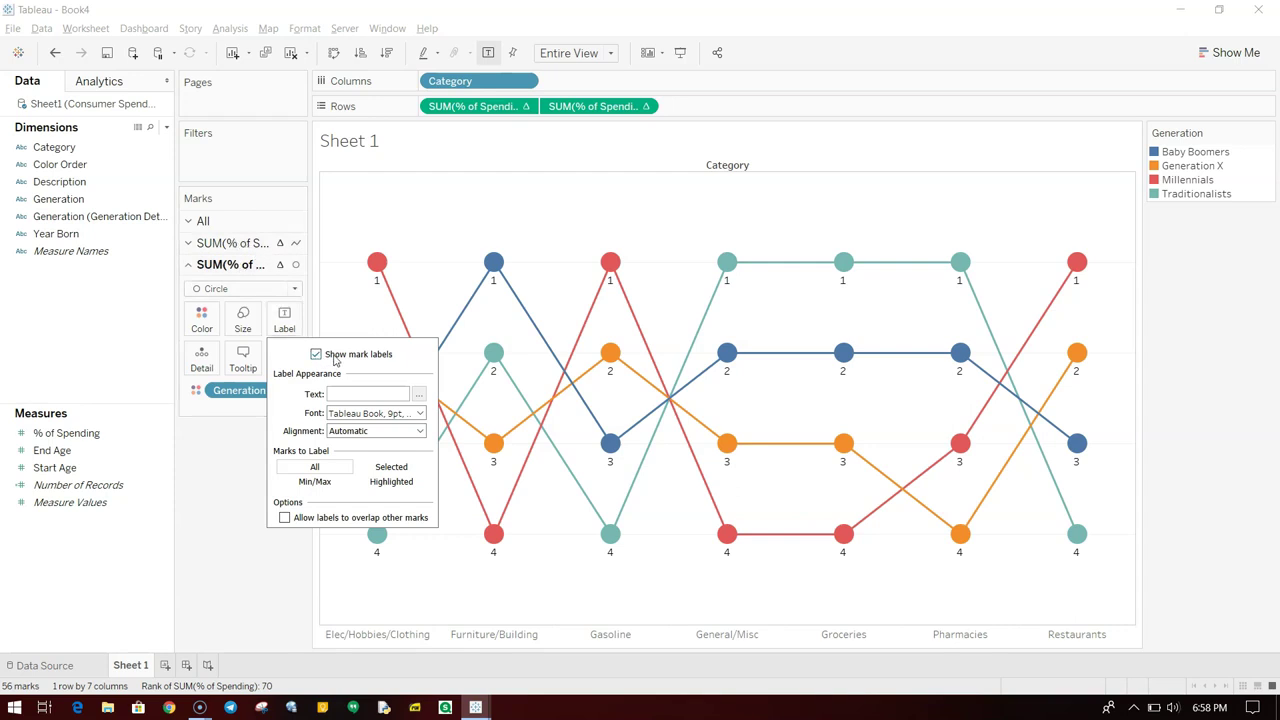
click(420, 431)
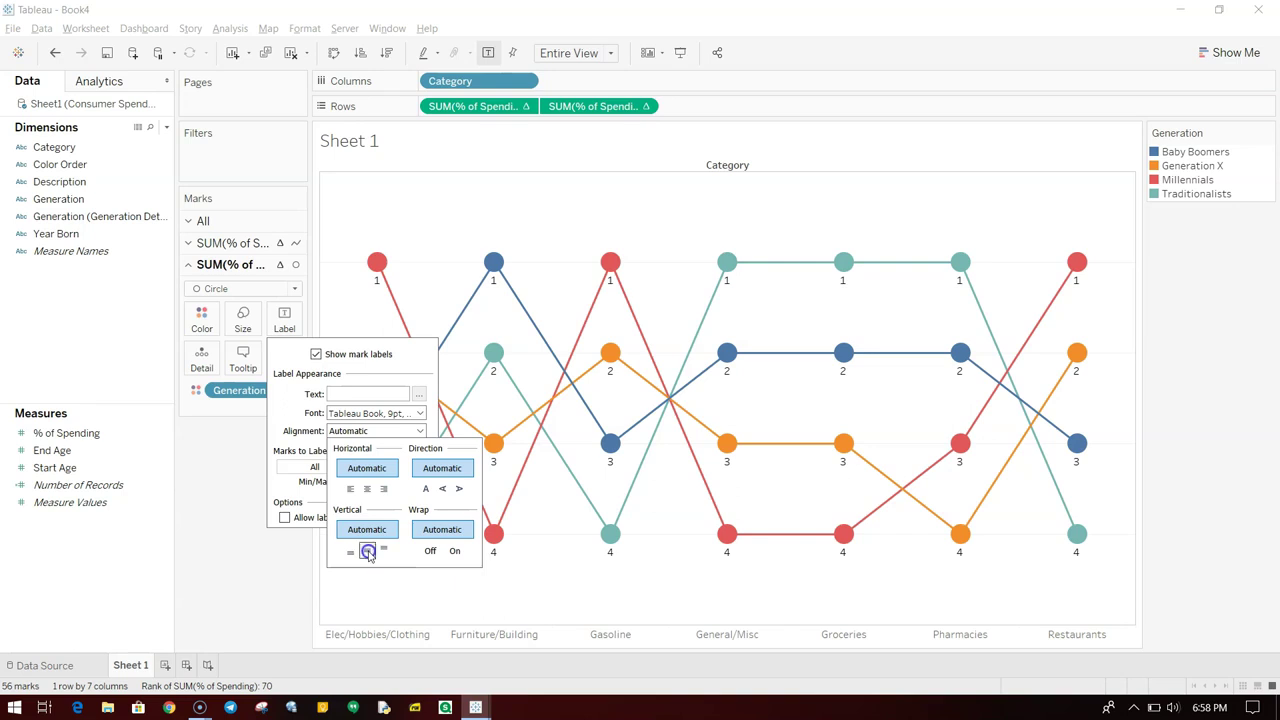
click(368, 551)
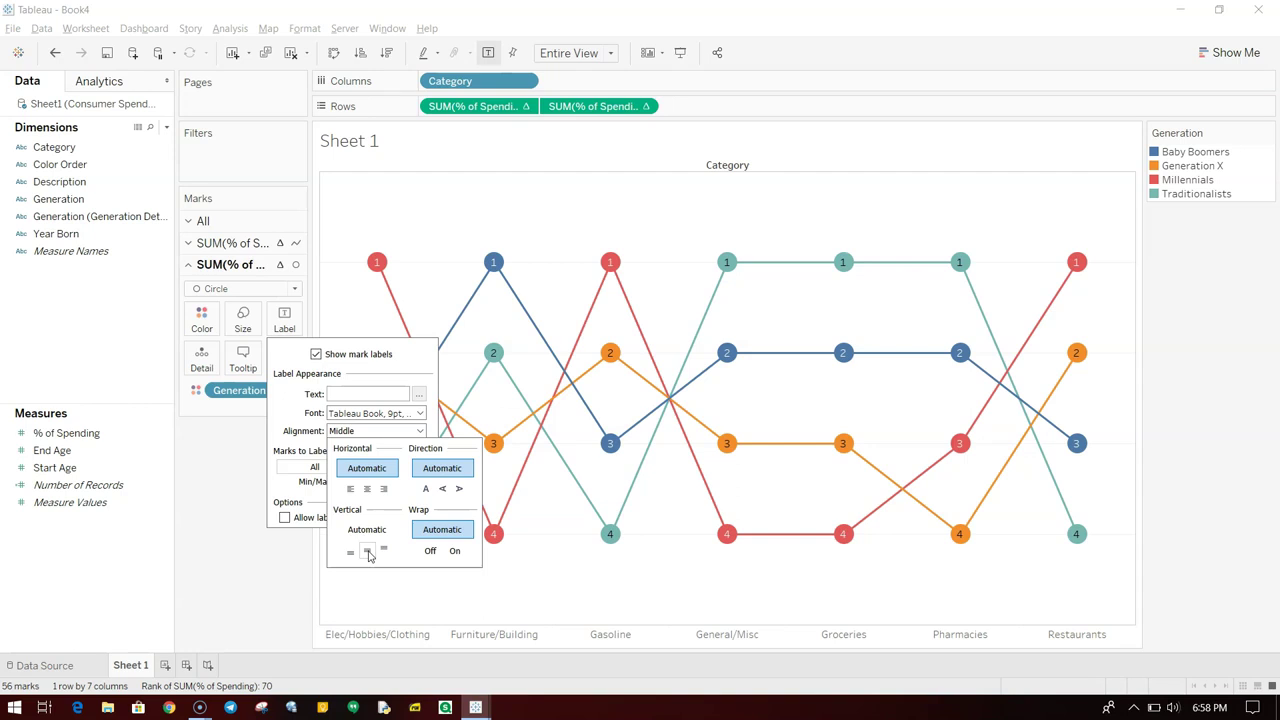
click(375, 324)
Format the circle marks' rank labels in Tableau Bold with white text.
mouse_move(391, 309)
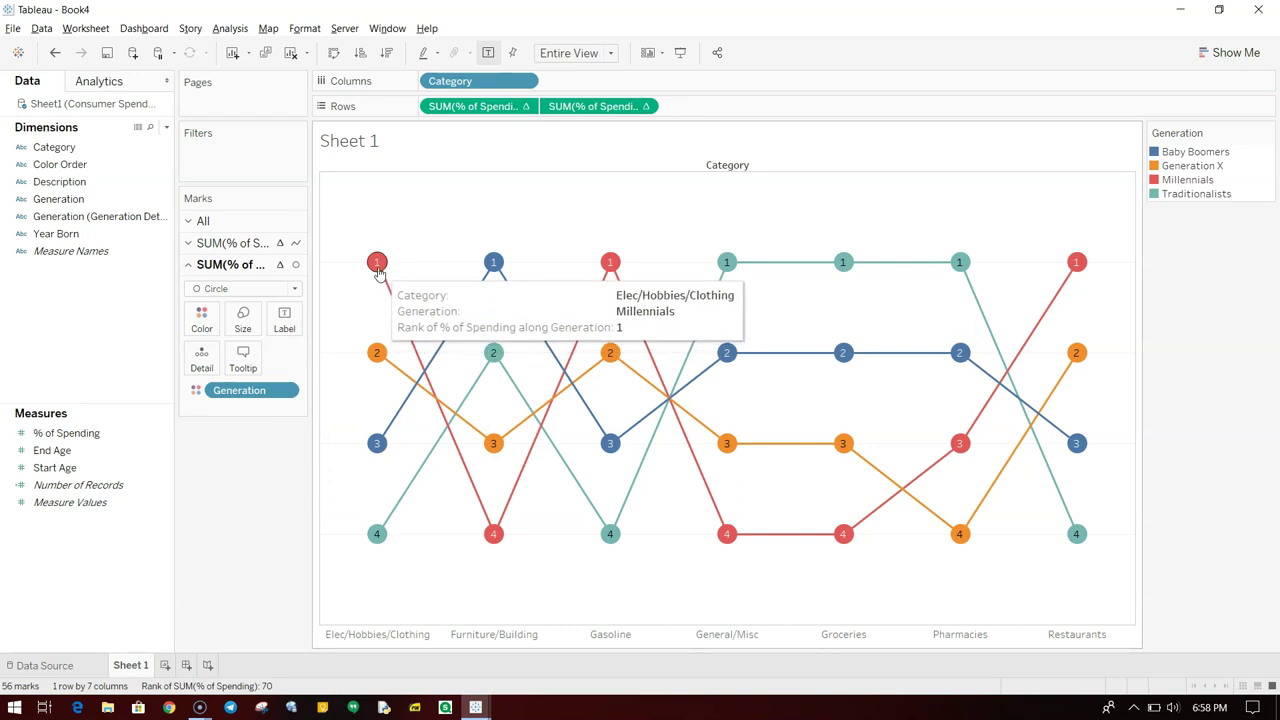
mouse_move(378, 356)
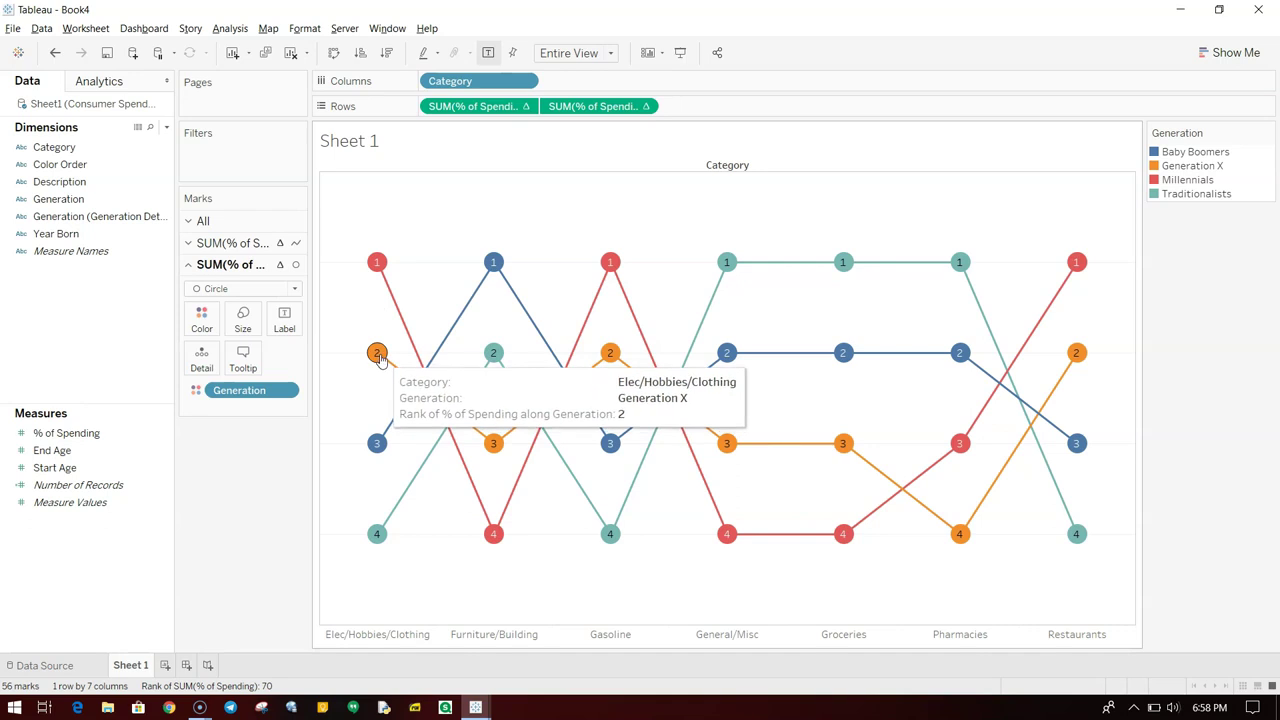
click(283, 320)
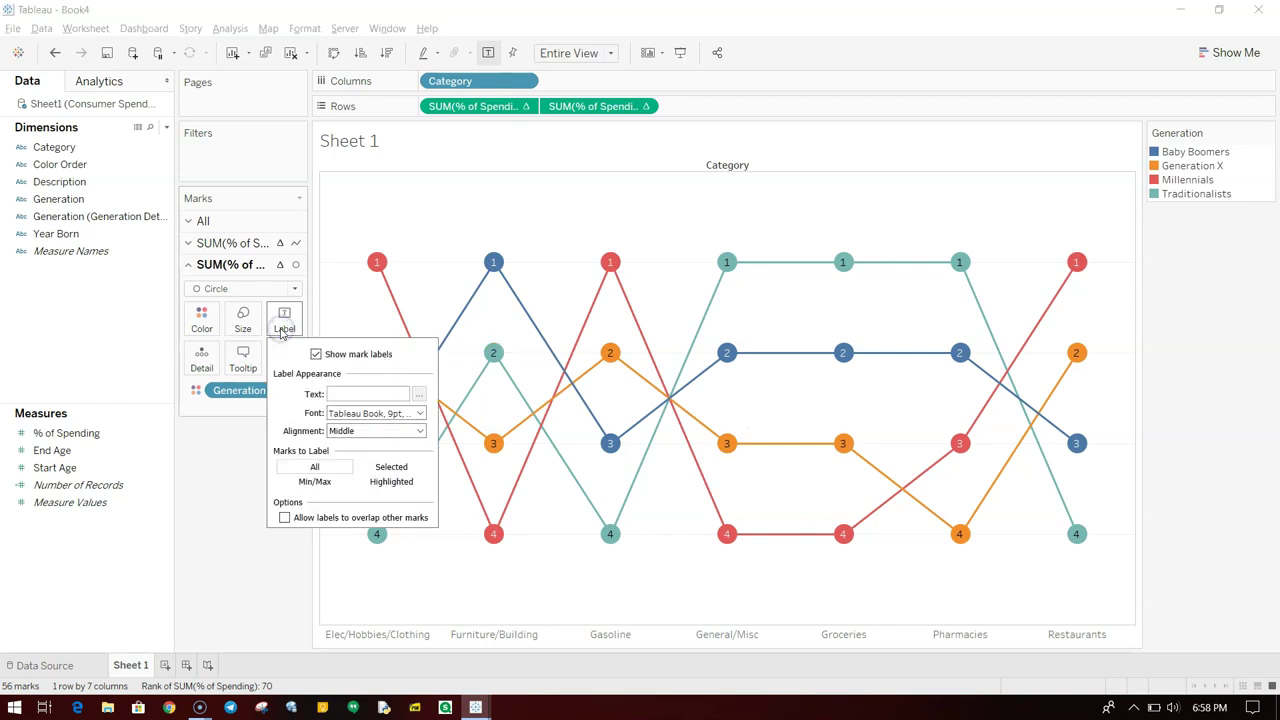
click(419, 414)
click(444, 434)
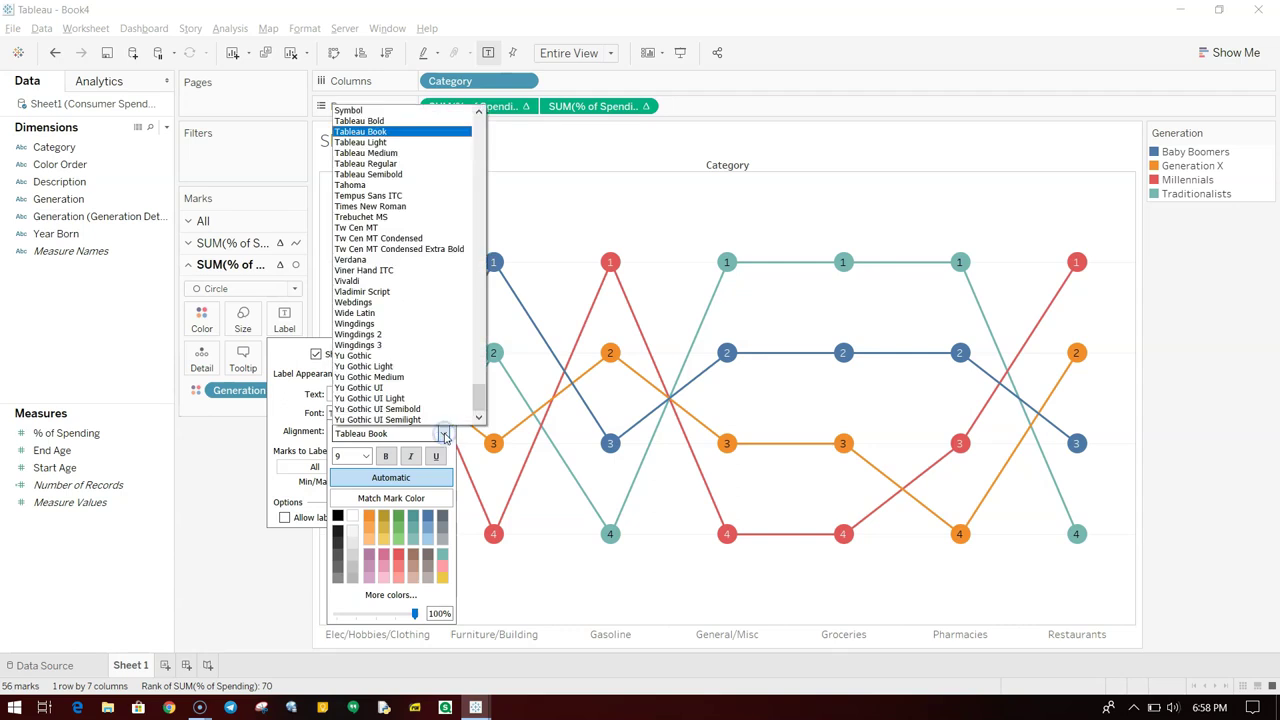
click(392, 120)
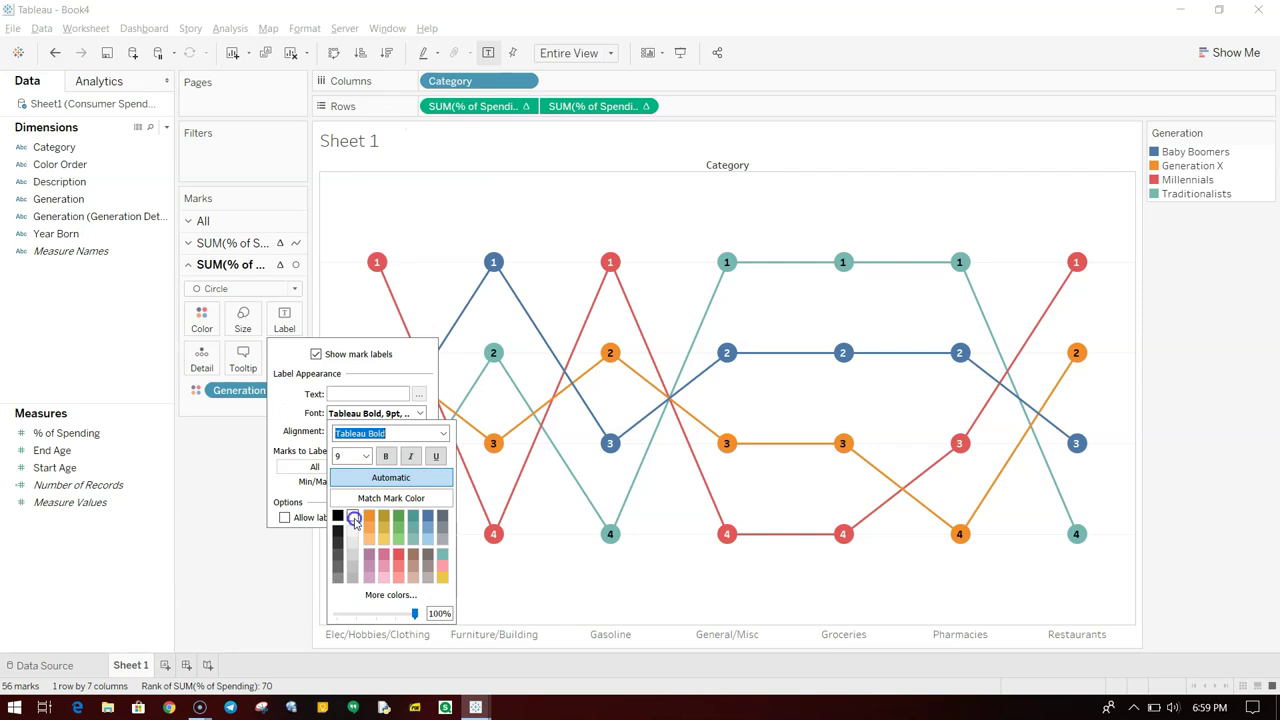
click(353, 517)
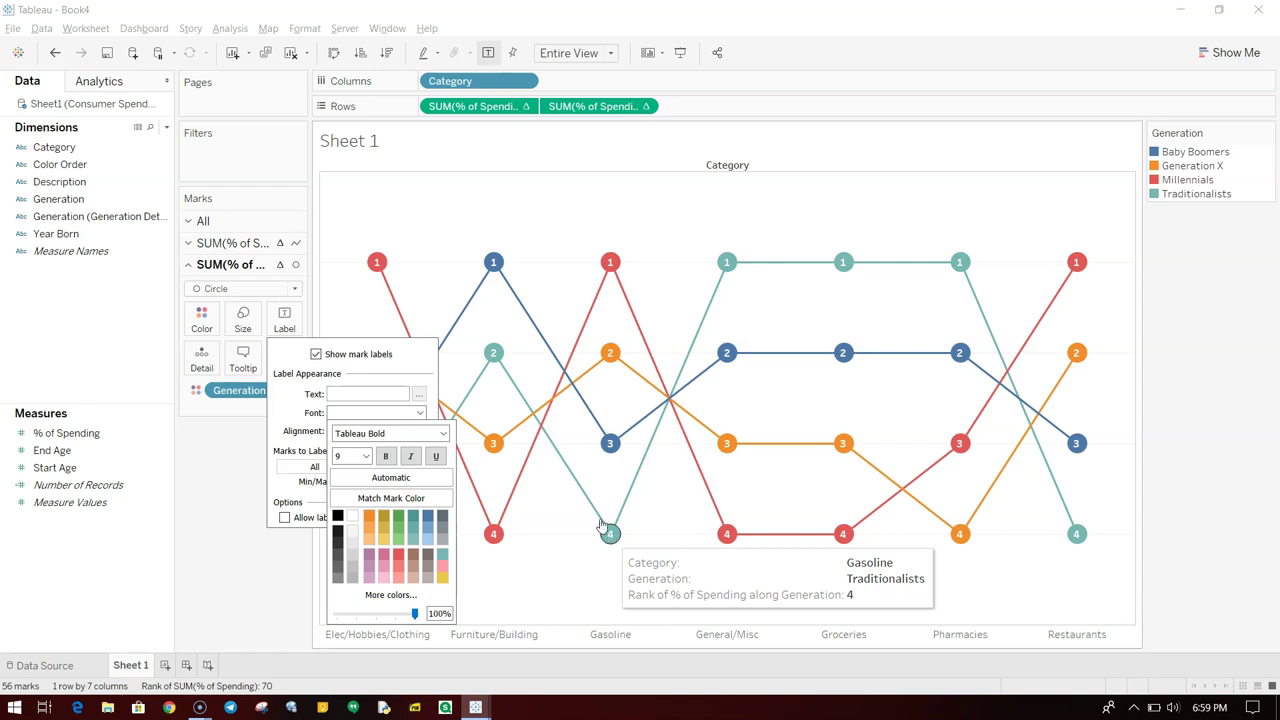
mouse_move(615, 358)
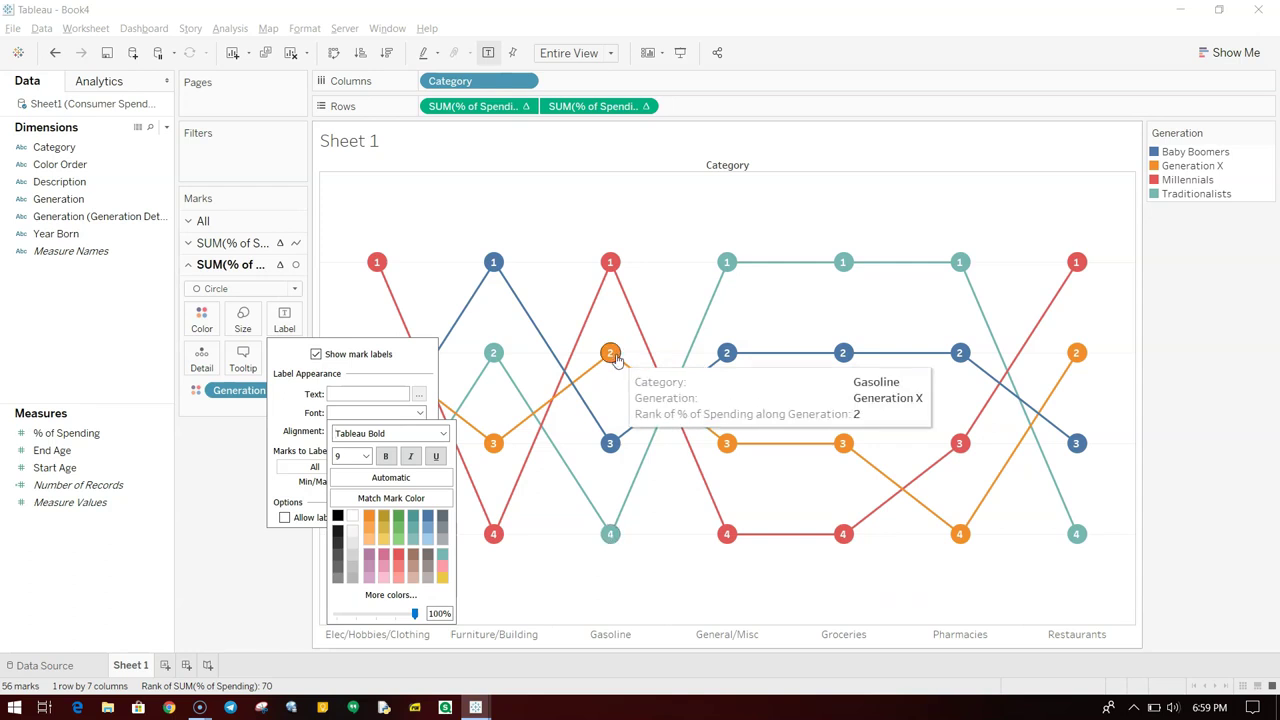
click(551, 546)
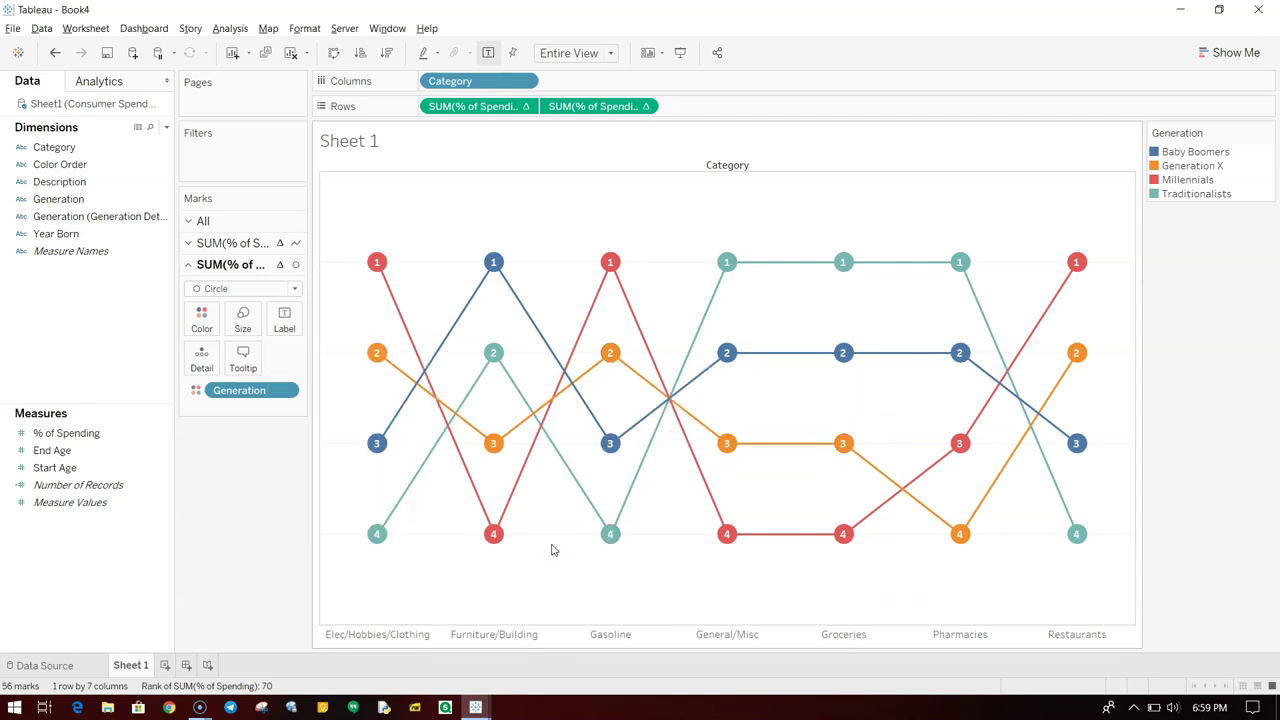
Compare the labelled bump chart in Book4 with the finished one in the Decoded Dashboard workbook.
key(alt+Tab)
mouse_move(711, 351)
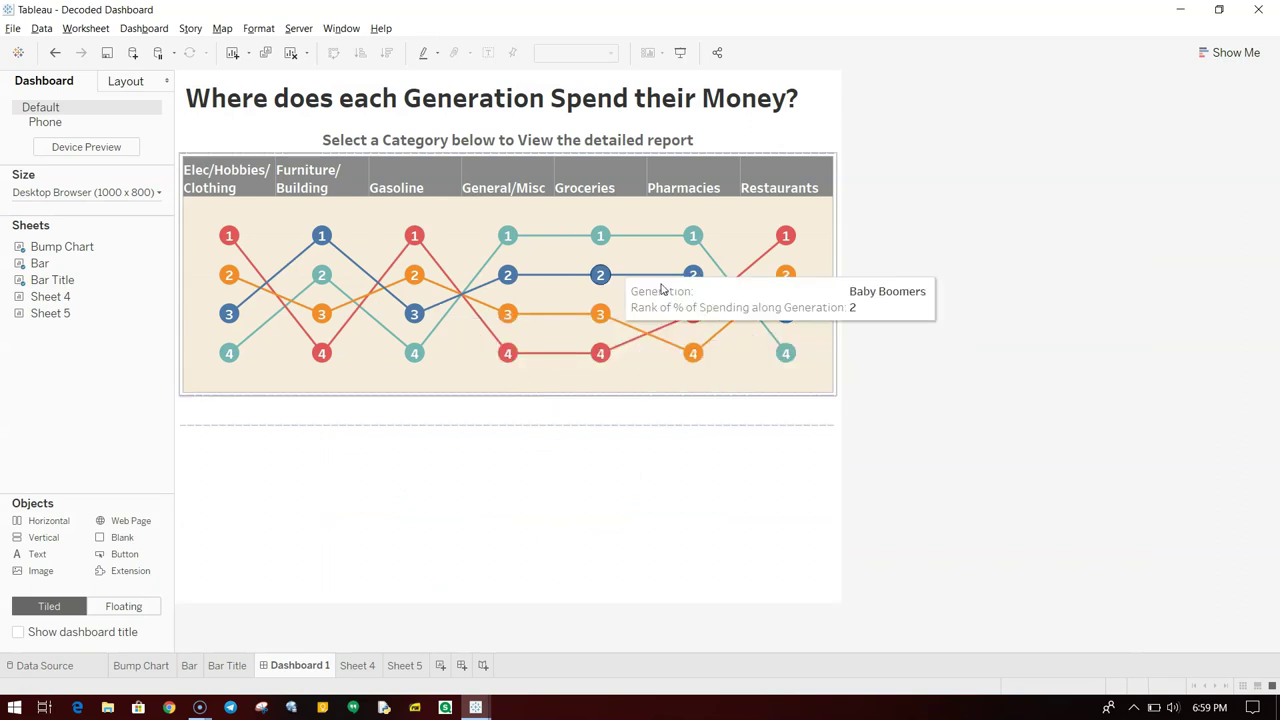
key(alt+Tab)
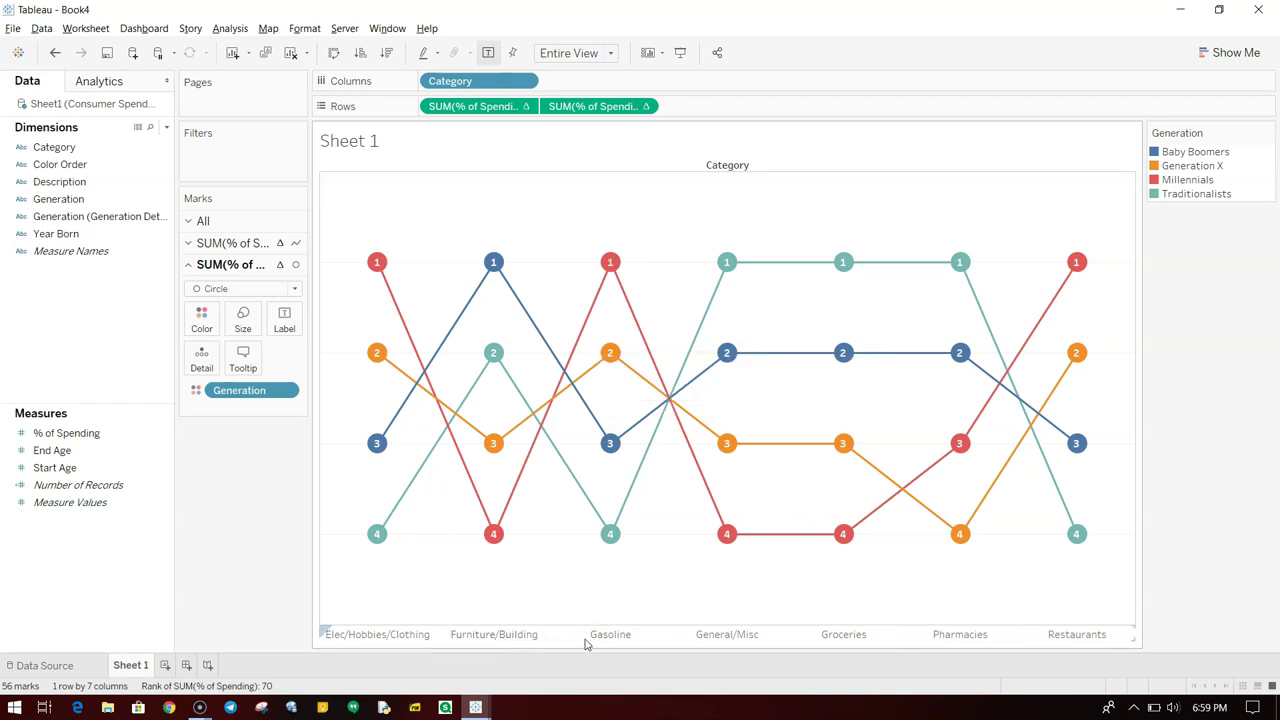
click(514, 637)
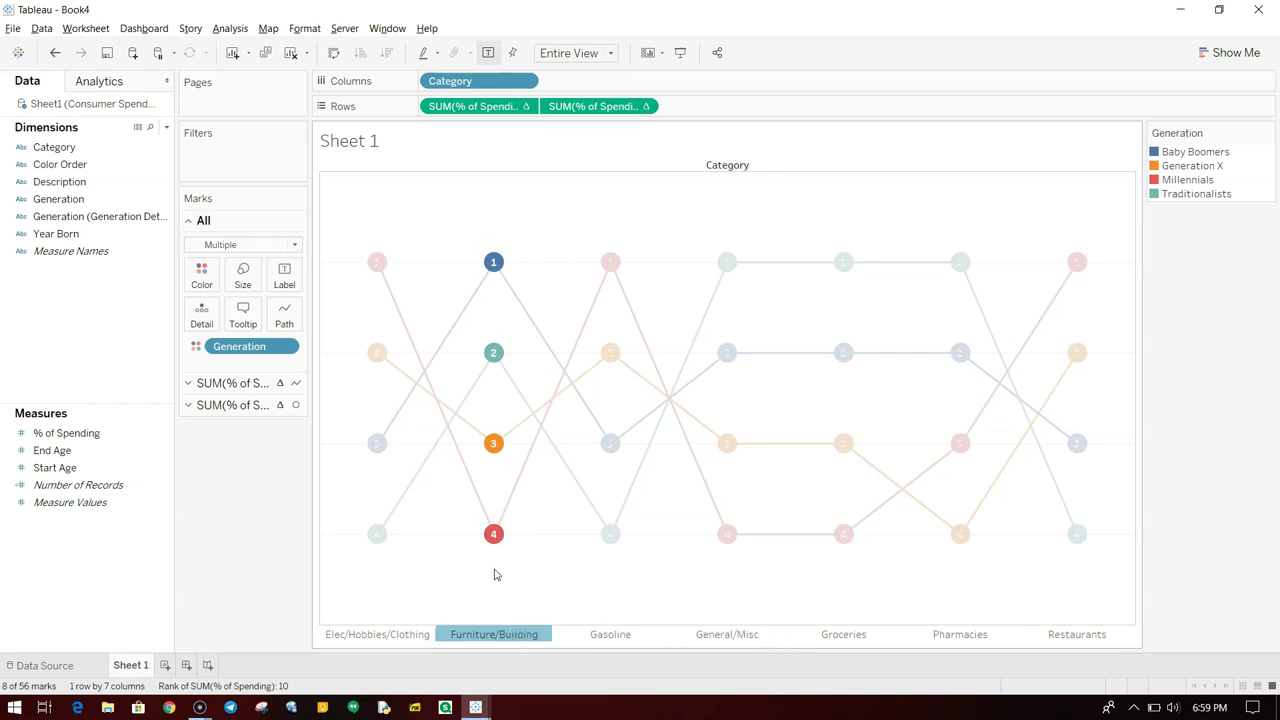
click(621, 634)
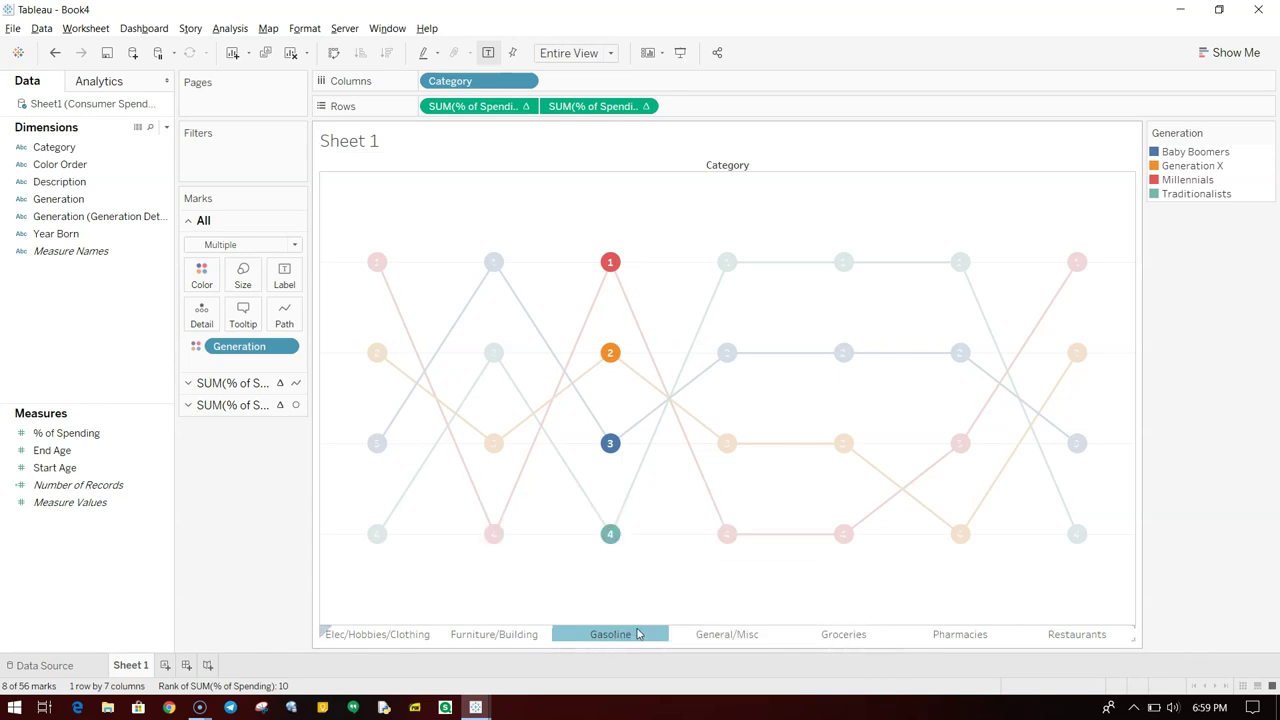
click(637, 634)
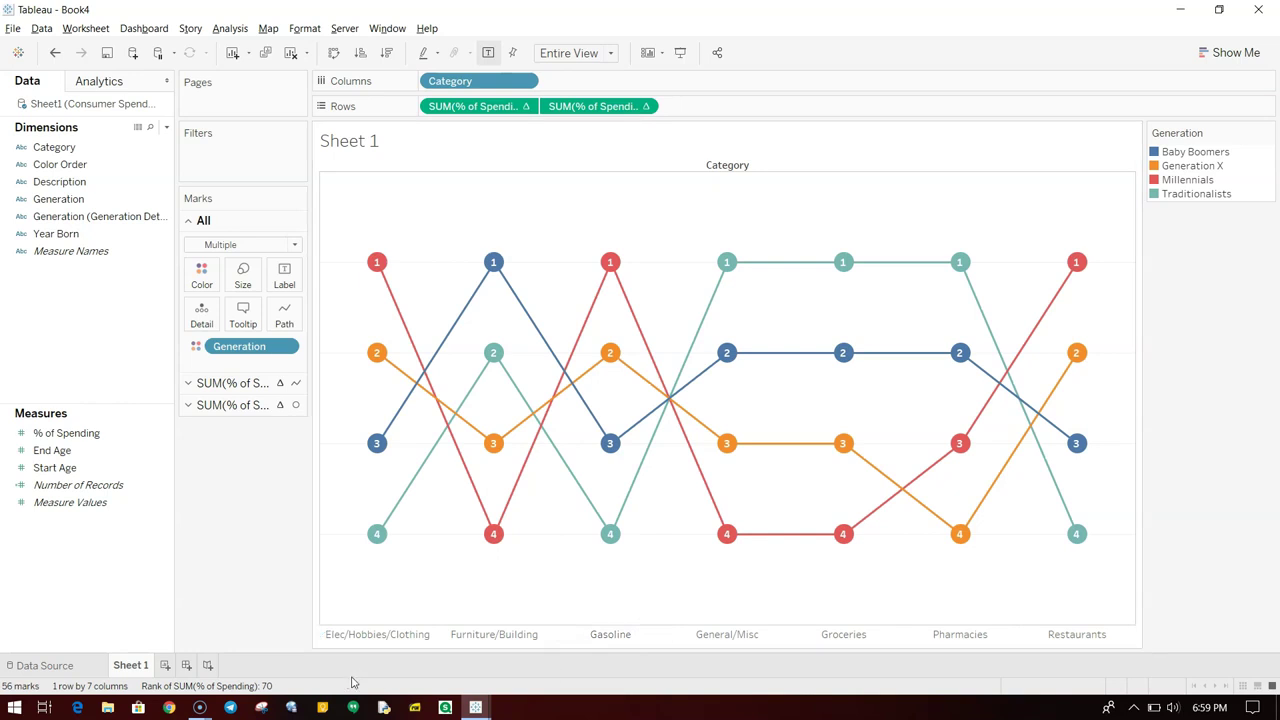
drag(326, 632, 515, 169)
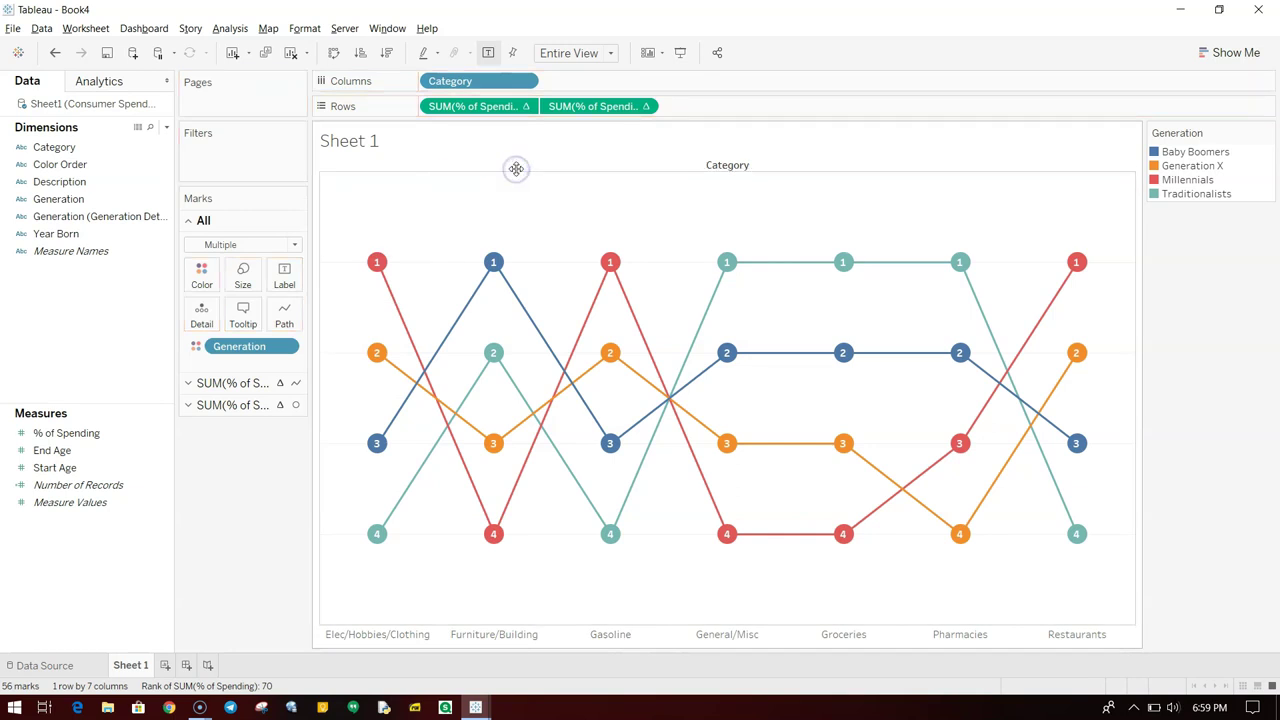
click(596, 632)
right_click(596, 632)
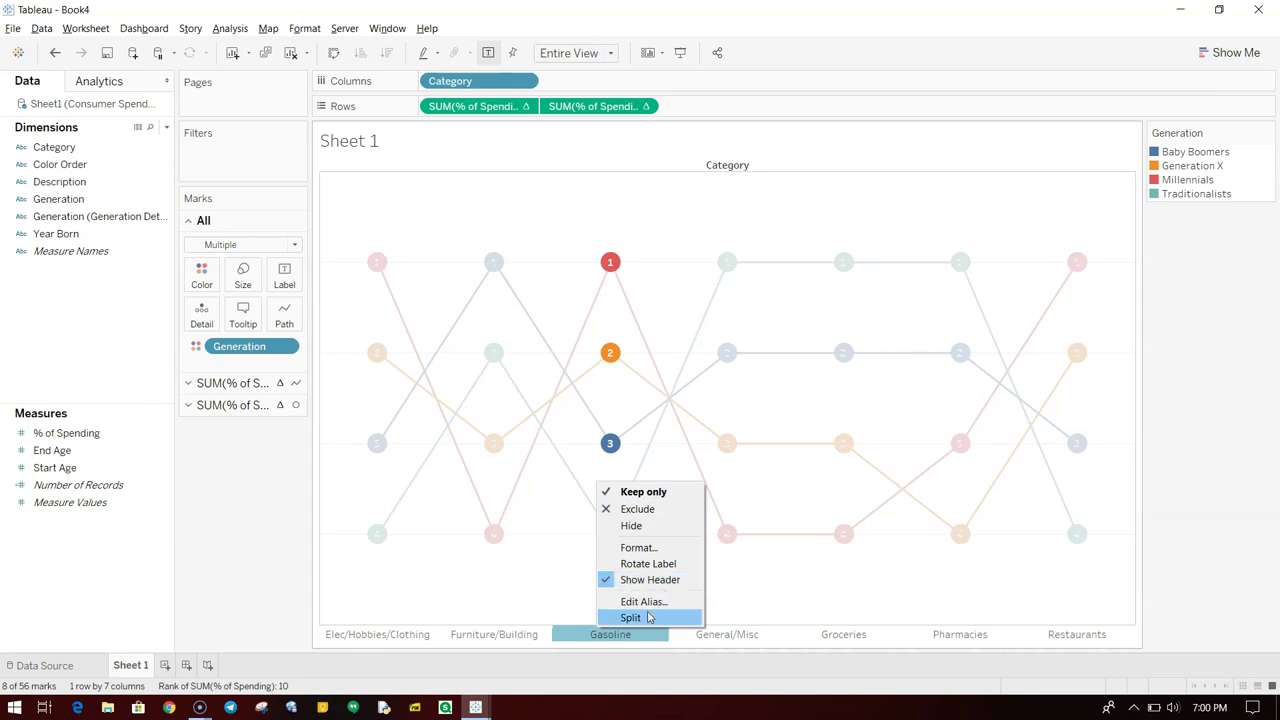
click(586, 651)
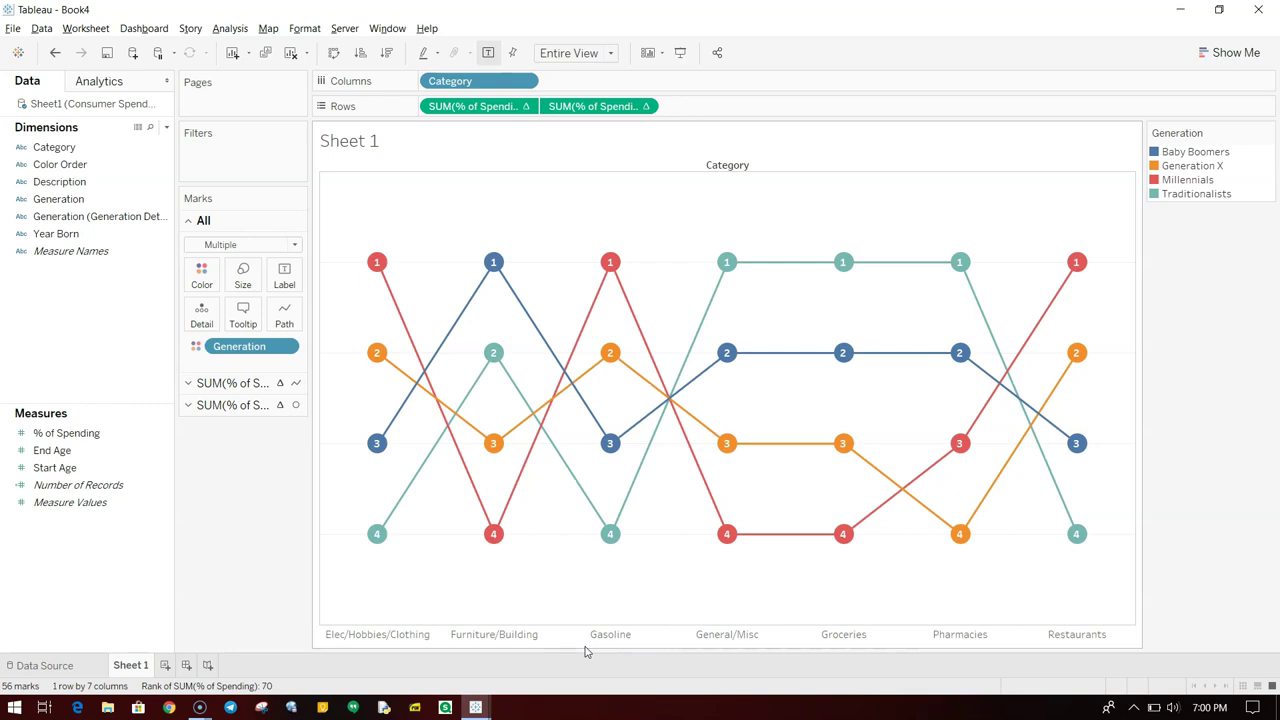
click(524, 82)
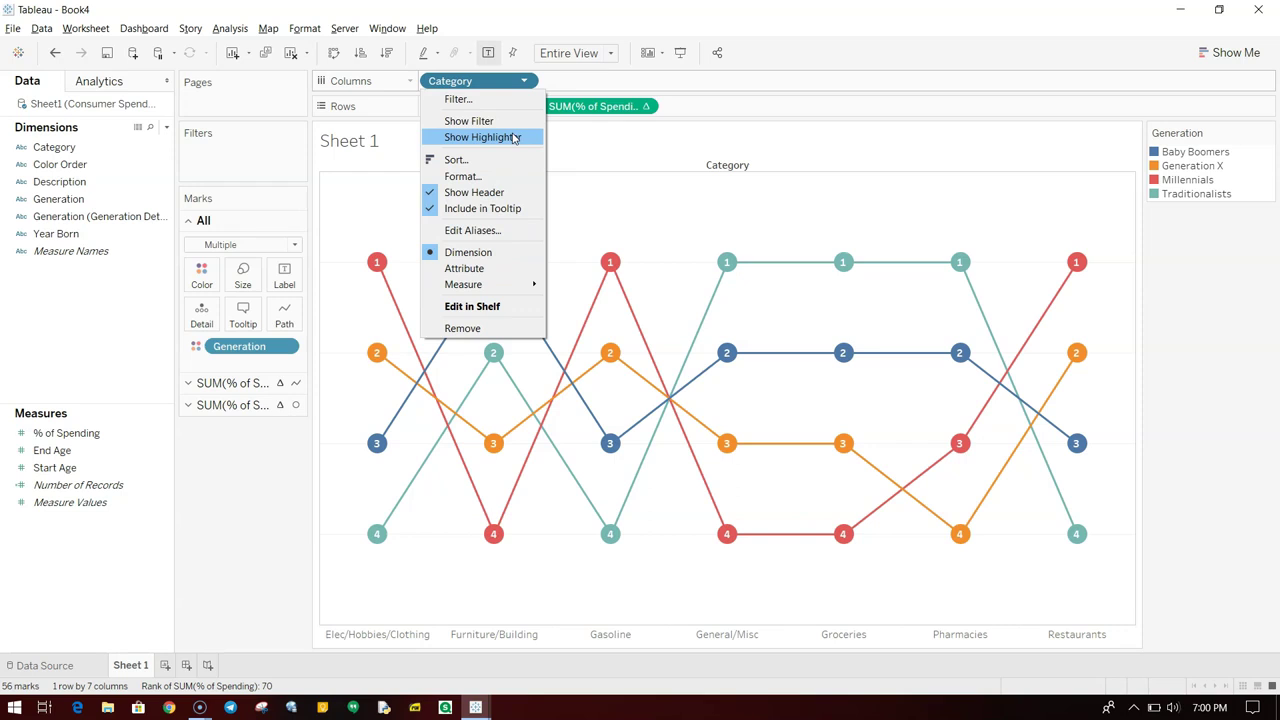
double_click(602, 146)
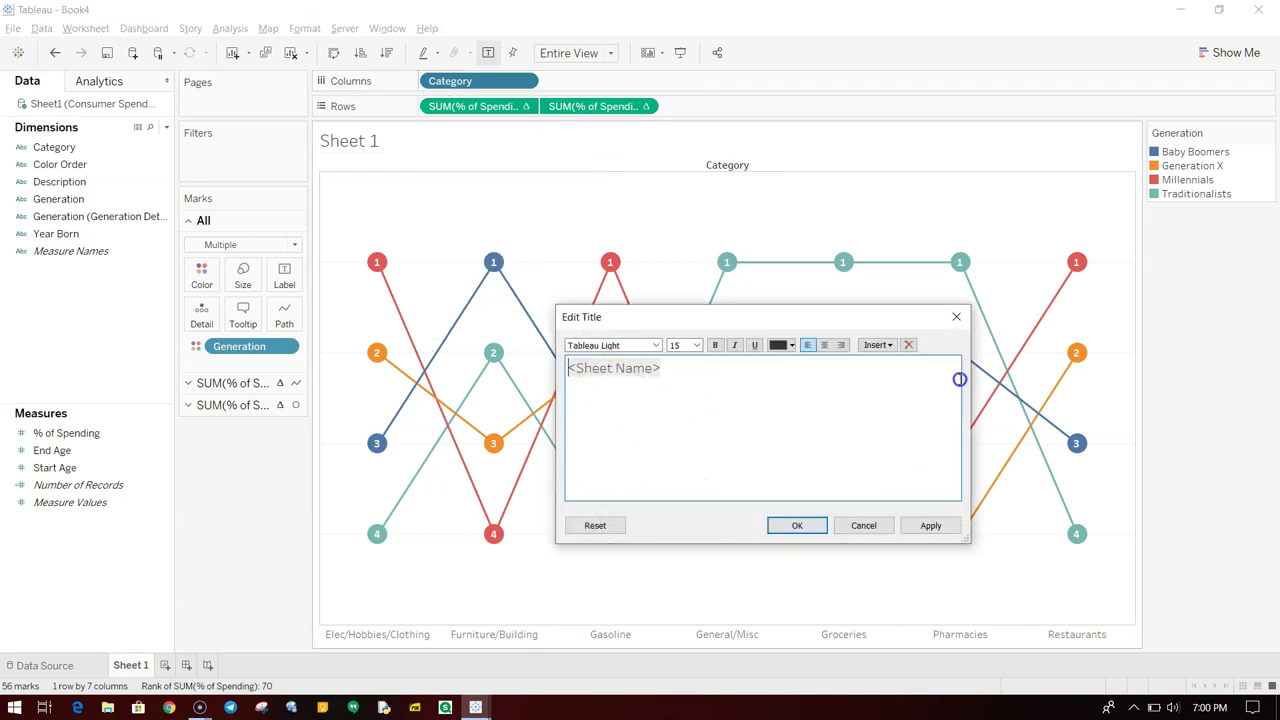
click(956, 316)
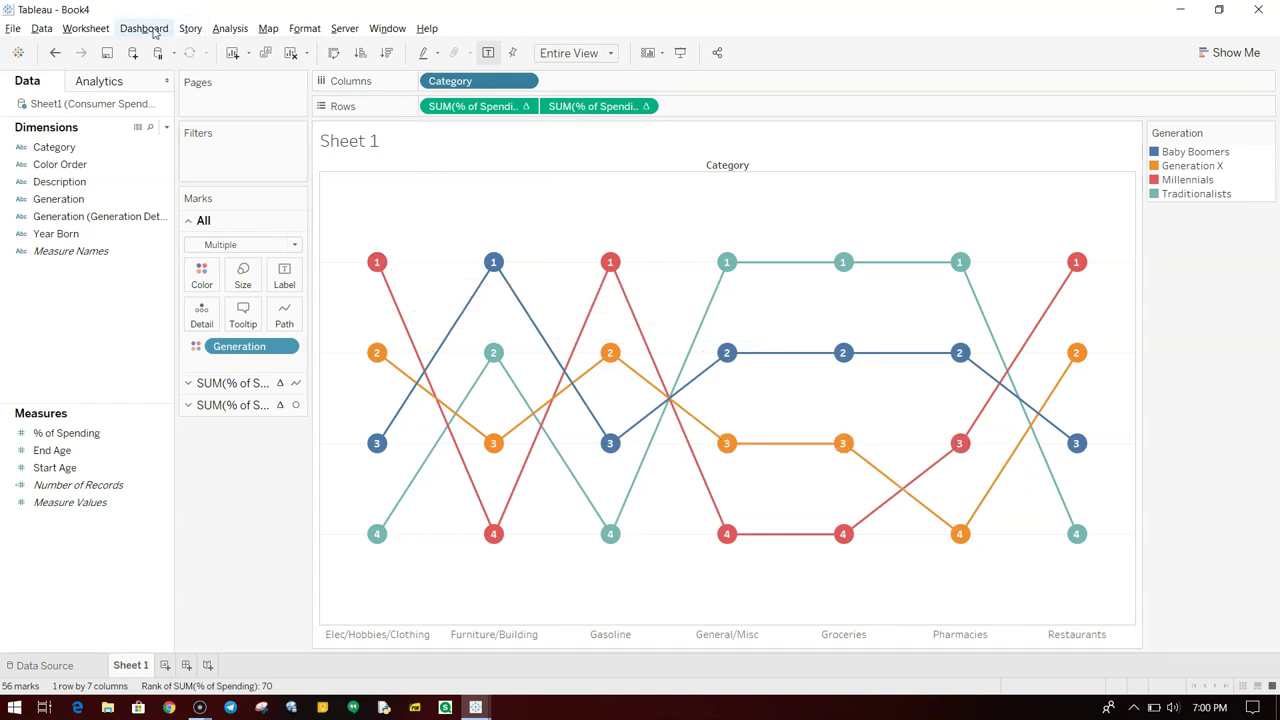
Turn off showing the innermost column level at the bottom of the view in the advanced table layout options.
click(229, 29)
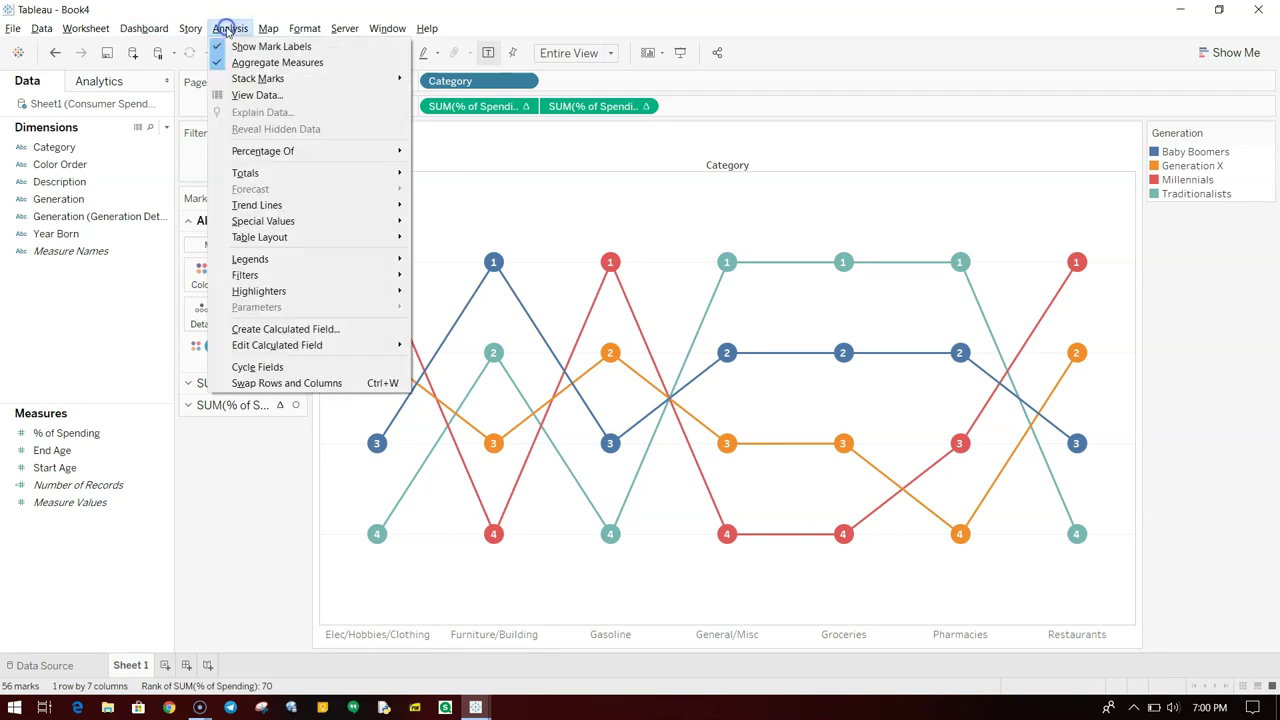
mouse_move(348, 242)
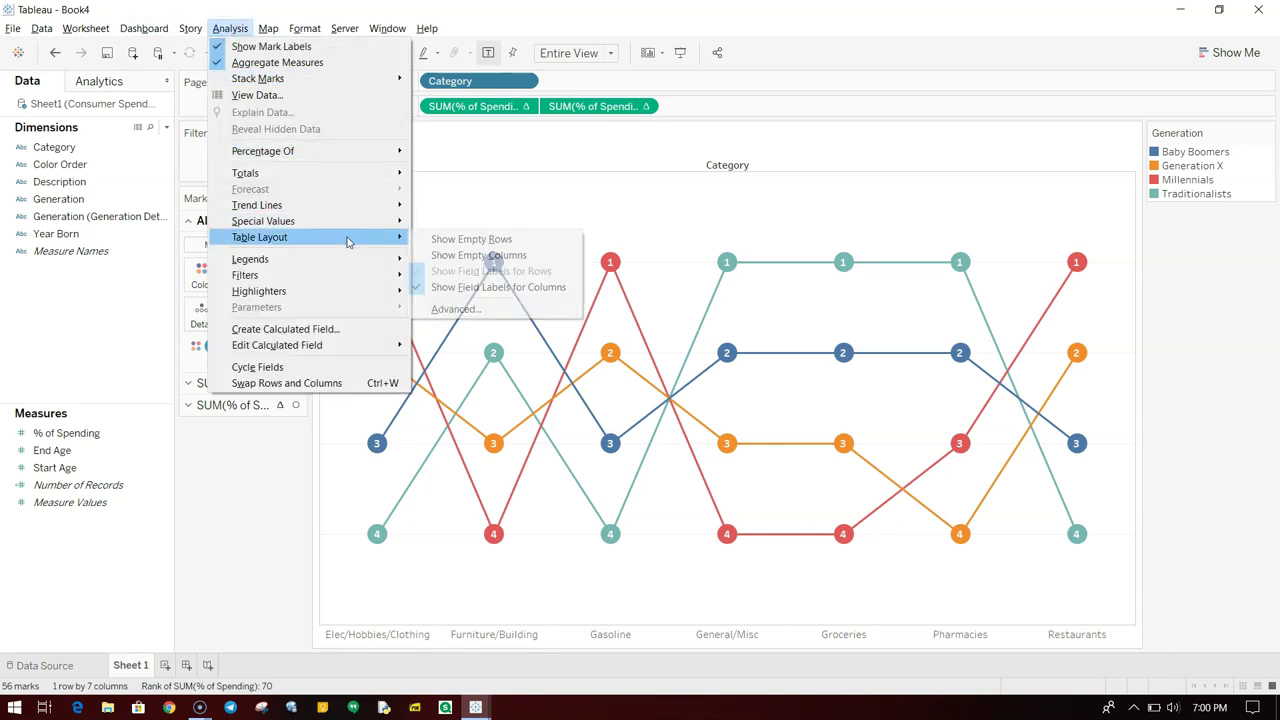
click(503, 311)
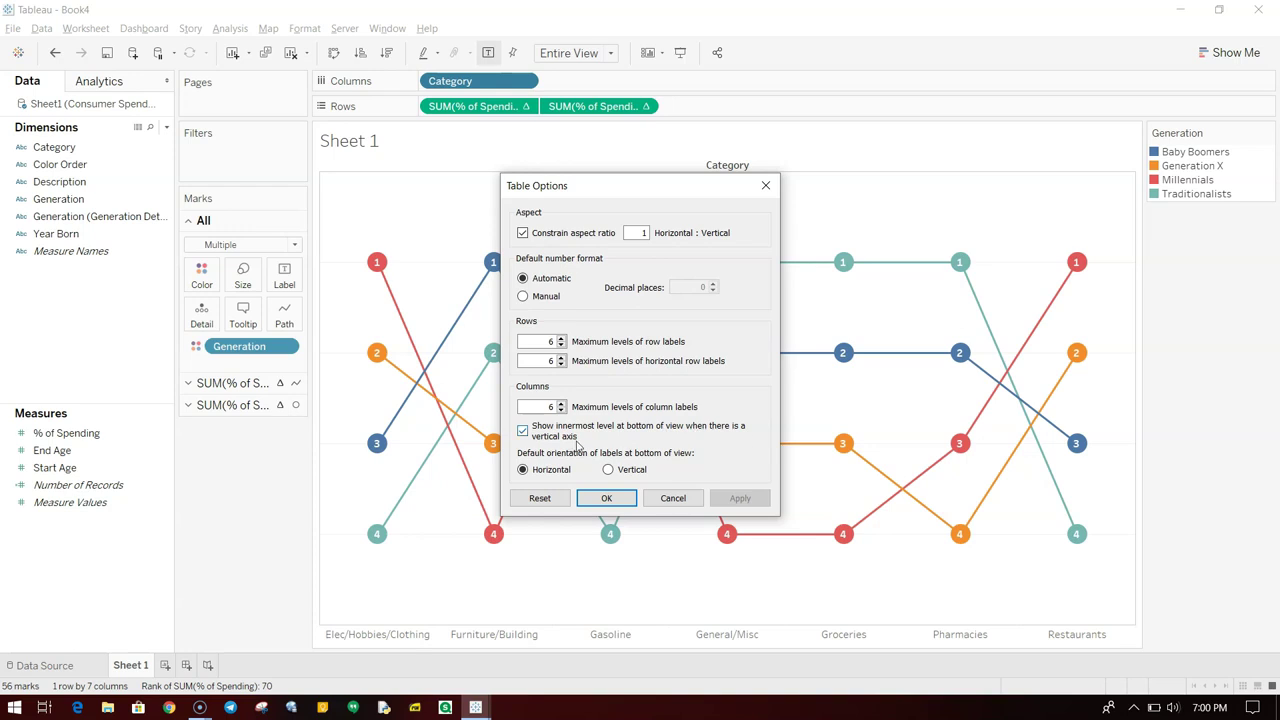
click(523, 432)
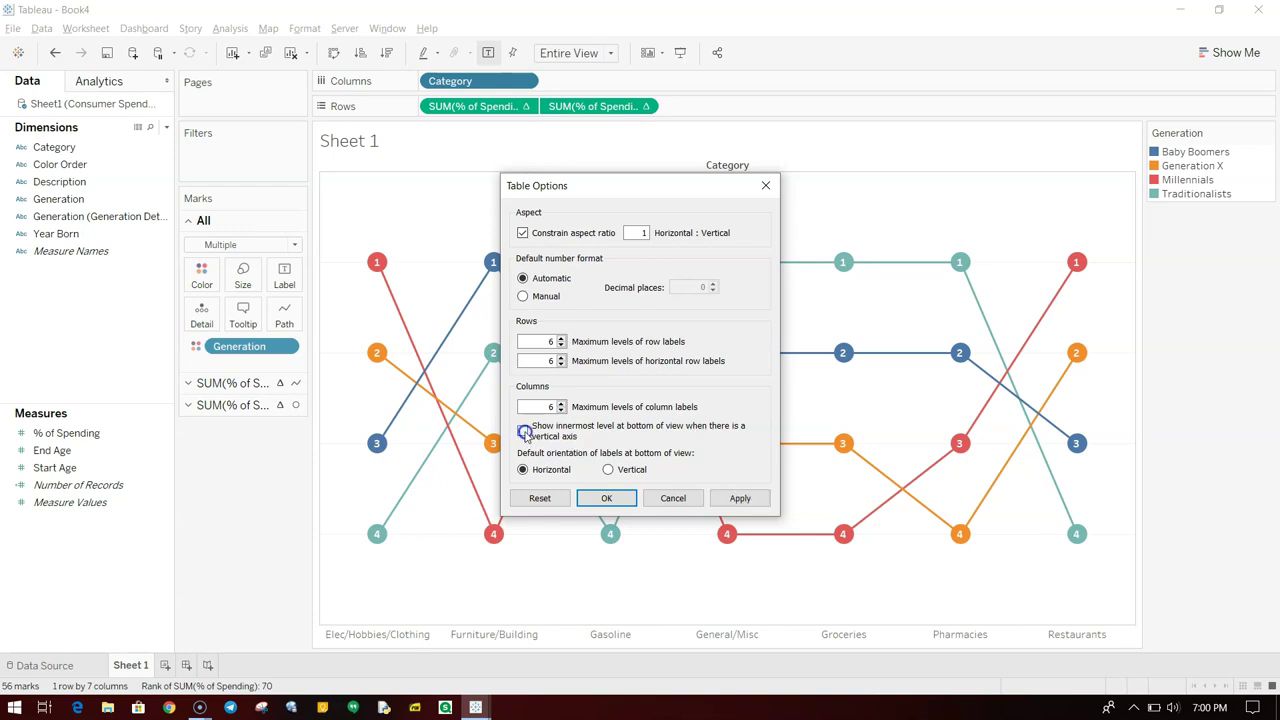
click(740, 498)
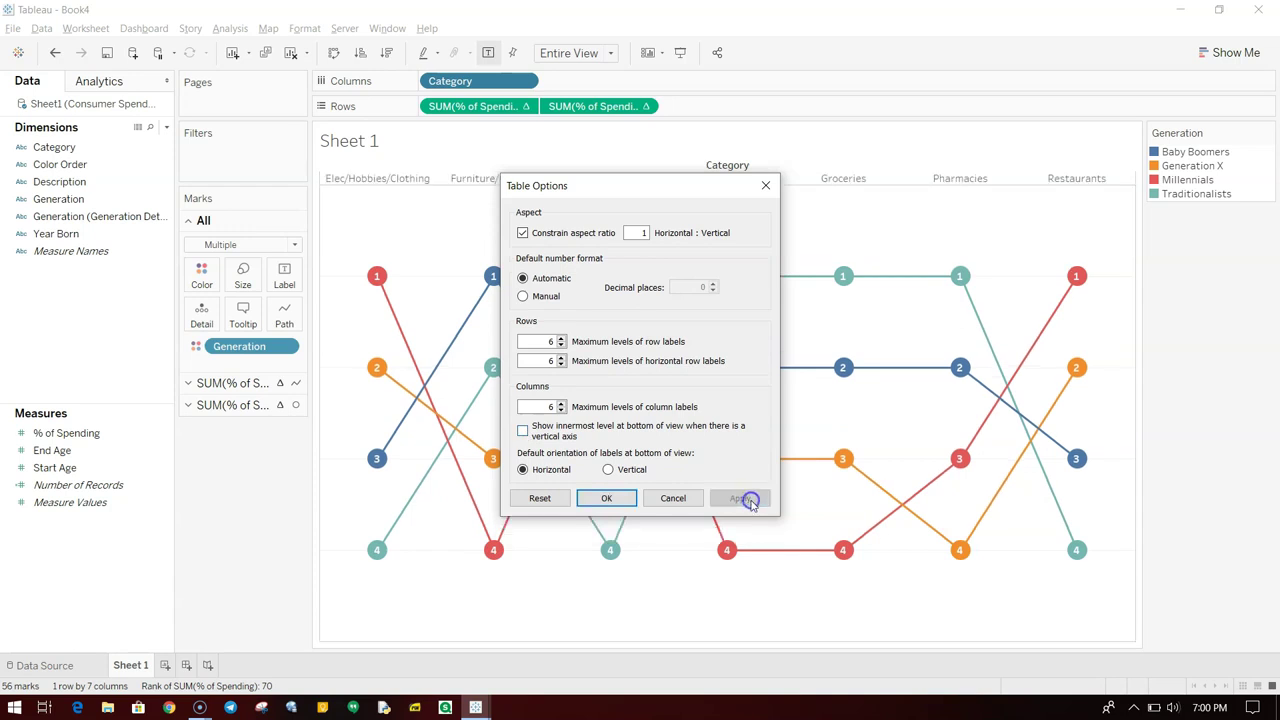
click(607, 500)
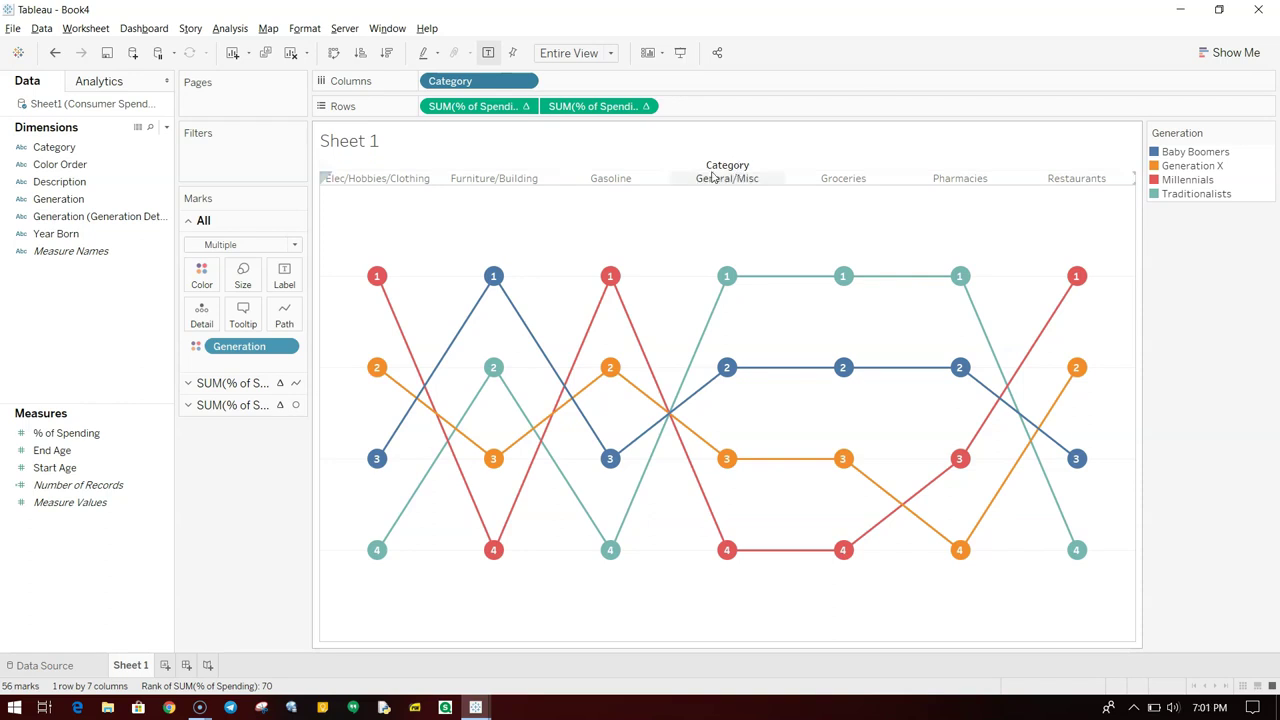
Hide the Category field label for columns and the sheet title above the bump chart.
right_click(729, 173)
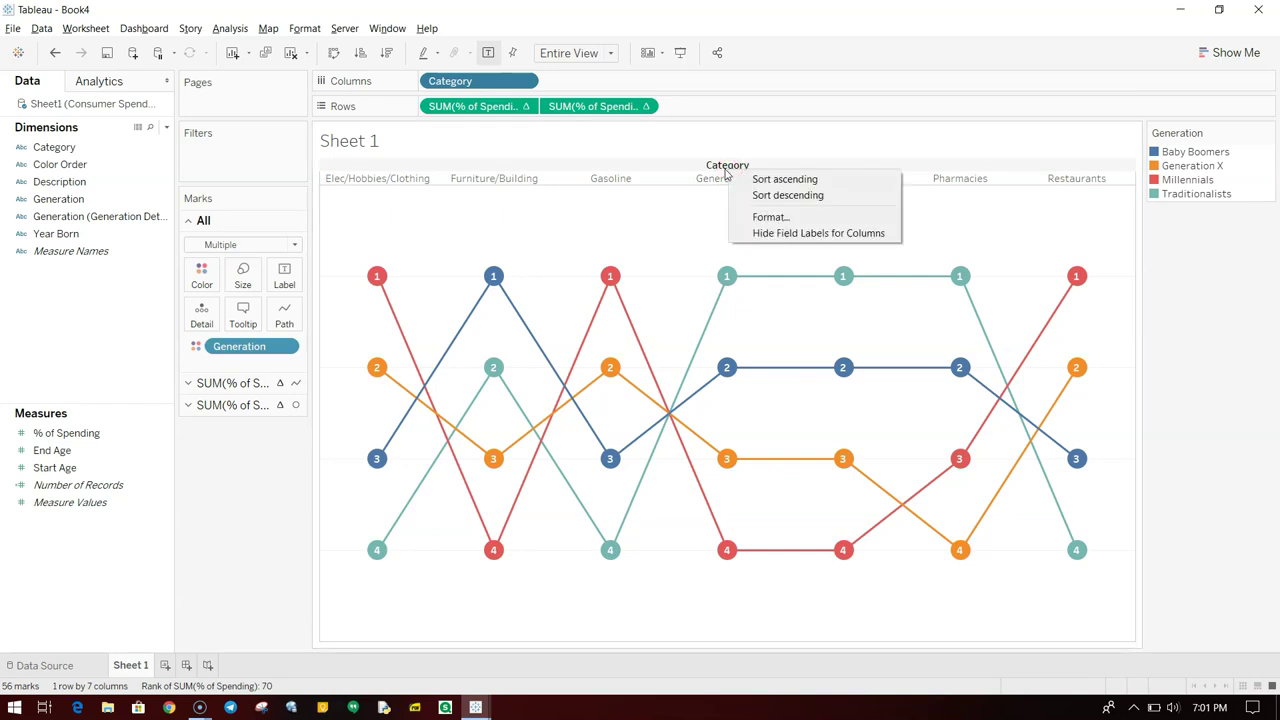
click(771, 233)
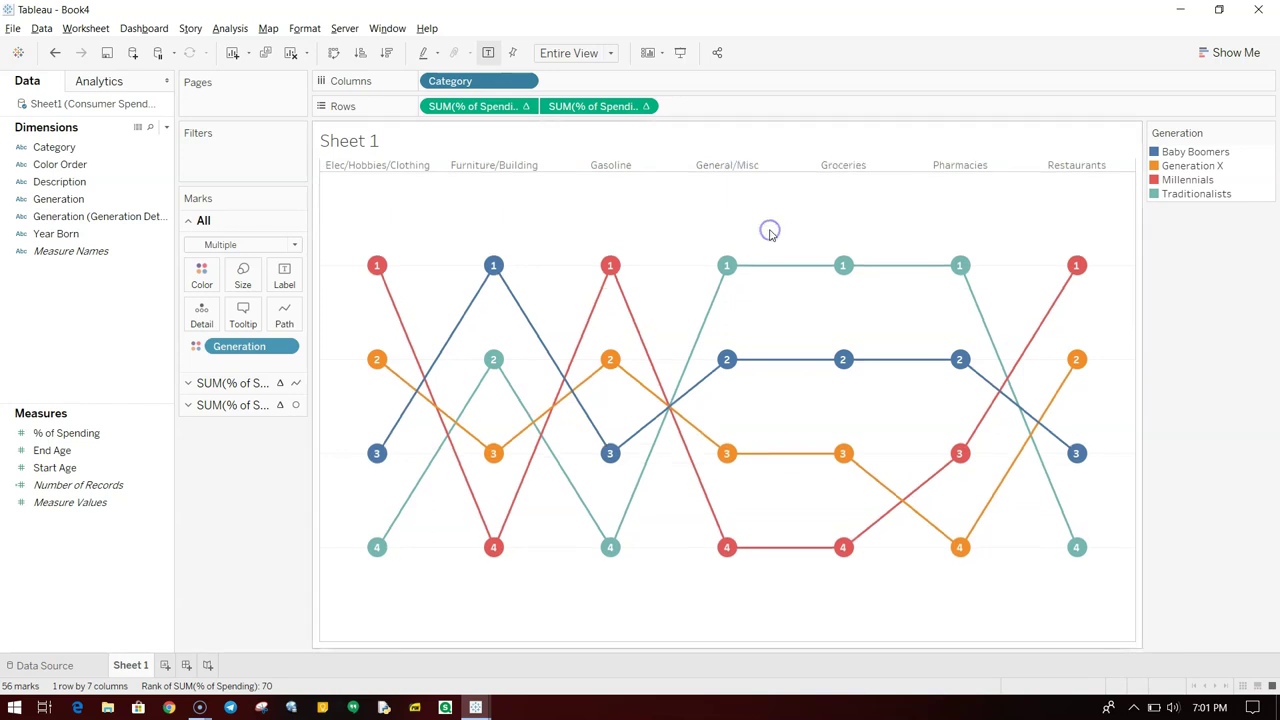
right_click(364, 144)
click(410, 187)
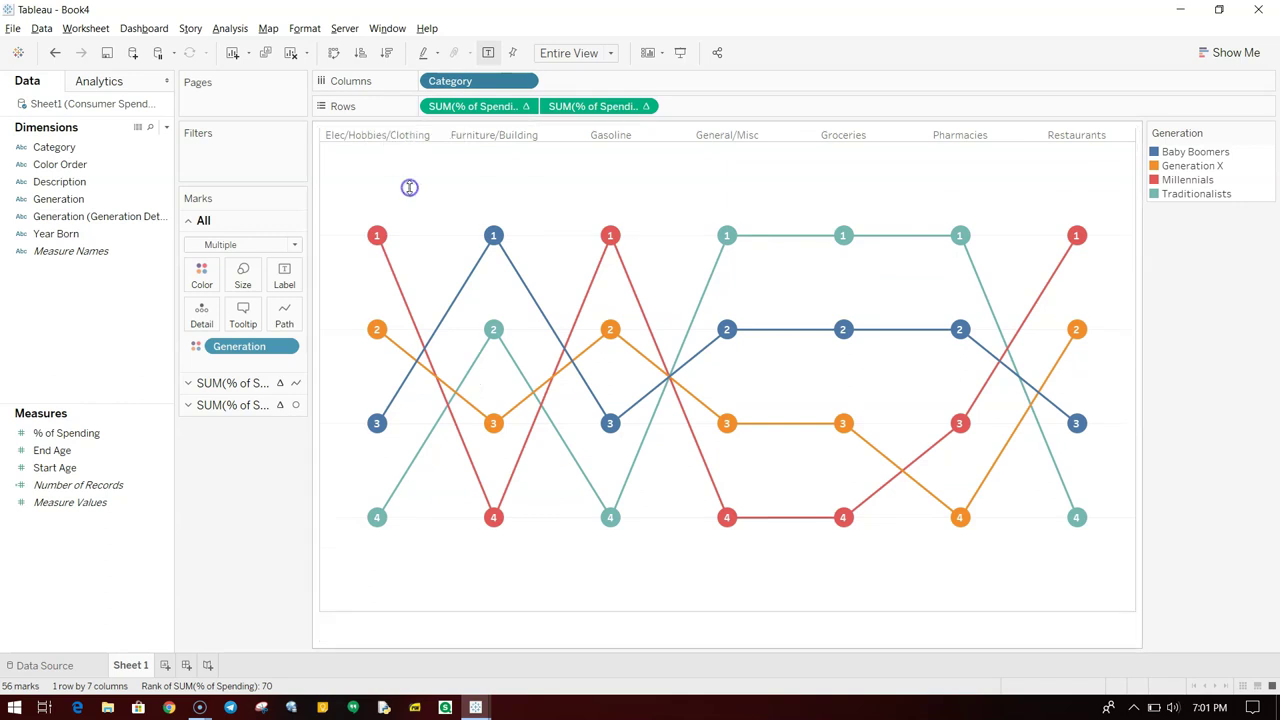
Format the Category headers with dark grey shading.
right_click(525, 137)
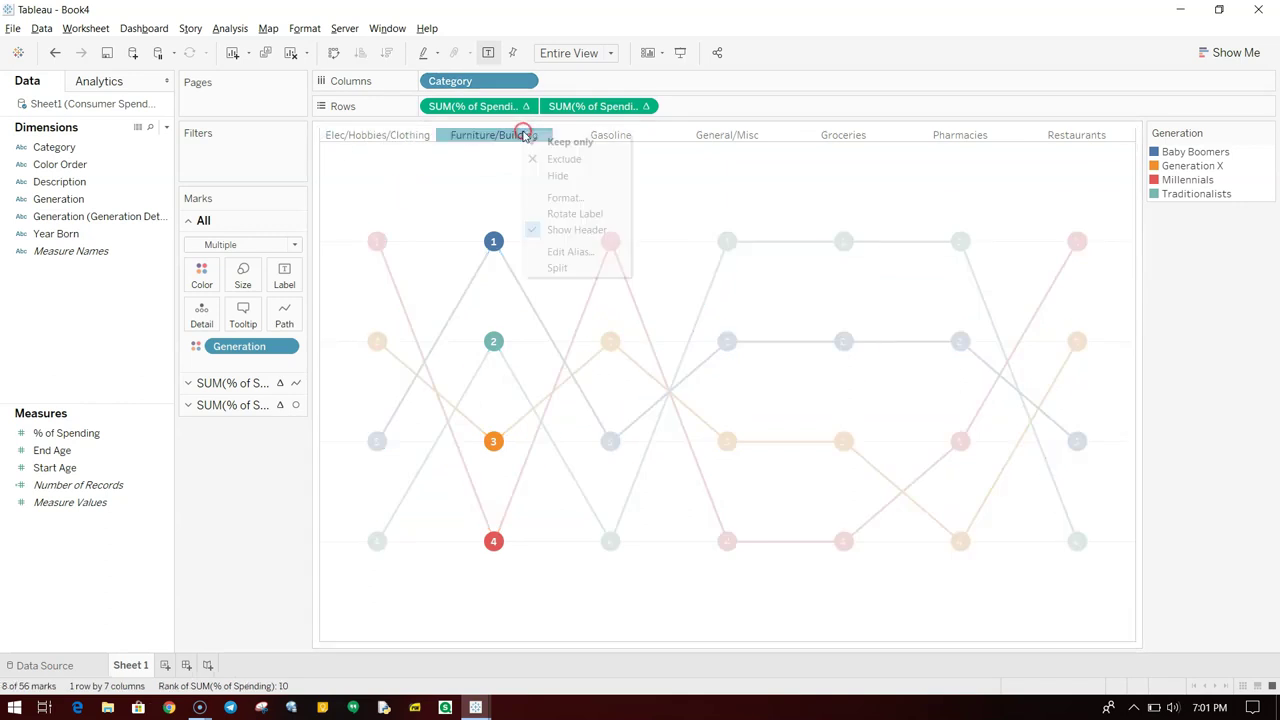
click(578, 198)
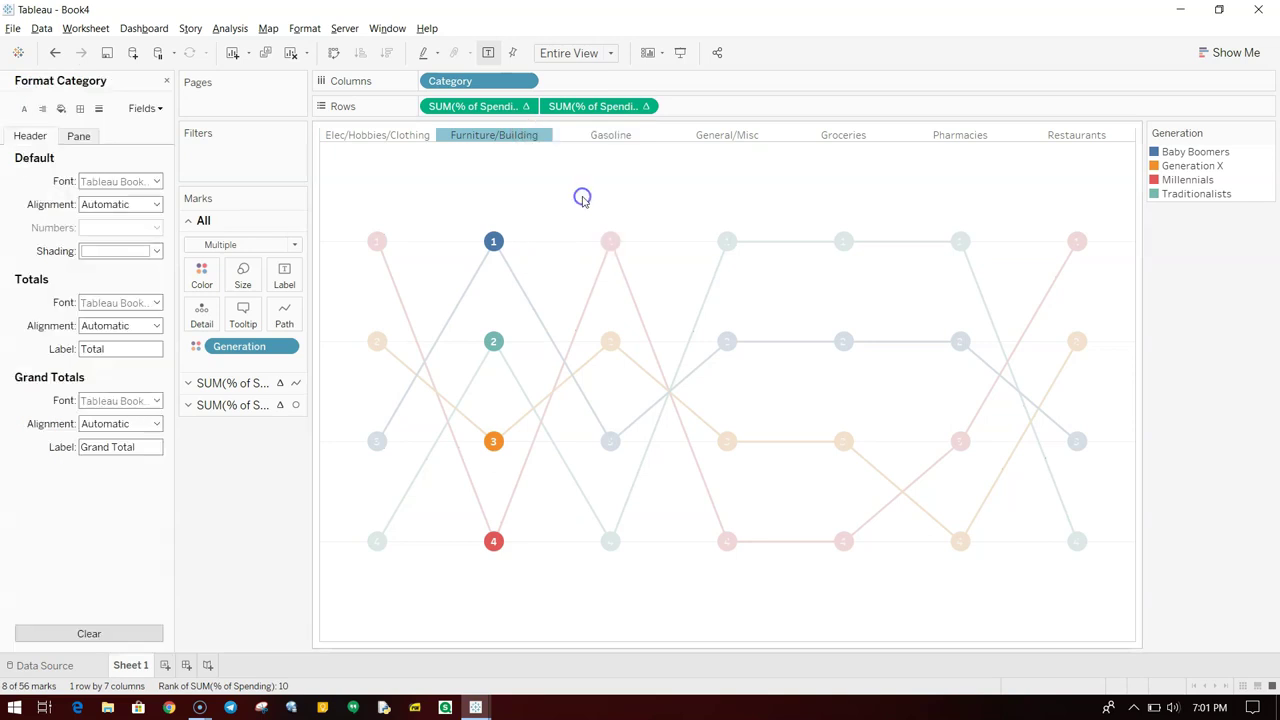
click(460, 133)
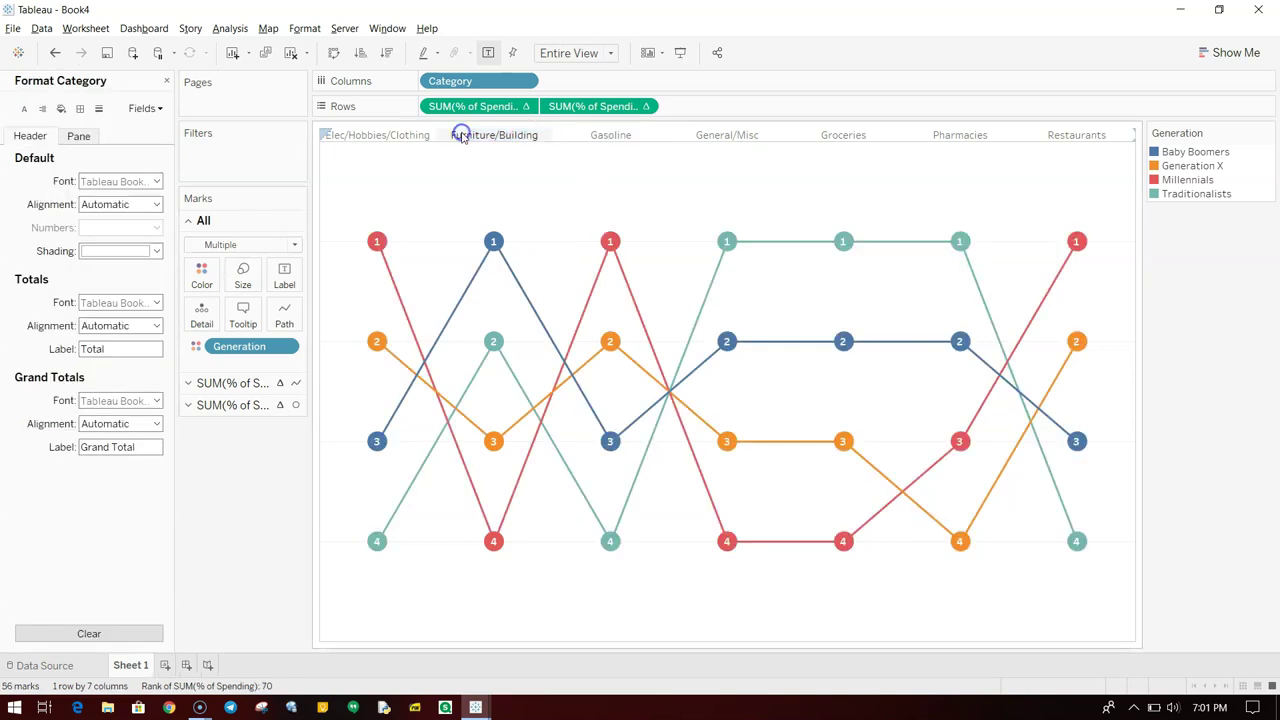
click(156, 204)
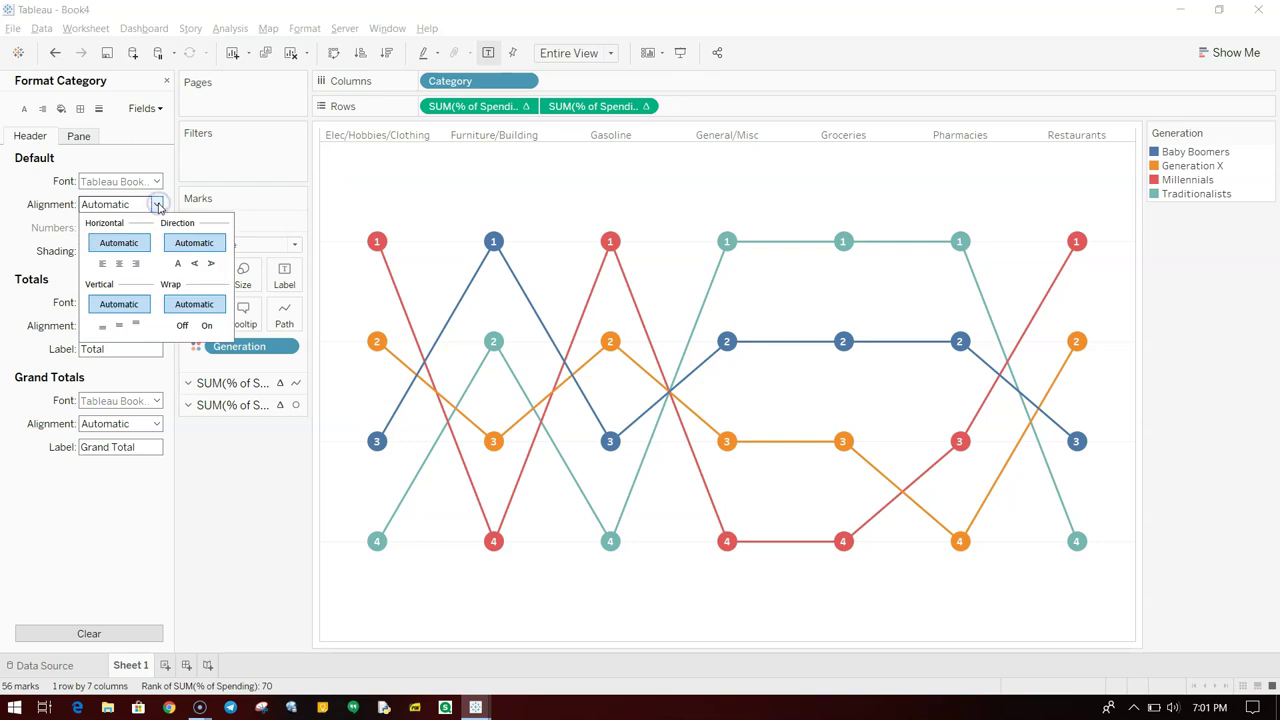
click(155, 182)
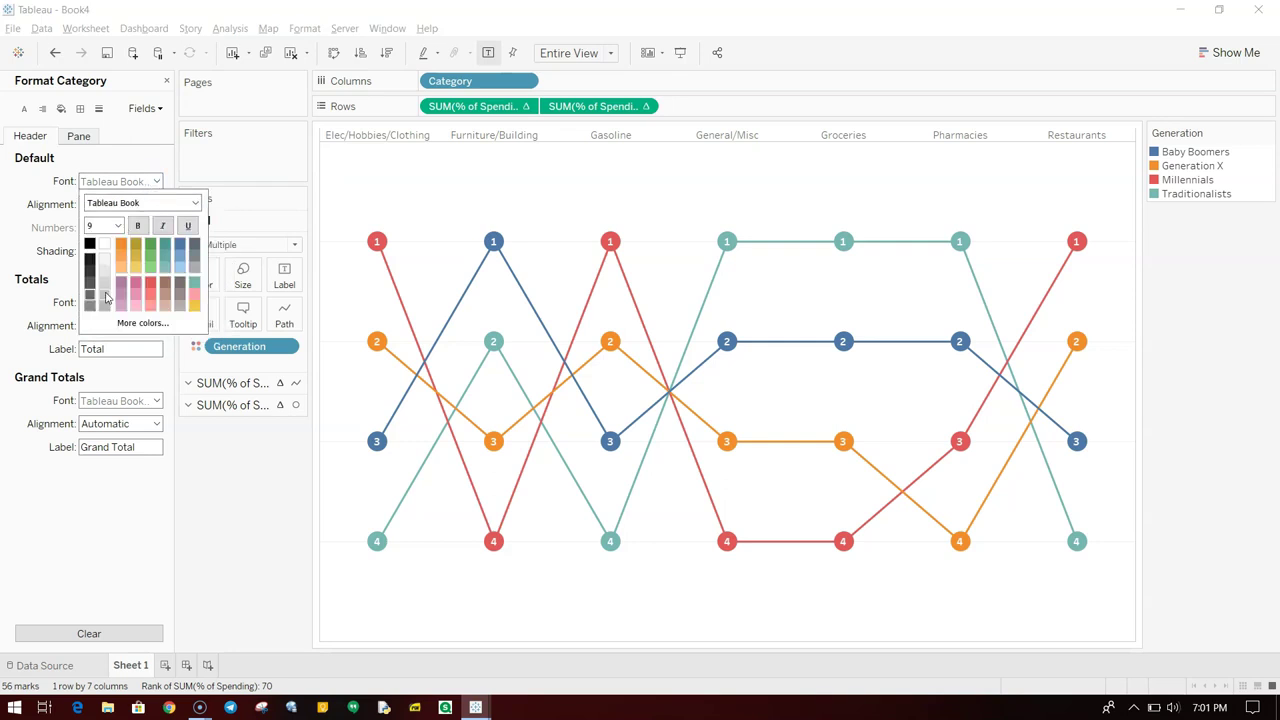
click(44, 258)
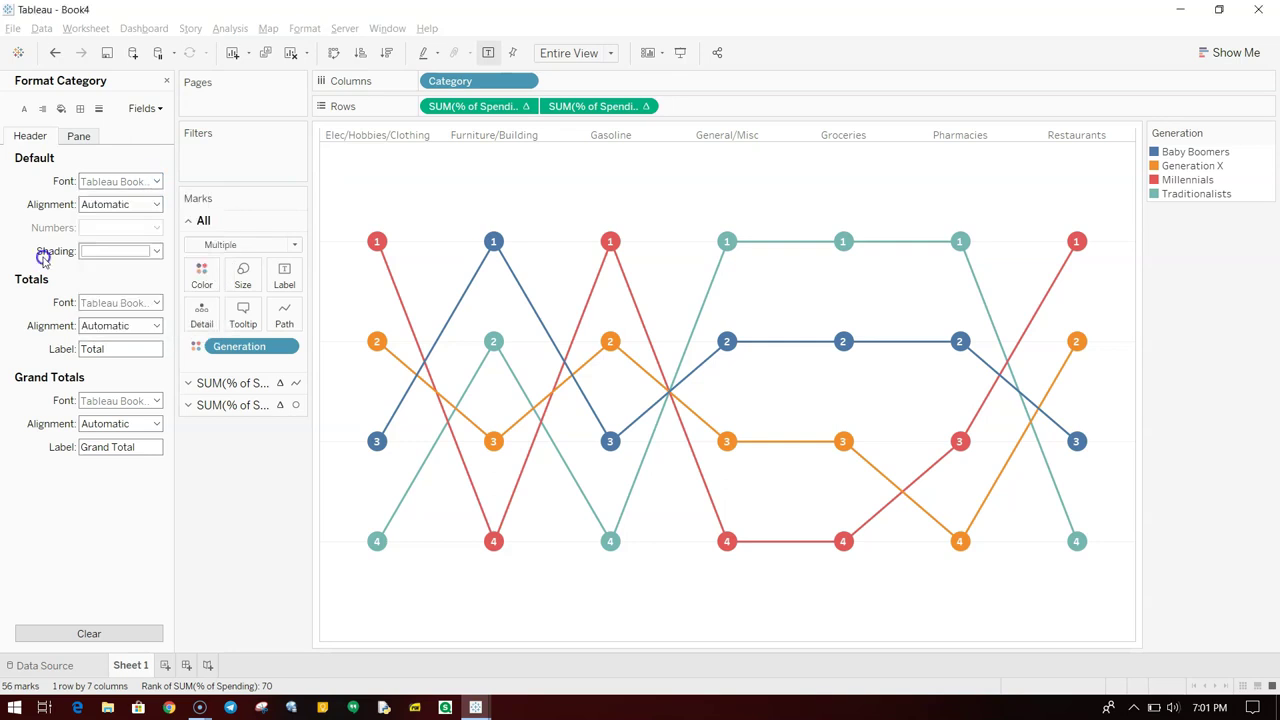
click(99, 250)
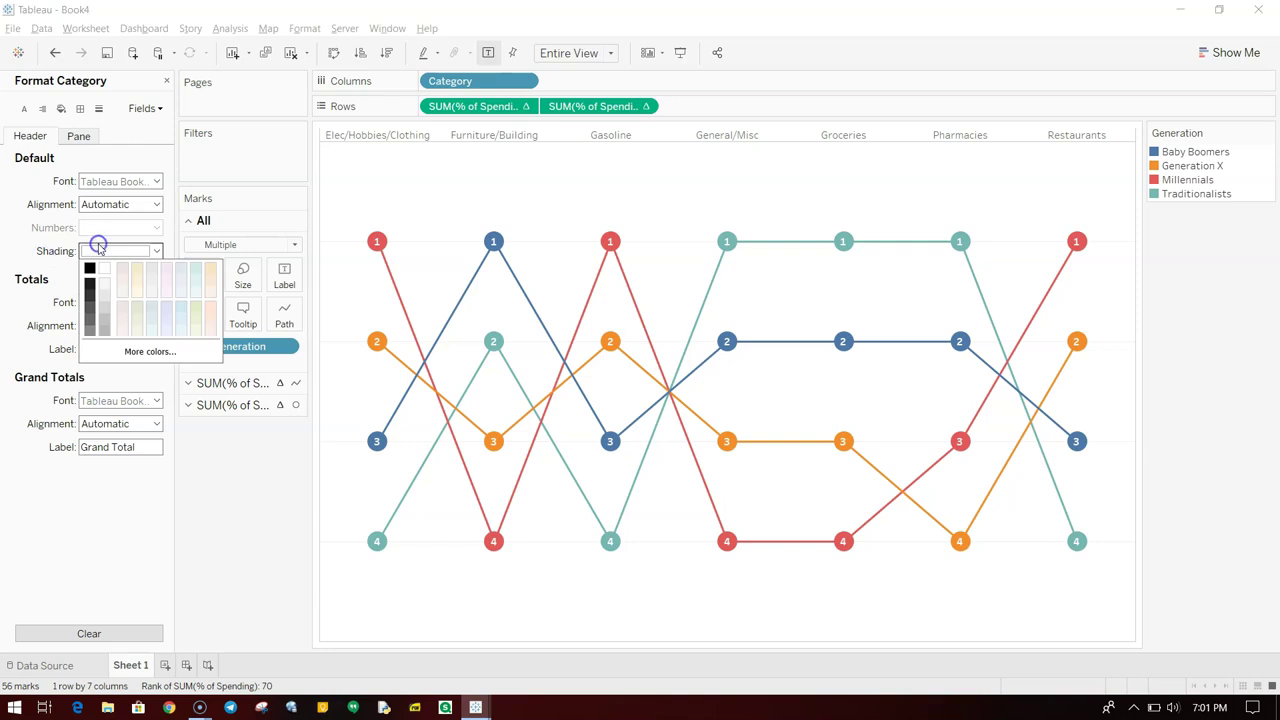
click(92, 318)
Set the Category header font to white Tableau Bold, size 12.
click(117, 181)
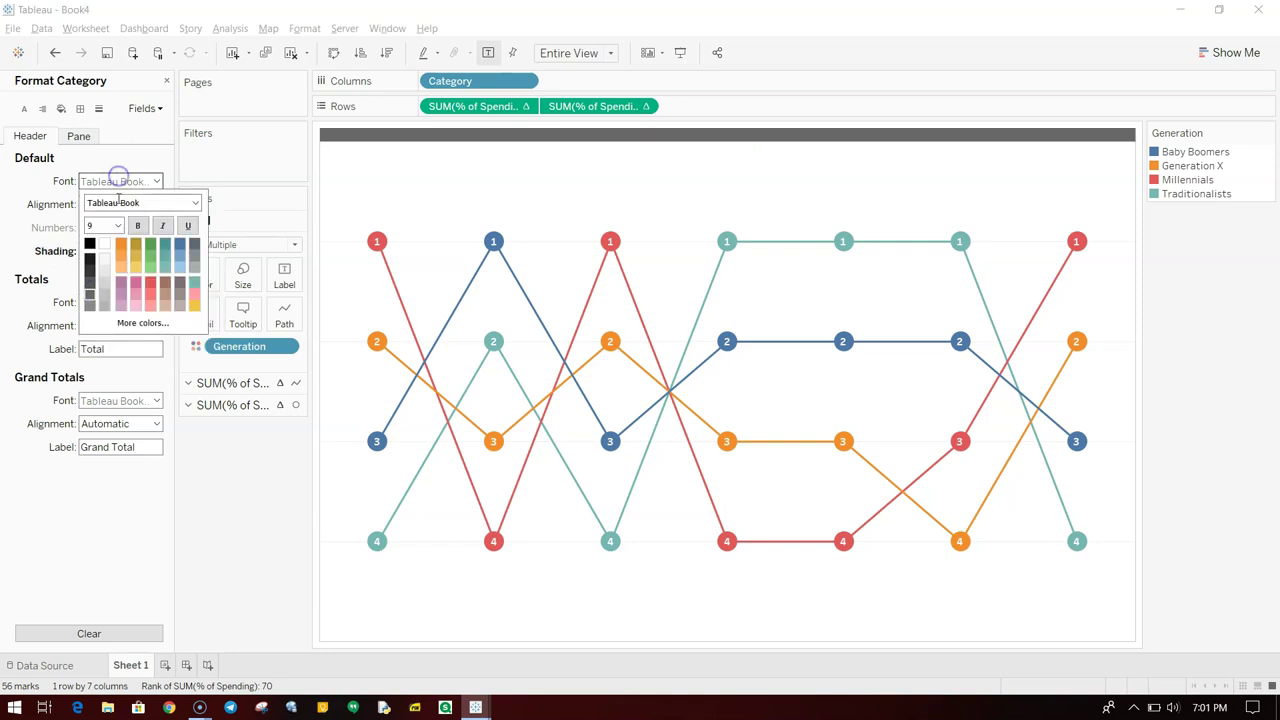
click(105, 245)
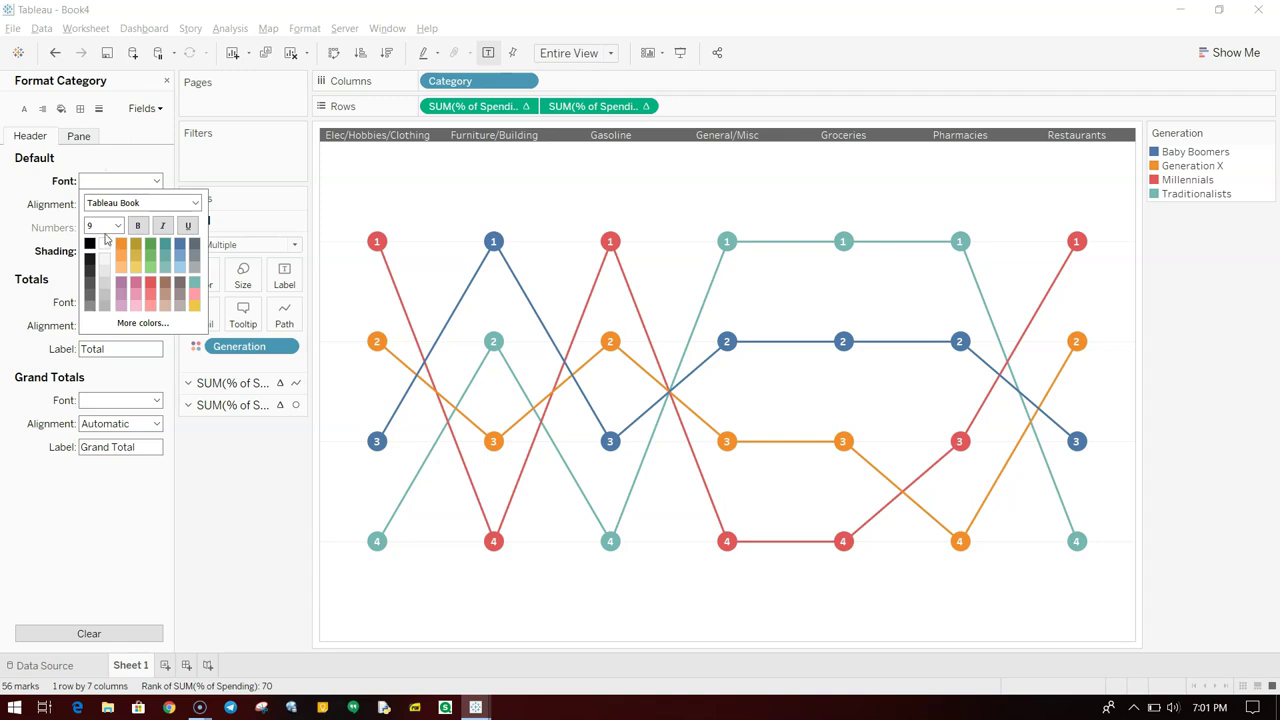
click(195, 203)
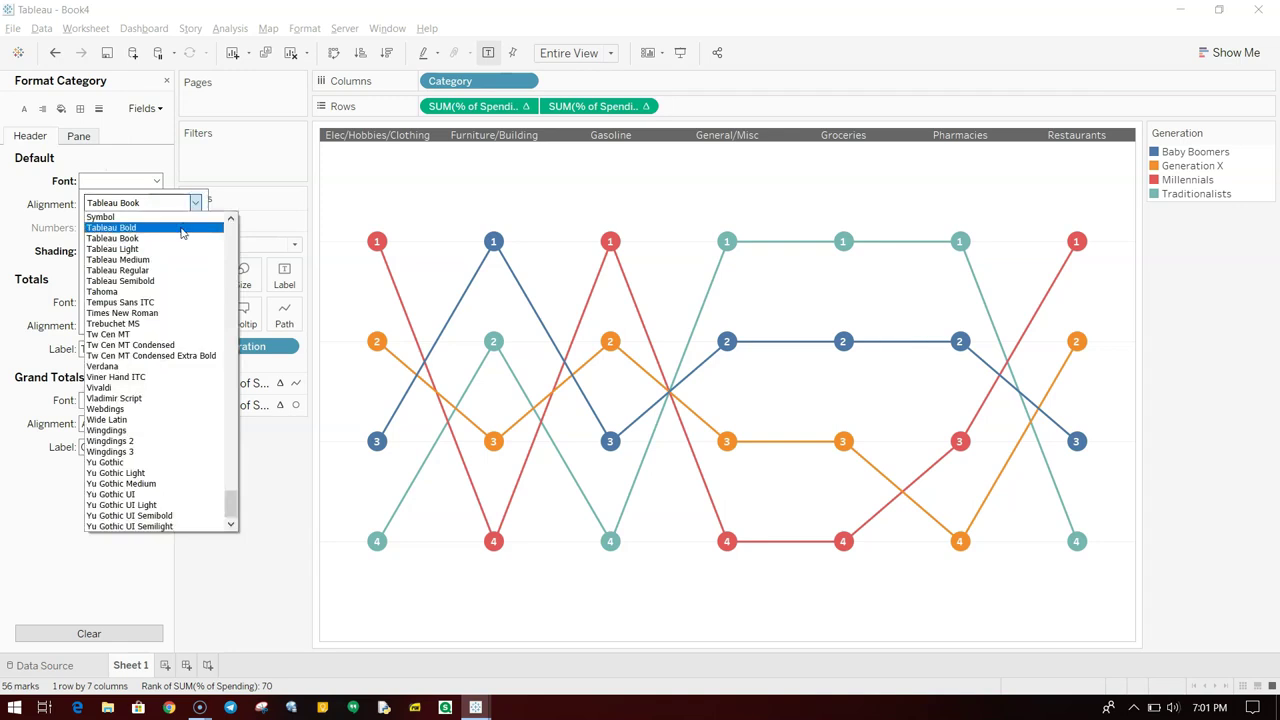
click(182, 228)
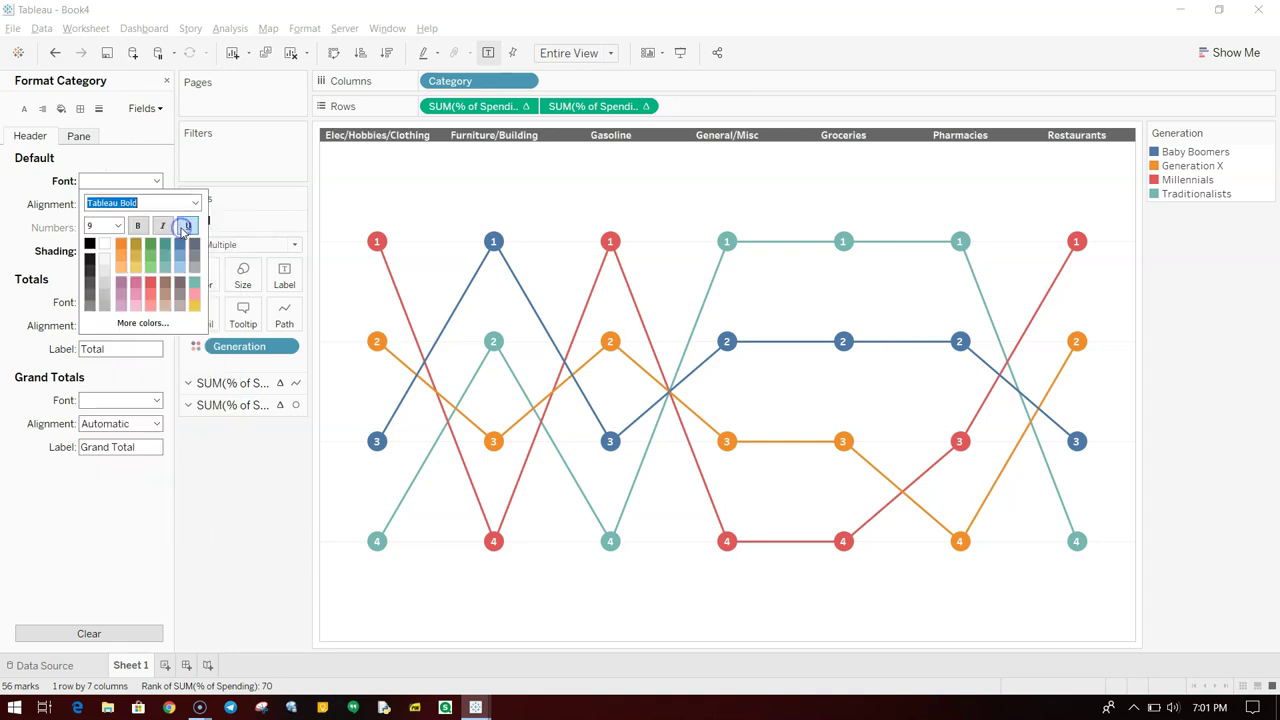
click(118, 226)
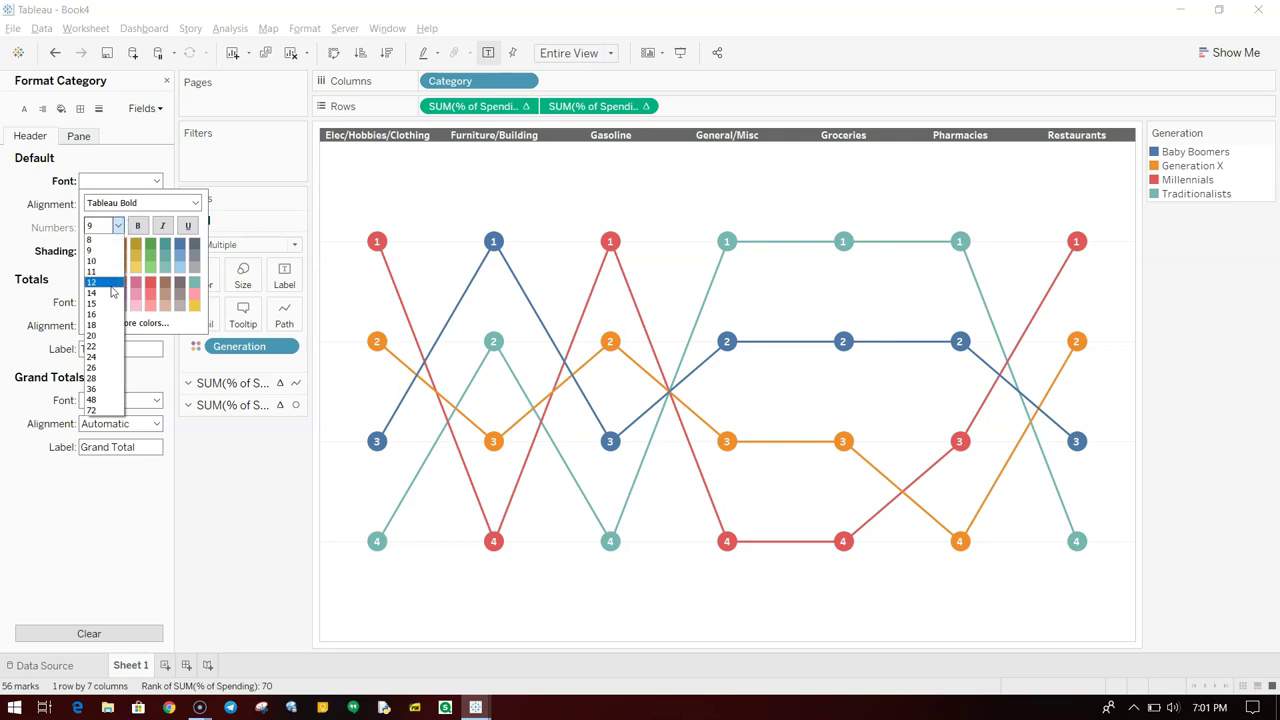
click(100, 293)
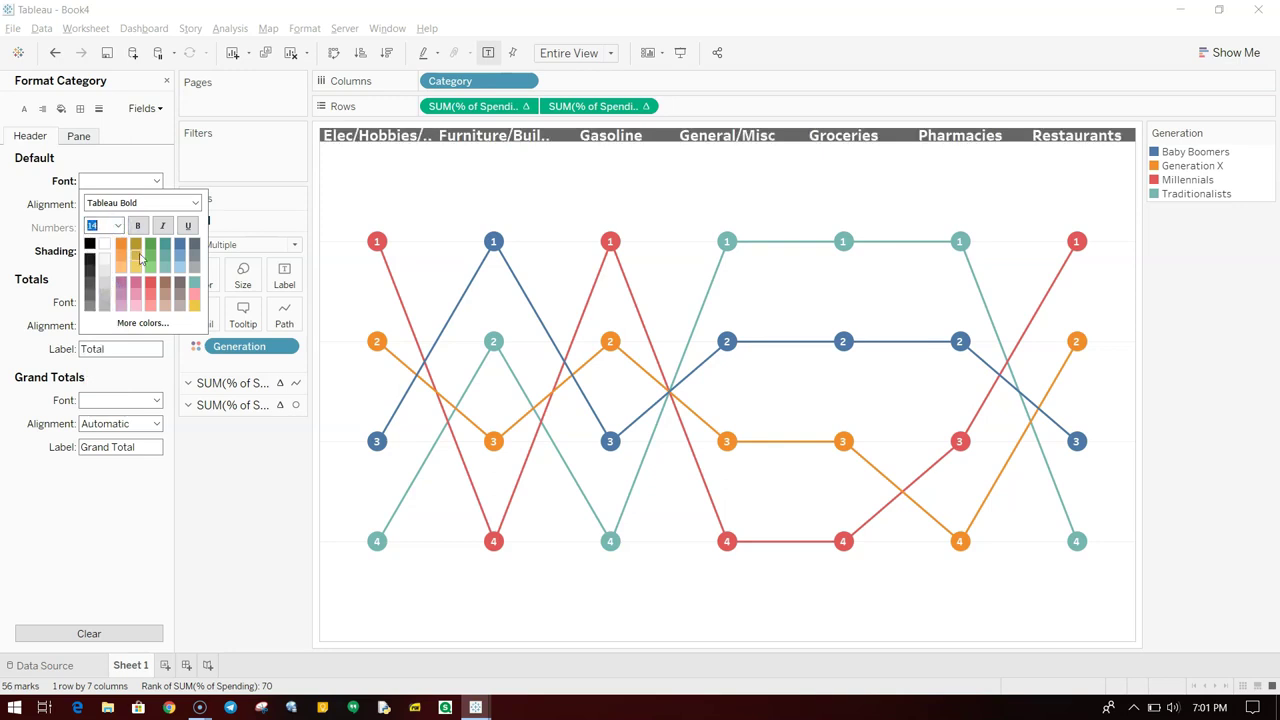
click(118, 226)
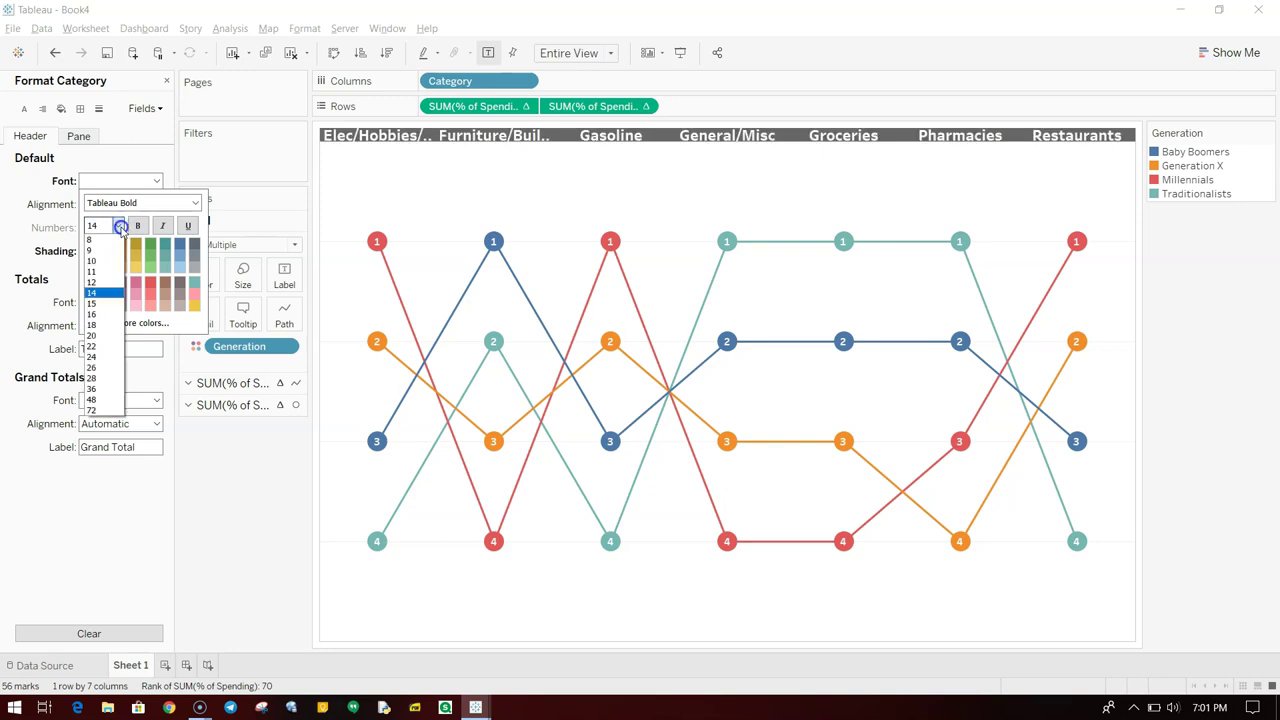
click(100, 282)
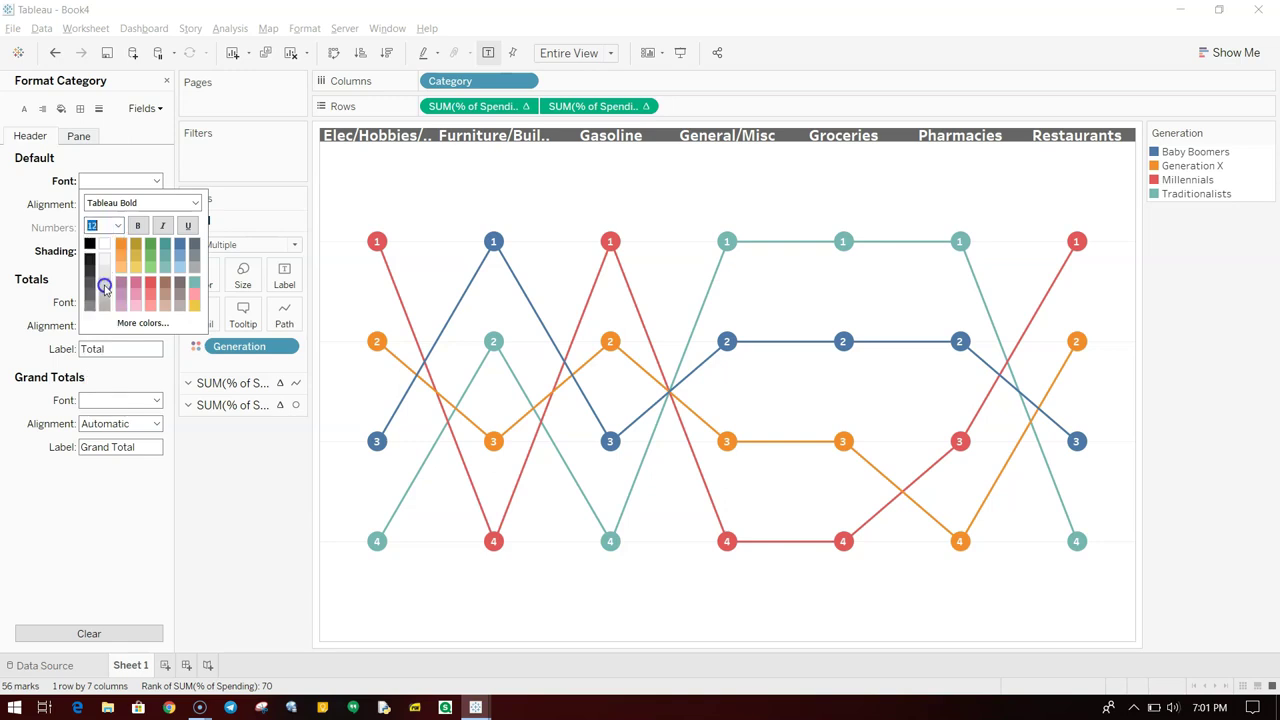
Increase the height of the Category header row so the names sit in a taller band.
click(459, 143)
drag(452, 143, 466, 168)
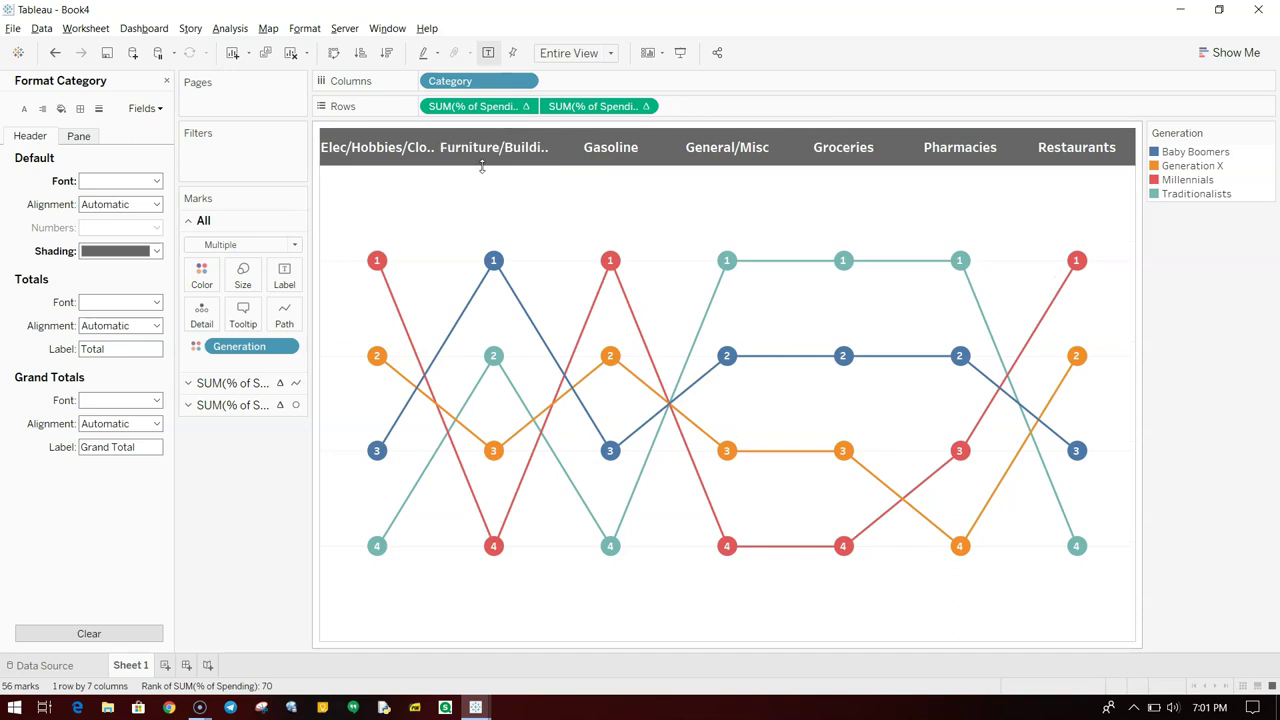
drag(482, 167, 485, 174)
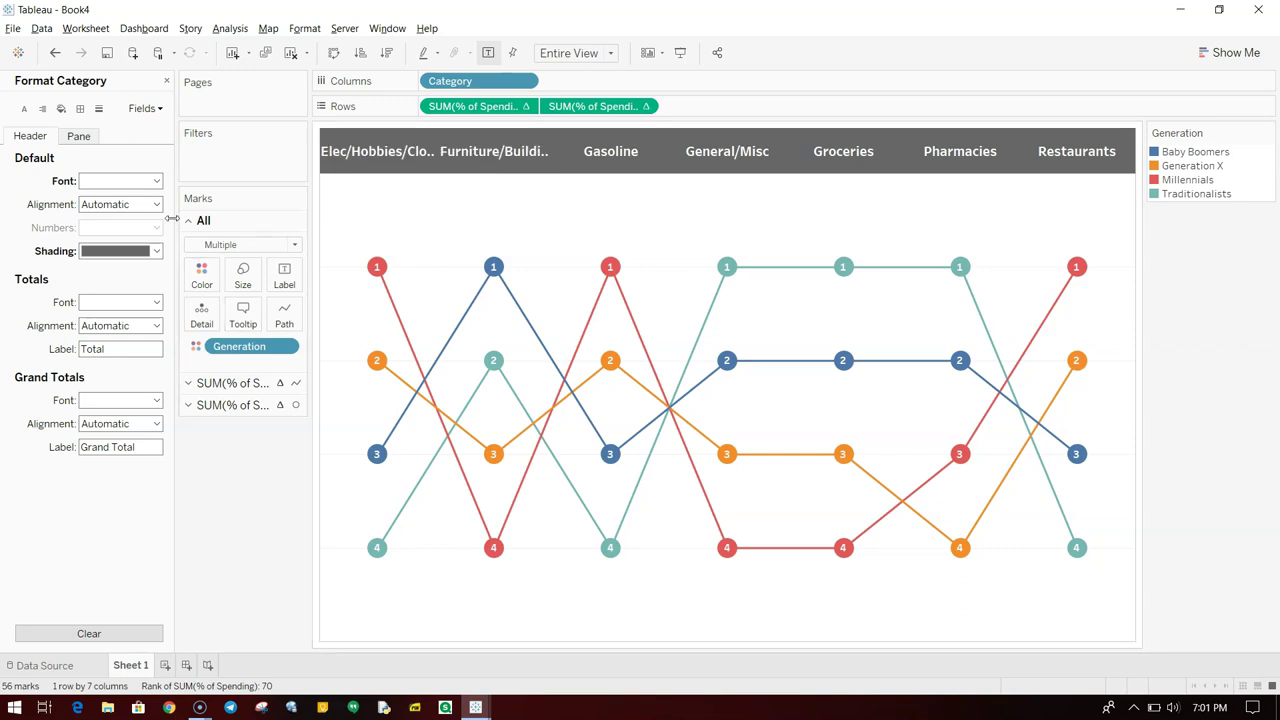
click(157, 181)
click(157, 181)
click(157, 204)
click(157, 204)
click(165, 82)
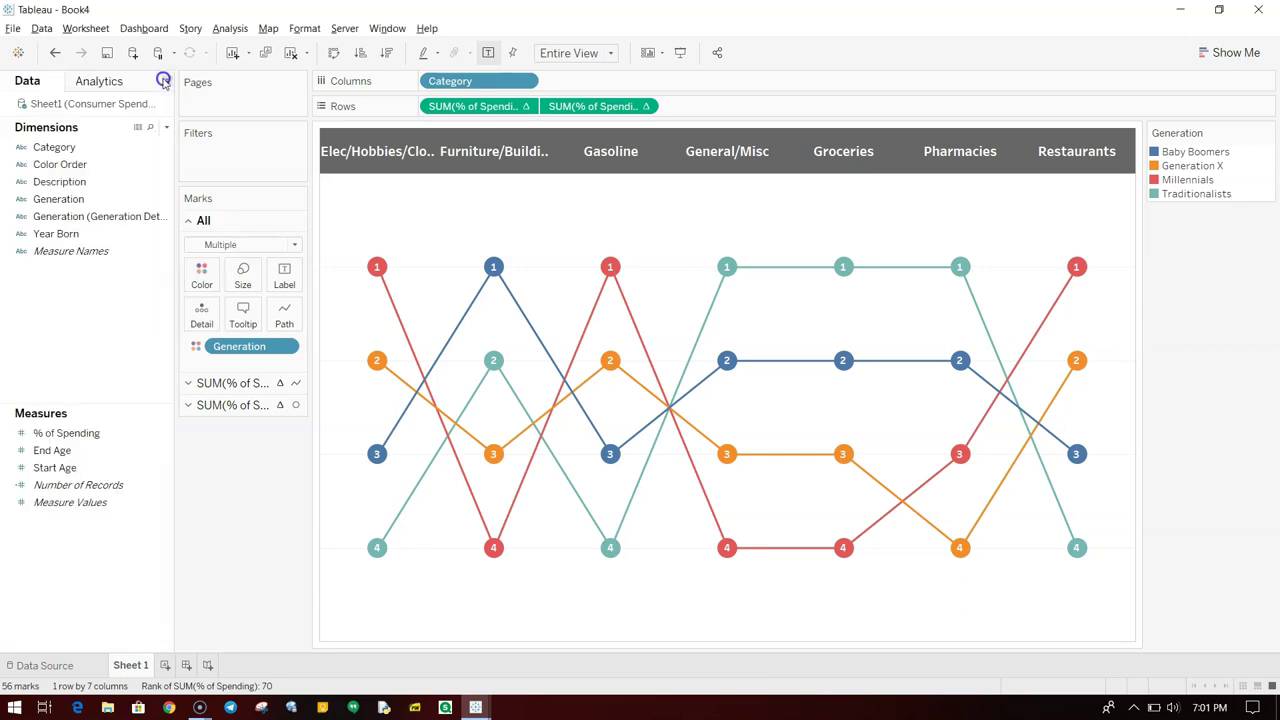
Turn on text wrapping in the label alignment of the circle marks.
click(271, 405)
click(285, 318)
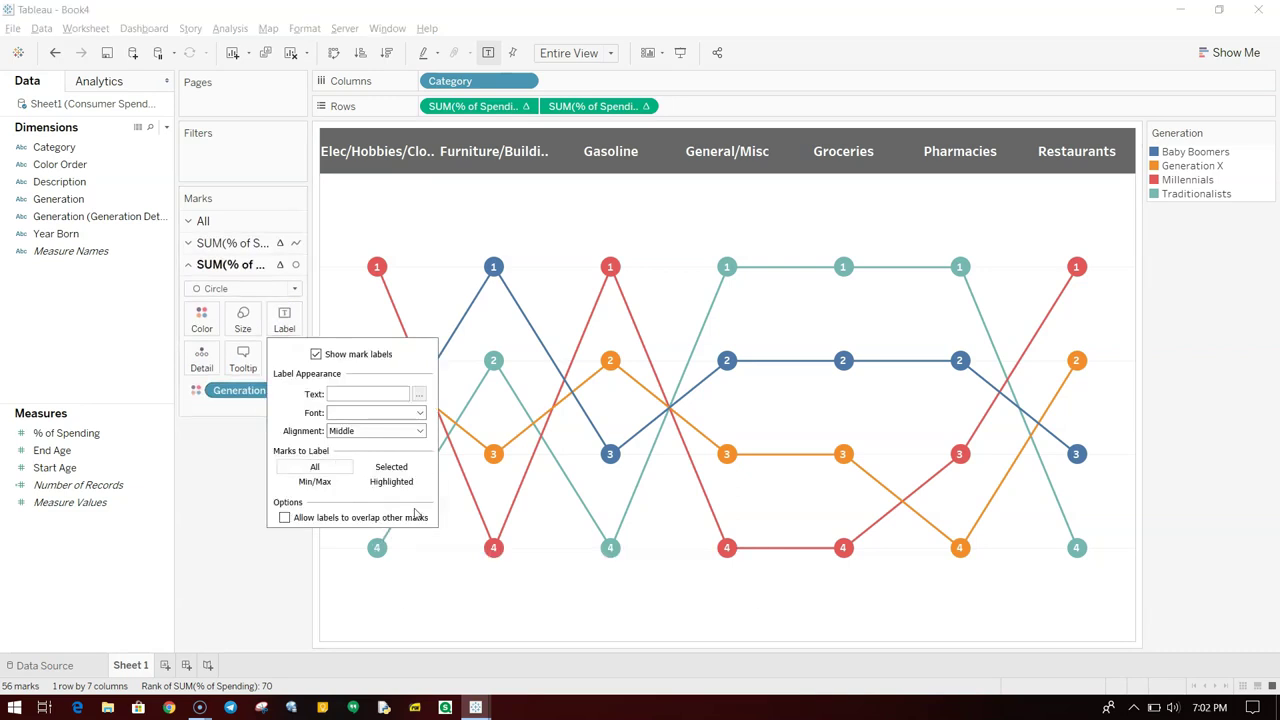
click(420, 412)
click(420, 412)
click(420, 431)
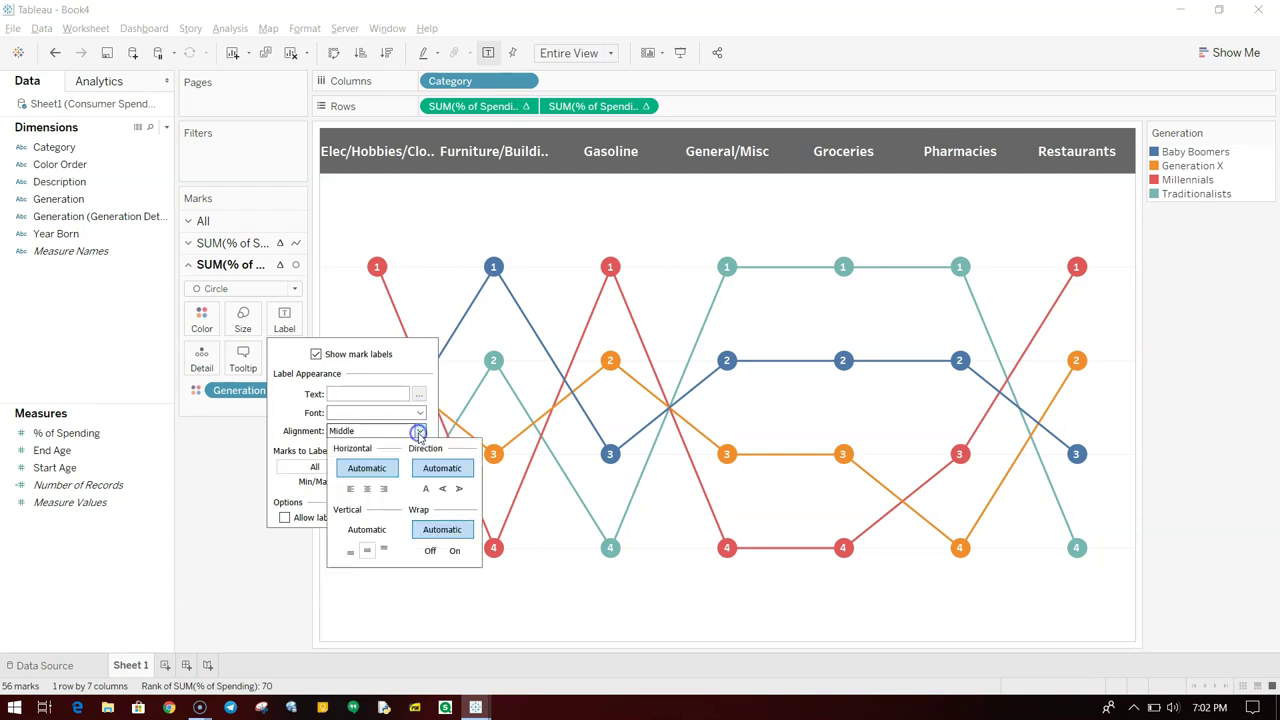
click(454, 550)
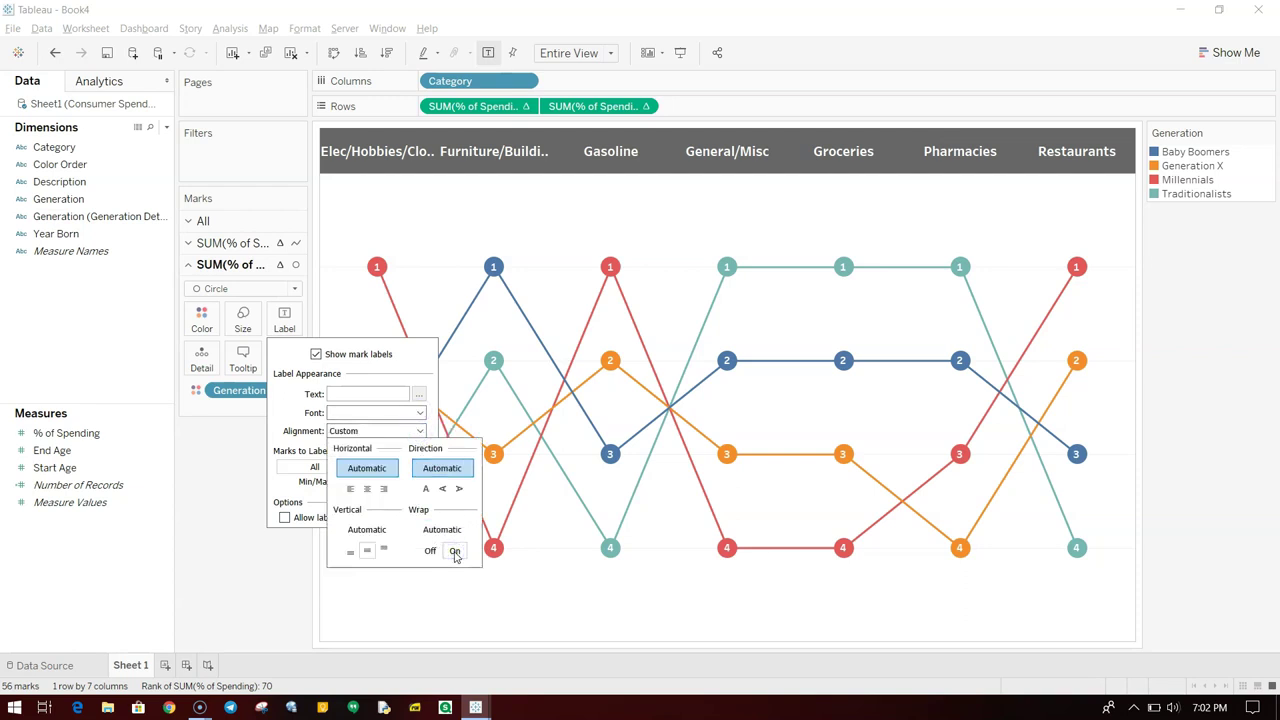
click(430, 551)
click(453, 551)
click(242, 606)
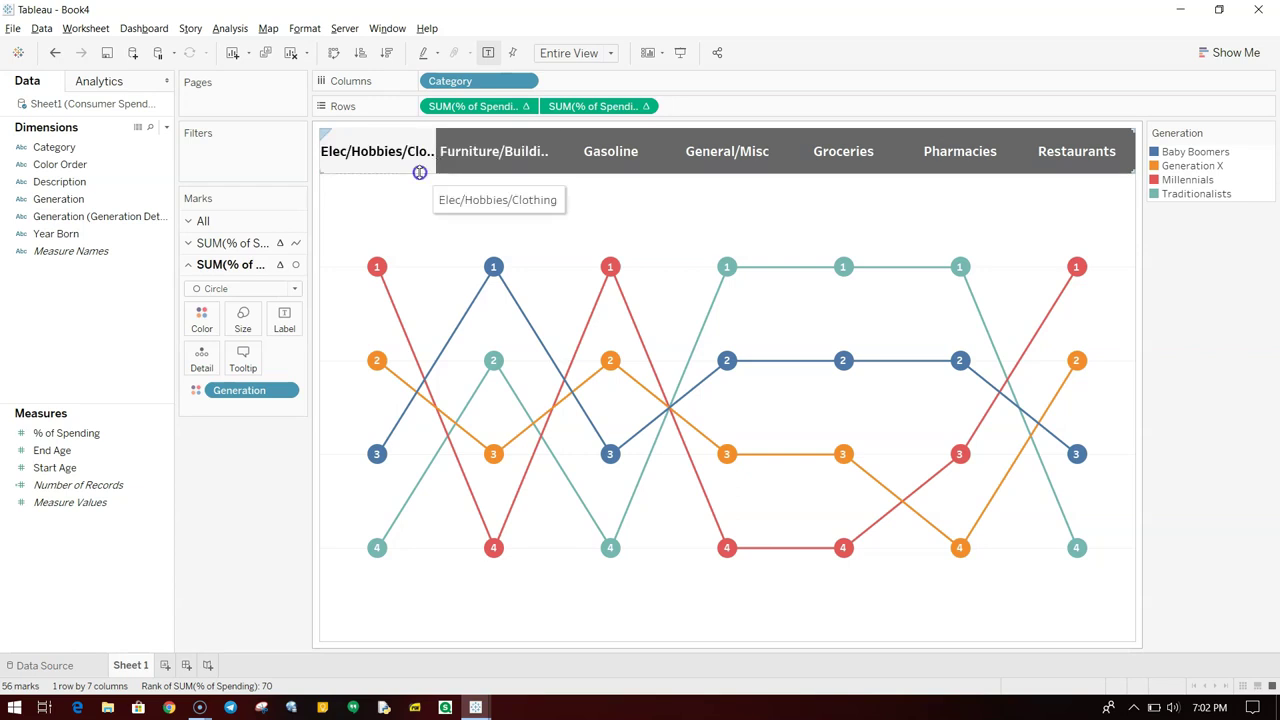
Make the Category header row taller and turn on text wrapping in the sheet's default header alignment.
drag(419, 172, 420, 186)
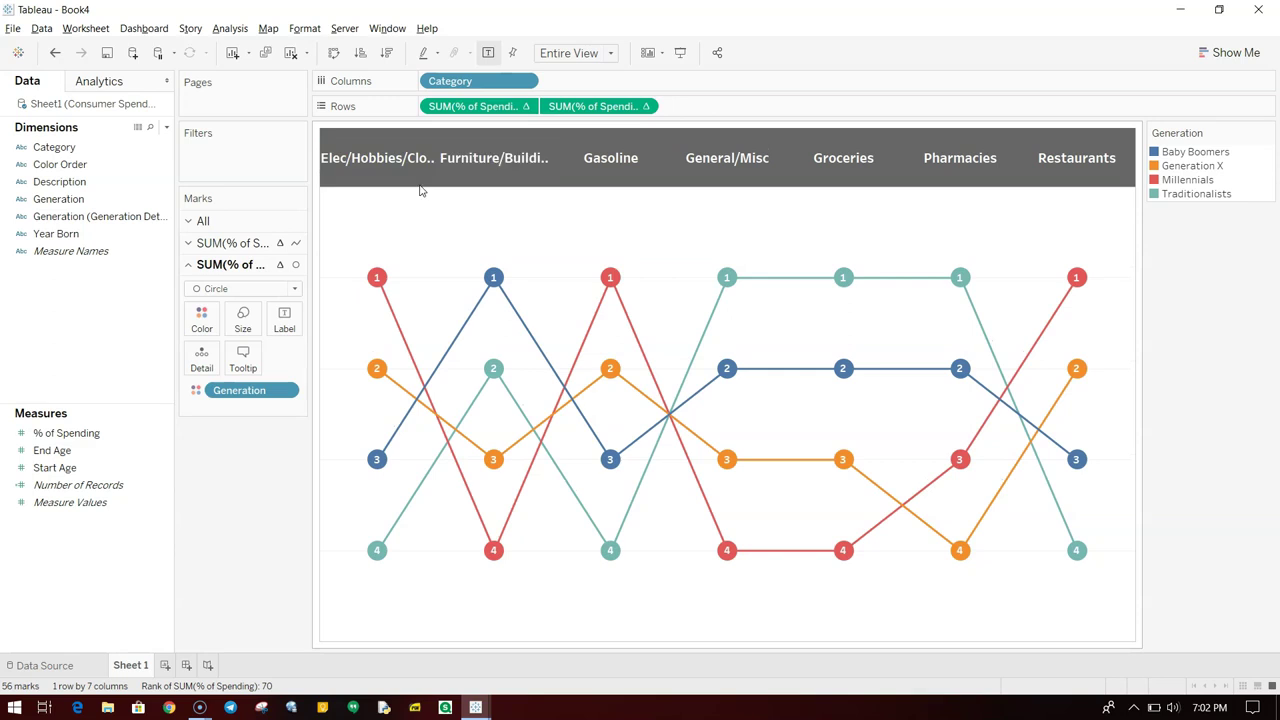
right_click(403, 159)
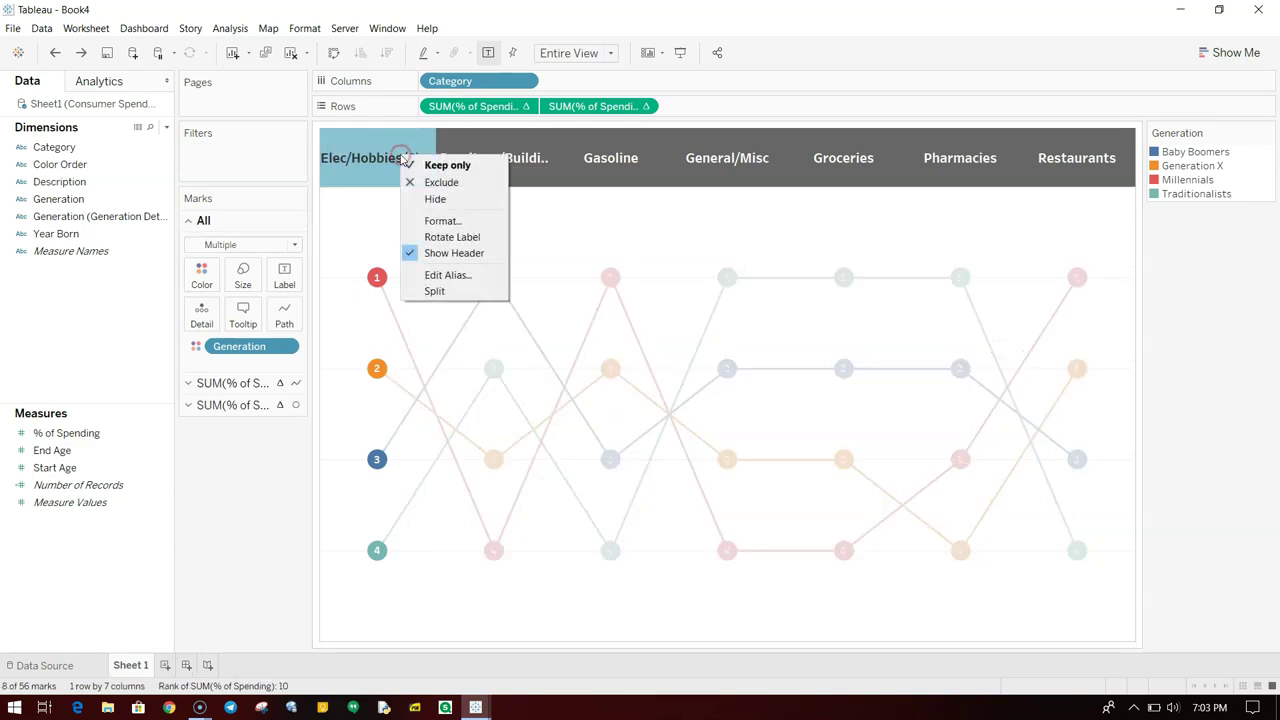
click(470, 221)
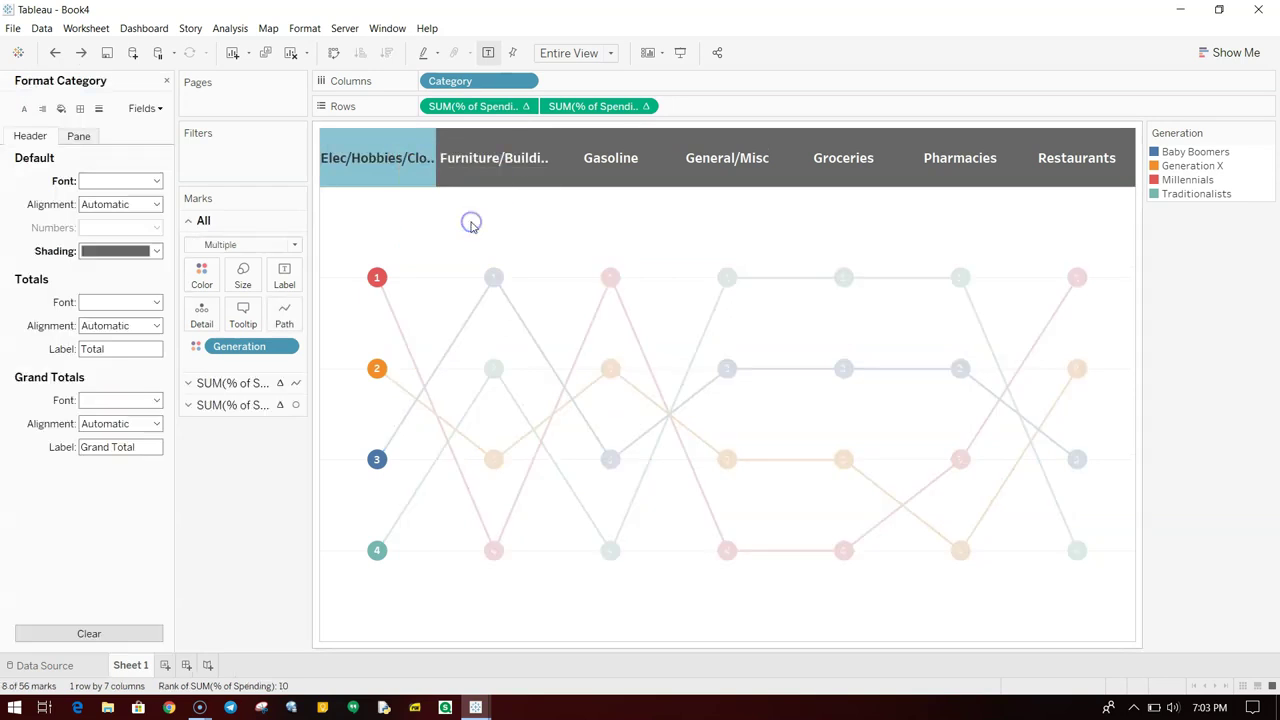
click(398, 172)
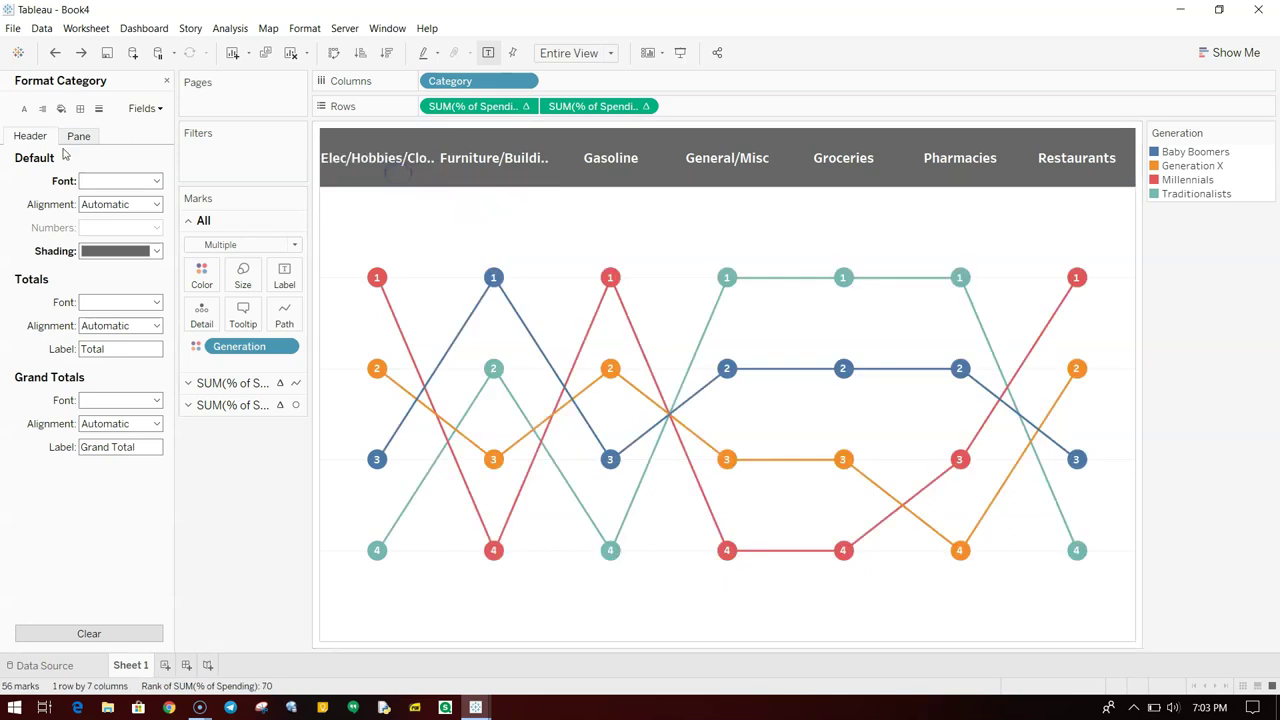
click(42, 110)
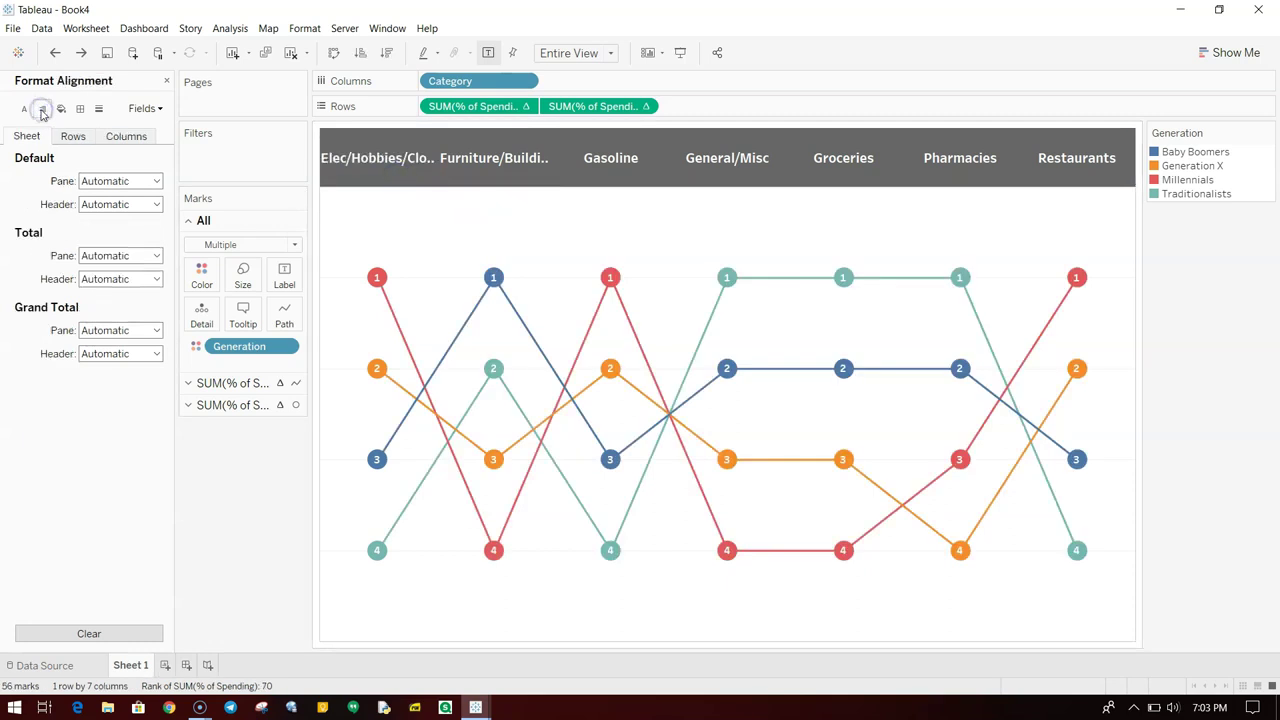
click(117, 204)
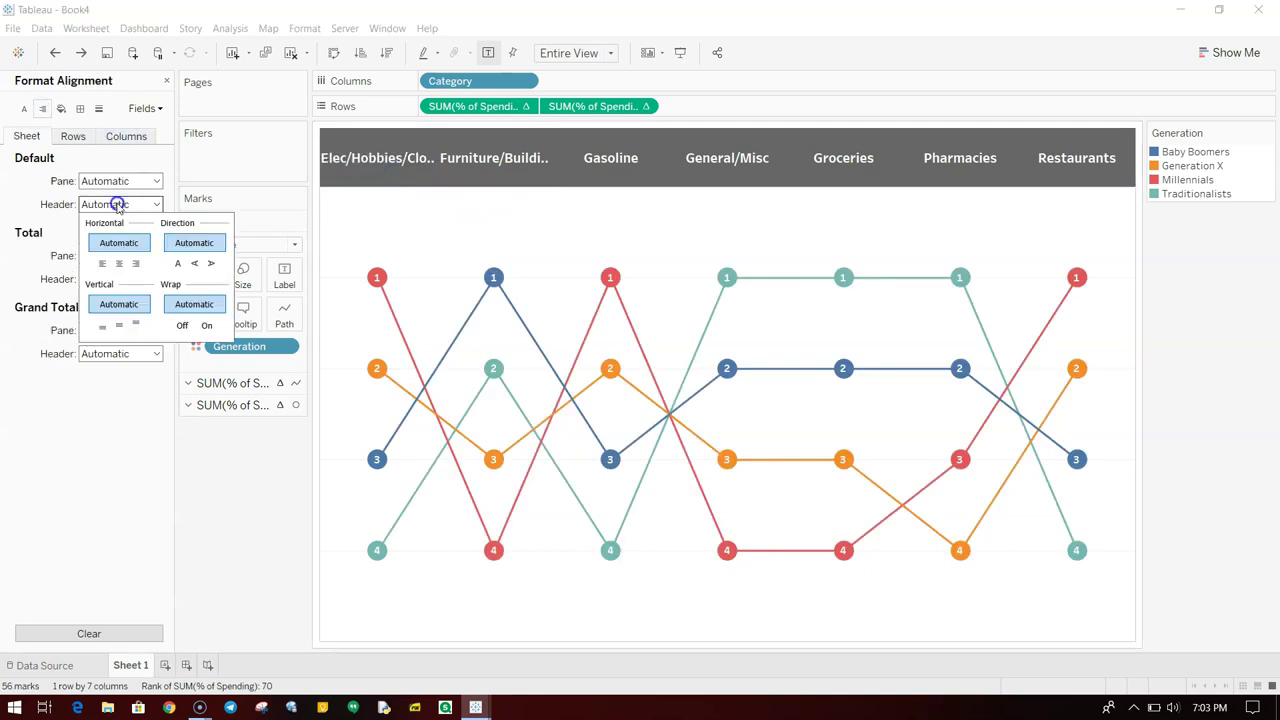
click(207, 327)
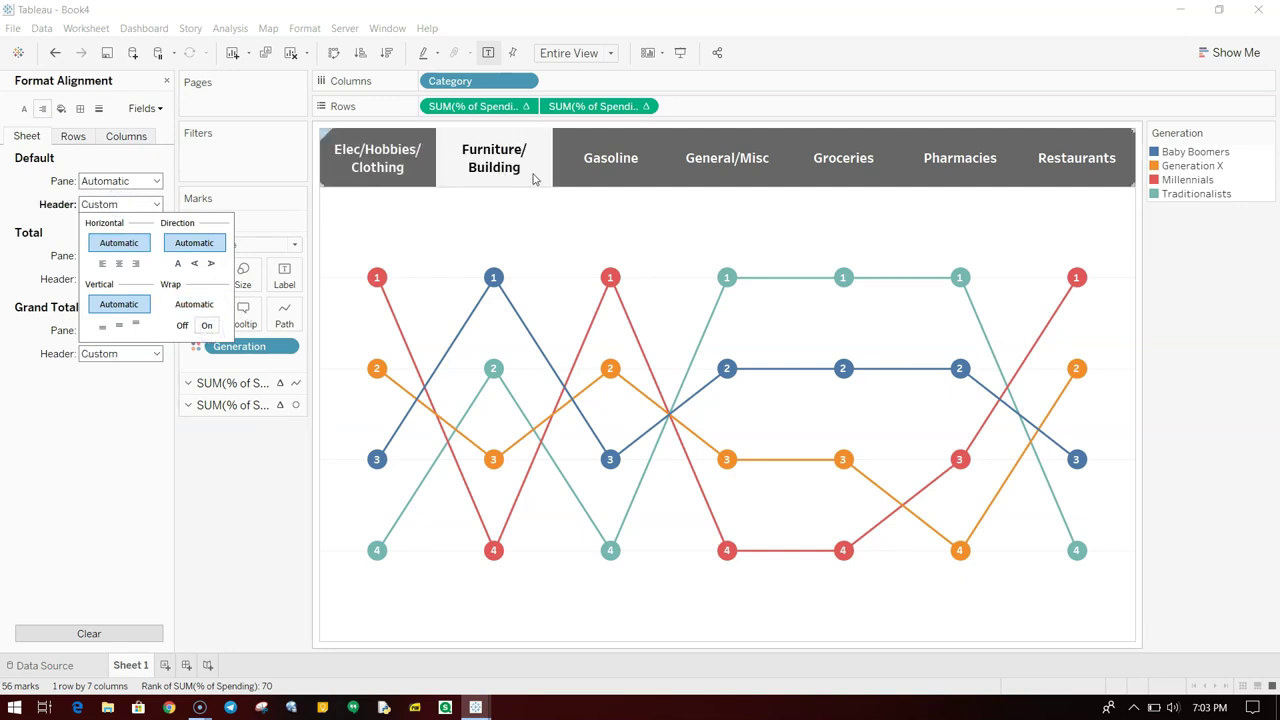
click(276, 575)
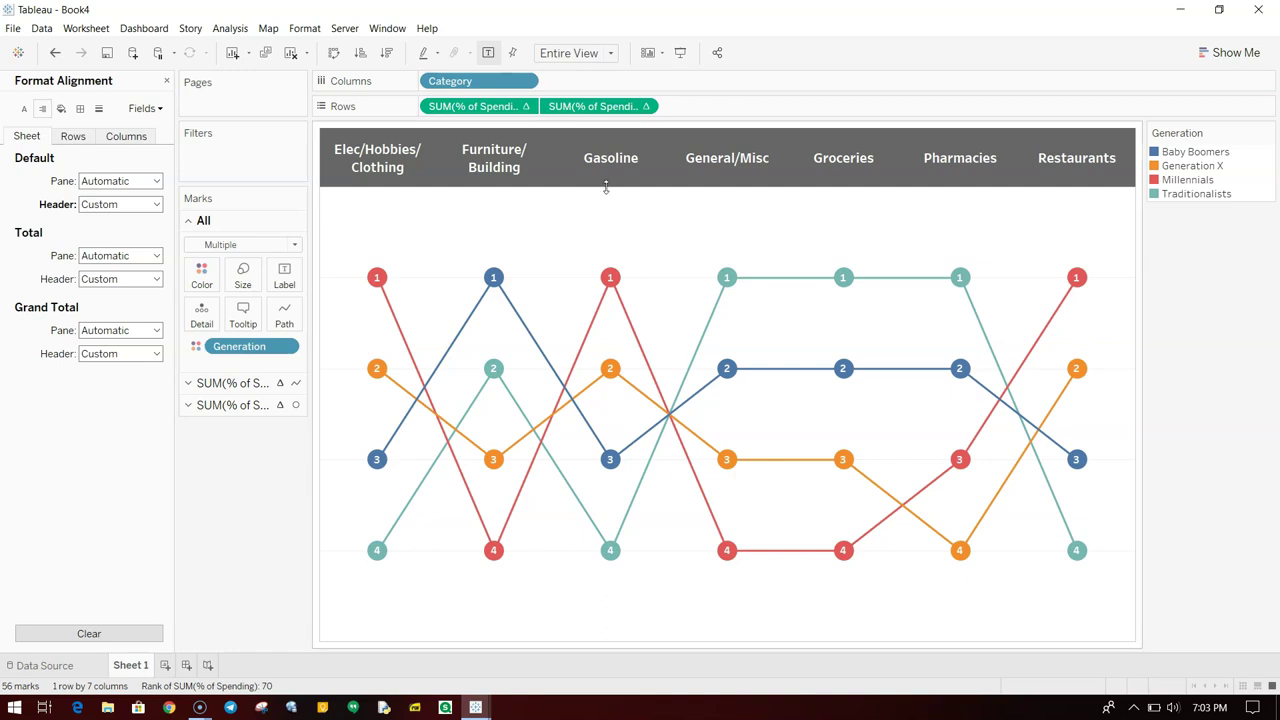
Check the finished Decoded Dashboard workbook and add a new worksheet to Book4.
key(alt+Tab)
key(alt+Tab)
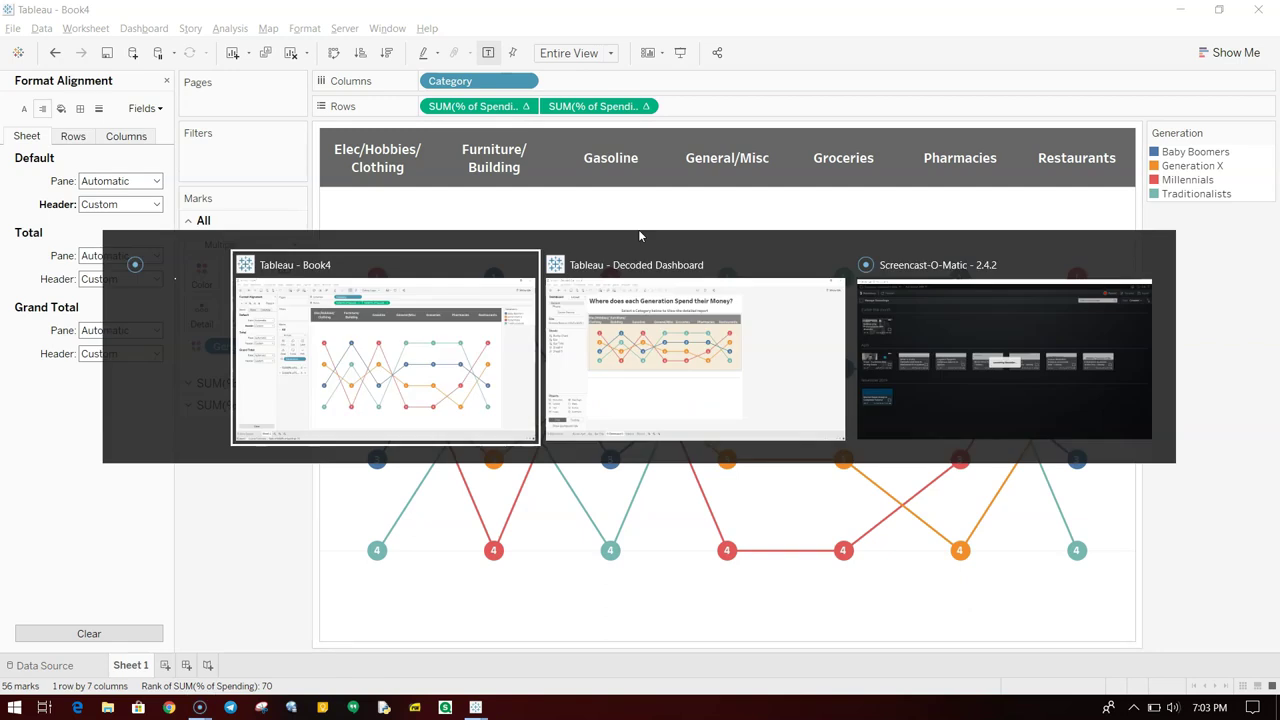
key(alt+Tab)
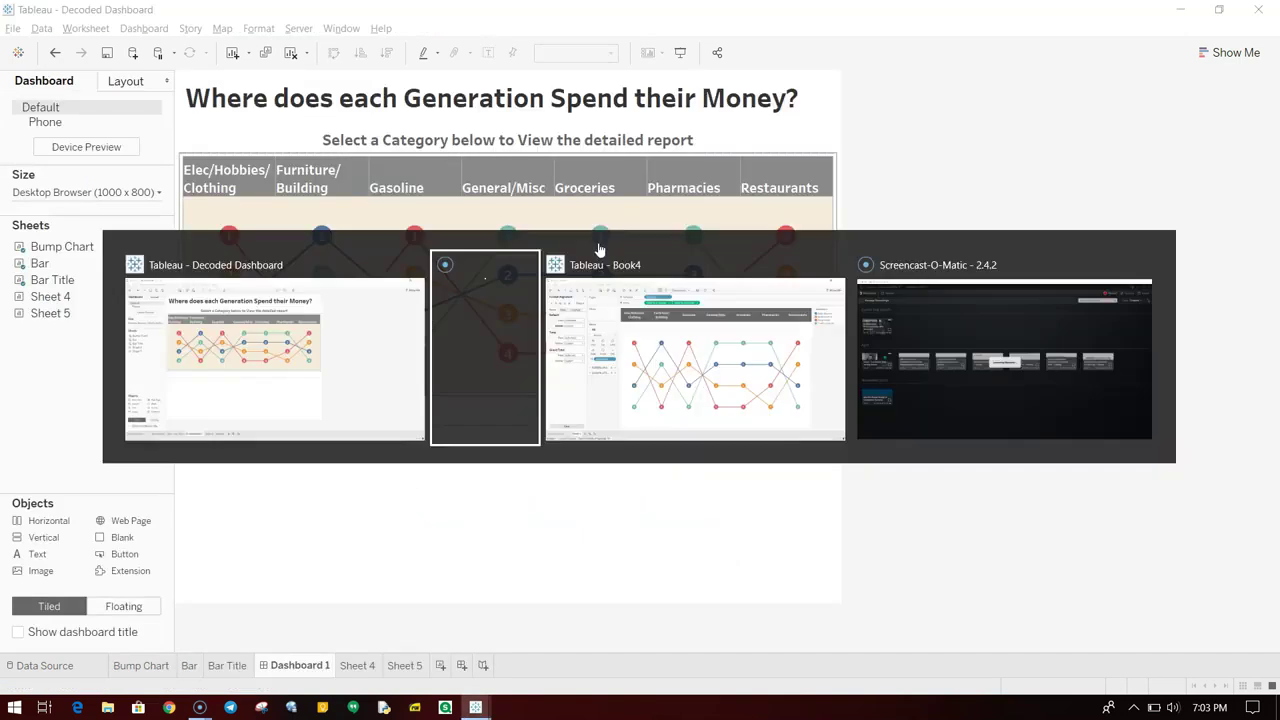
key(alt+Tab)
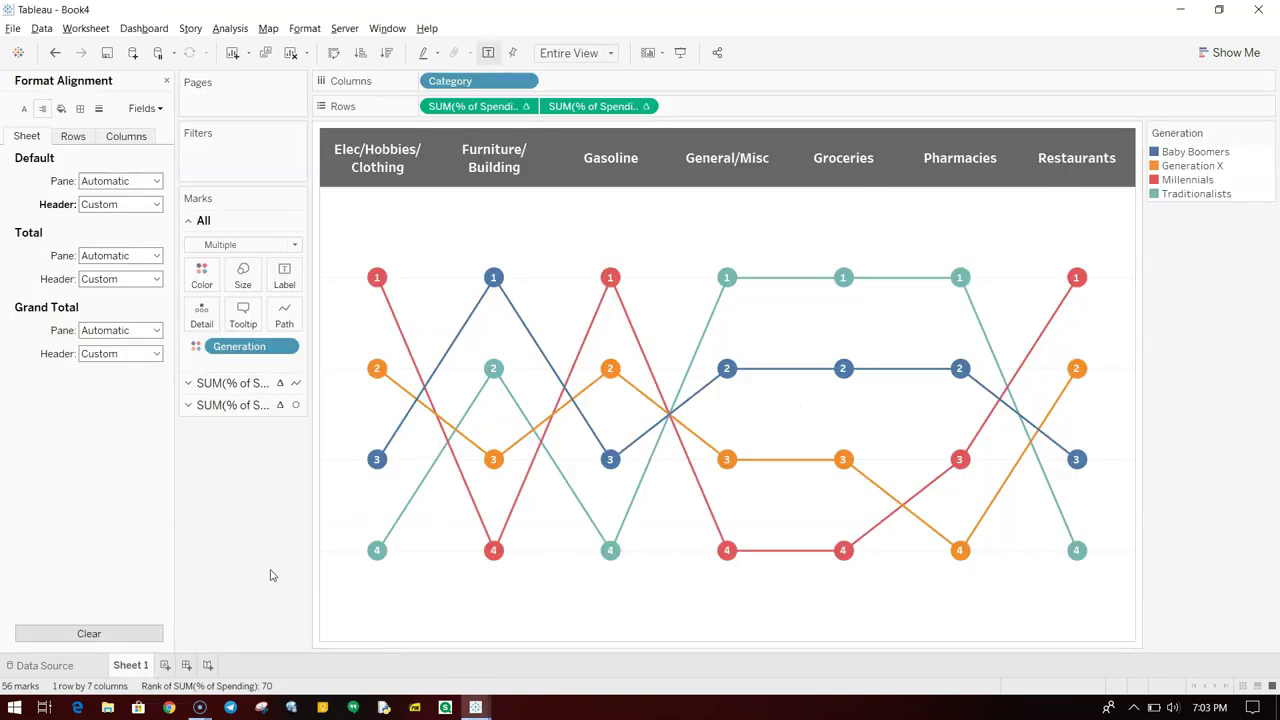
click(165, 667)
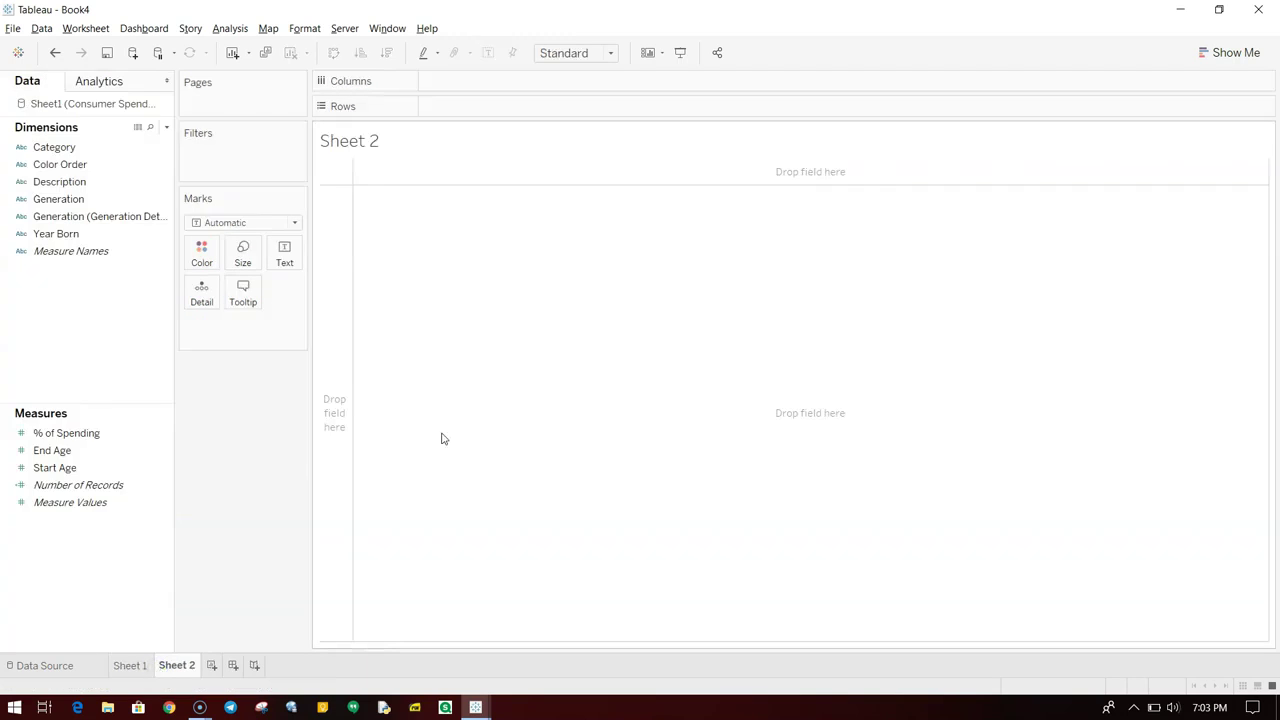
In the Decoded Dashboard workbook, select the Gasoline category and examine which fields the Bar sheet uses, then return to Book4.
key(alt+Tab)
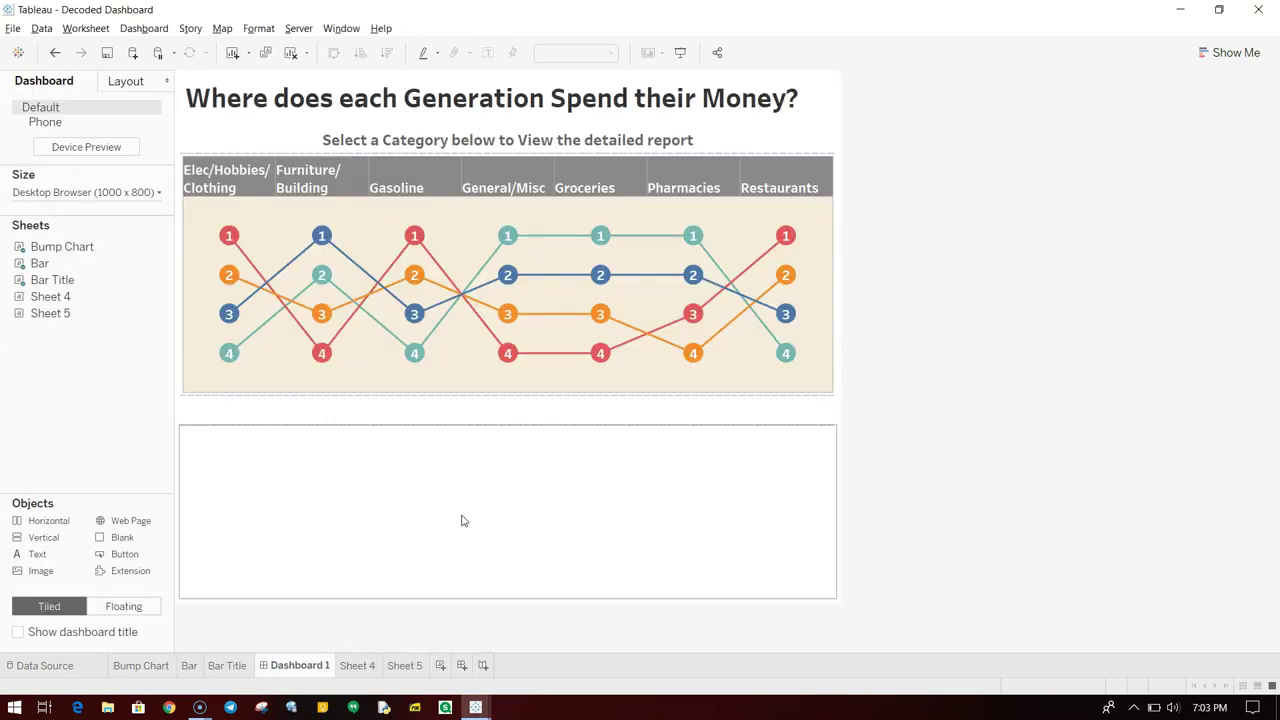
click(473, 488)
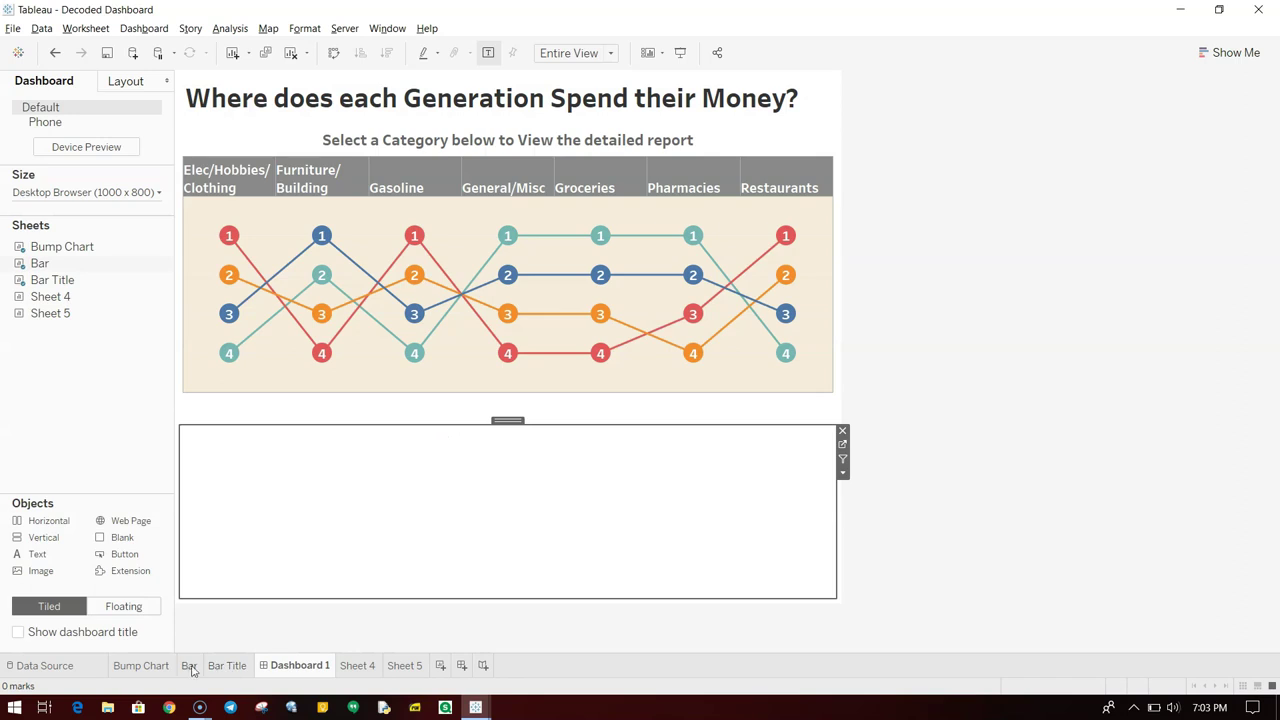
click(189, 666)
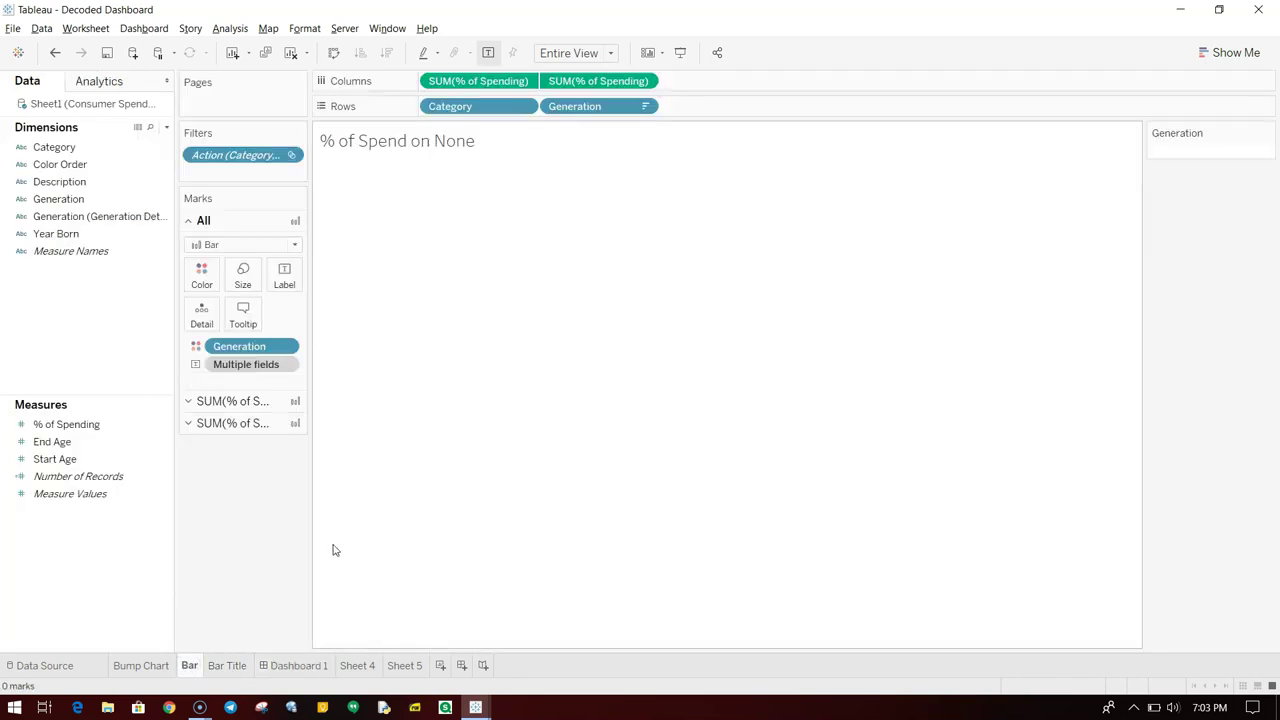
click(298, 666)
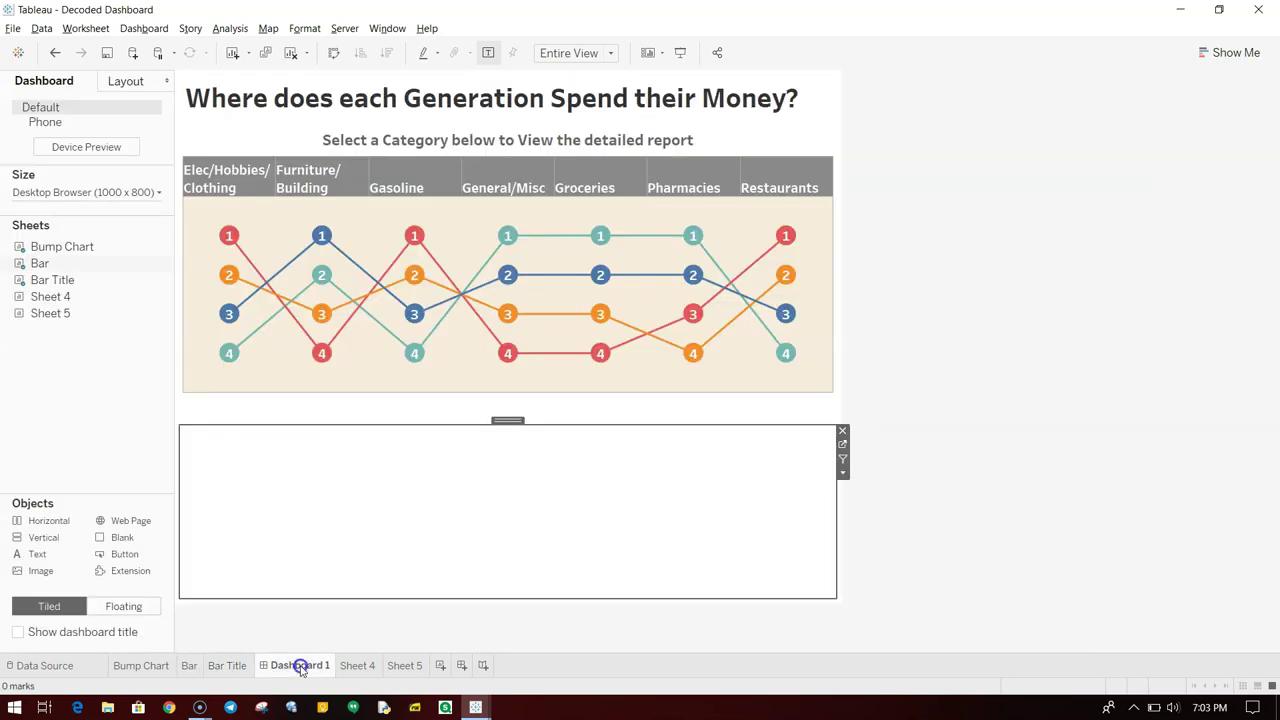
click(404, 189)
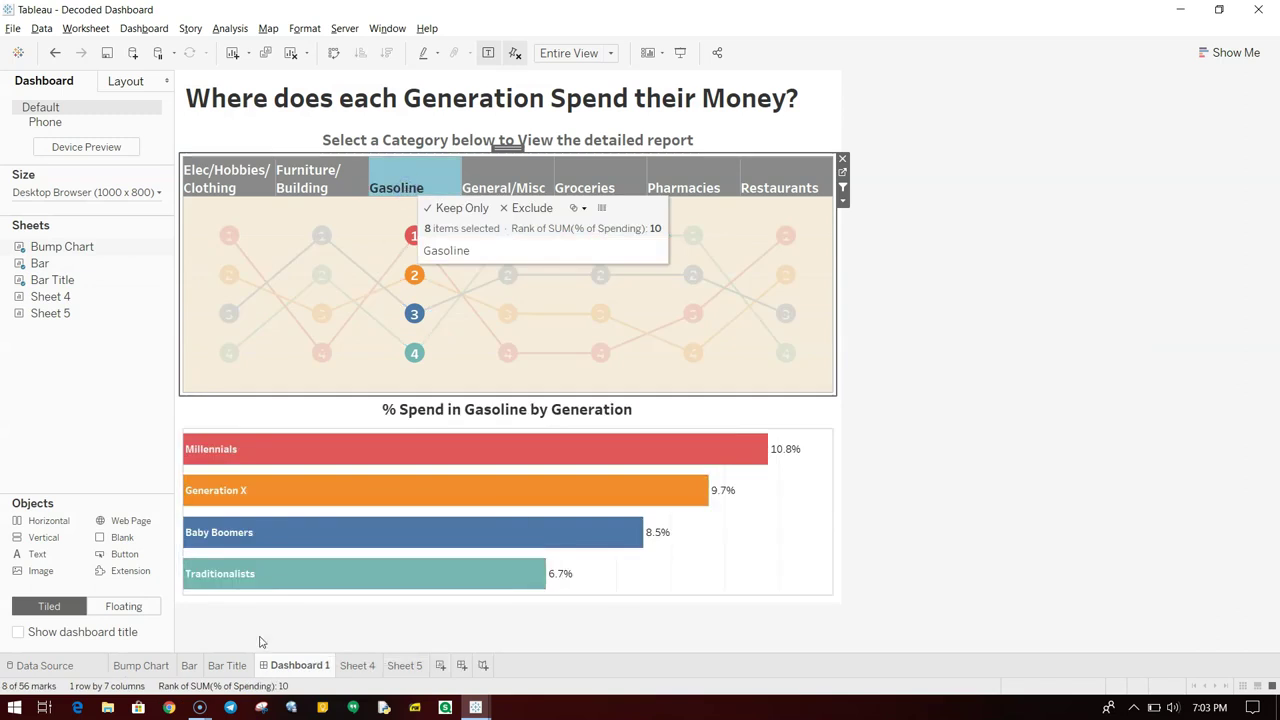
click(189, 666)
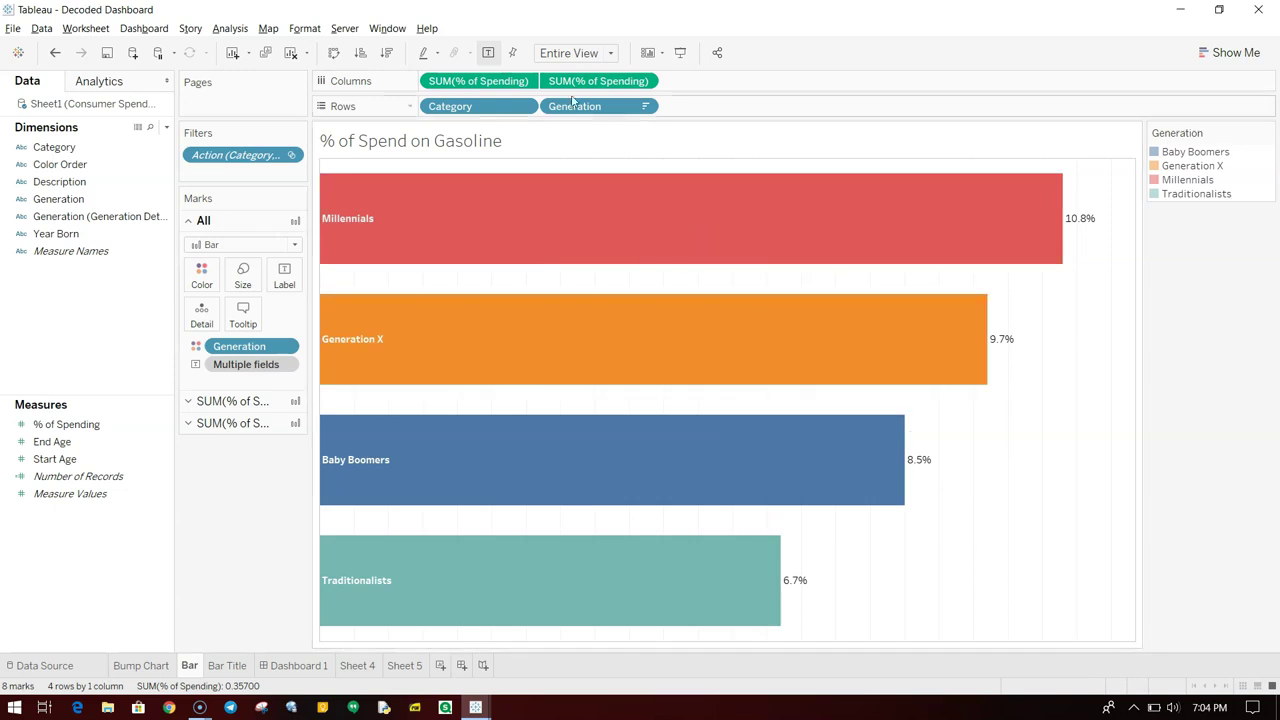
drag(593, 88, 592, 104)
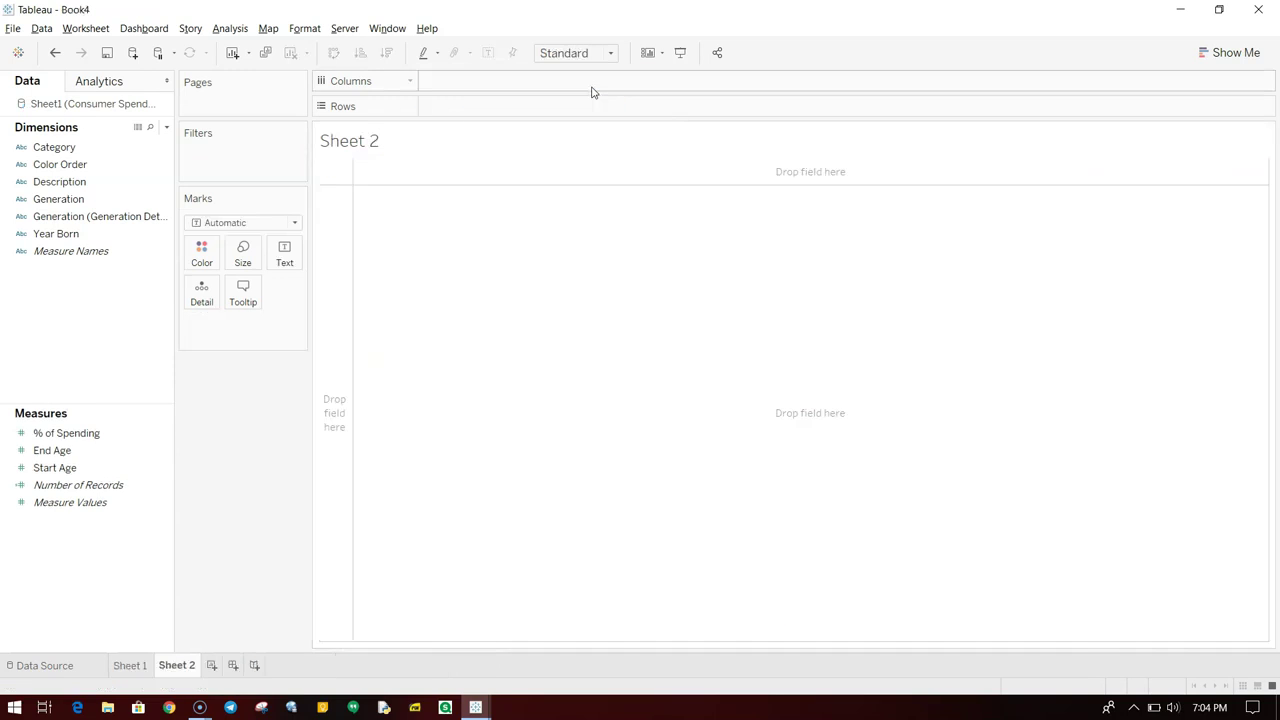
Build a horizontal bar chart with % of Spending on Columns and Category followed by Generation on Rows.
click(130, 217)
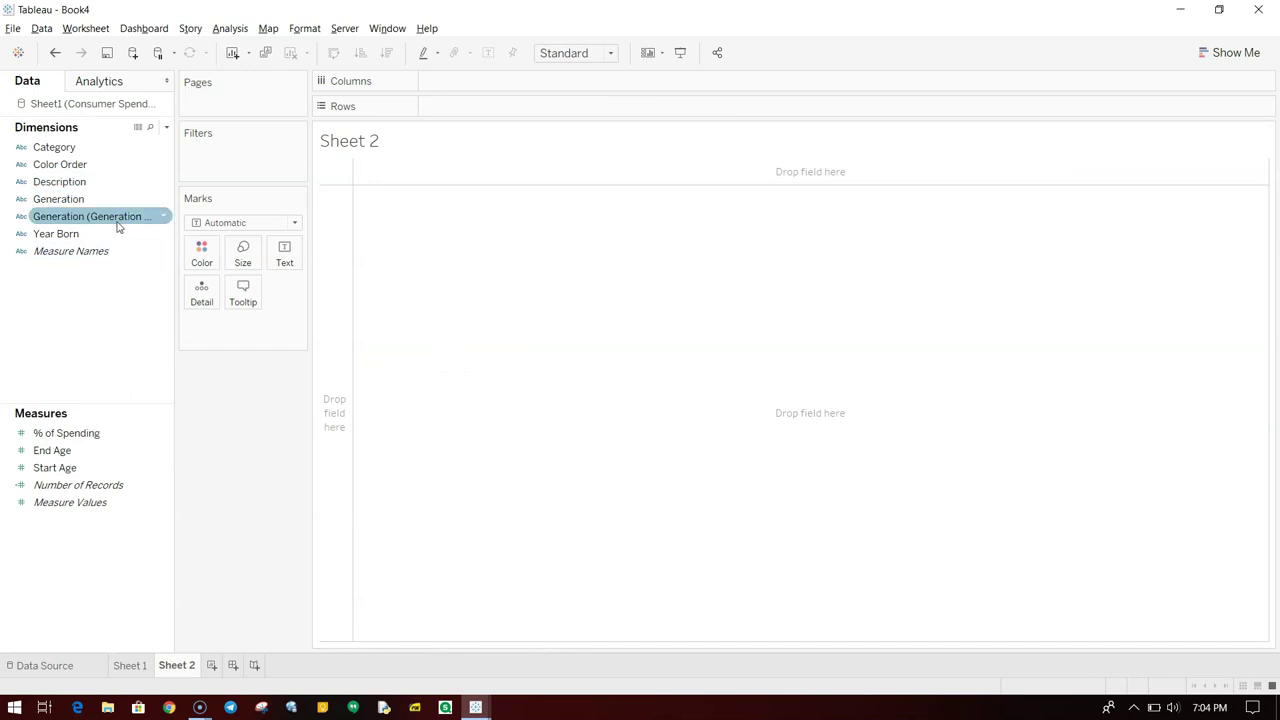
click(136, 198)
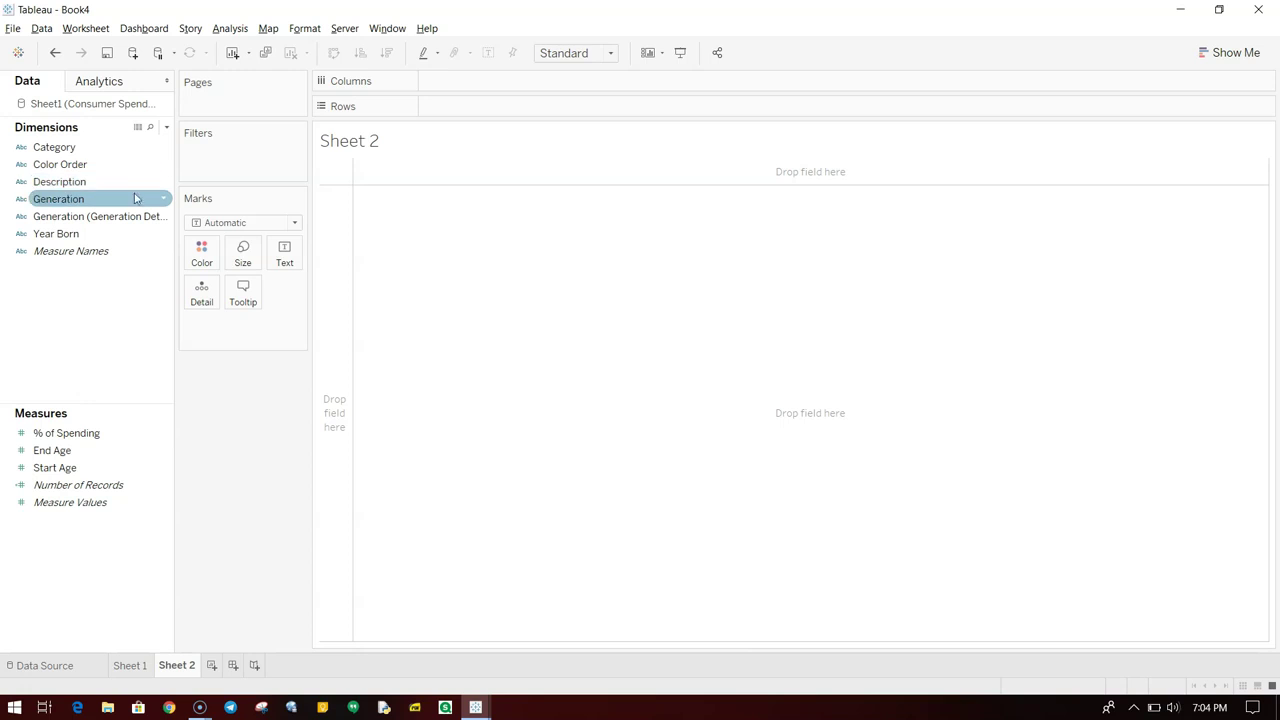
drag(136, 198, 483, 109)
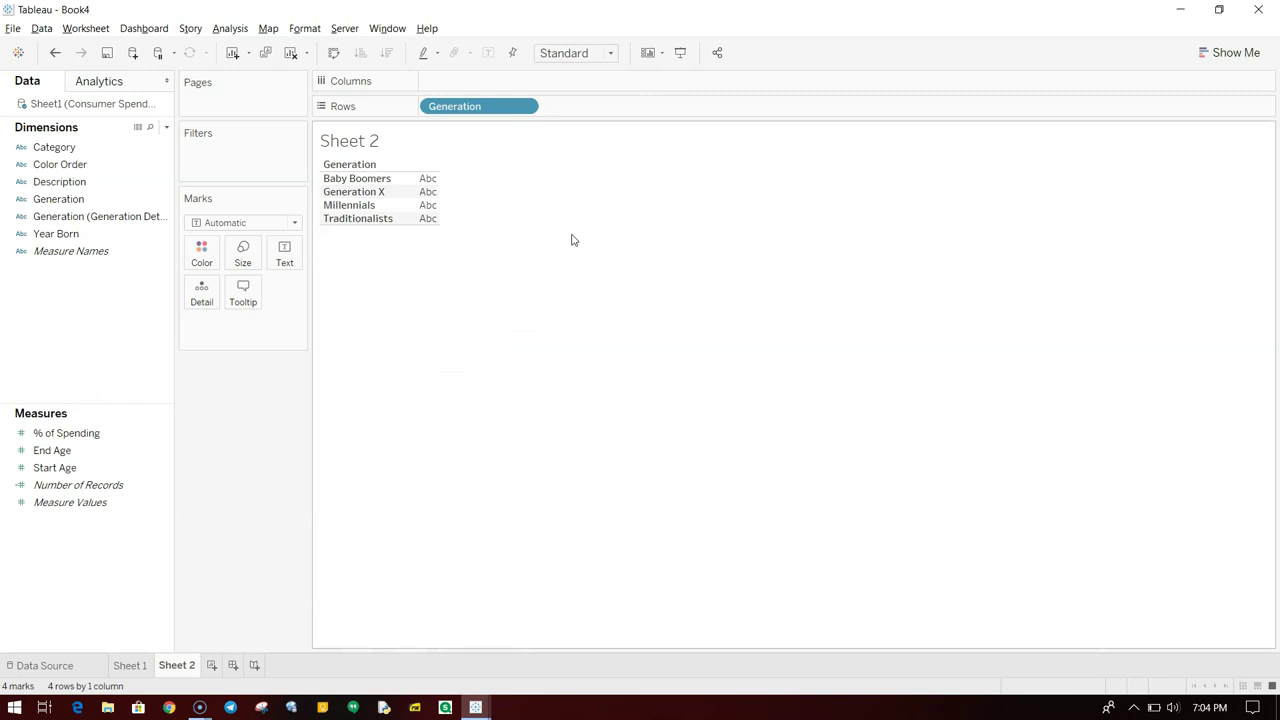
drag(117, 440, 494, 84)
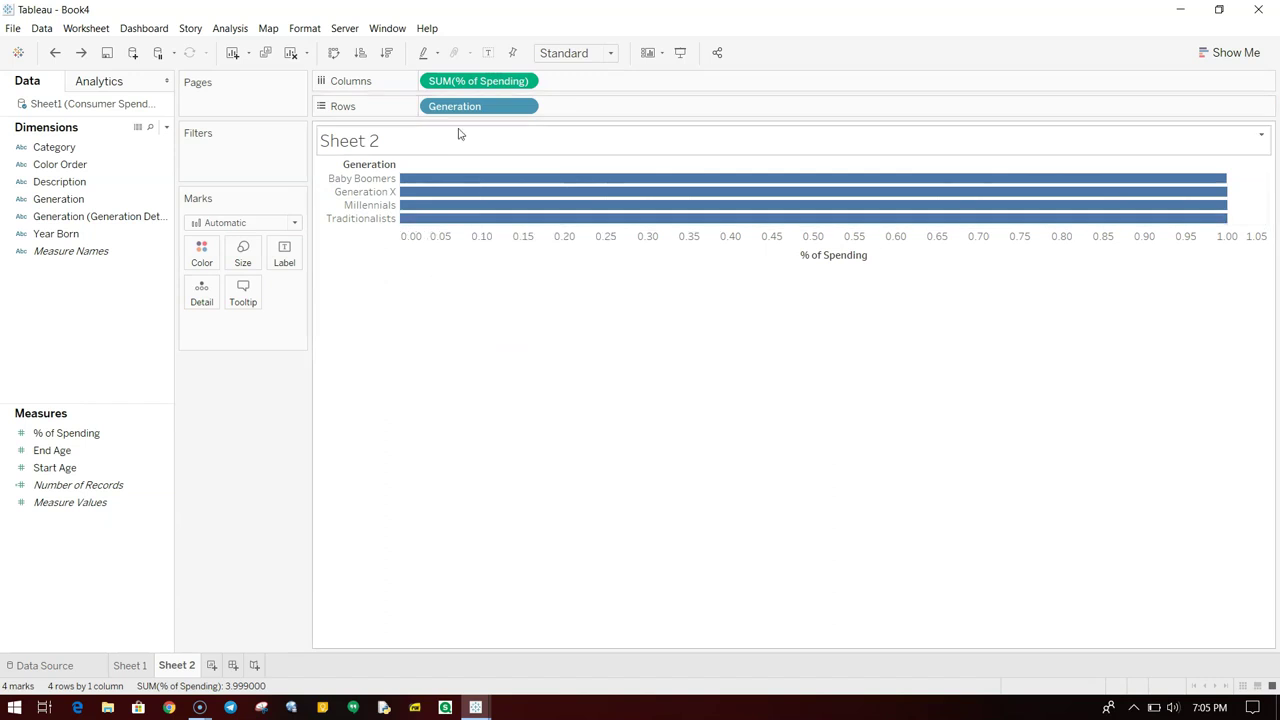
drag(106, 147, 434, 115)
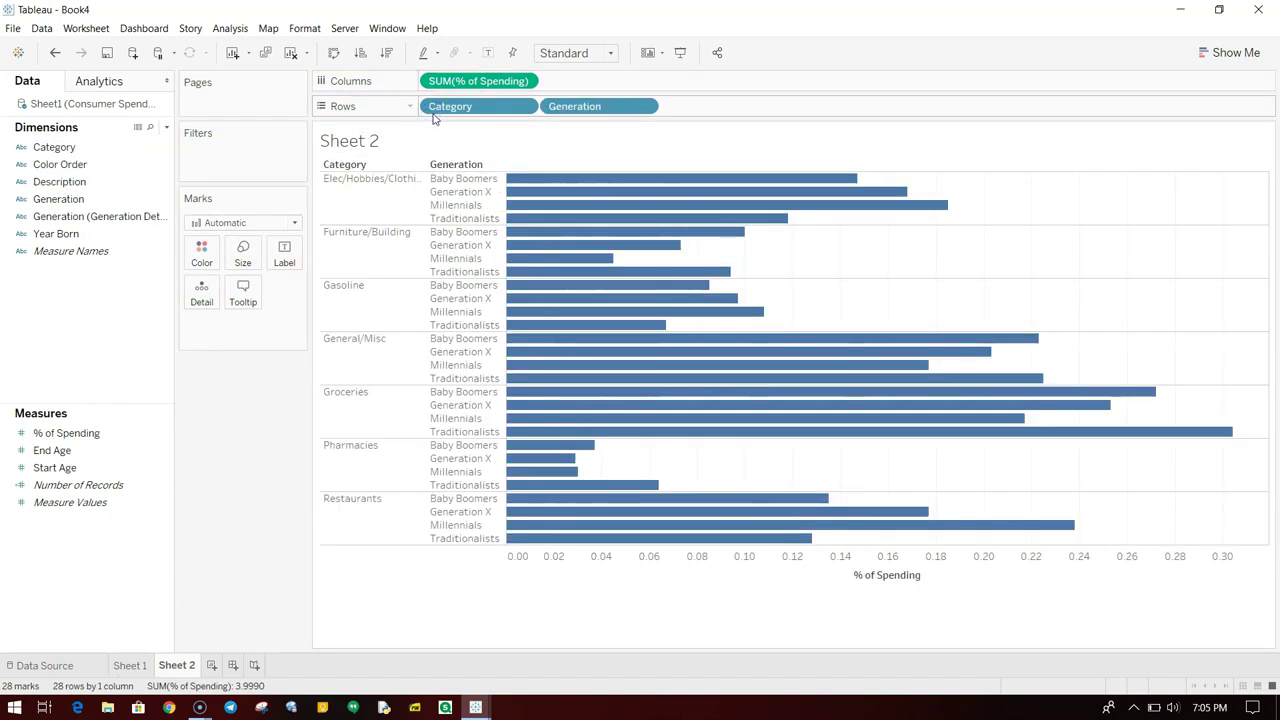
Sort the generations within each category by descending % of Spending and color the bars by Generation.
mouse_move(584, 230)
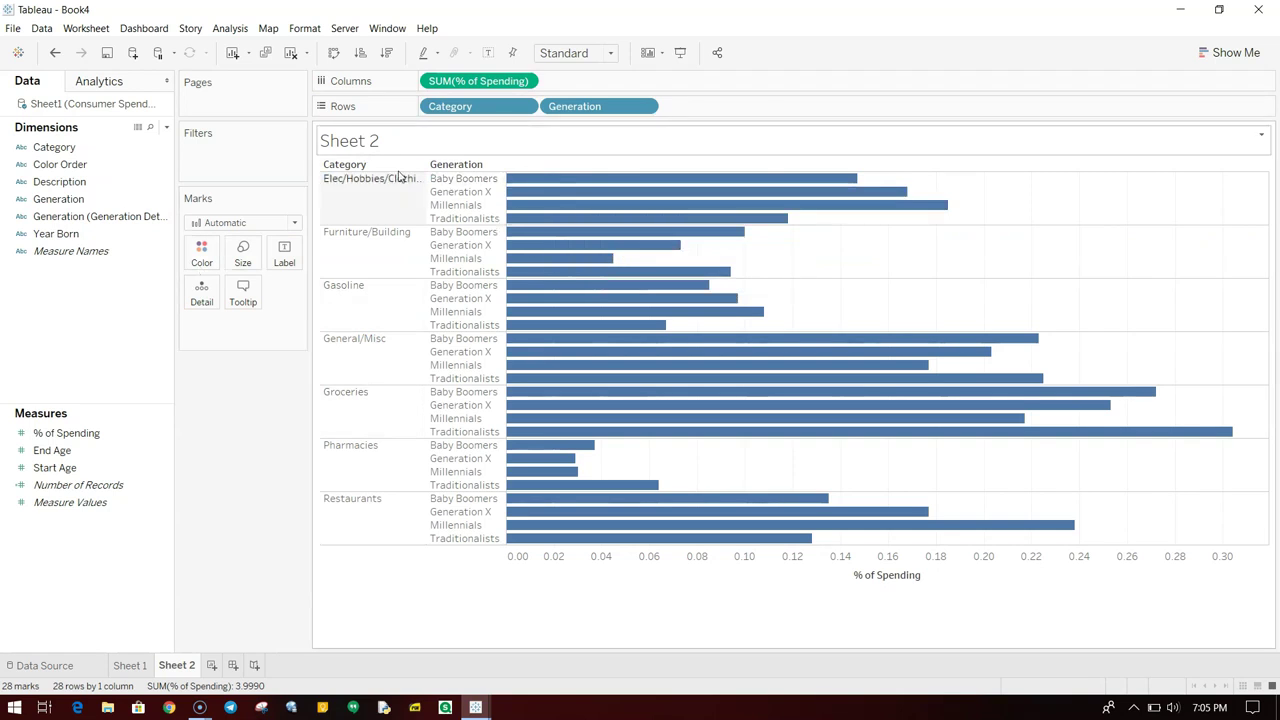
click(386, 52)
mouse_move(569, 462)
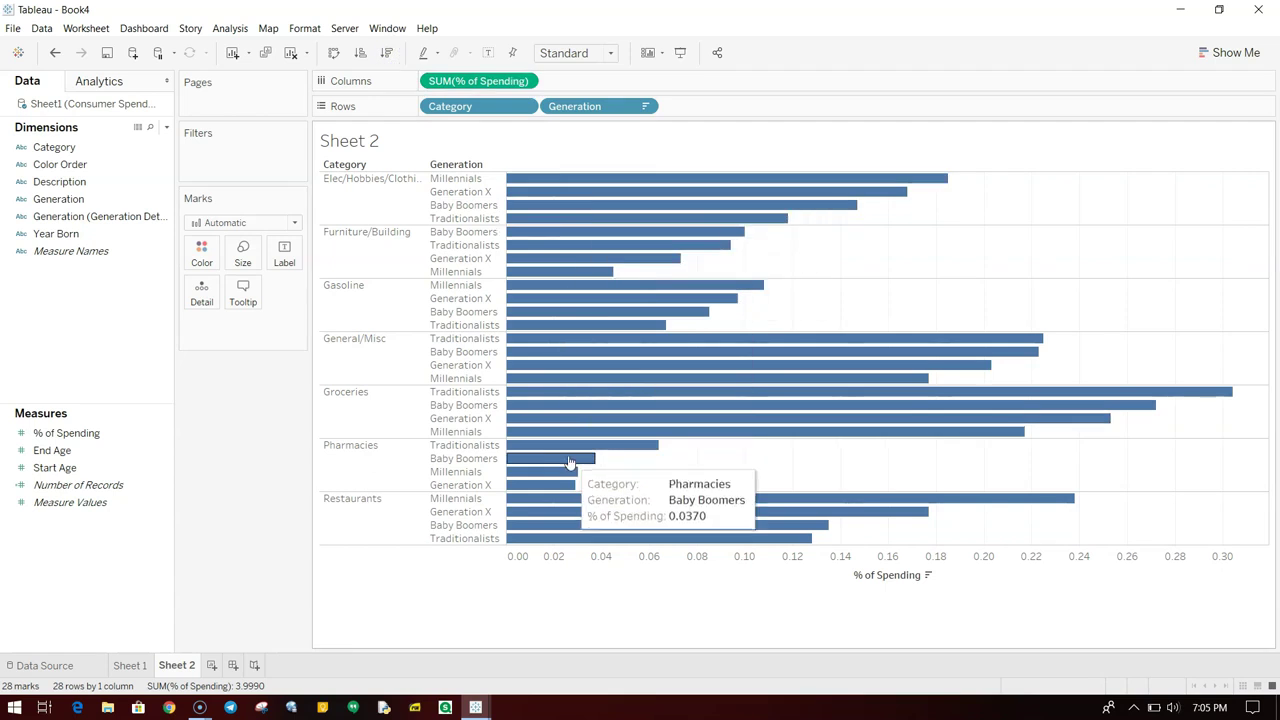
mouse_move(614, 210)
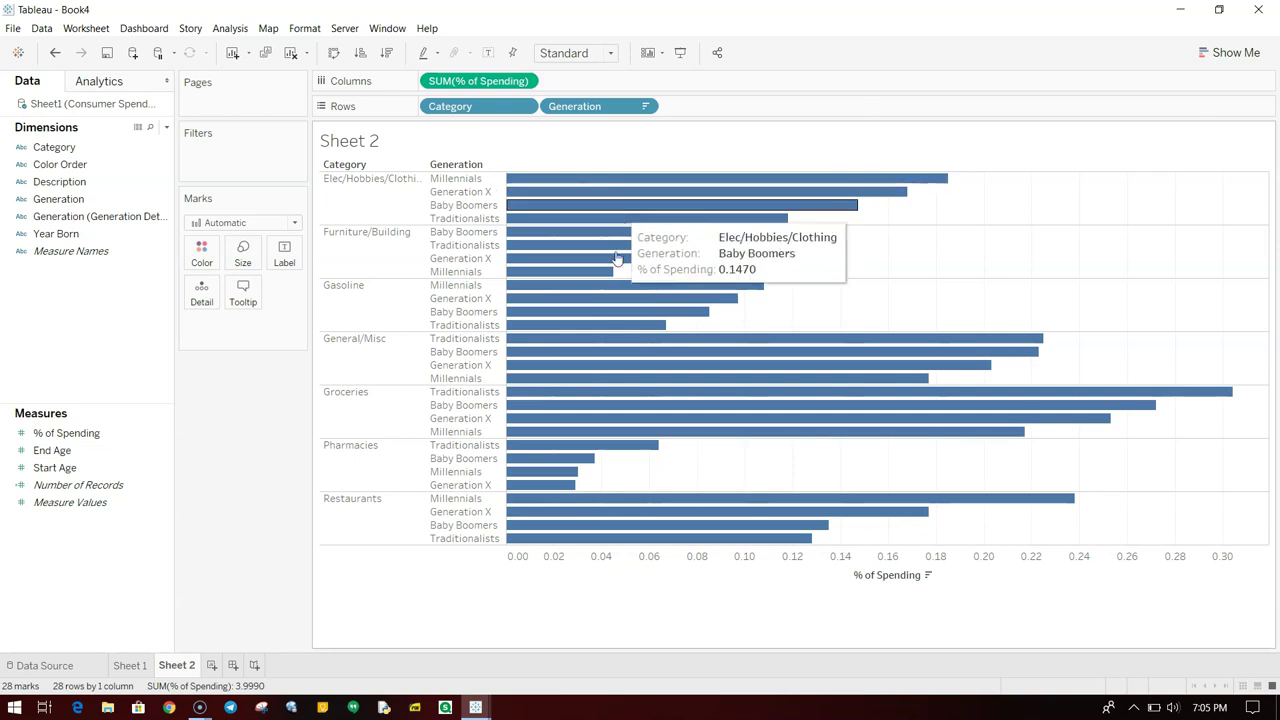
drag(60, 199, 203, 255)
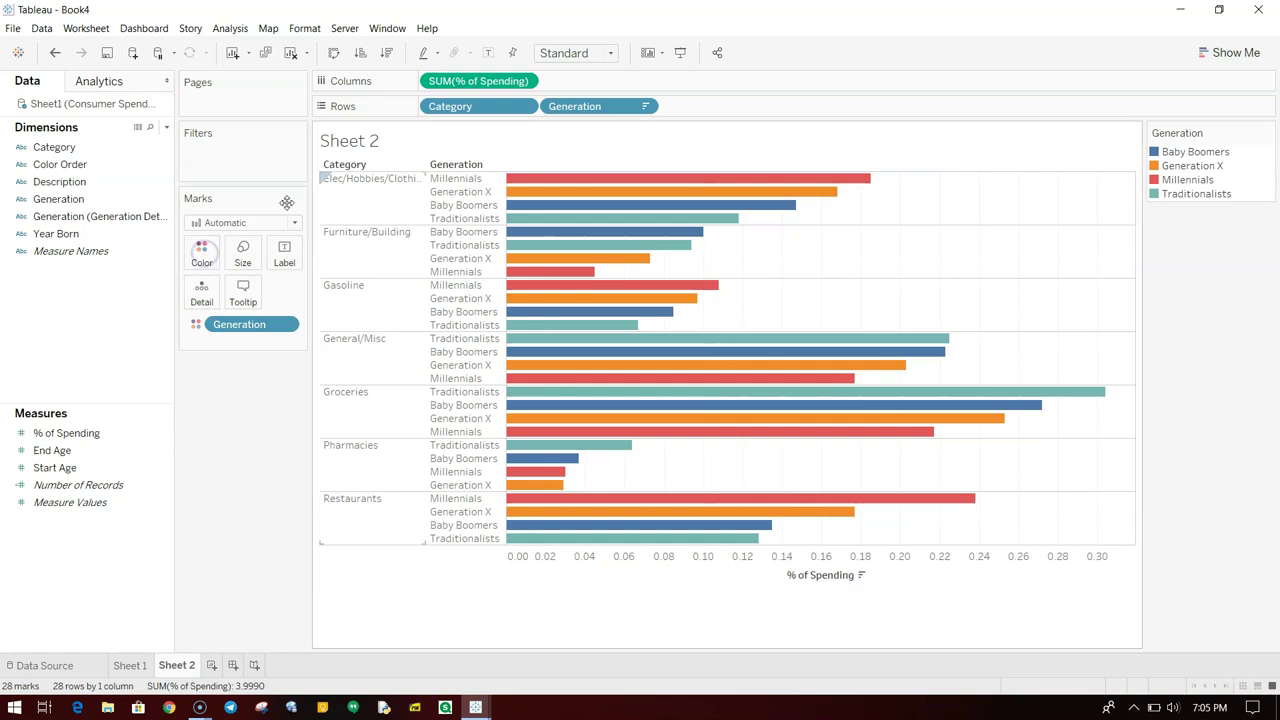
Duplicate SUM(% of Spending) on Columns to create a second set of bars beside the first.
mouse_move(658, 217)
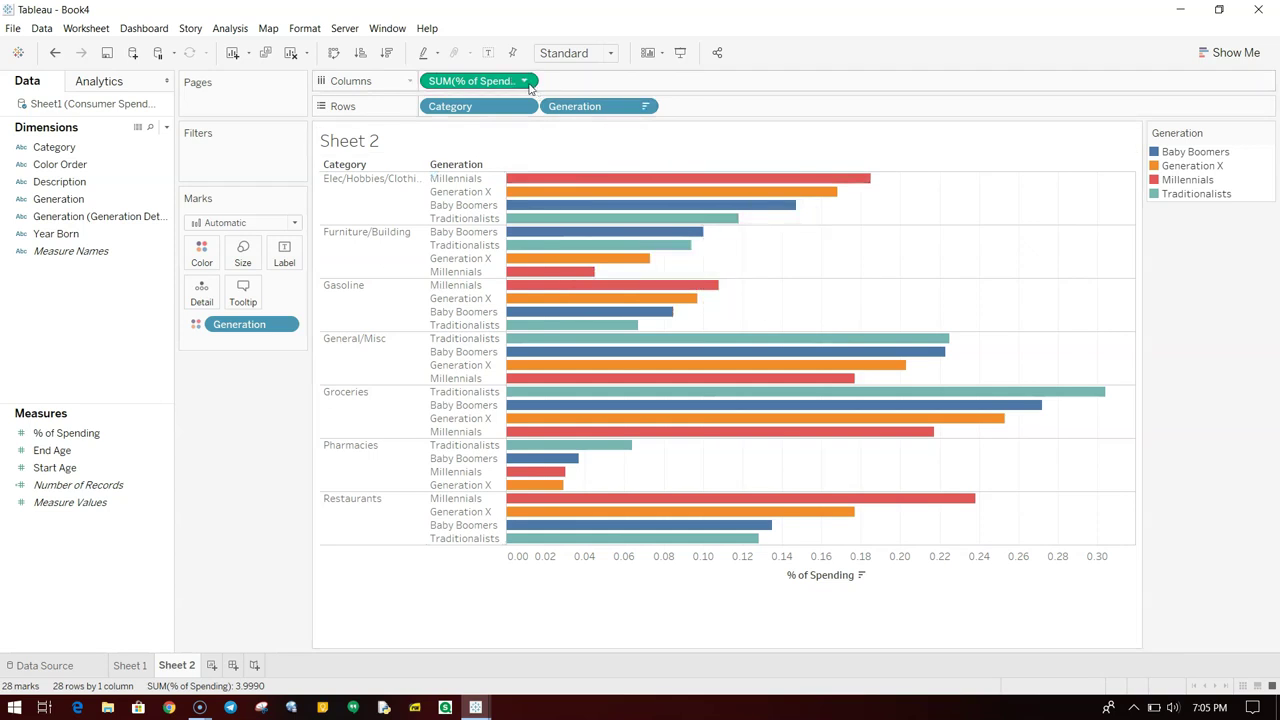
drag(489, 84, 604, 86)
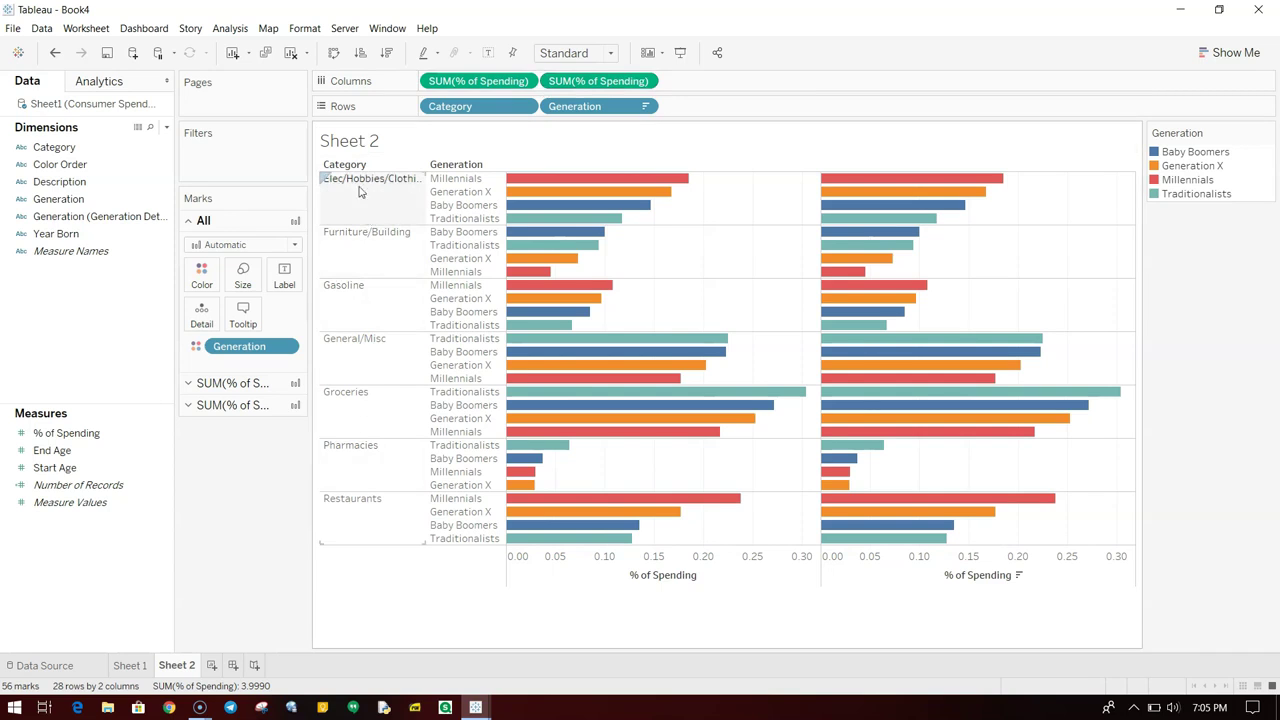
Hide the Category row headers and set the first set of % of Spending bars to 0% opacity.
click(524, 107)
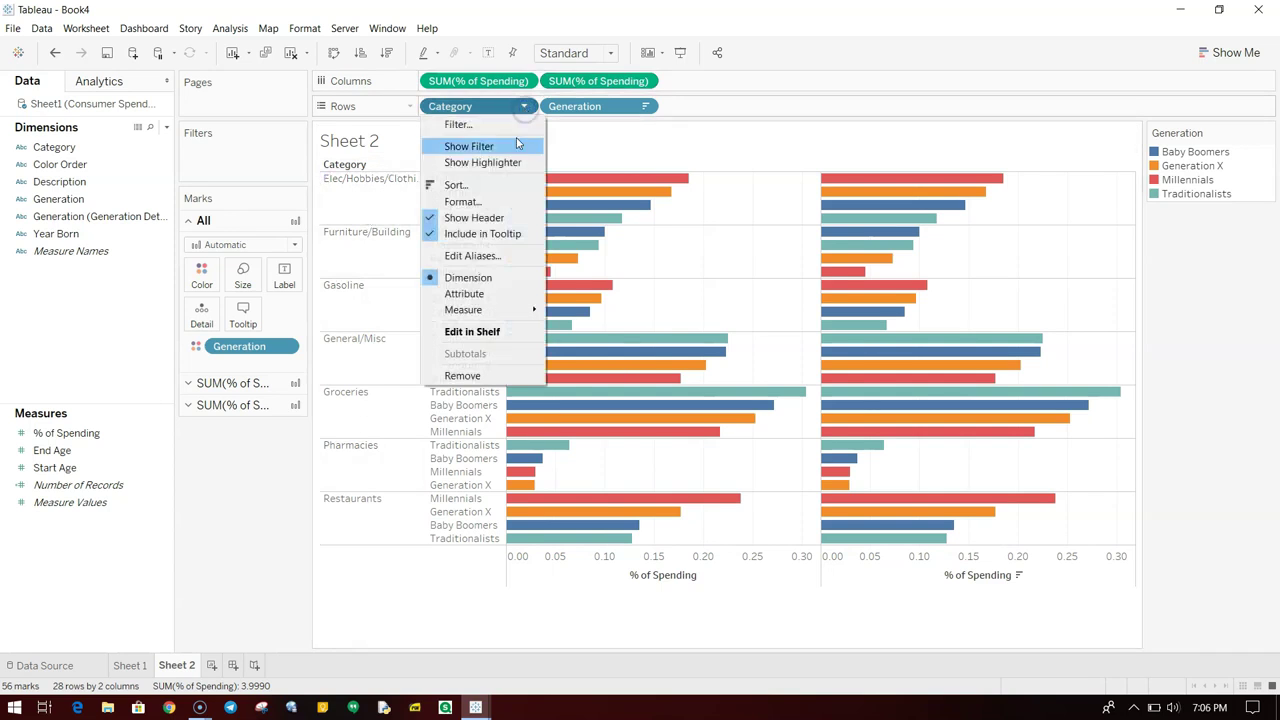
click(498, 219)
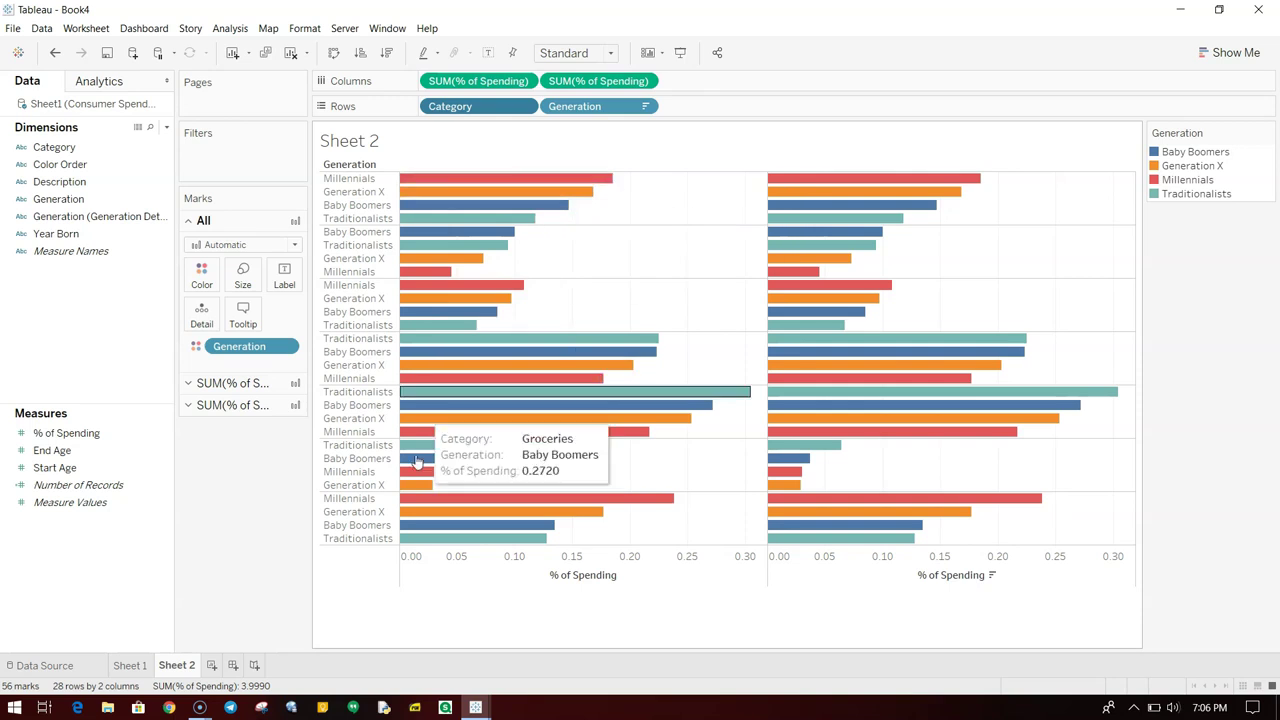
click(257, 386)
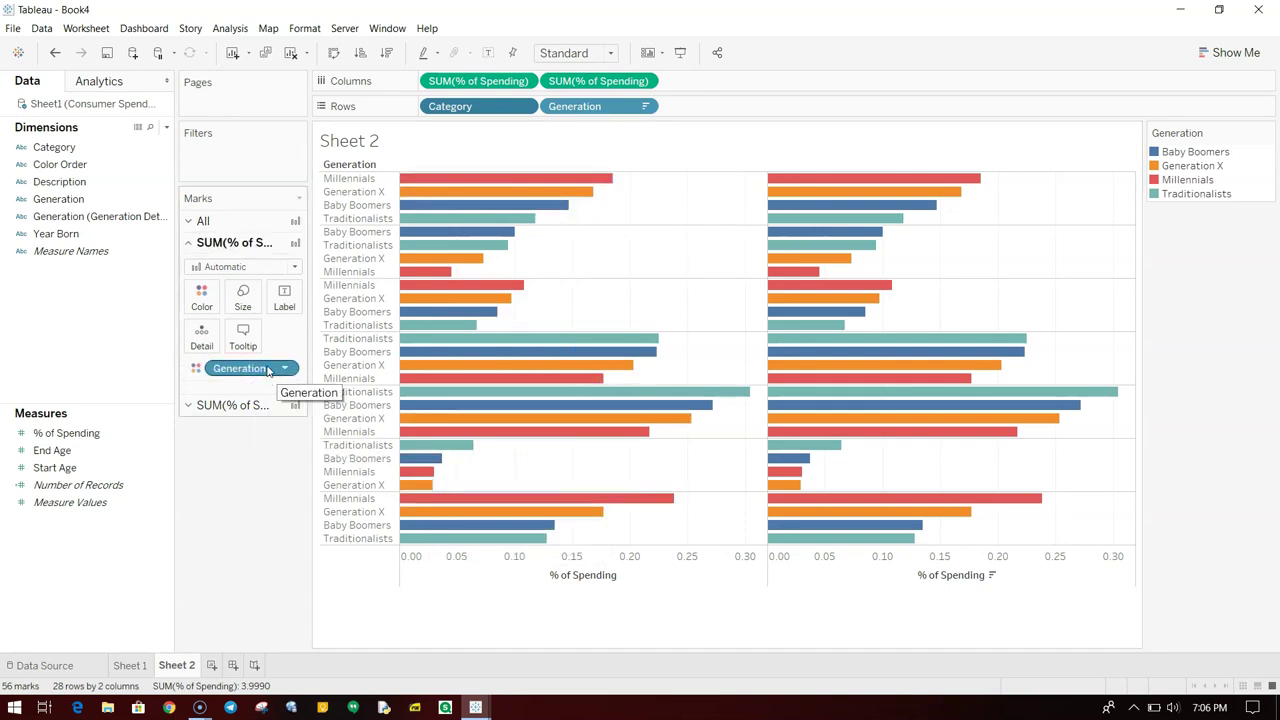
click(201, 297)
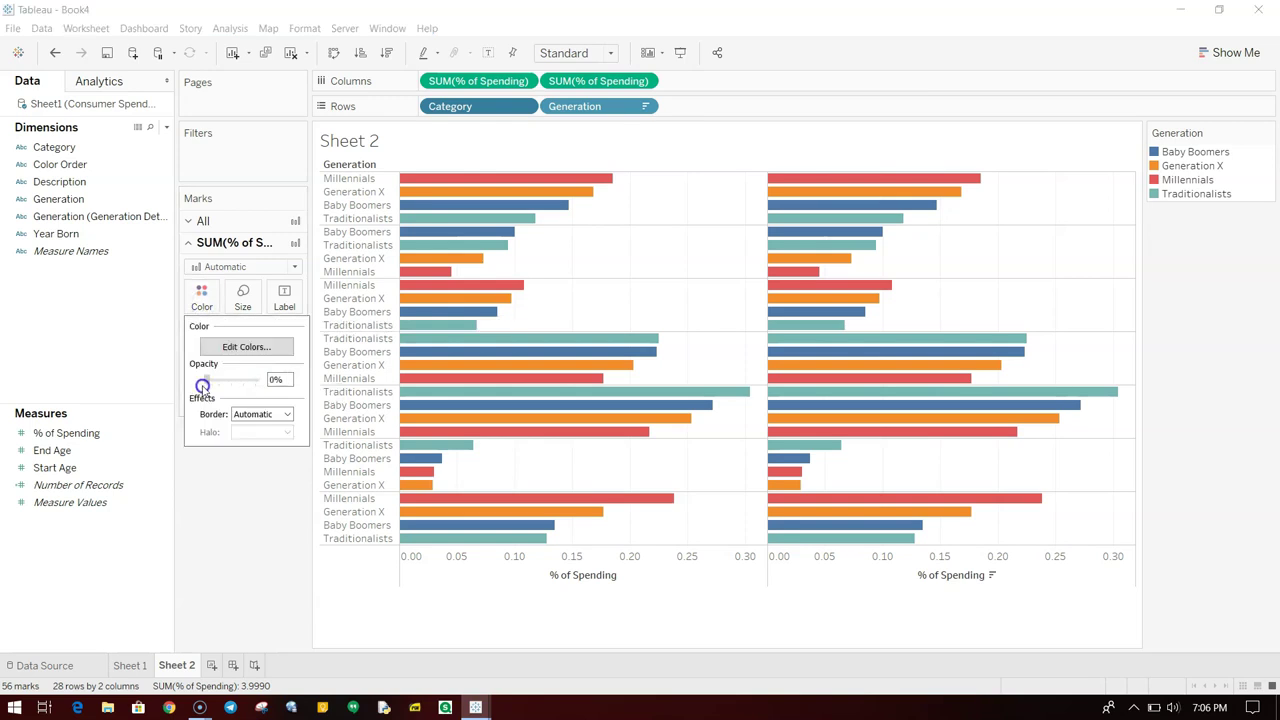
click(243, 522)
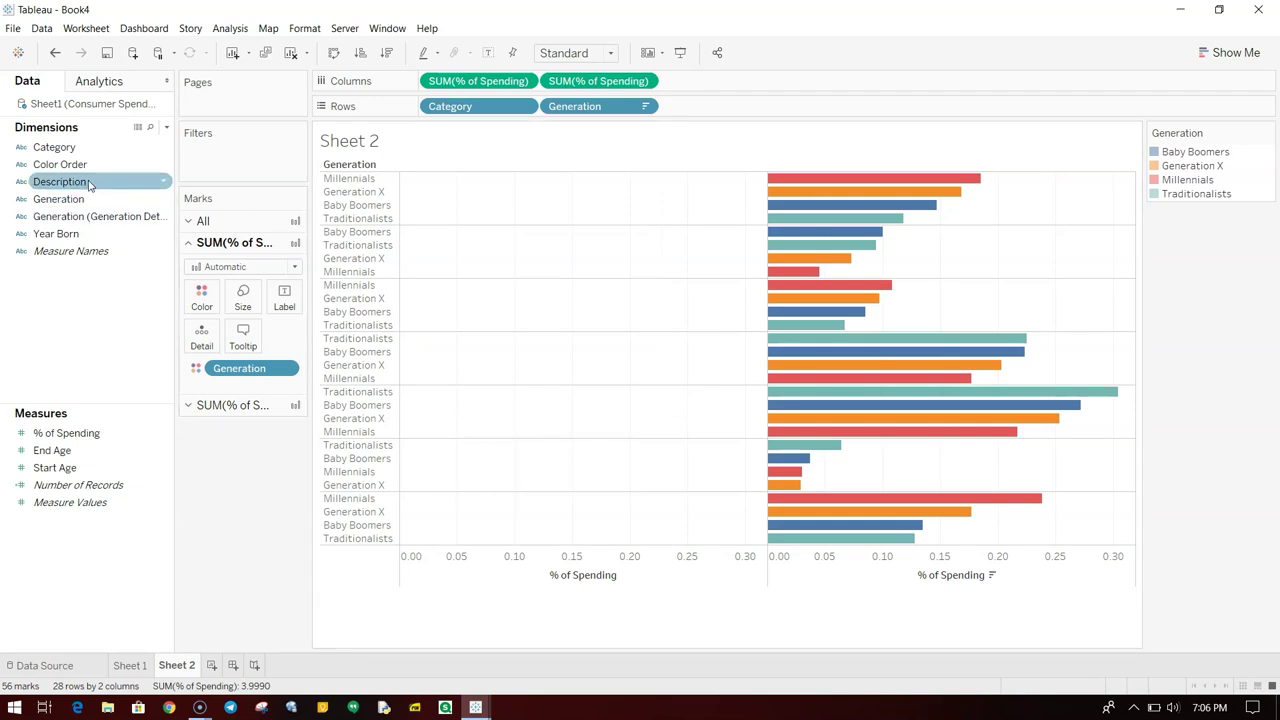
Label the transparent first set of bars with Generation and align the labels left horizontally.
drag(85, 198, 284, 302)
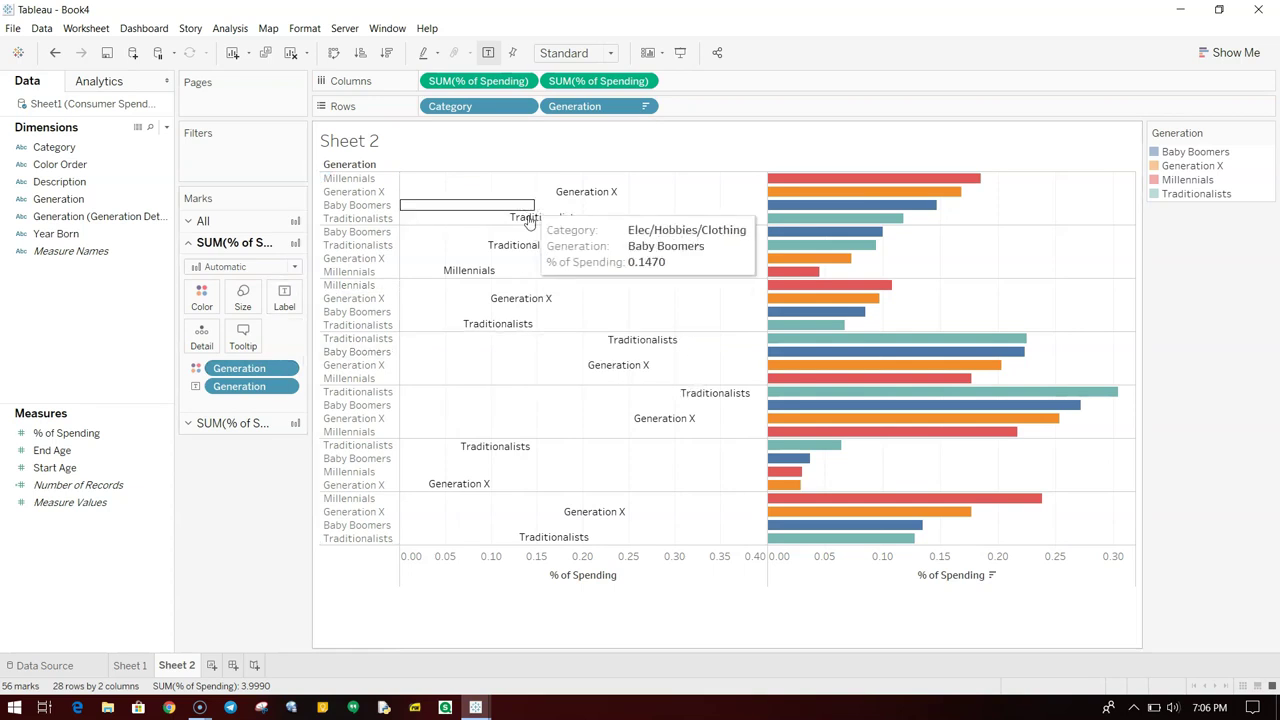
click(286, 306)
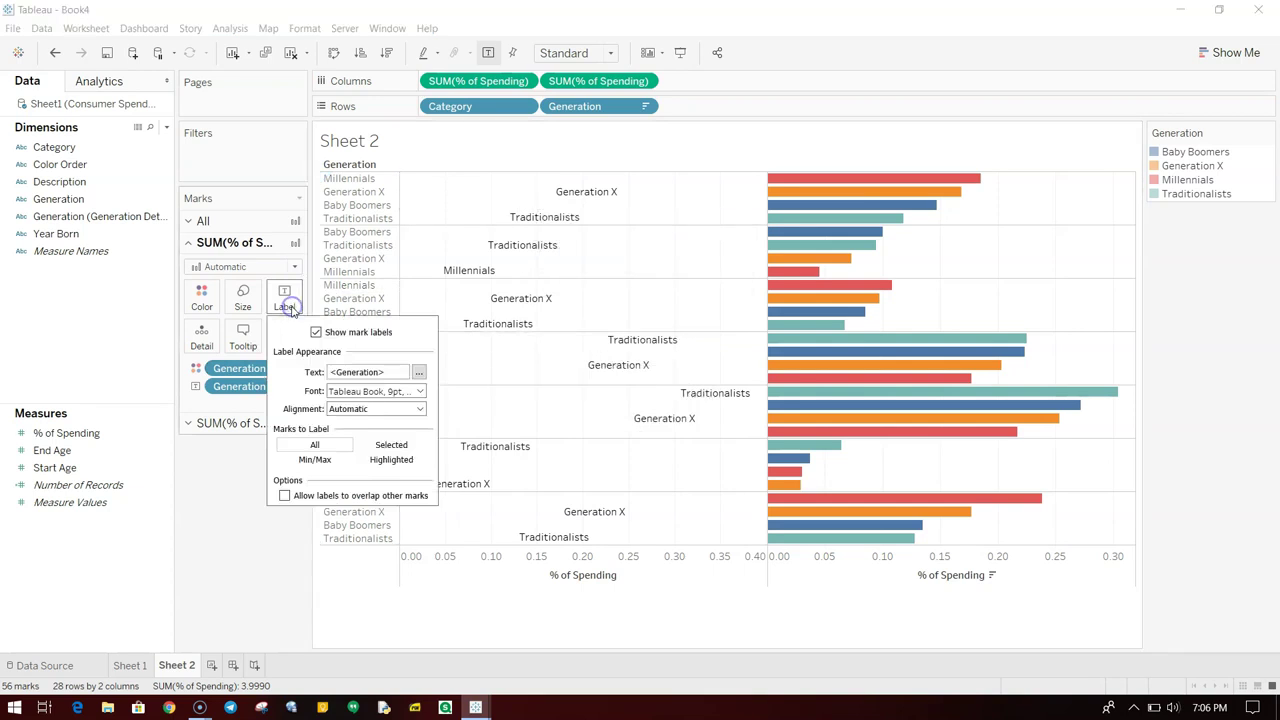
click(417, 409)
click(352, 467)
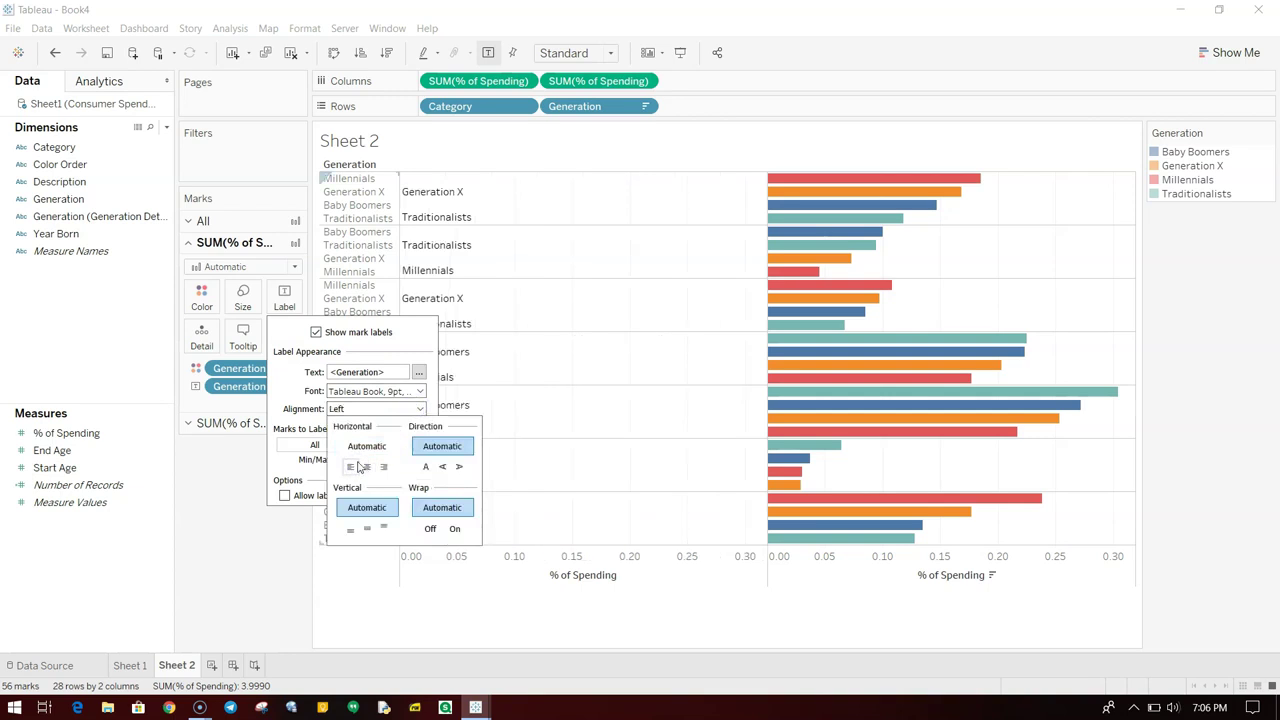
Hide the Generation row headers and fit the chart to Entire View.
right_click(355, 207)
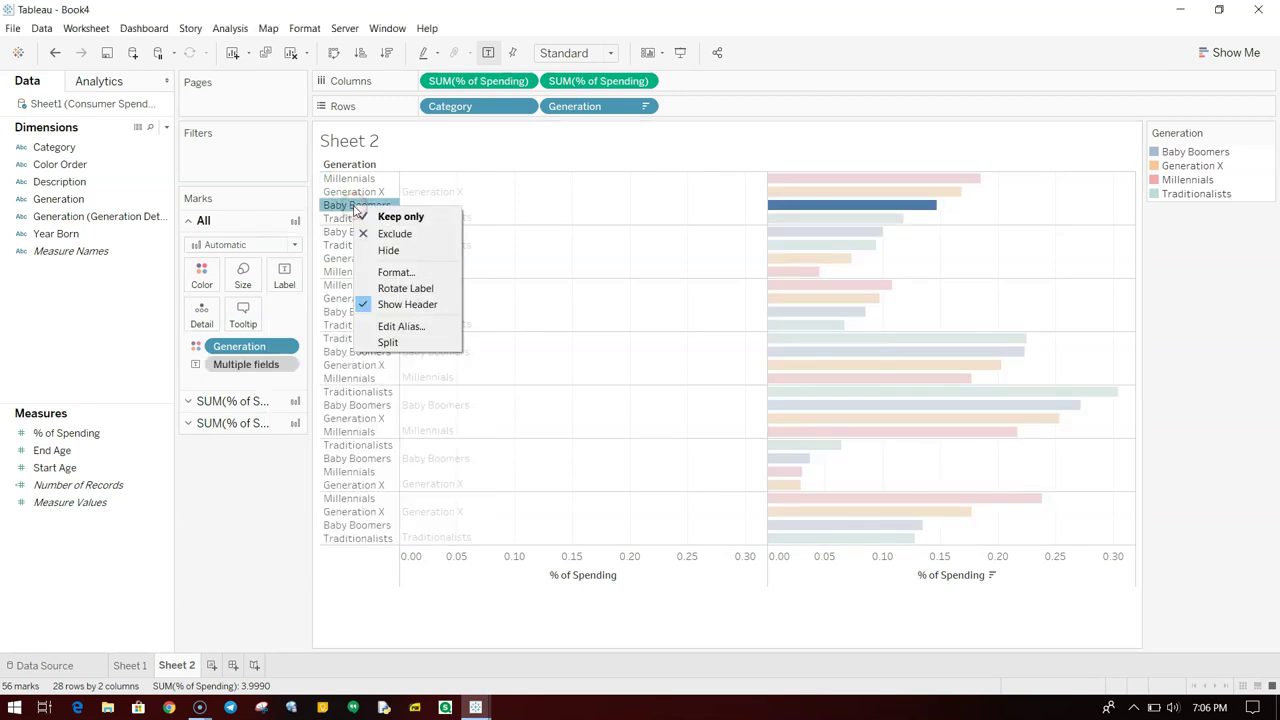
click(385, 305)
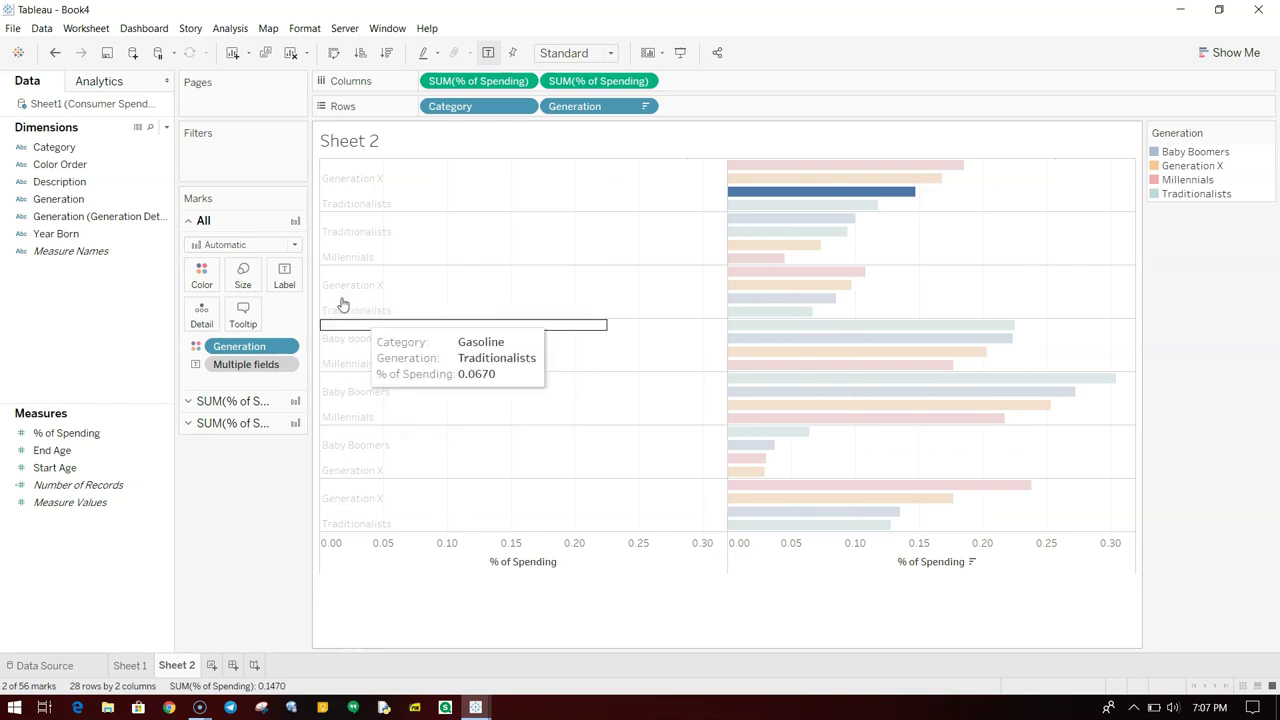
click(749, 191)
click(590, 197)
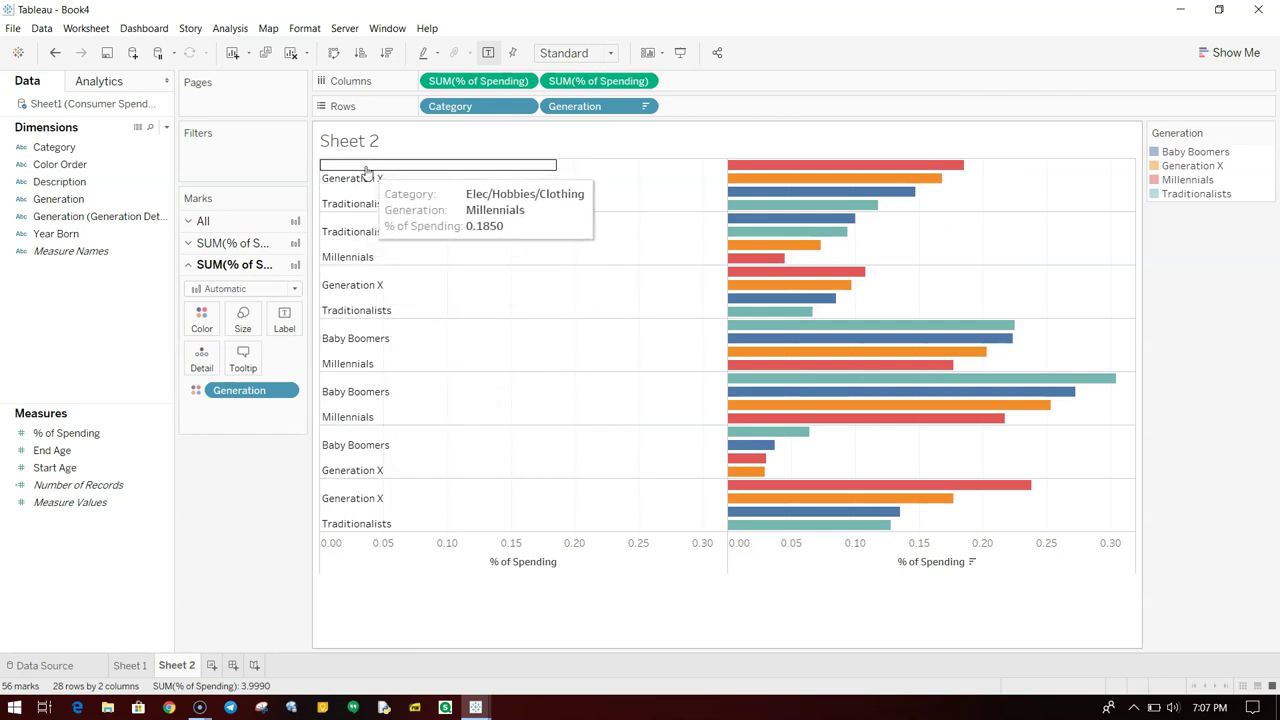
click(611, 52)
click(568, 114)
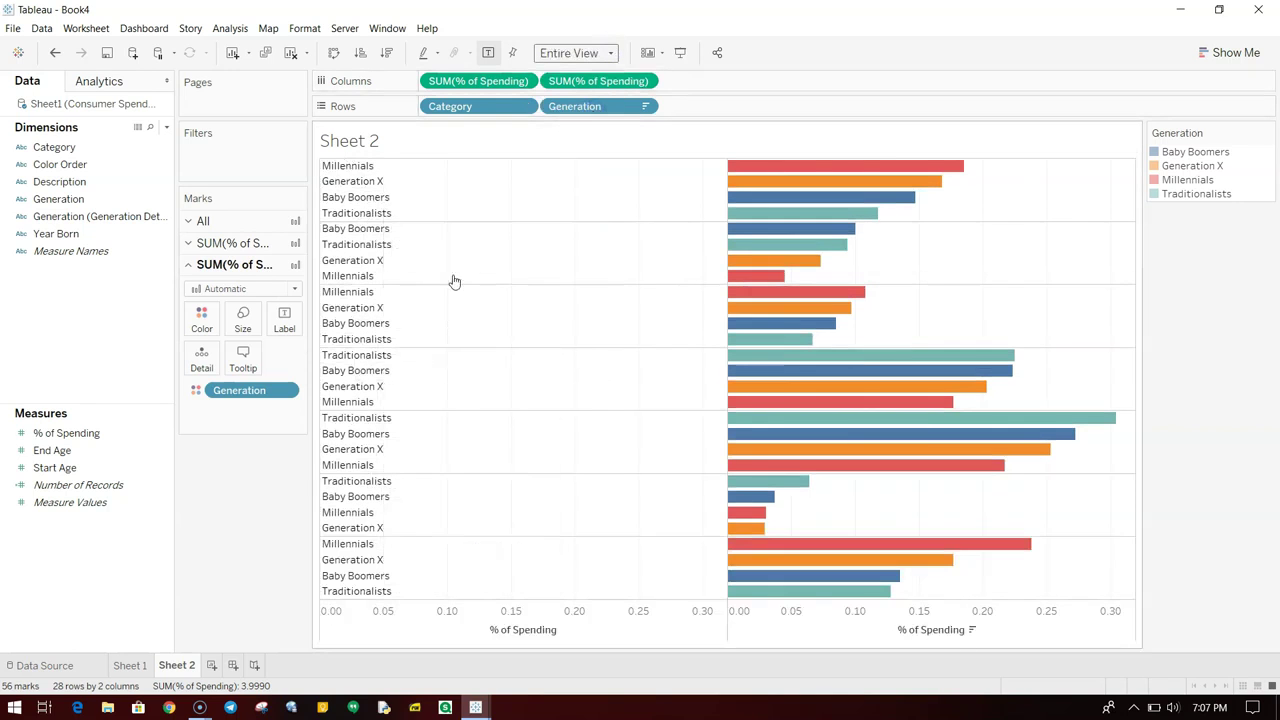
Combine the two SUM(% of Spending) measures on a dual axis and set the second measure's mark type to Bar.
click(645, 81)
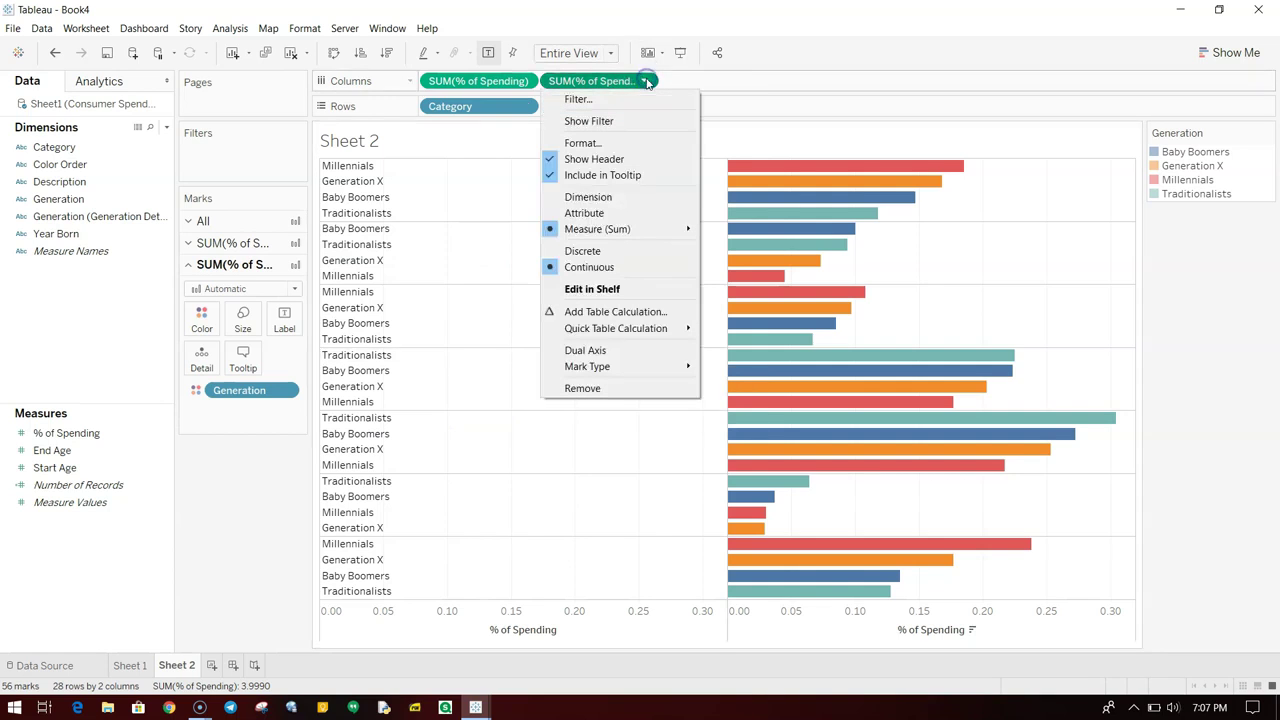
click(627, 350)
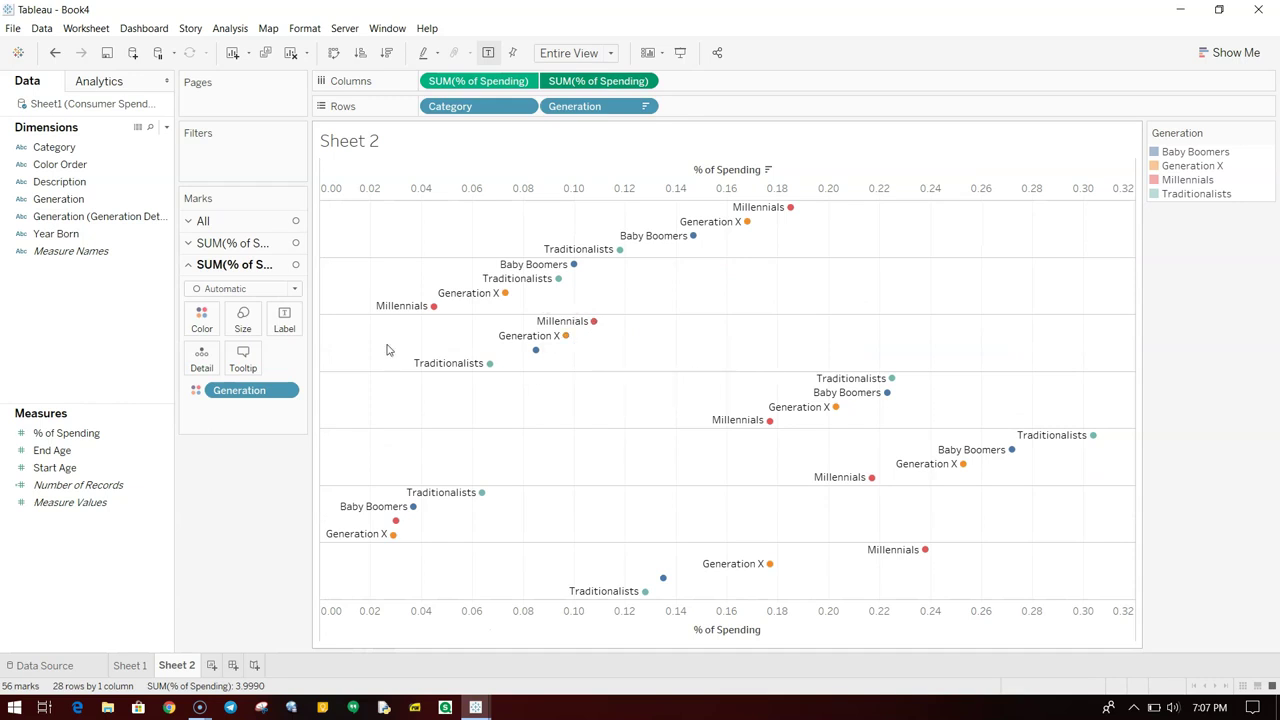
click(288, 290)
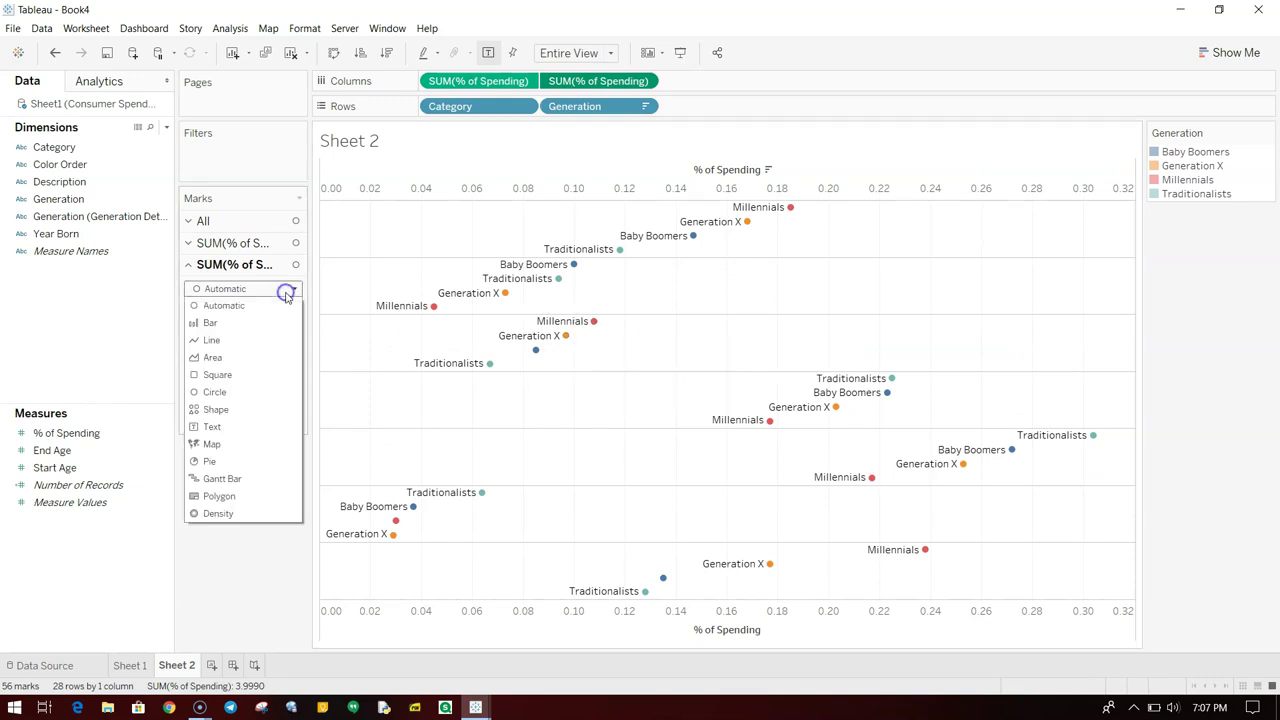
click(274, 326)
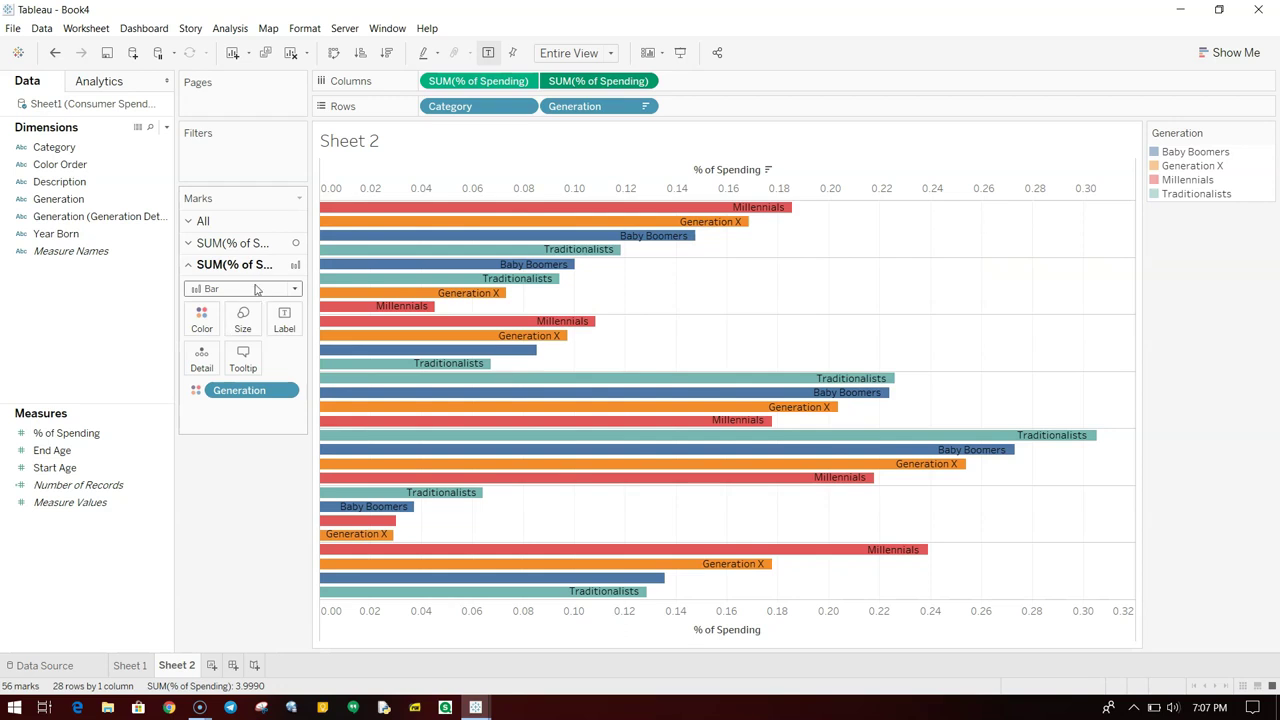
Try center alignment for the first measure's Generation labels and return them to left alignment.
click(276, 243)
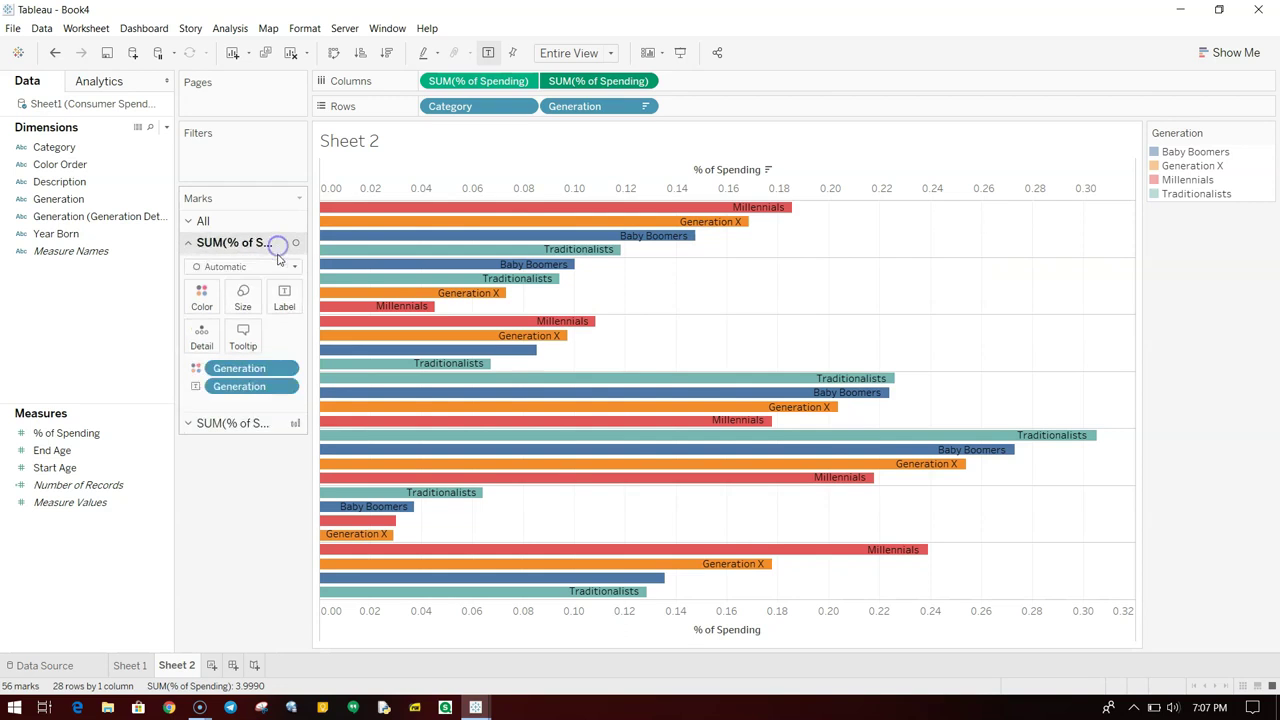
click(285, 298)
click(365, 410)
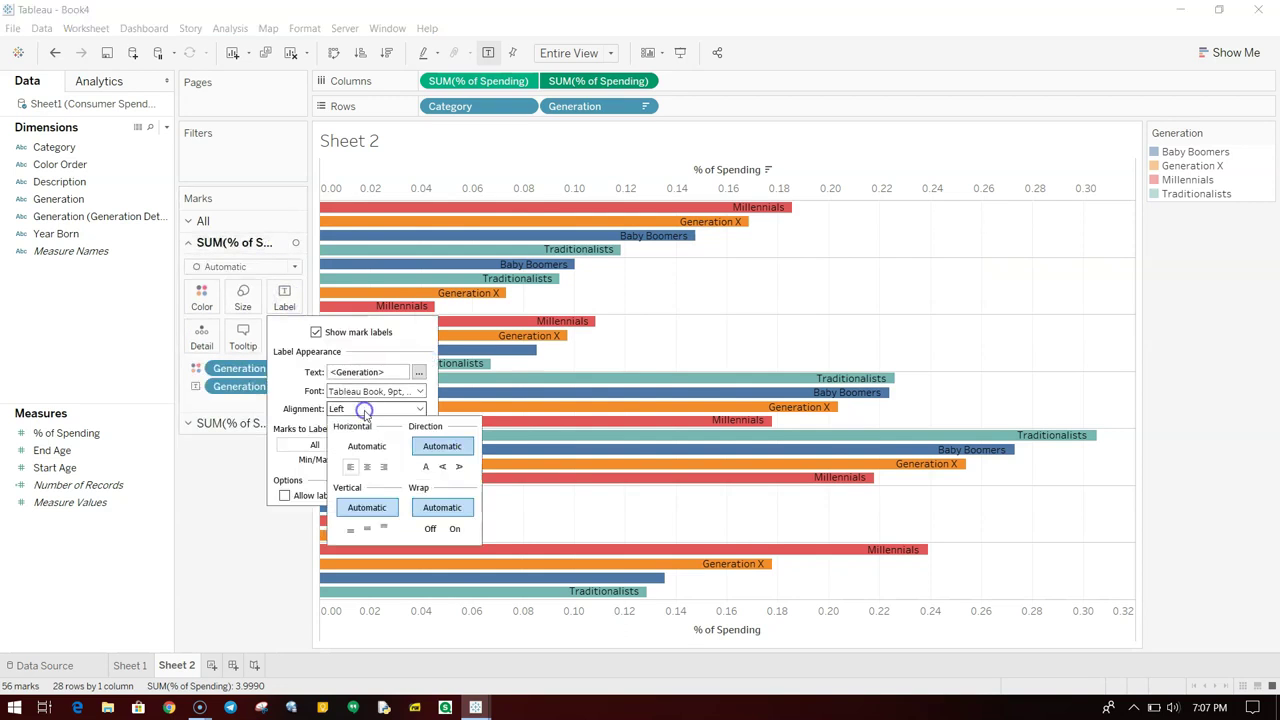
click(367, 467)
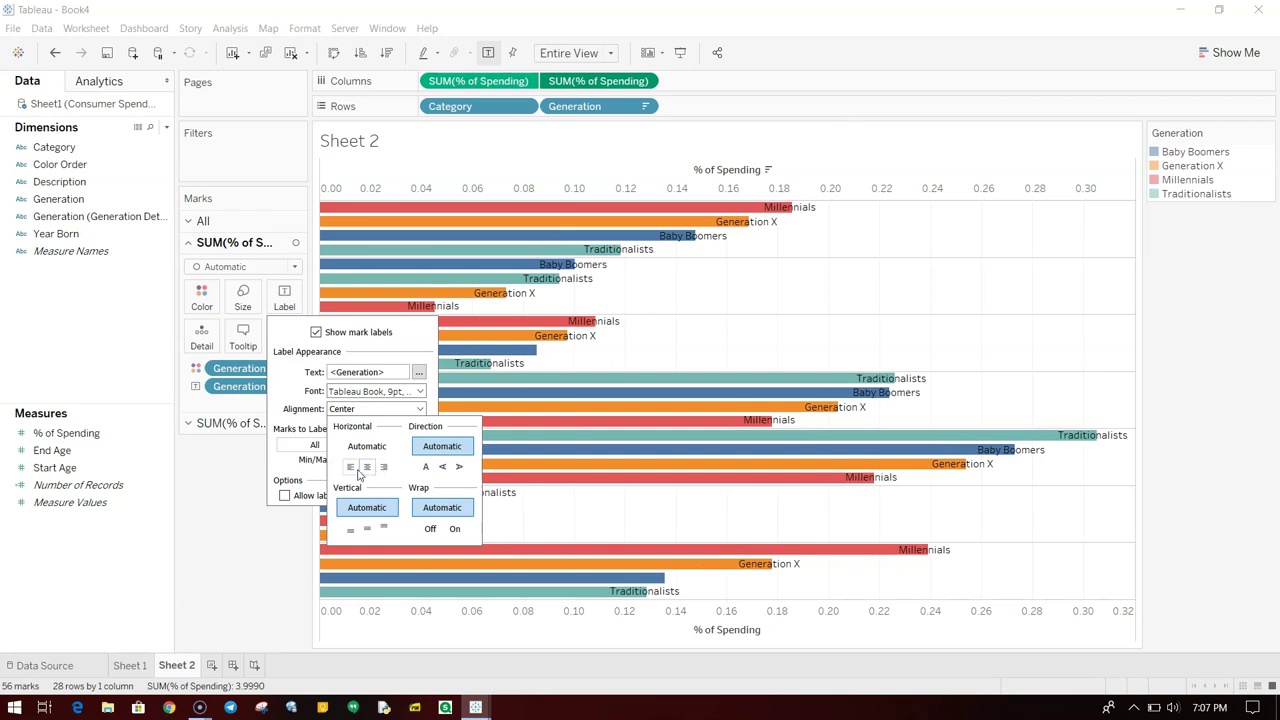
click(351, 467)
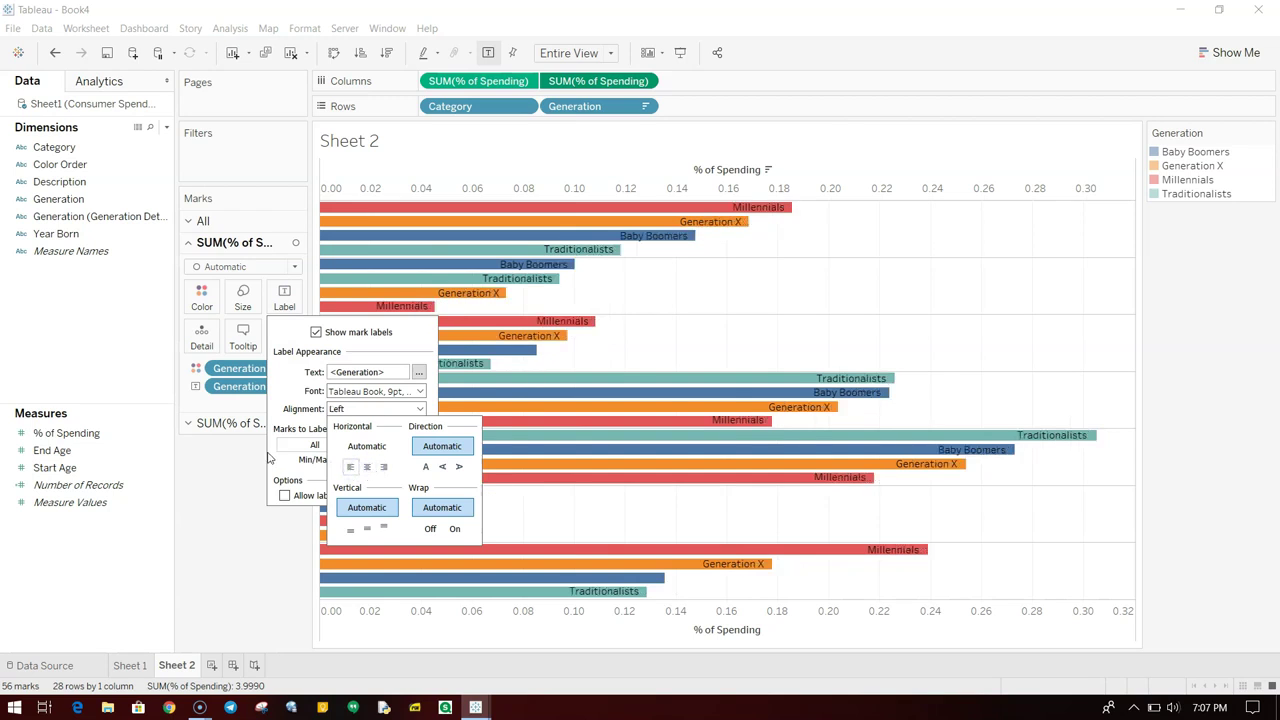
click(224, 493)
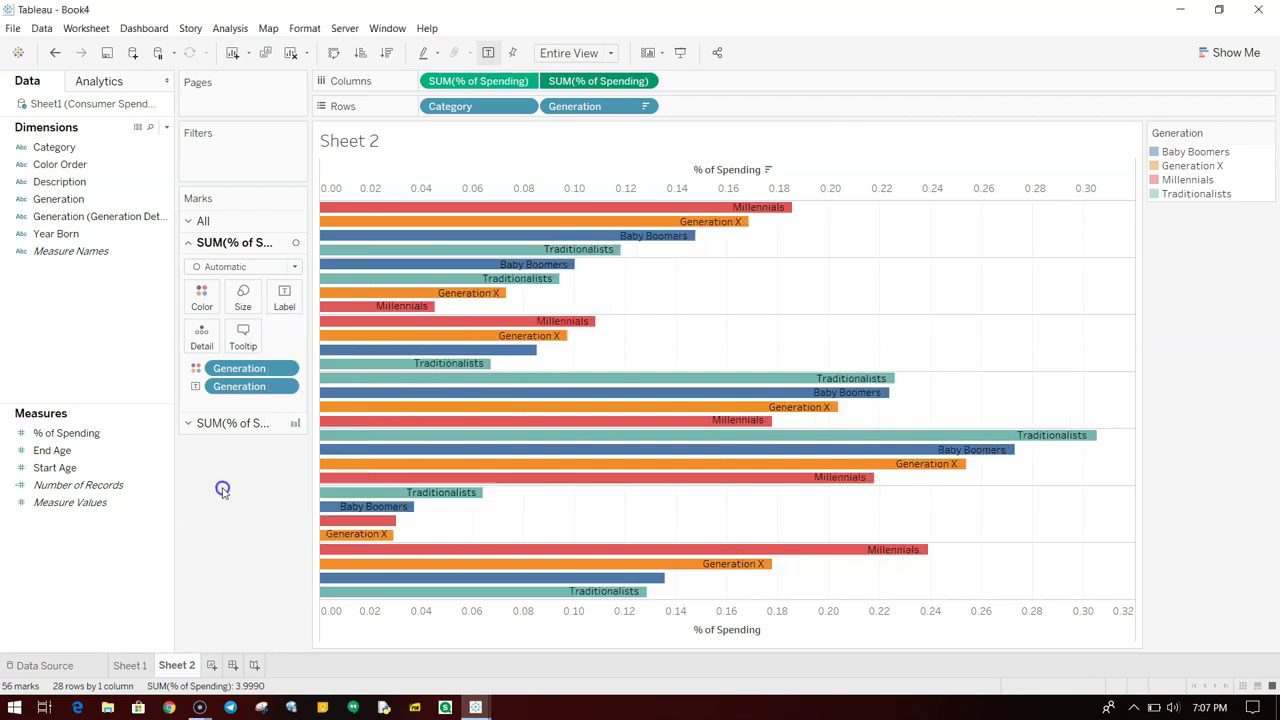
Try synchronizing the two % of Spending axes.
click(251, 424)
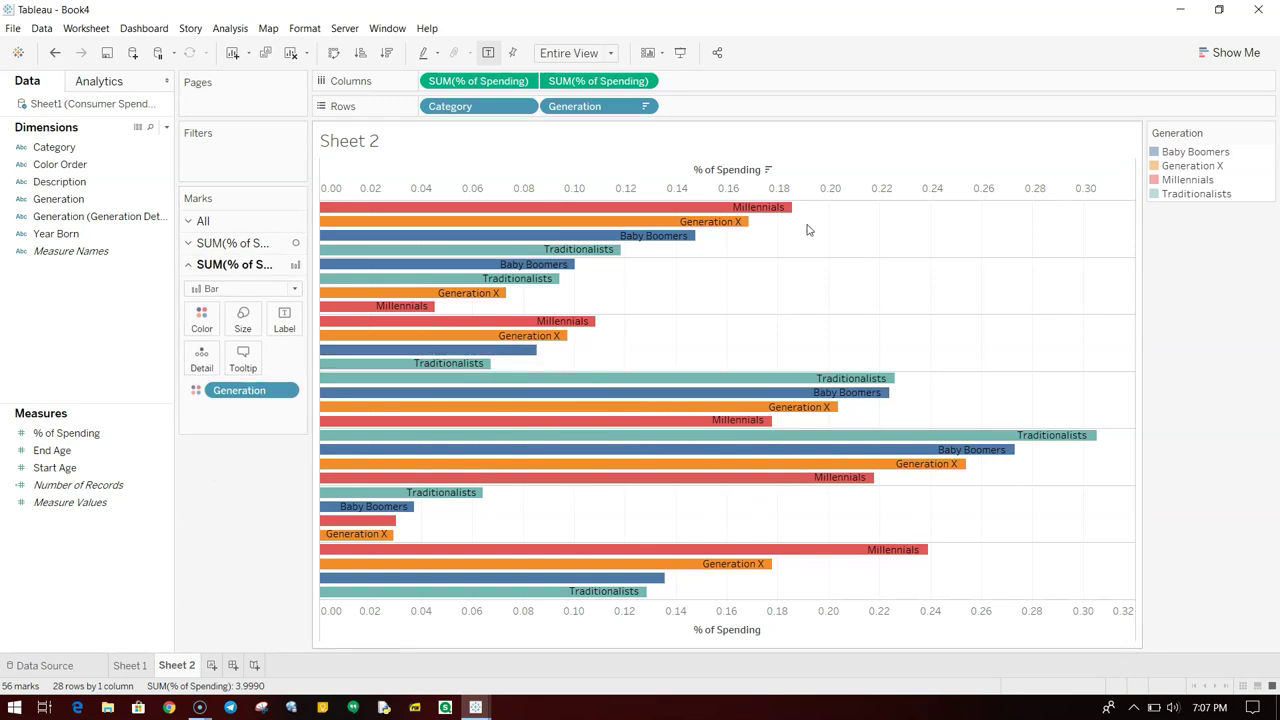
right_click(815, 190)
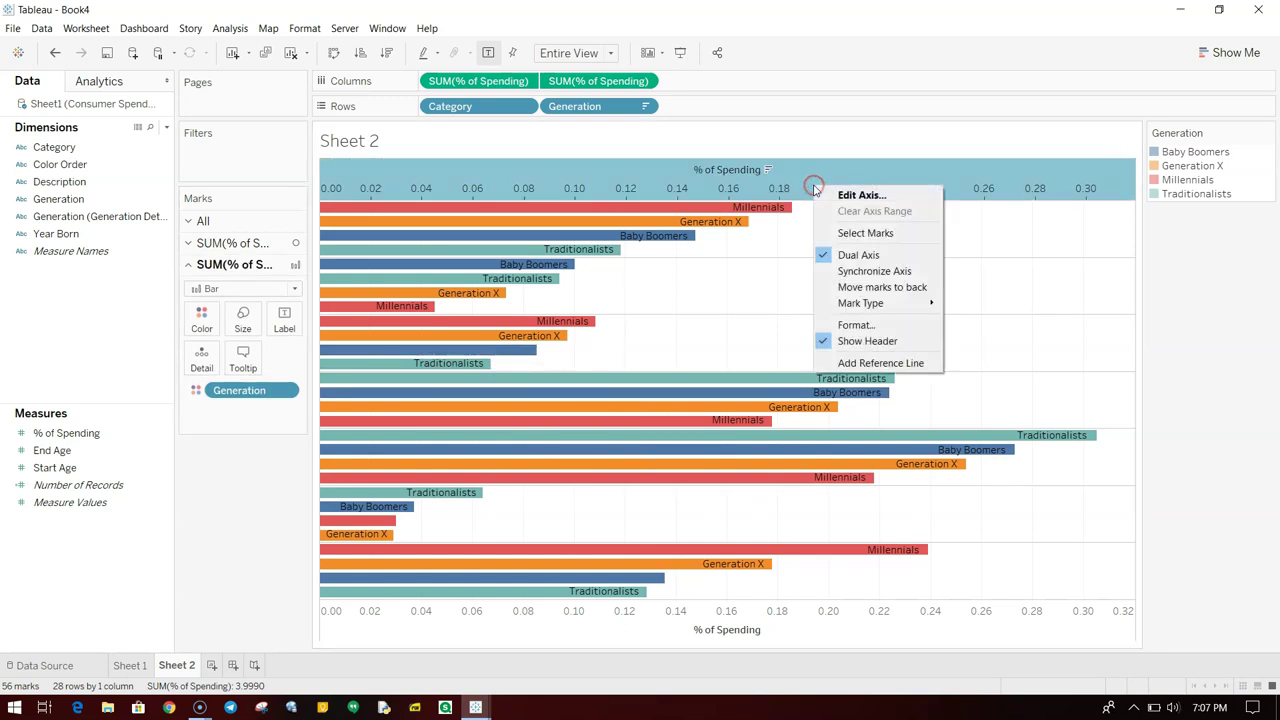
click(868, 271)
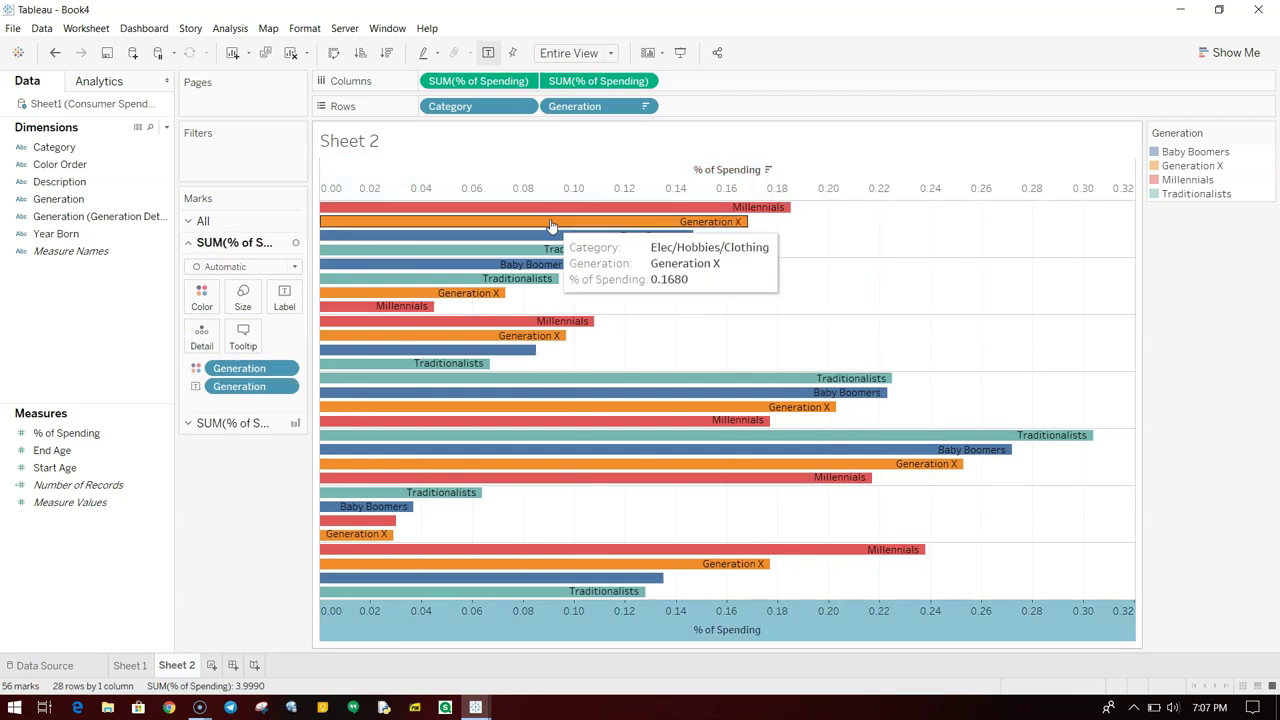
Try setting left horizontal alignment for the second % of Spending measure's mark labels.
click(249, 431)
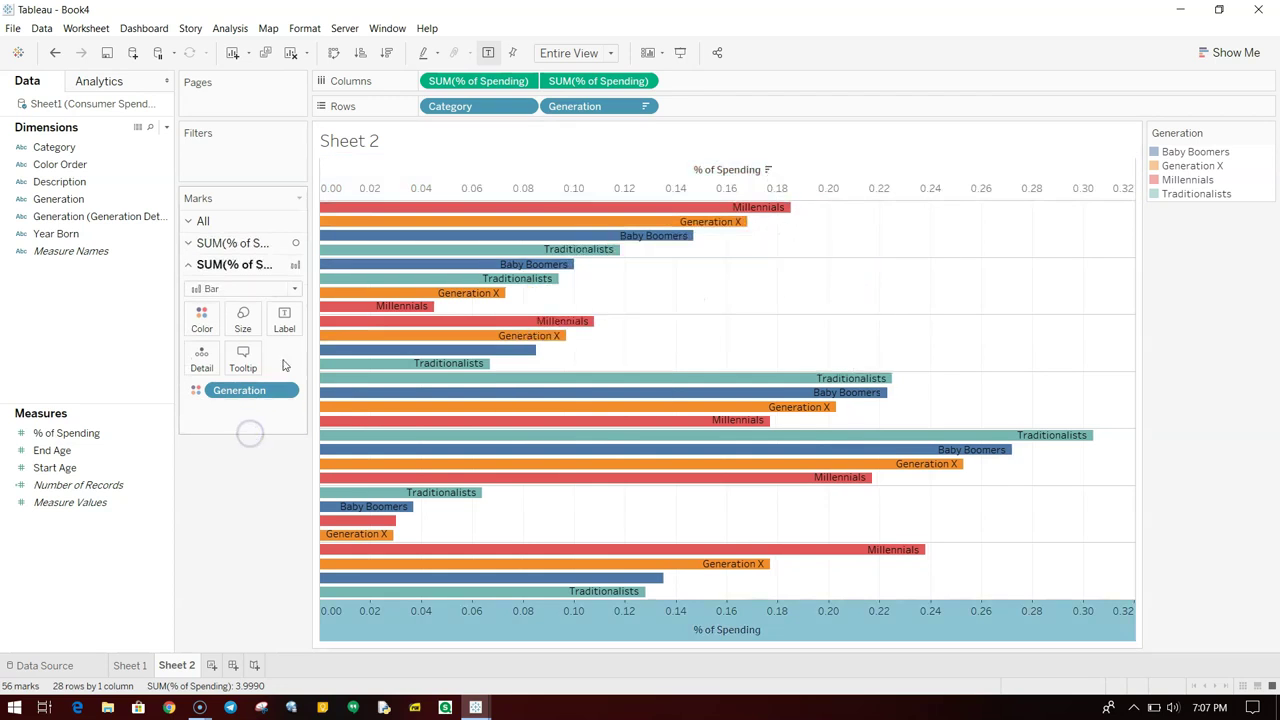
click(284, 318)
click(357, 430)
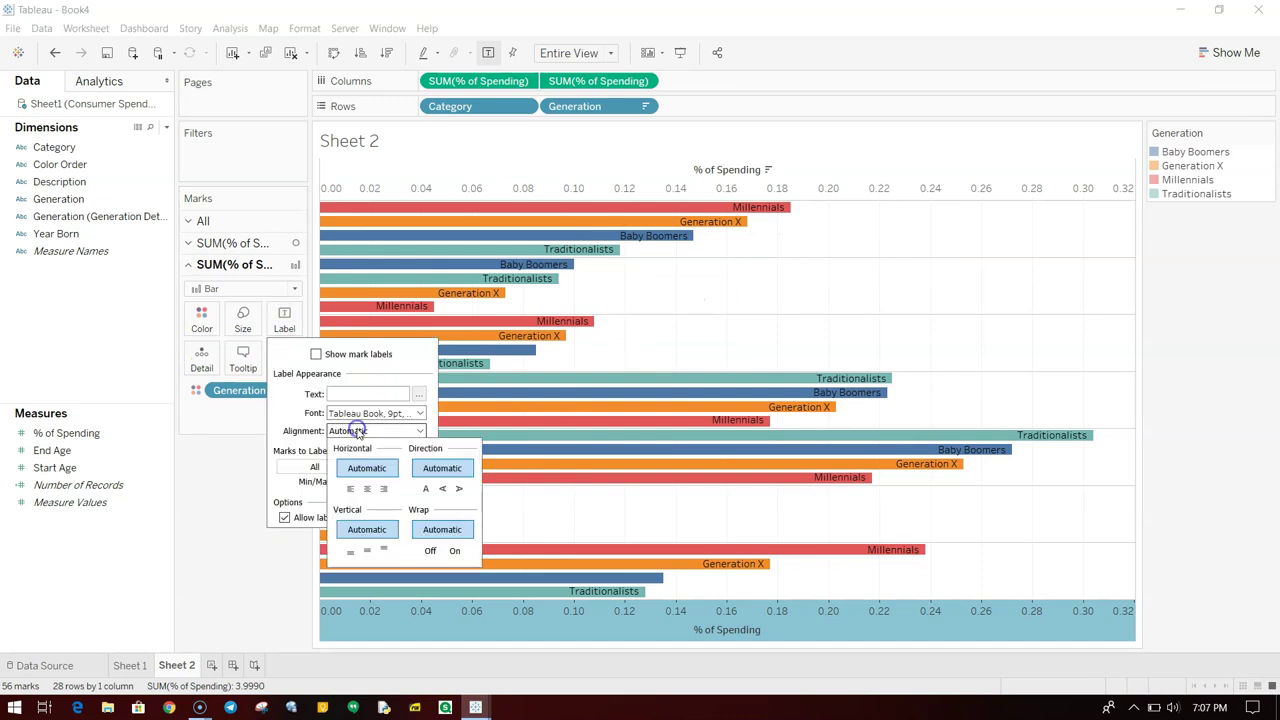
click(351, 489)
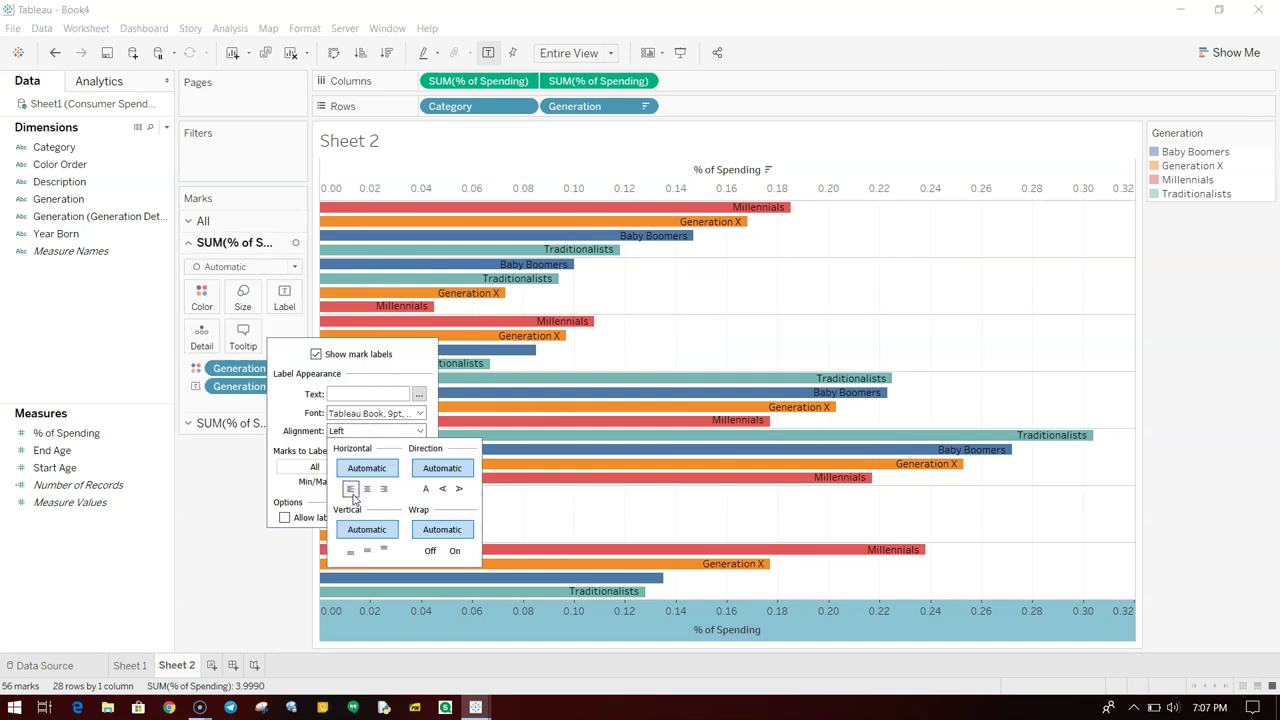
click(279, 582)
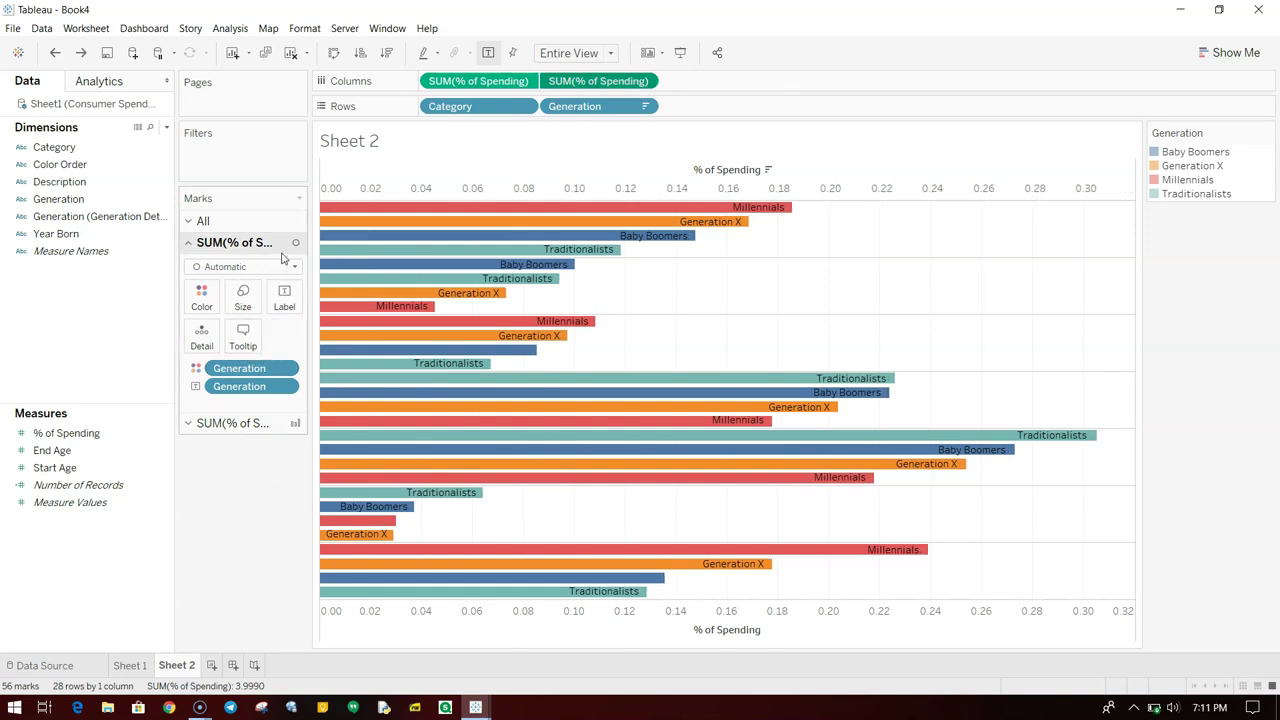
Change the first SUM(% of Spending) measure's mark type from Automatic to Bar.
click(283, 268)
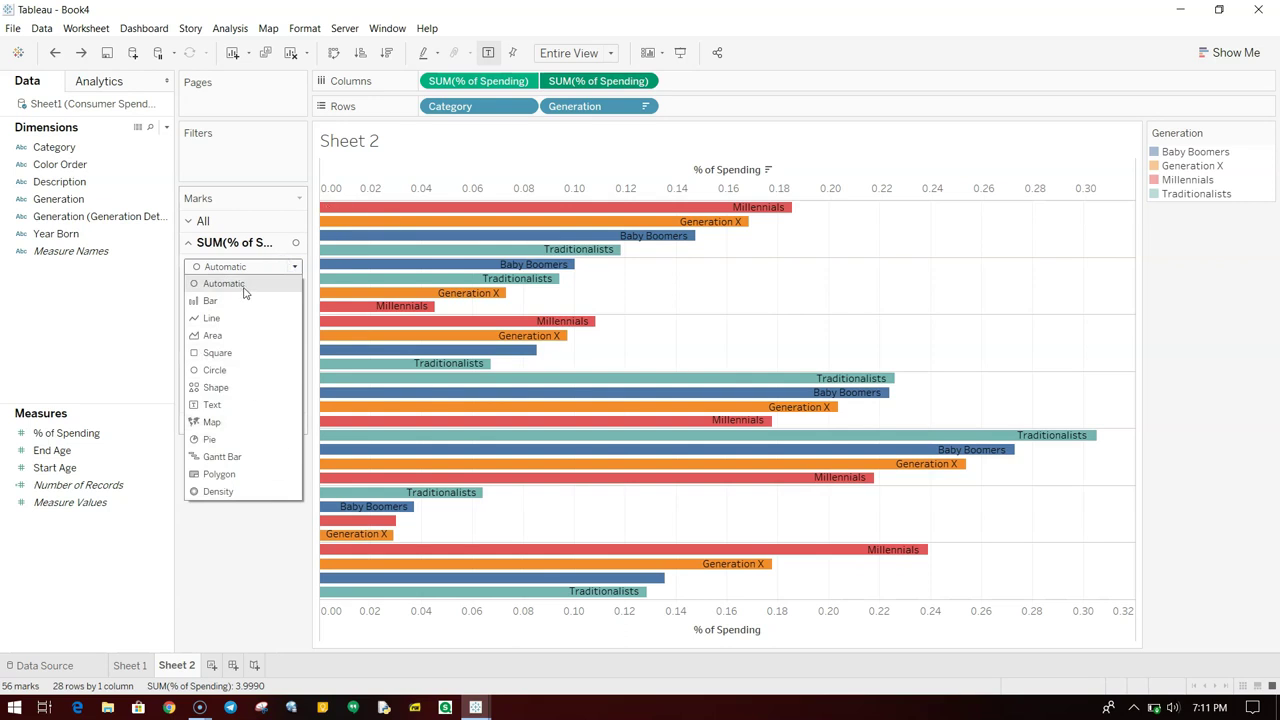
click(211, 300)
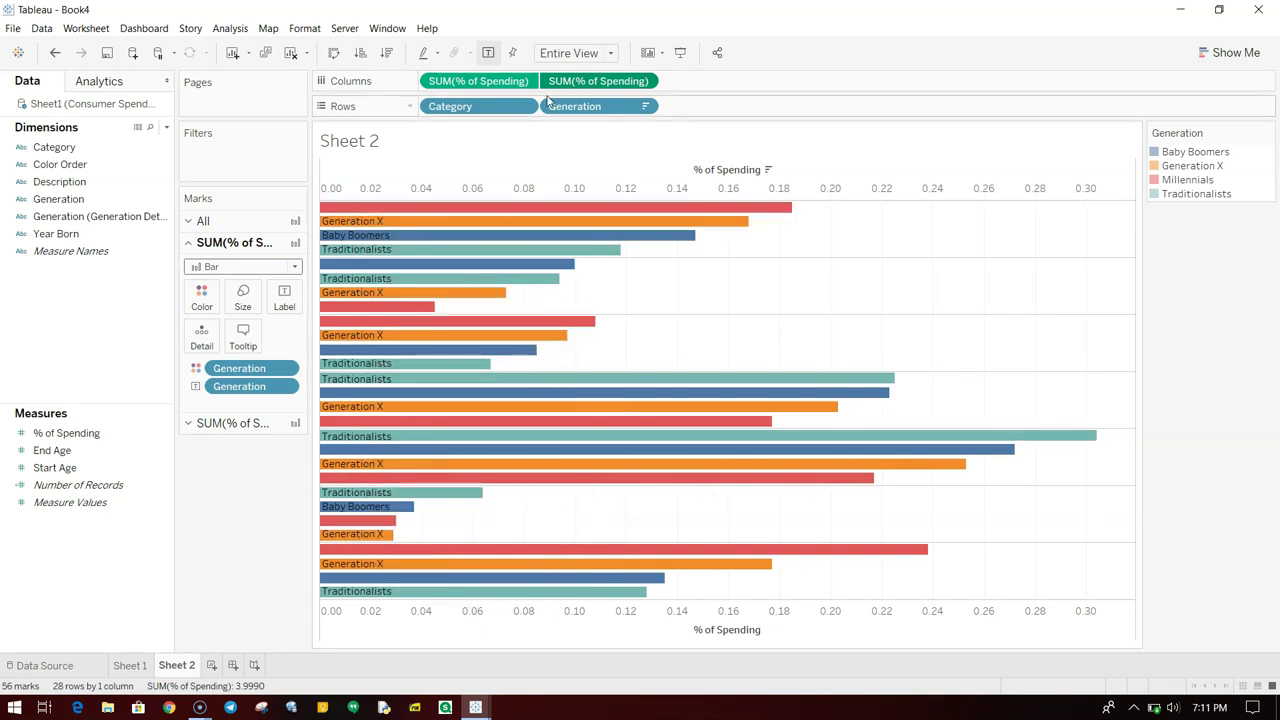
Hide both % of Spending axis headers and the sheet title.
right_click(641, 185)
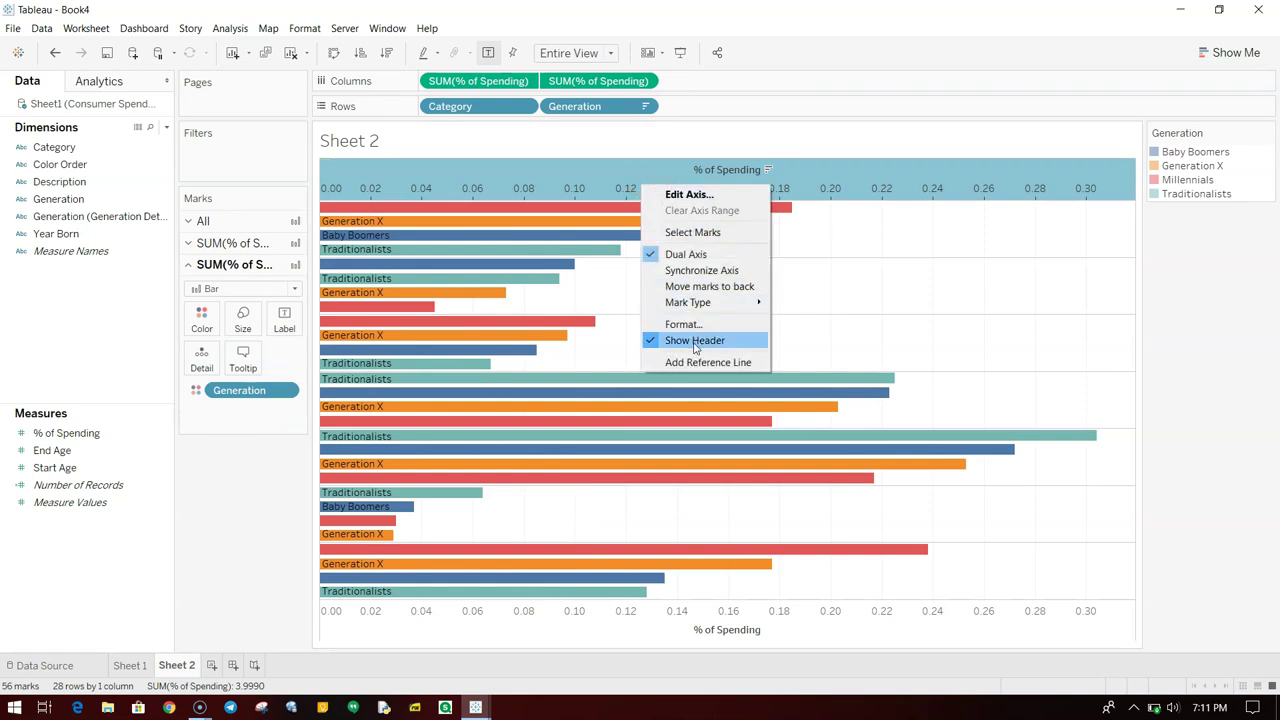
click(694, 340)
right_click(516, 141)
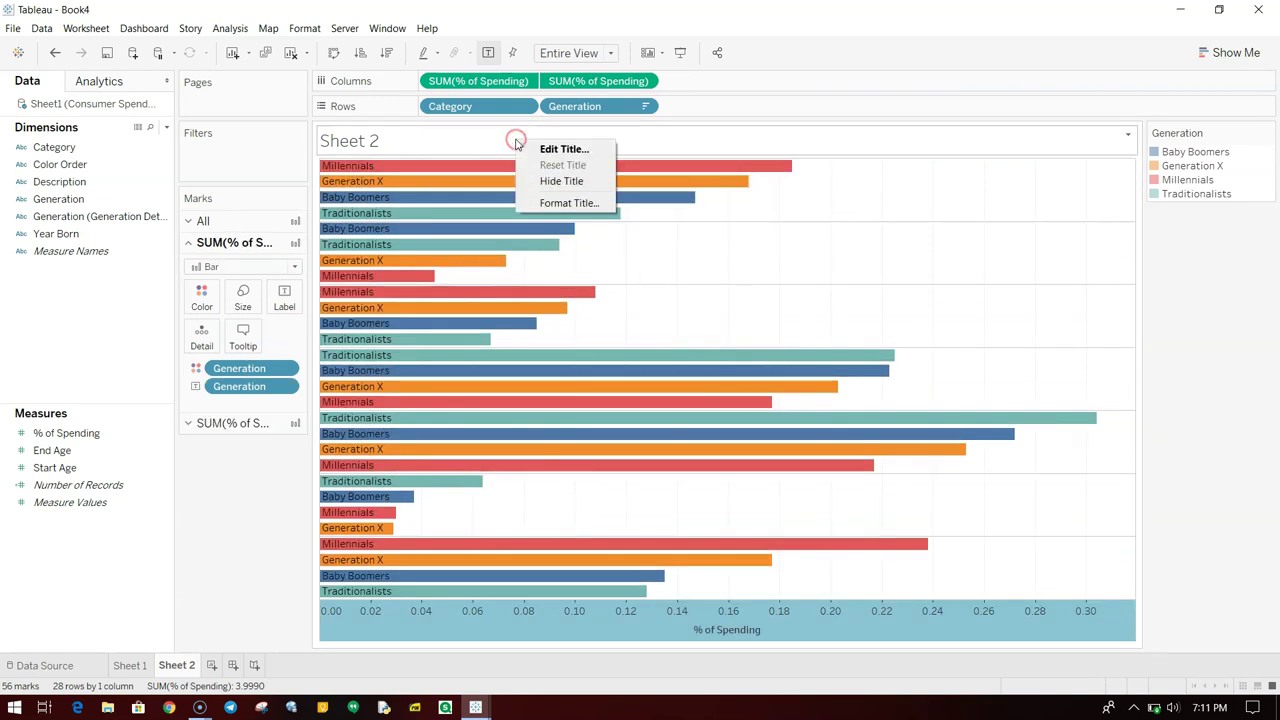
click(562, 181)
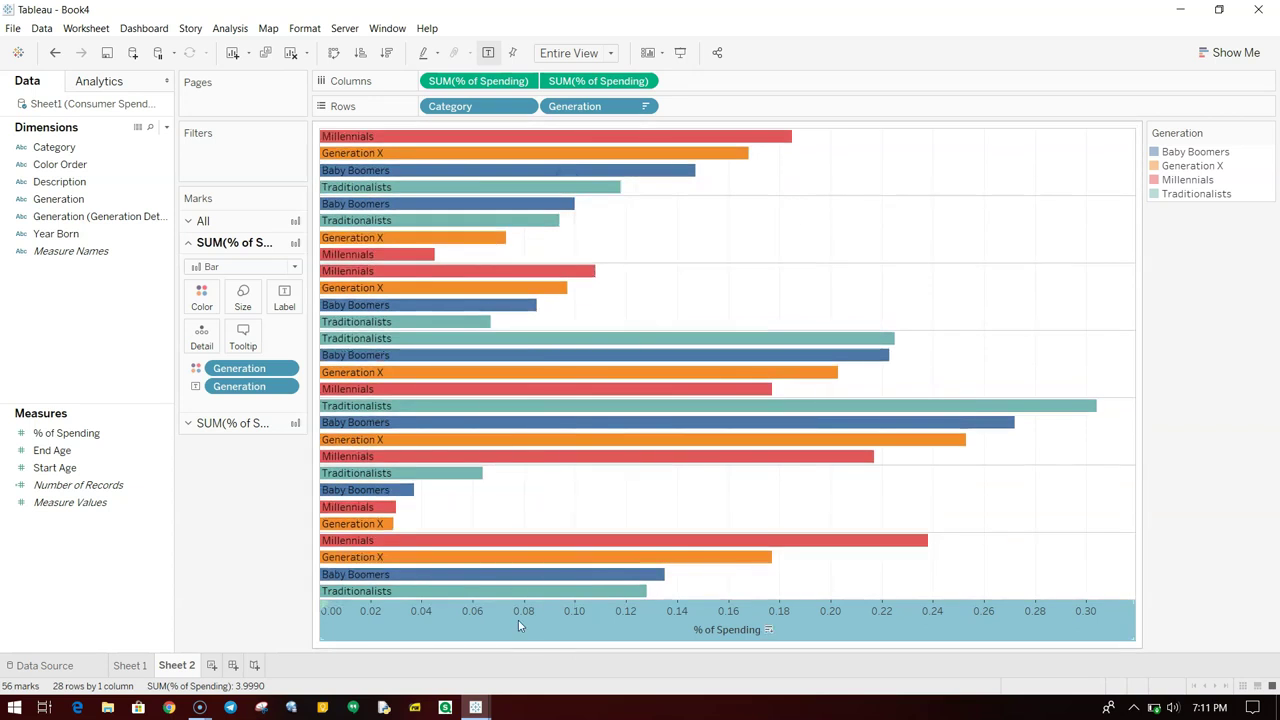
click(294, 577)
right_click(404, 626)
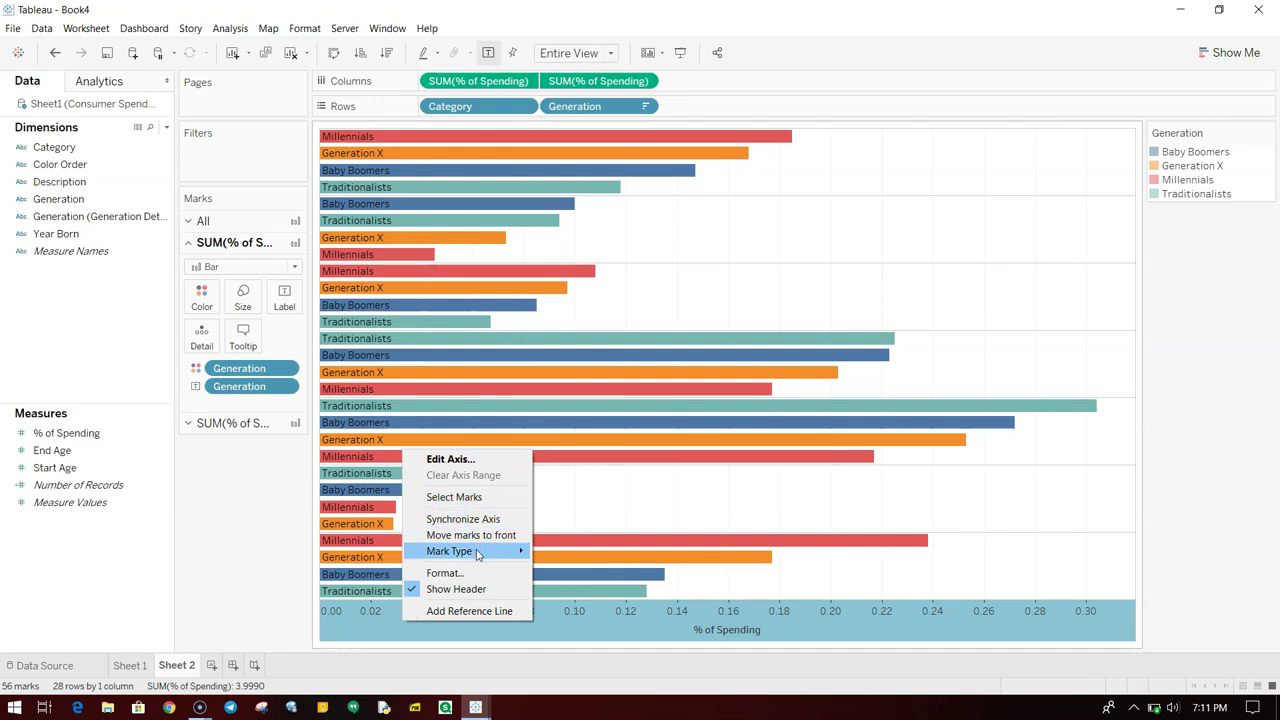
click(481, 588)
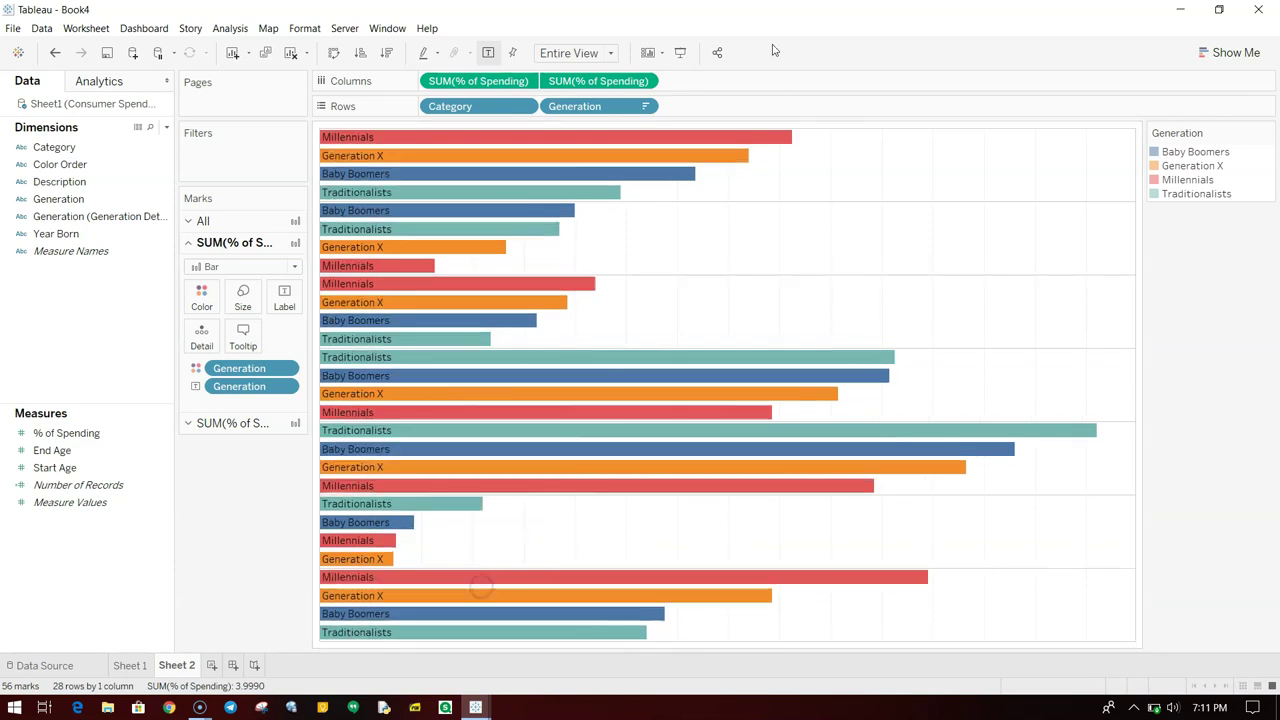
Show mark labels on the second SUM(% of Spending) measure's bars with left horizontal alignment.
click(258, 423)
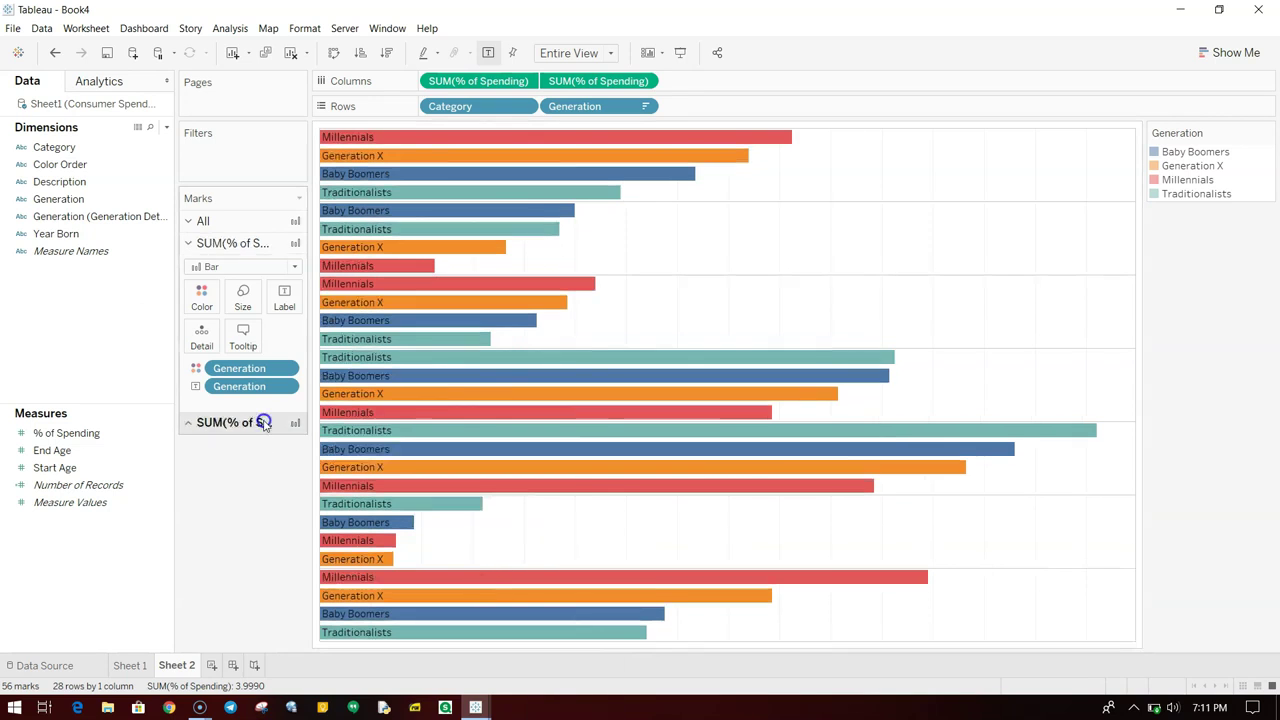
click(287, 317)
click(316, 354)
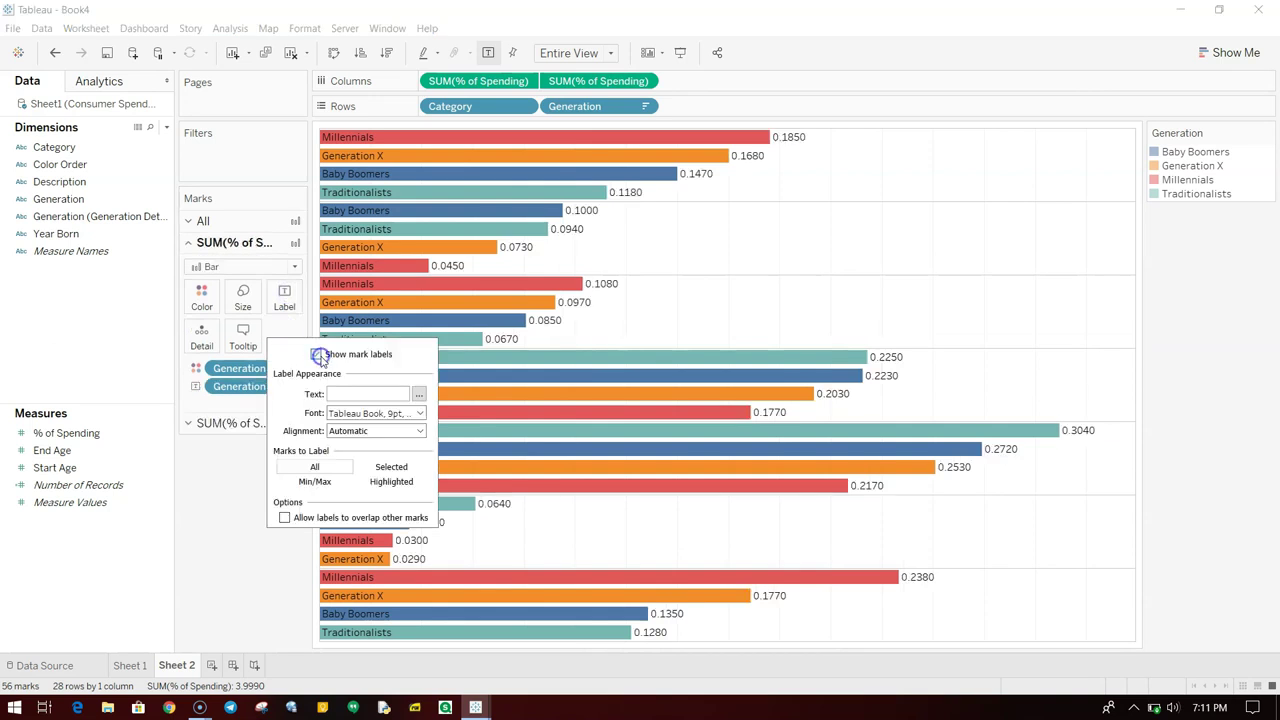
click(380, 431)
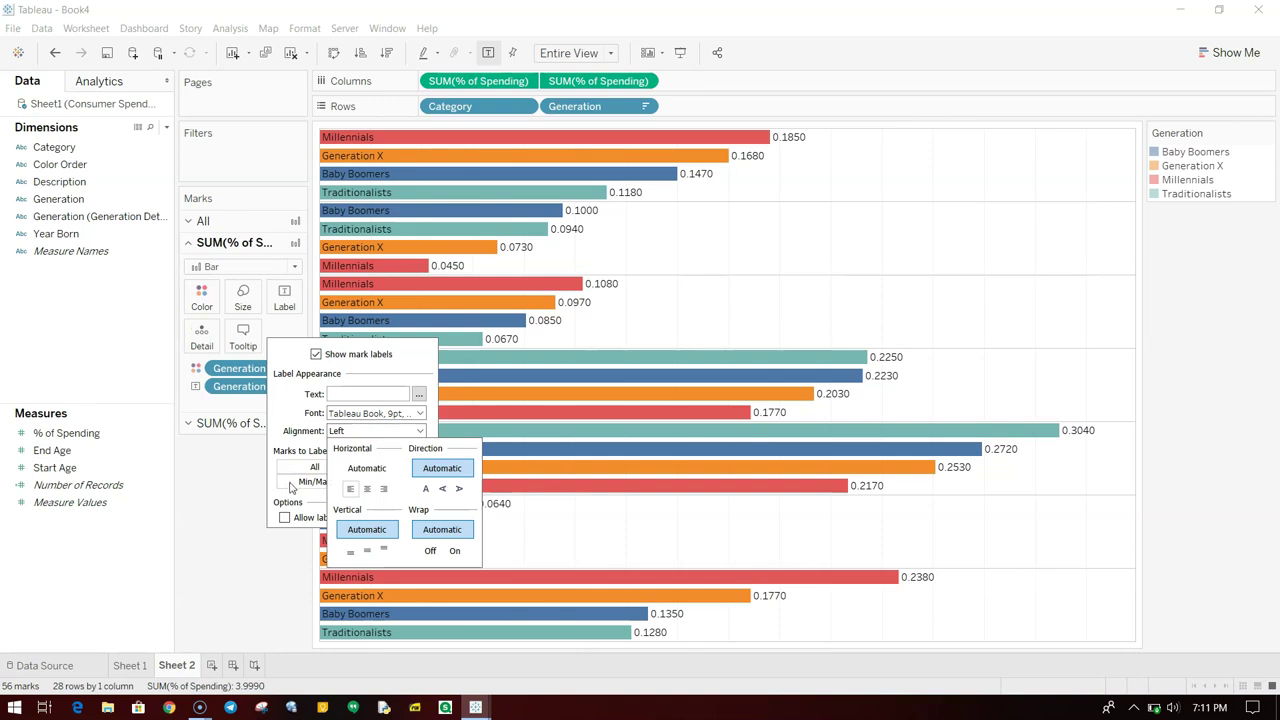
click(242, 540)
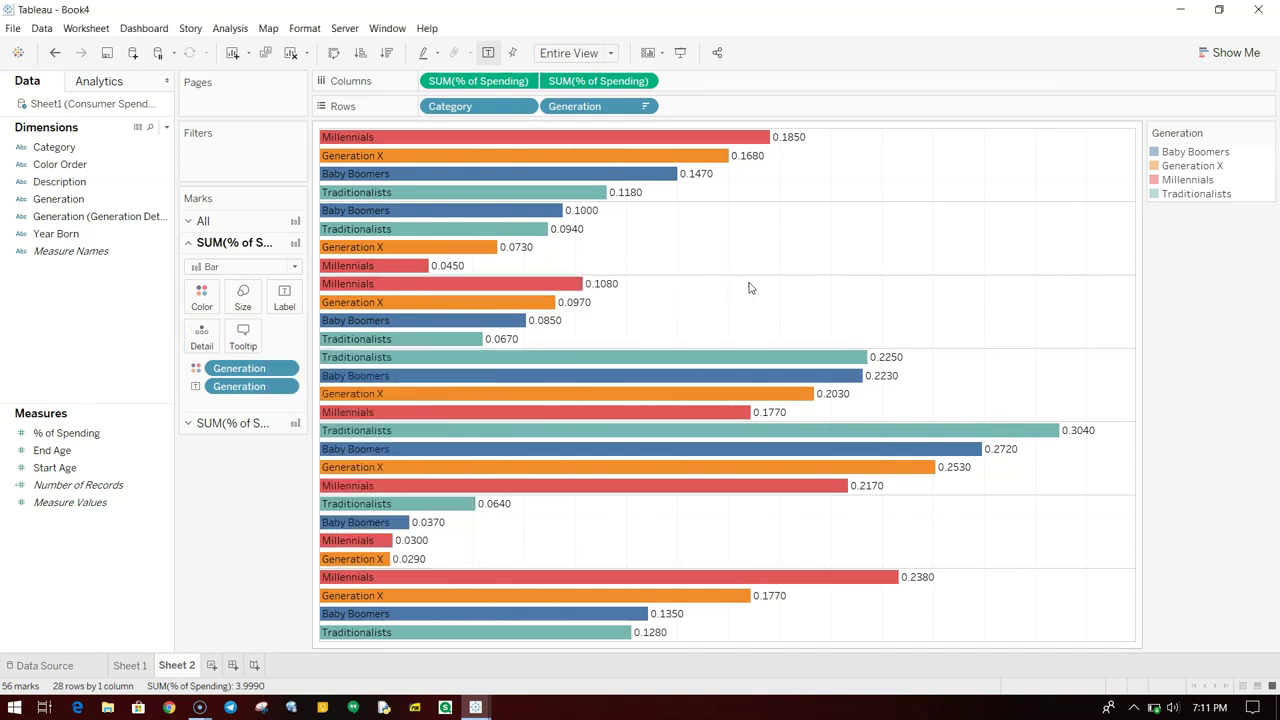
Format the first measure's Generation labels in white, size 10, Tableau Bold font.
mouse_move(358, 146)
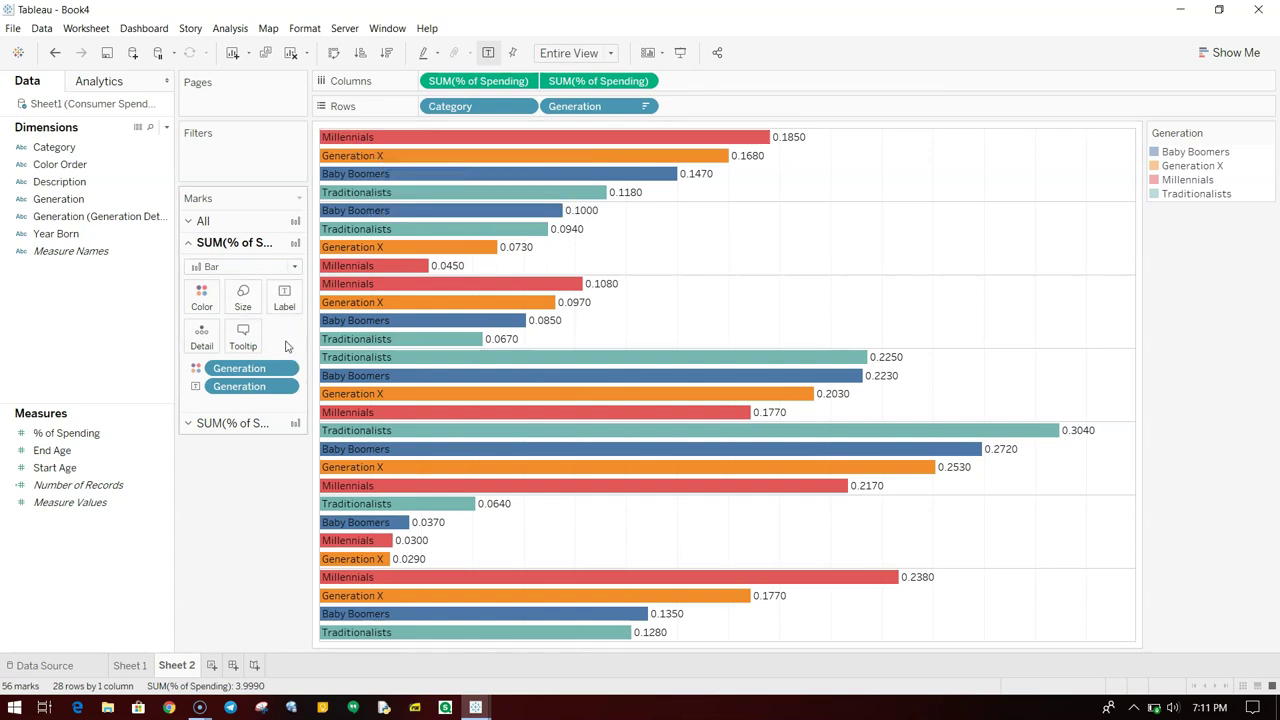
click(284, 298)
click(368, 391)
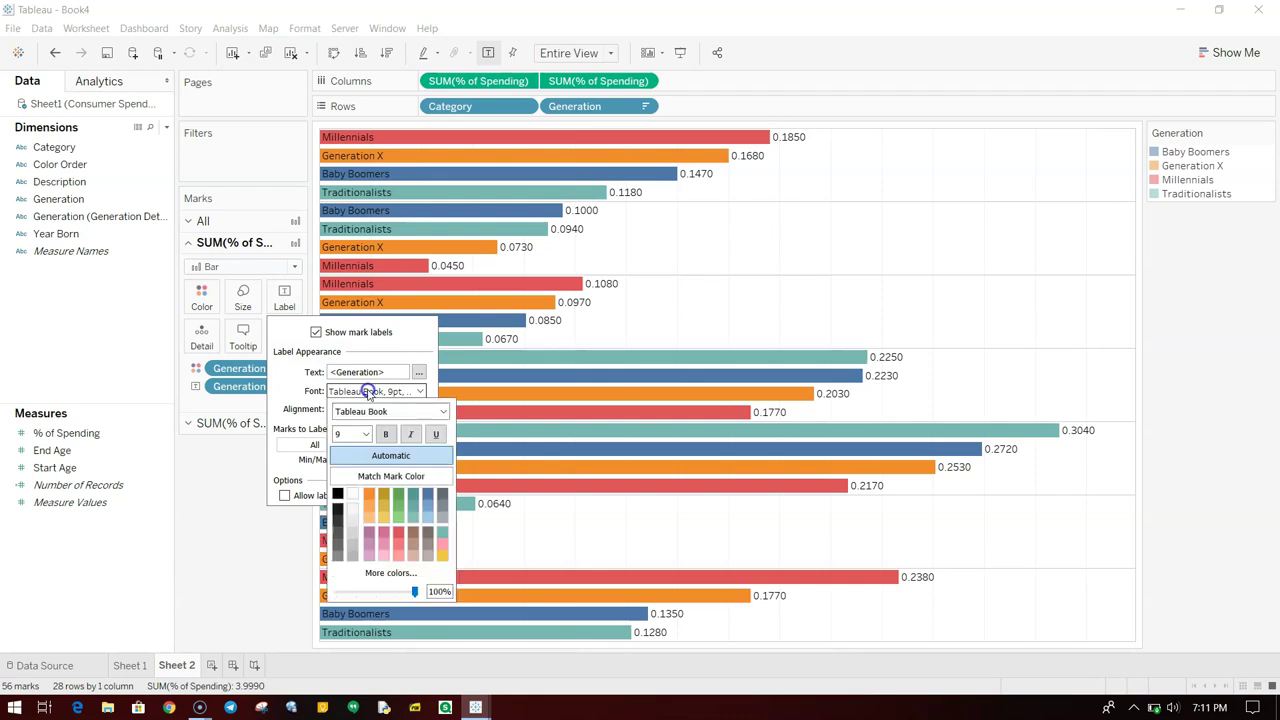
click(362, 477)
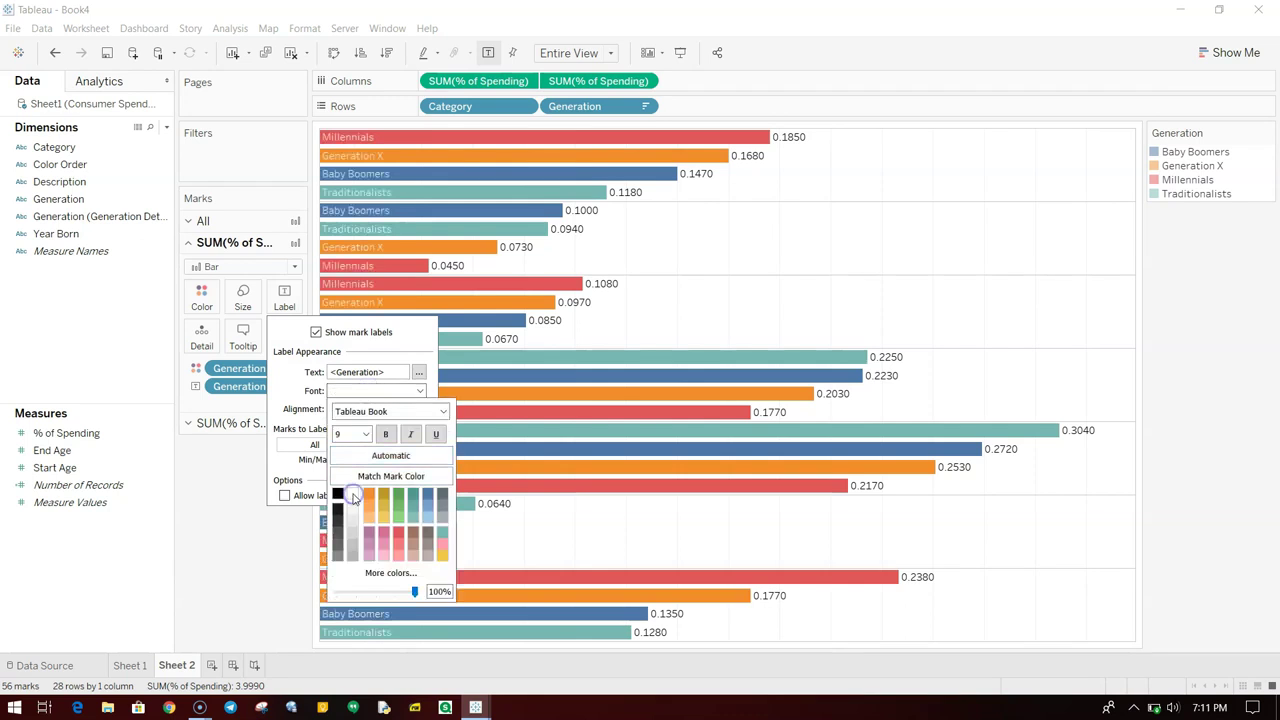
click(366, 434)
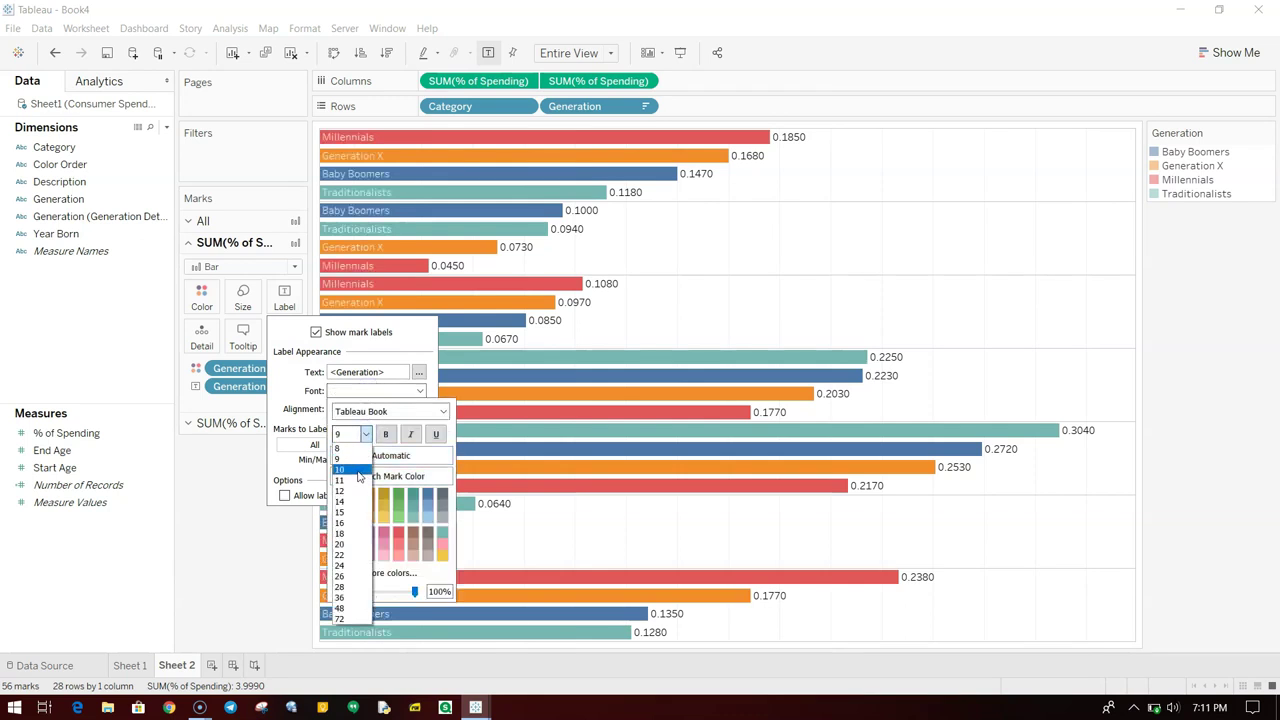
click(358, 474)
click(443, 411)
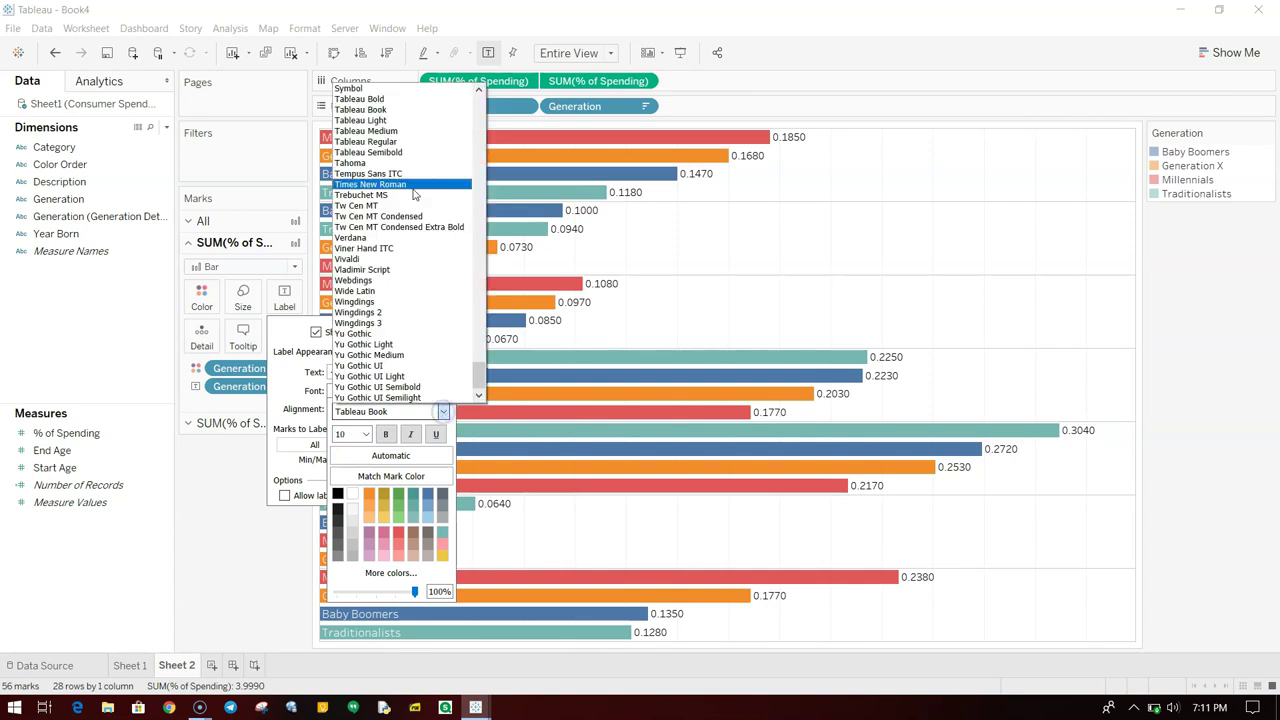
click(420, 100)
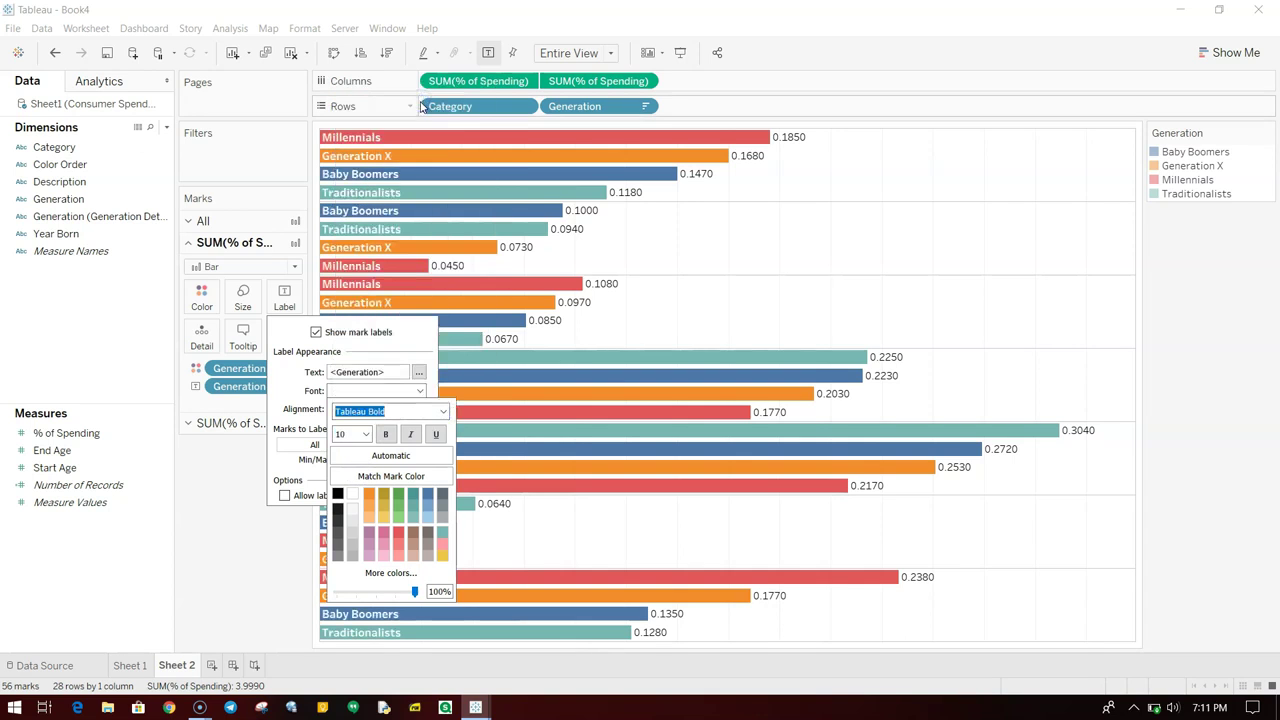
click(268, 524)
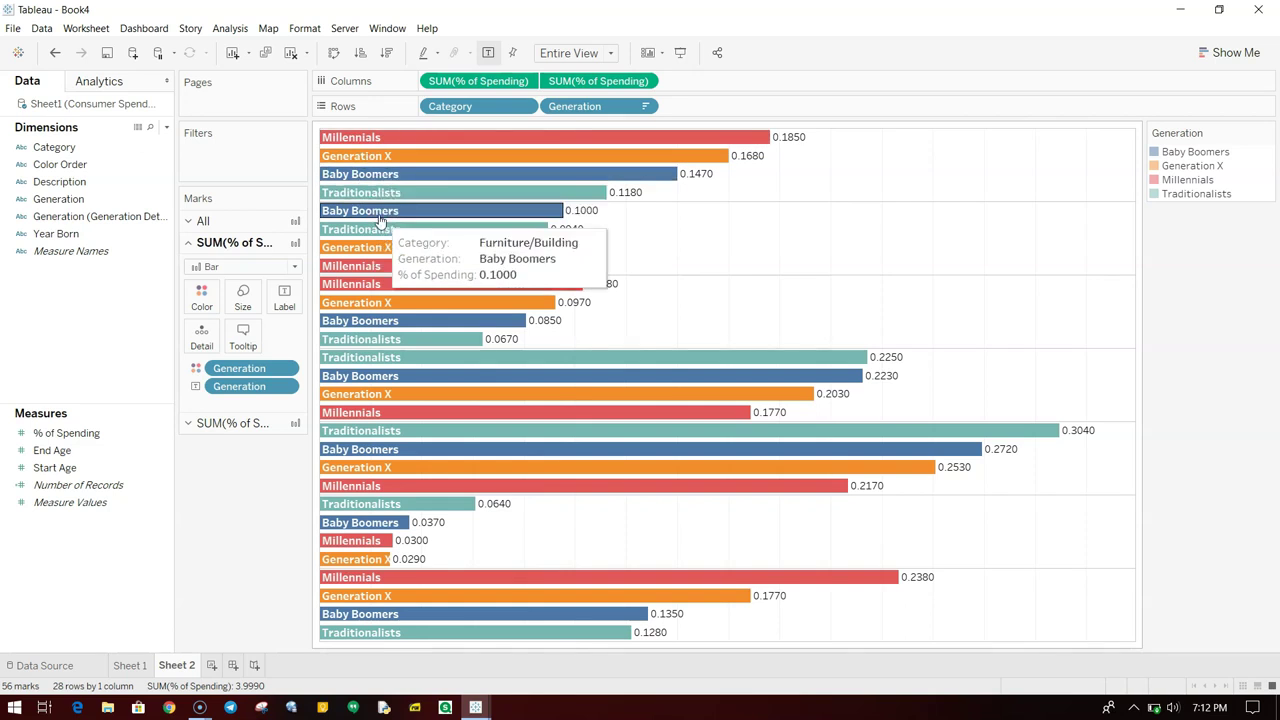
Set the second % of Spending measure's axis number format to Percentage with 1 decimal place.
right_click(794, 144)
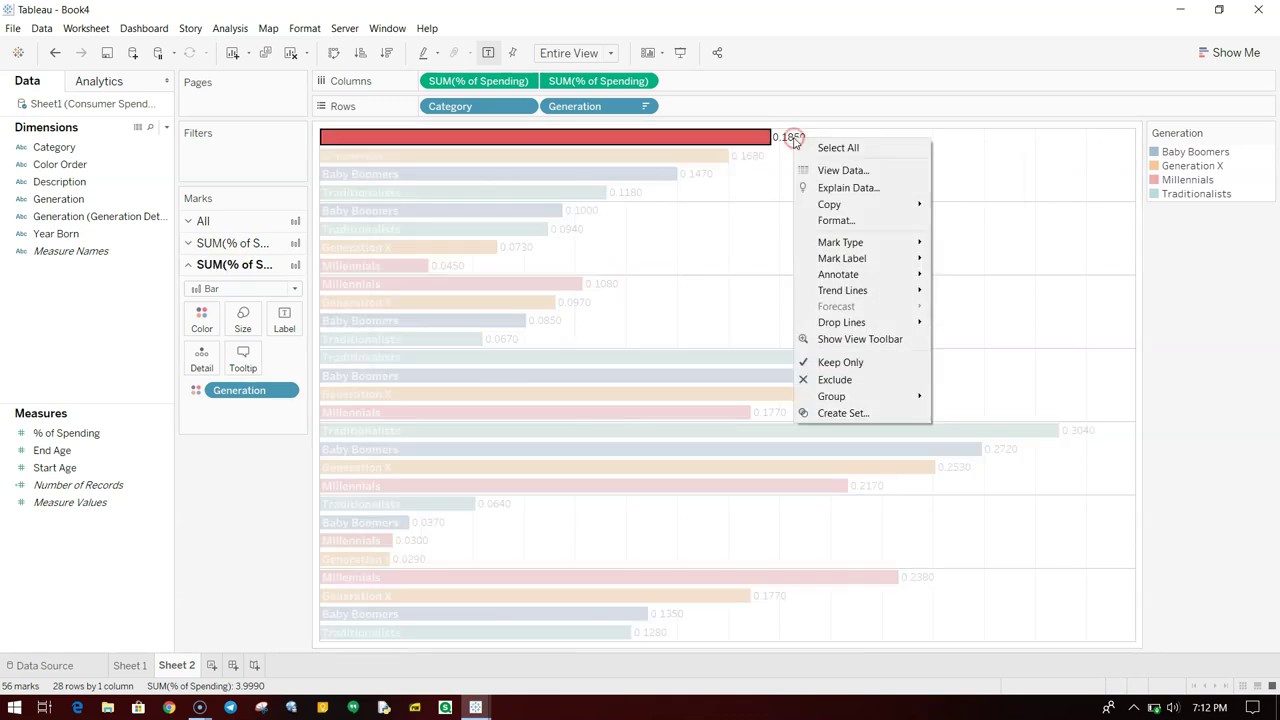
click(843, 18)
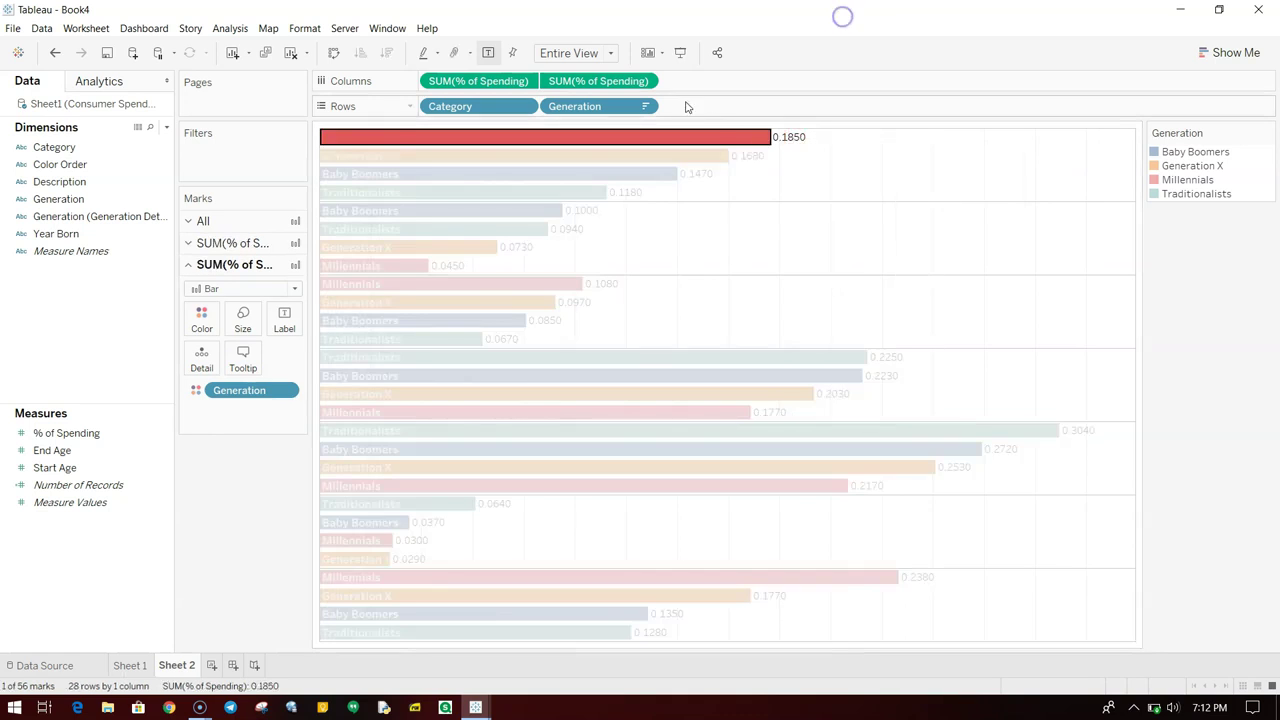
click(644, 81)
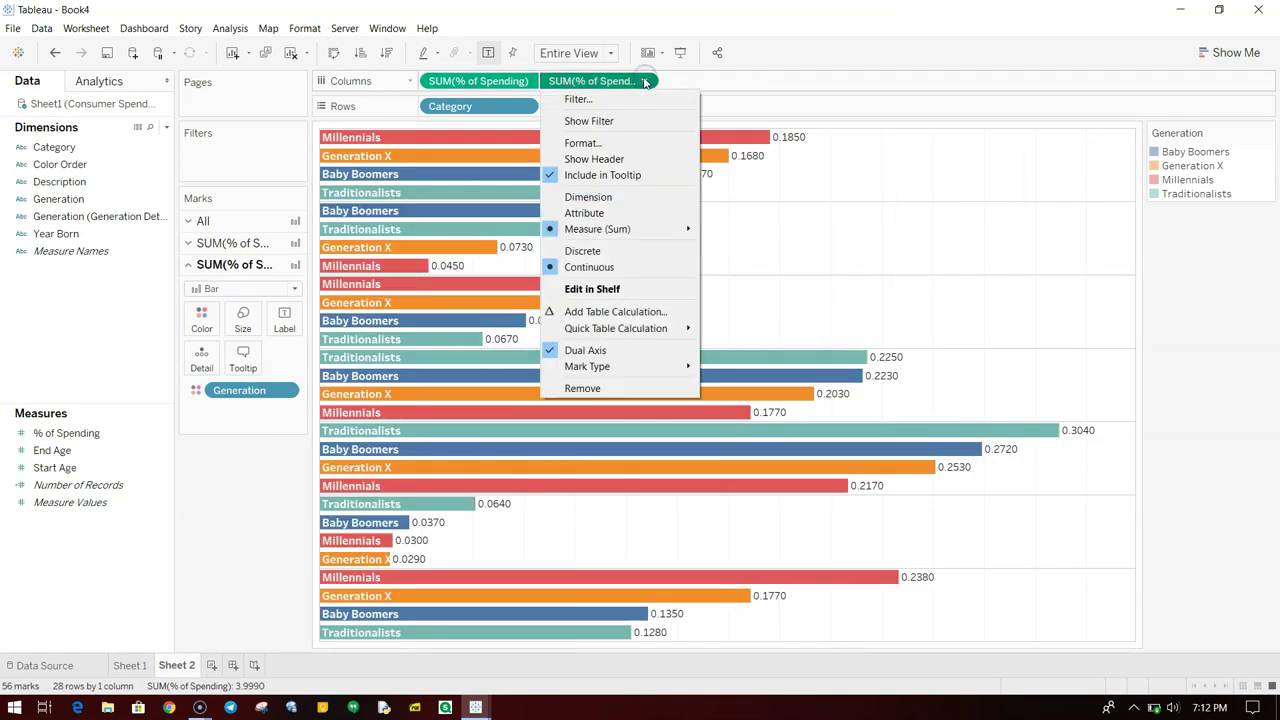
click(649, 145)
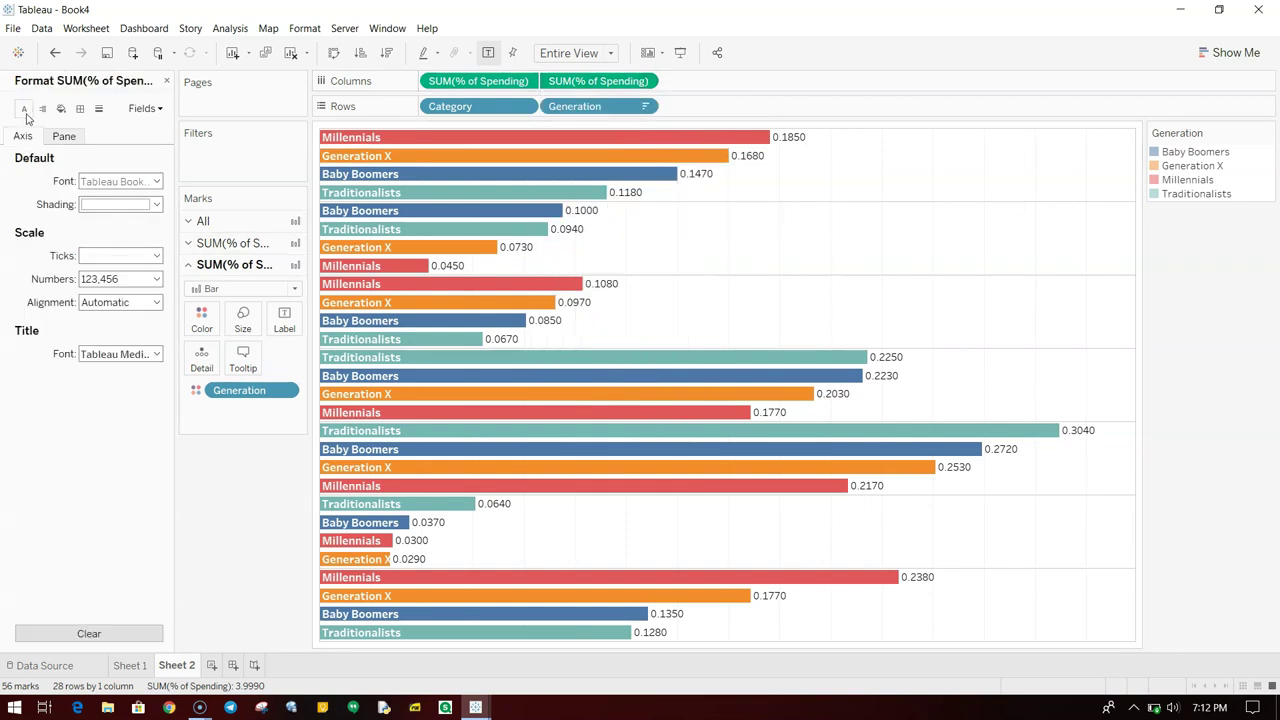
click(24, 109)
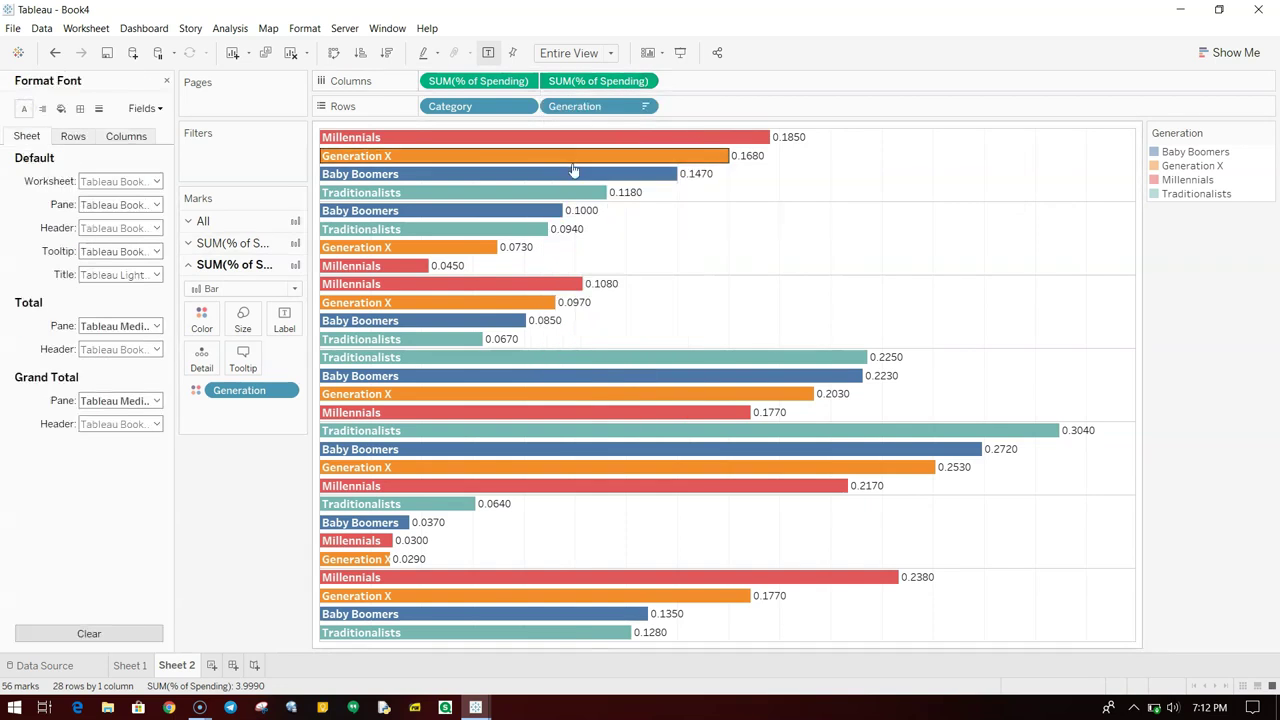
click(159, 112)
click(170, 158)
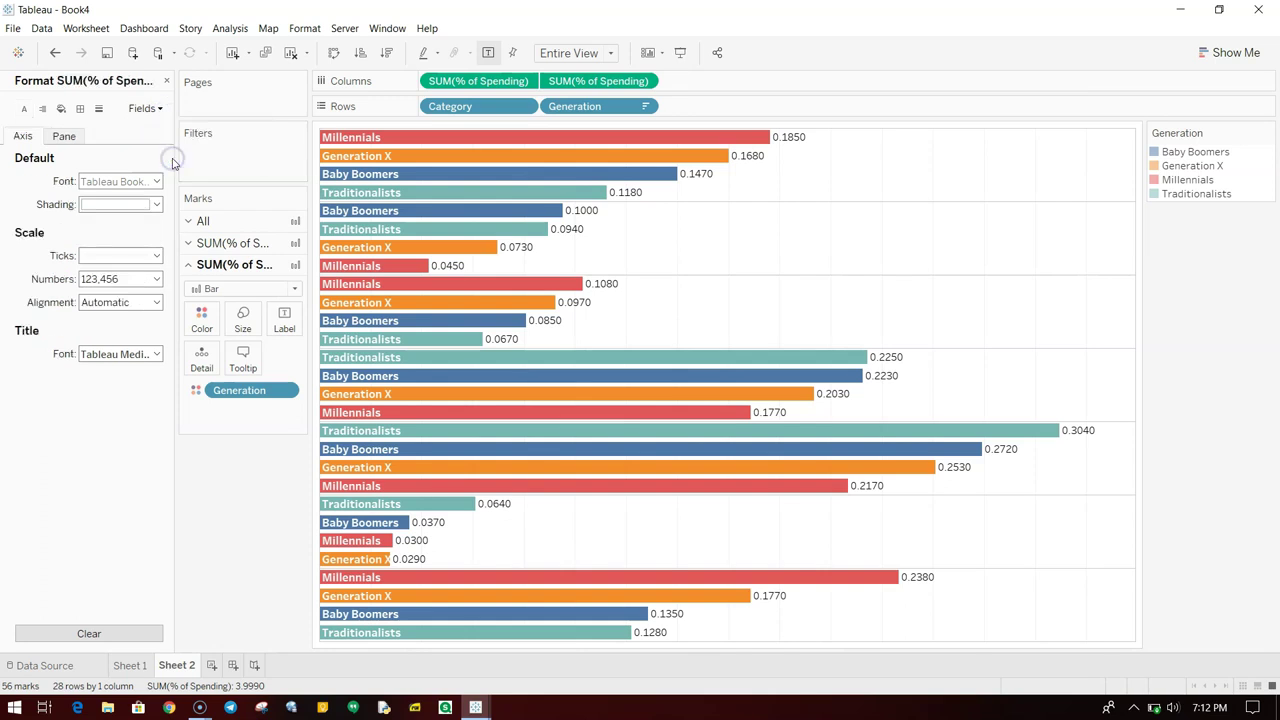
click(128, 280)
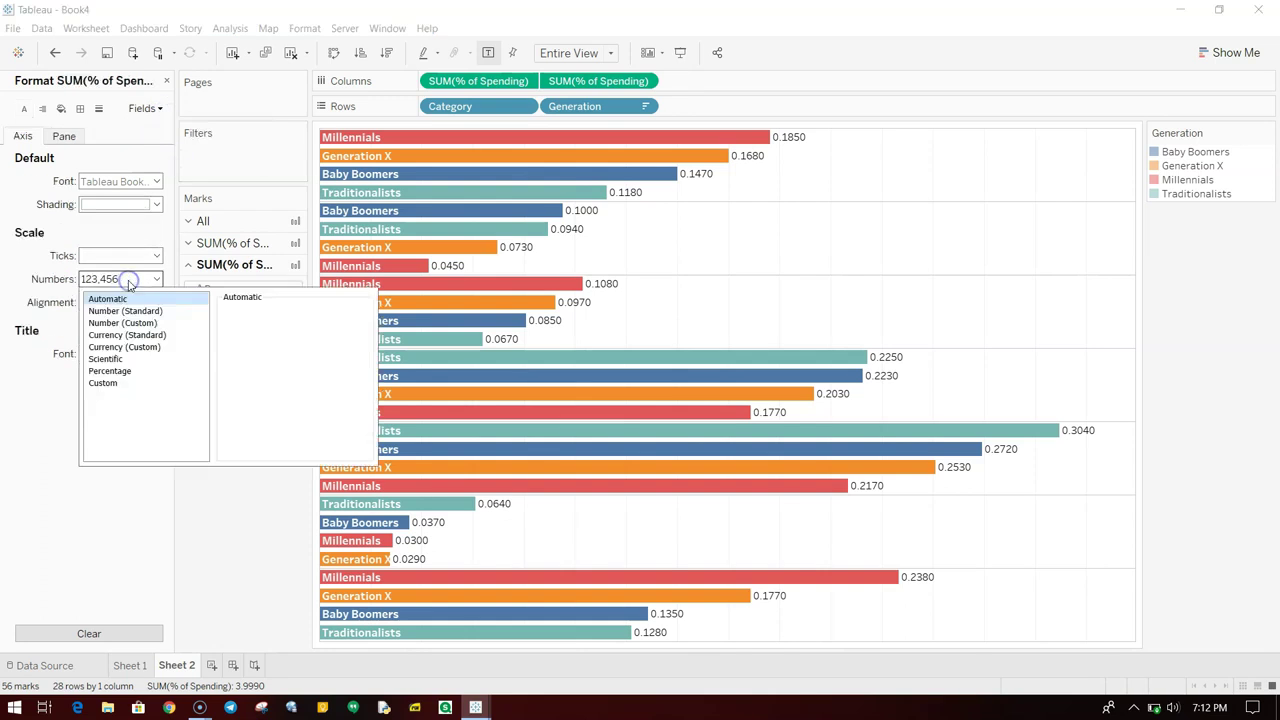
click(132, 371)
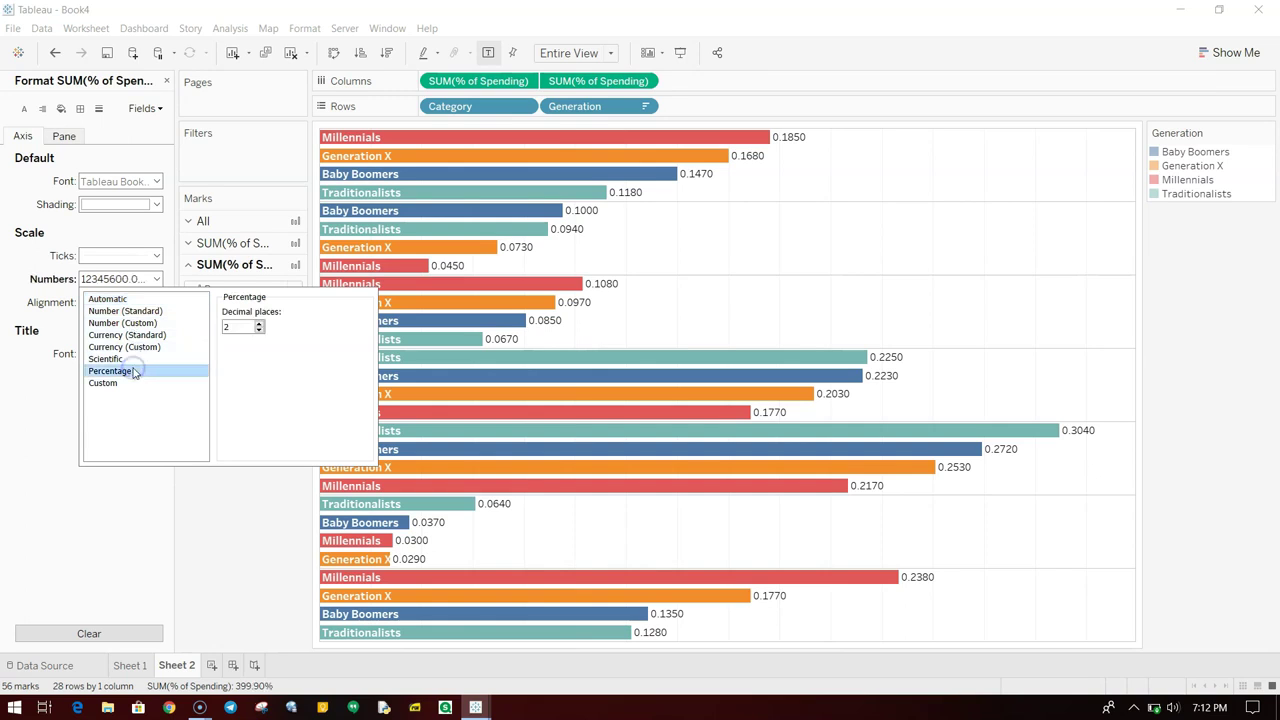
click(259, 330)
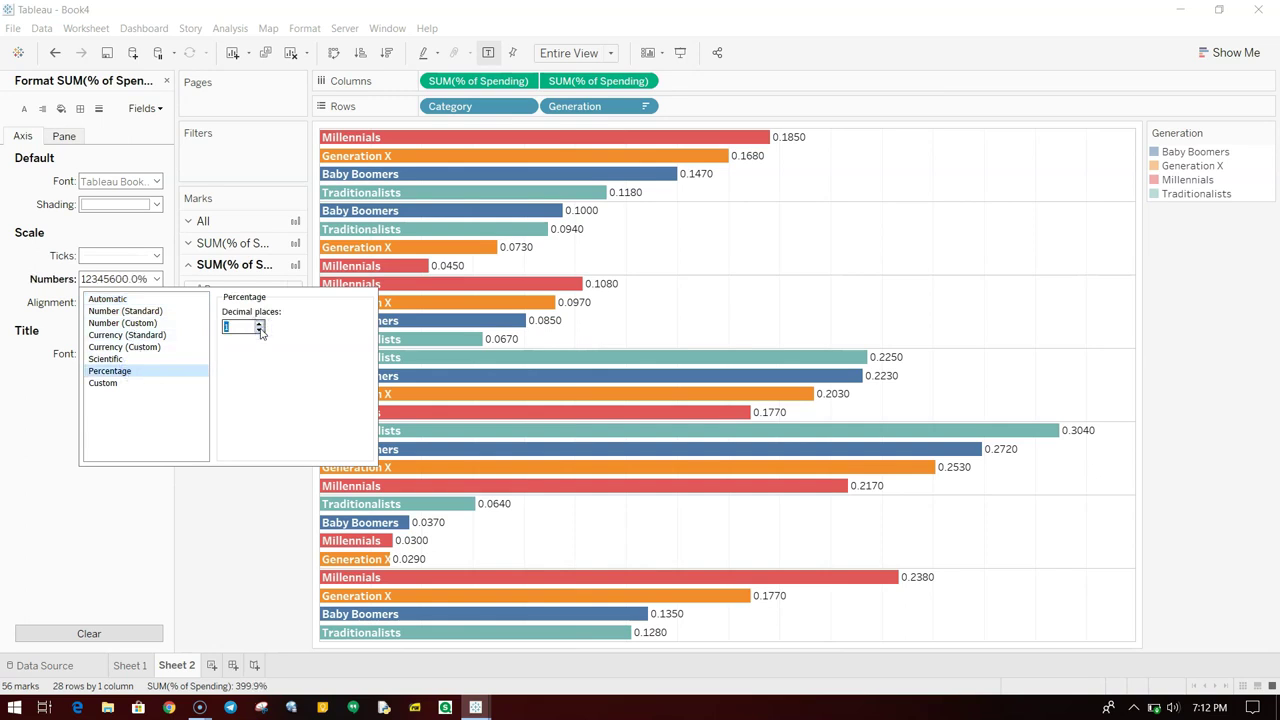
click(228, 508)
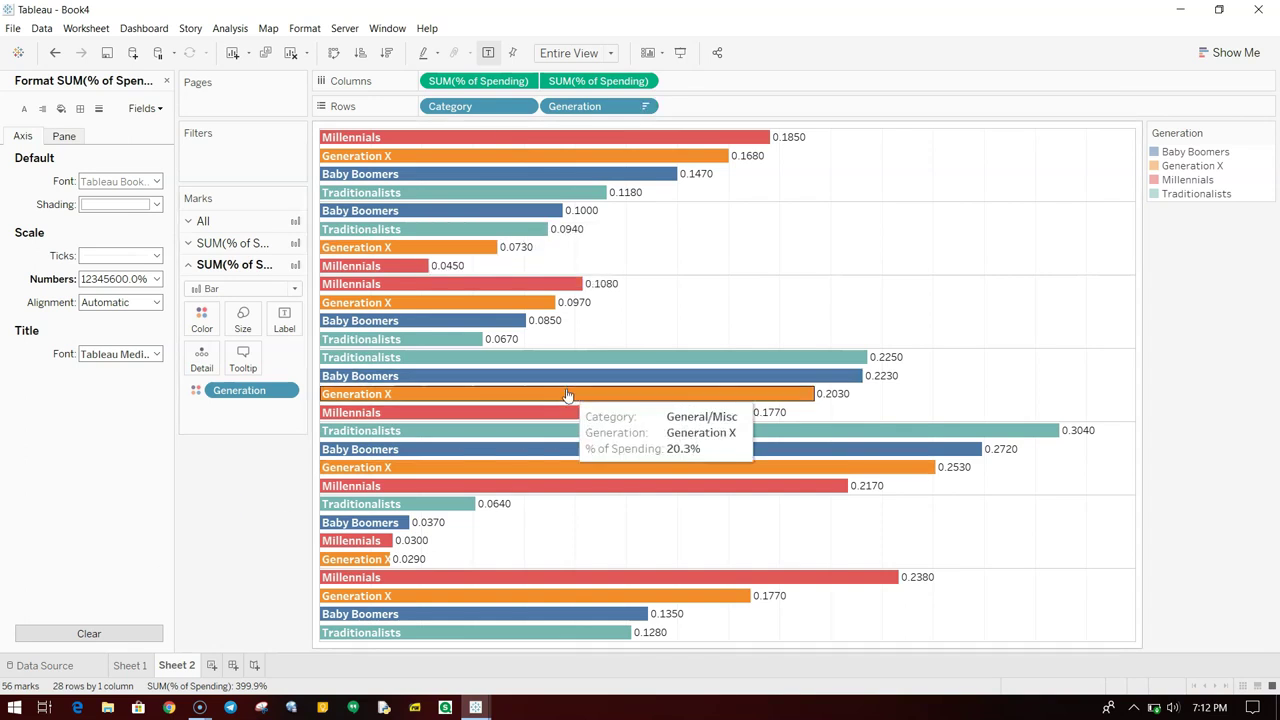
mouse_move(560, 316)
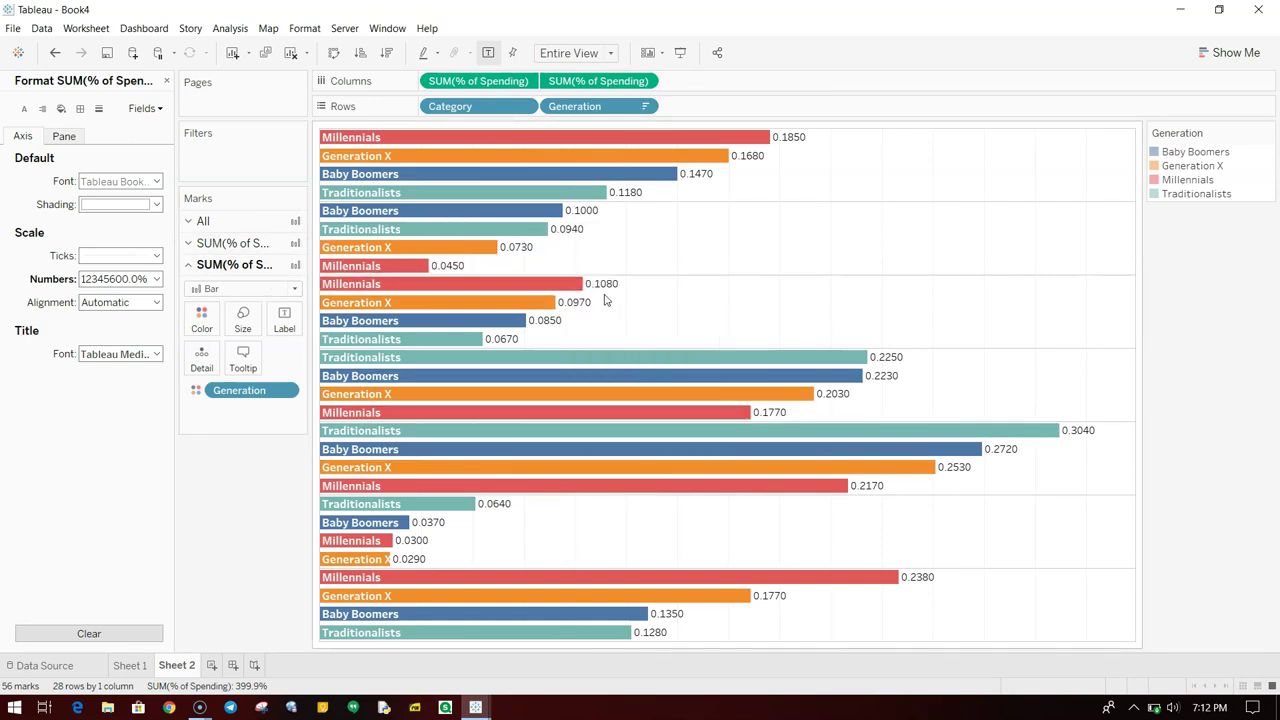
right_click(793, 140)
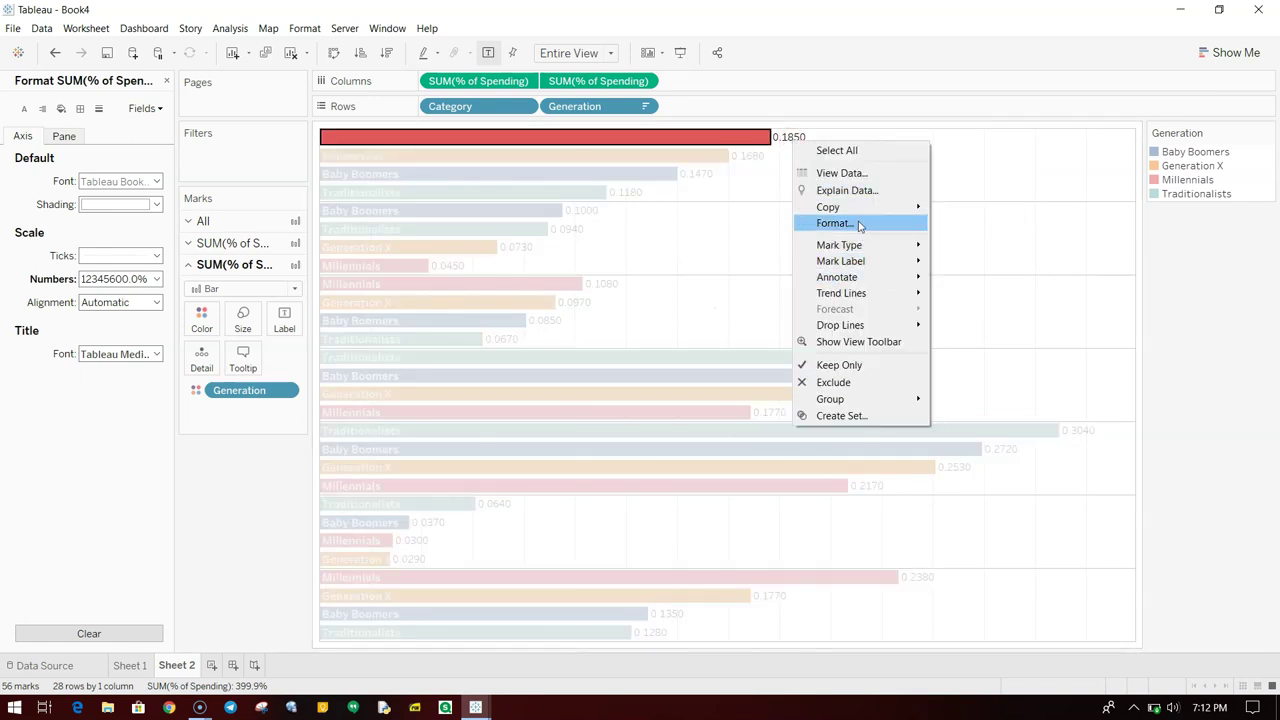
click(856, 223)
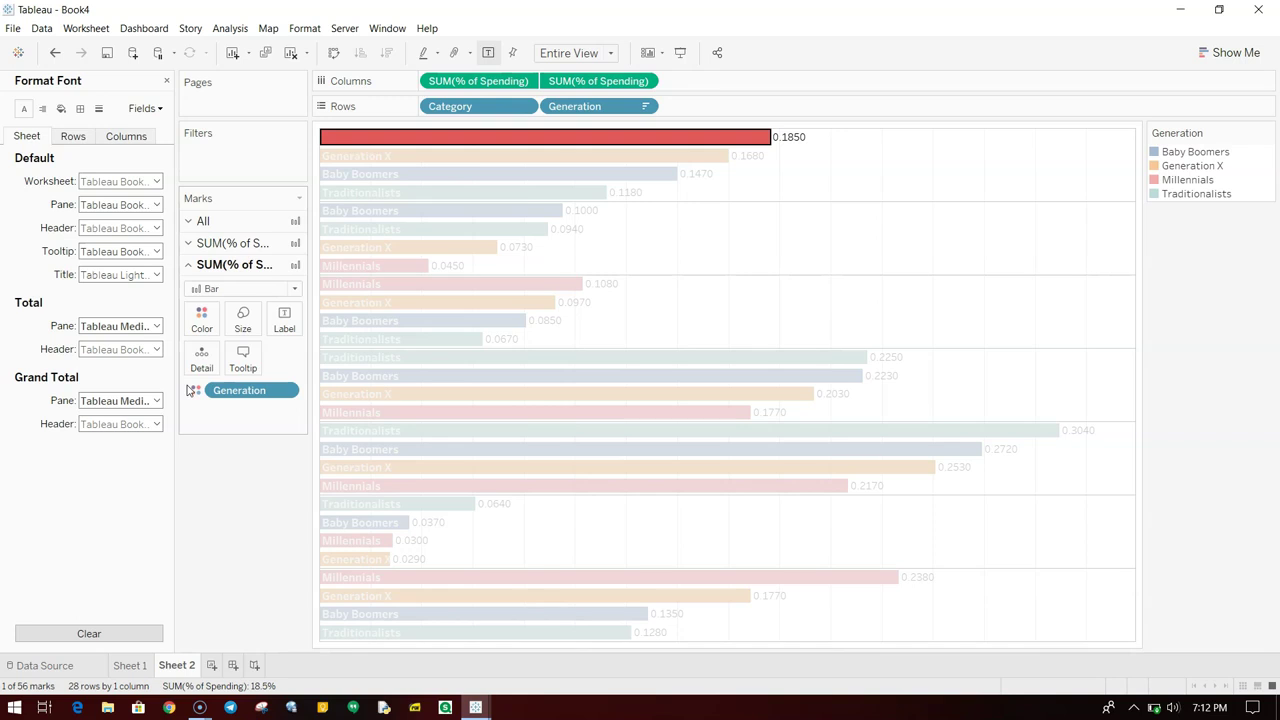
click(798, 205)
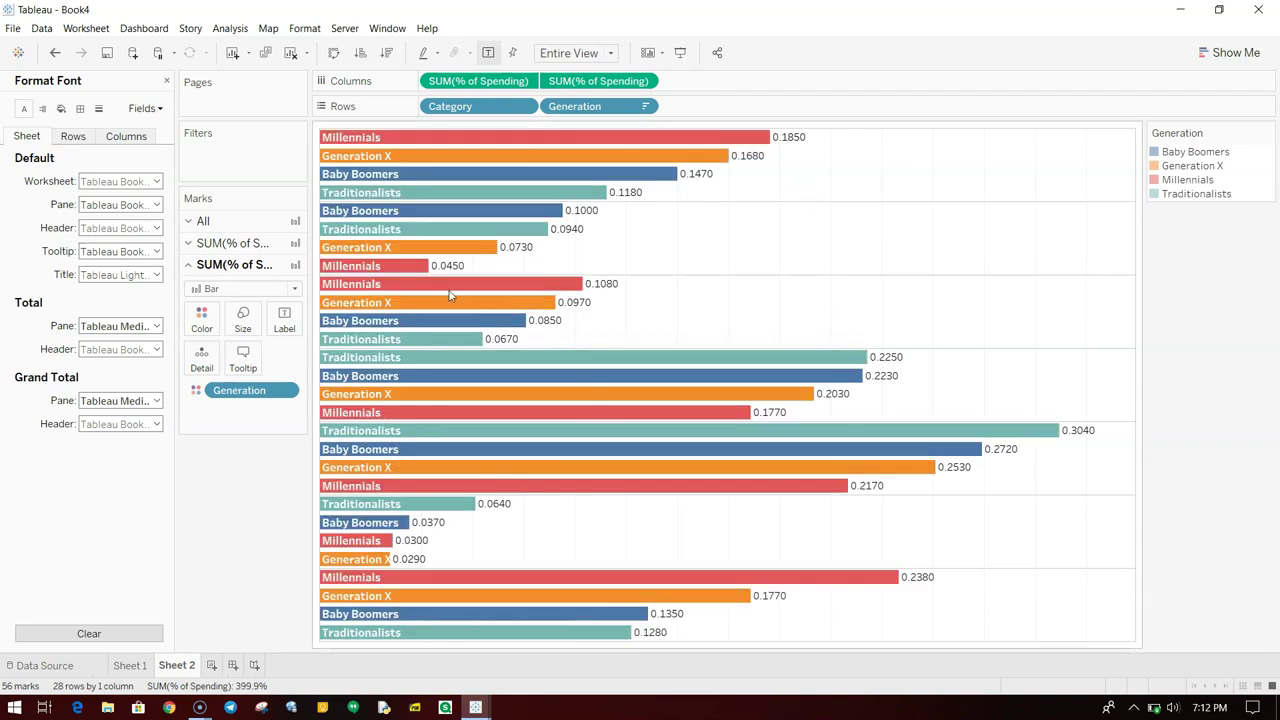
Try resetting the % of Spending axis number format to Automatic and reapplying Percentage with 1 decimal place.
click(643, 82)
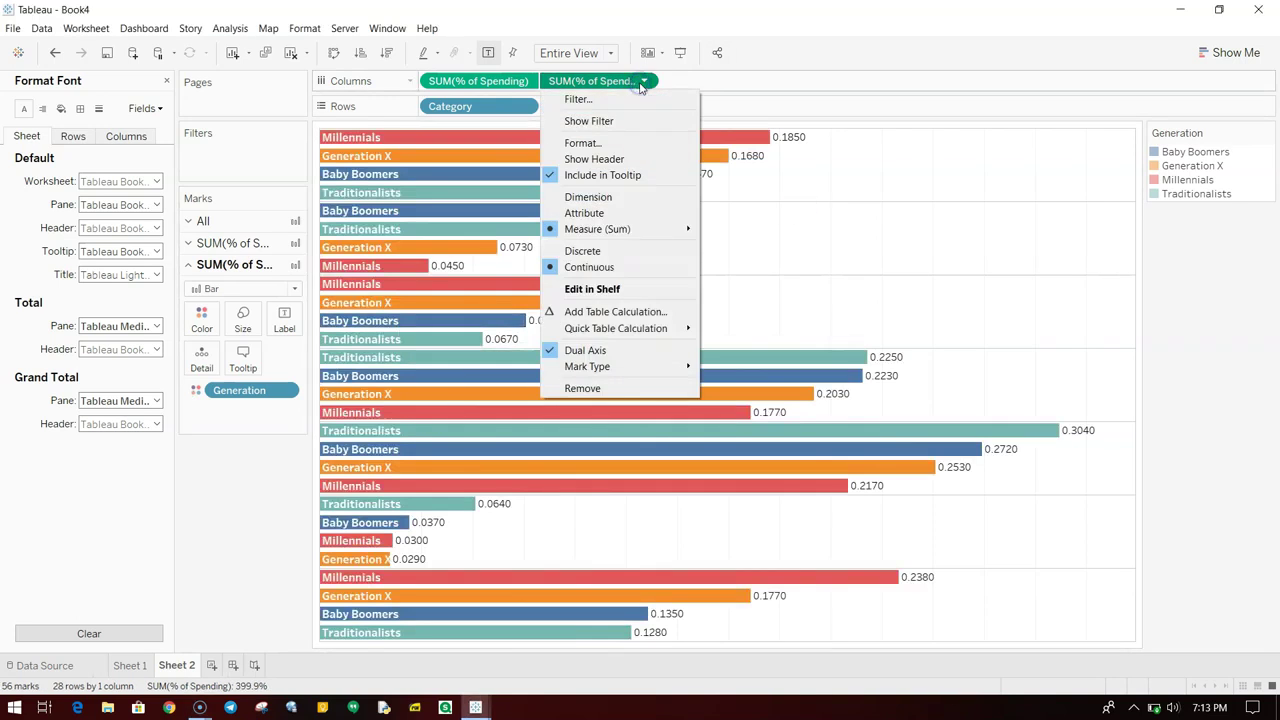
click(645, 147)
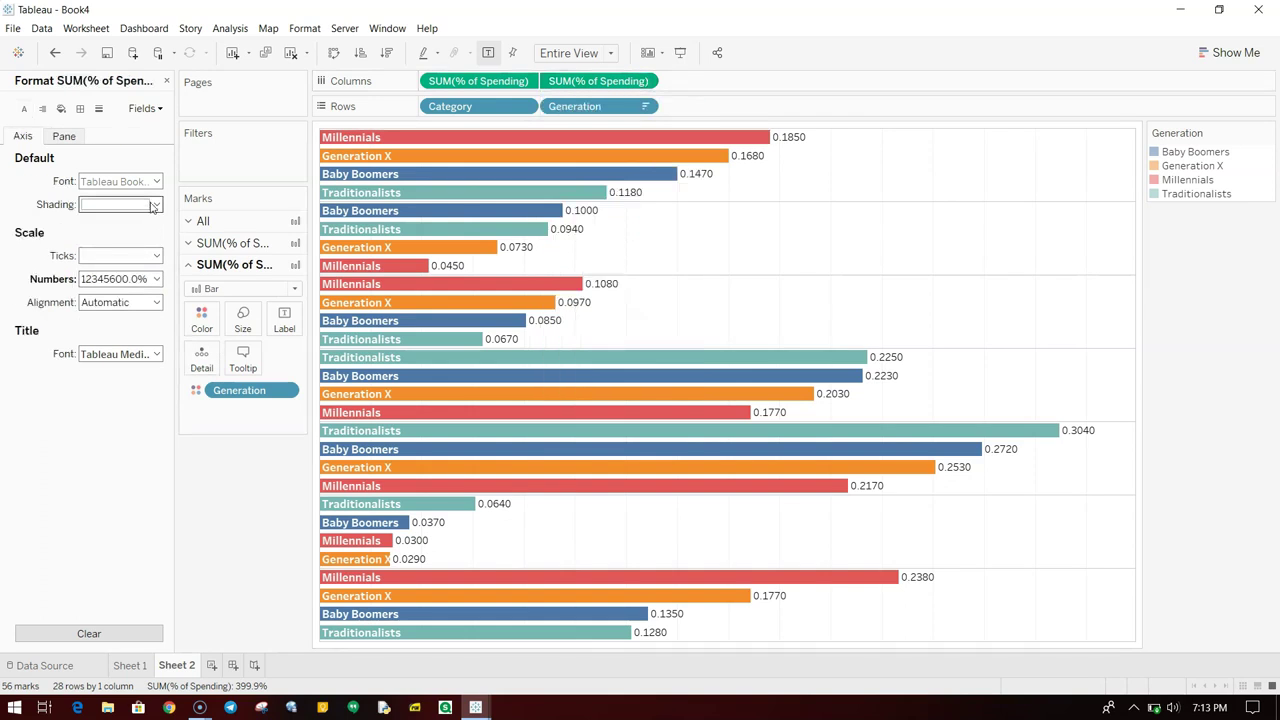
click(254, 244)
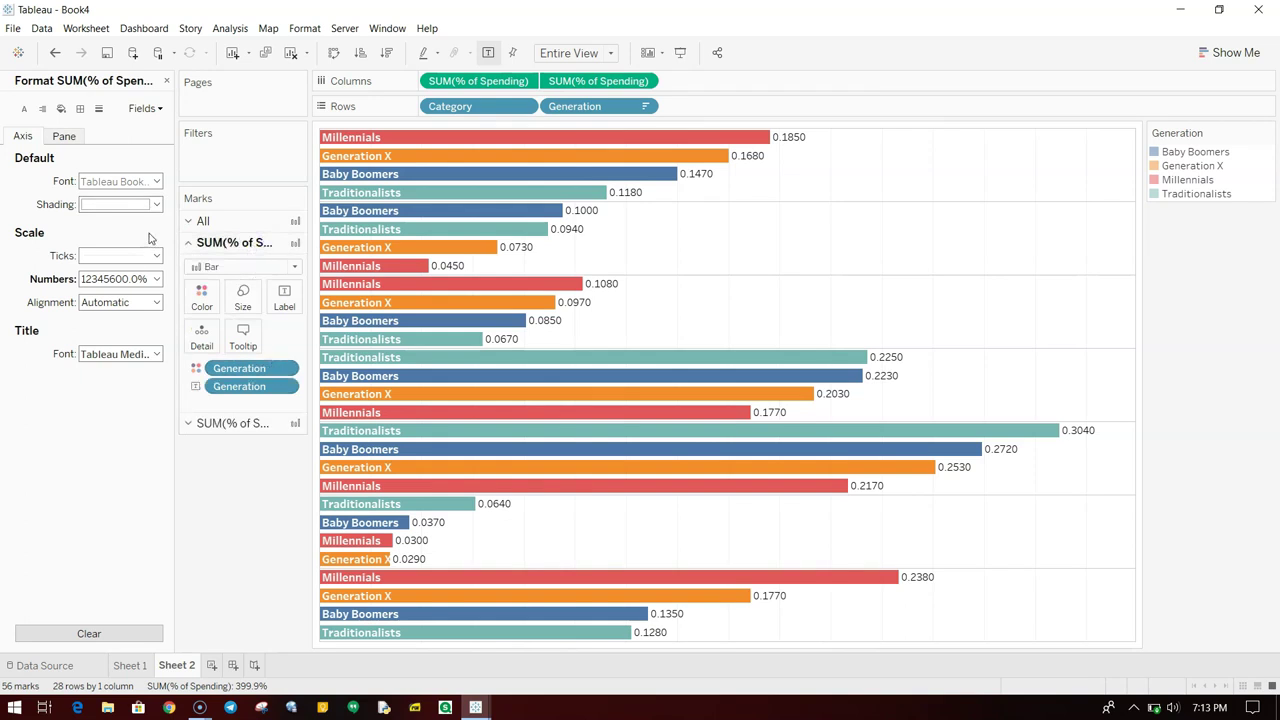
click(156, 279)
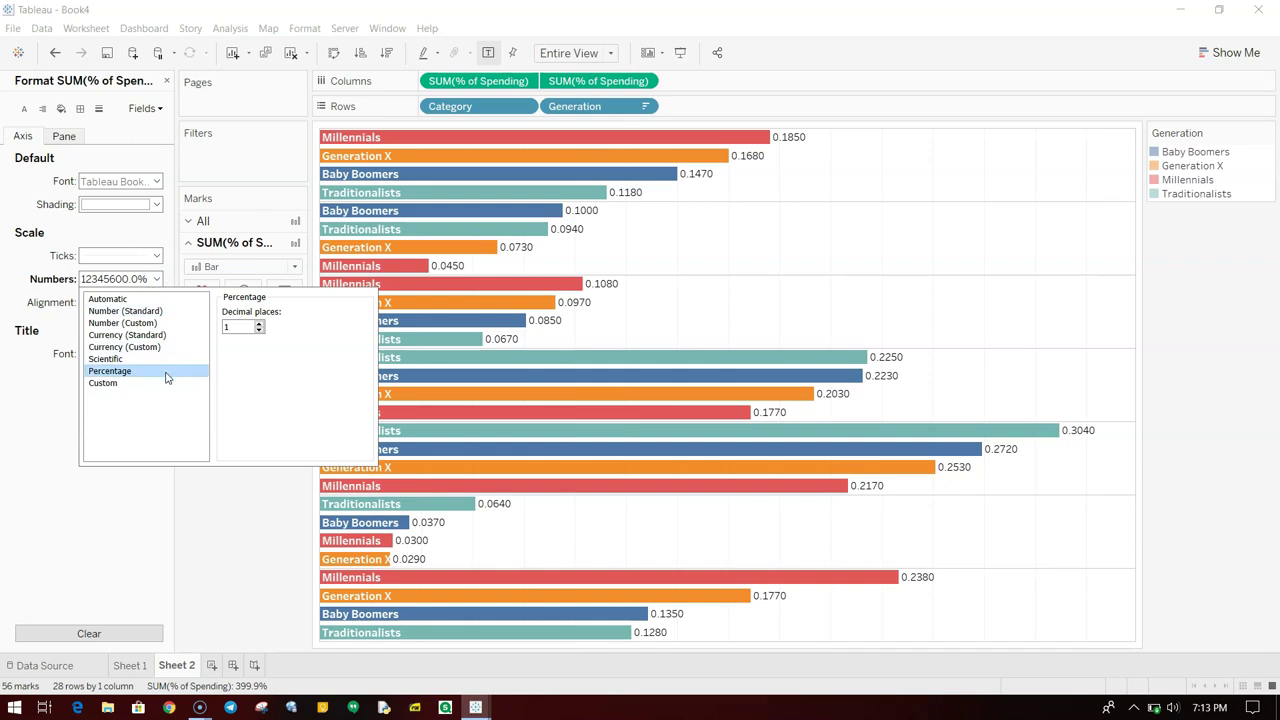
click(163, 298)
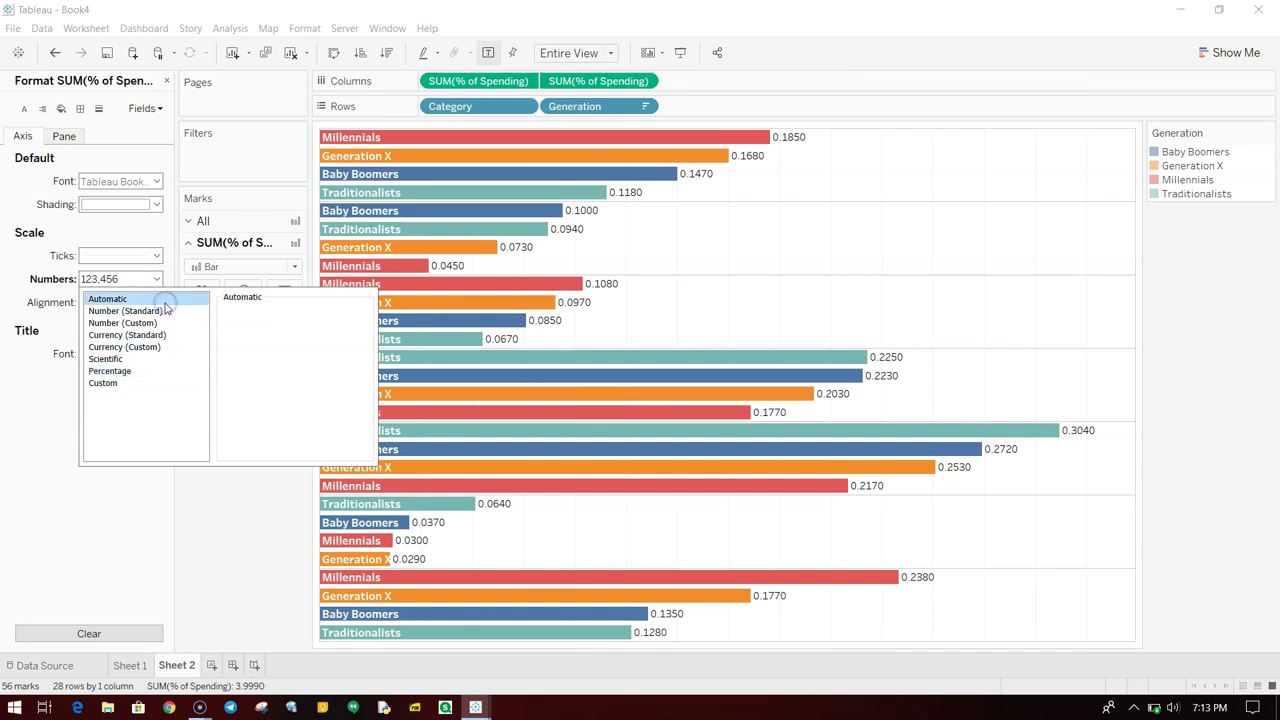
click(165, 371)
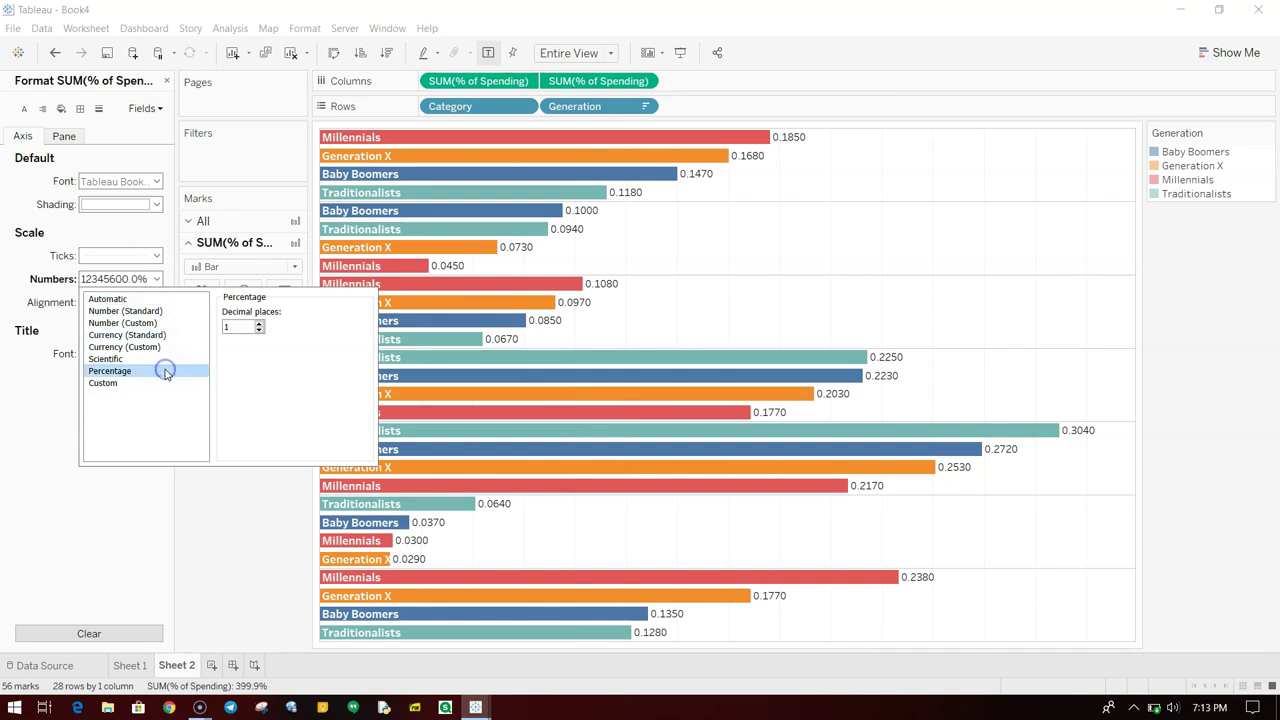
click(259, 325)
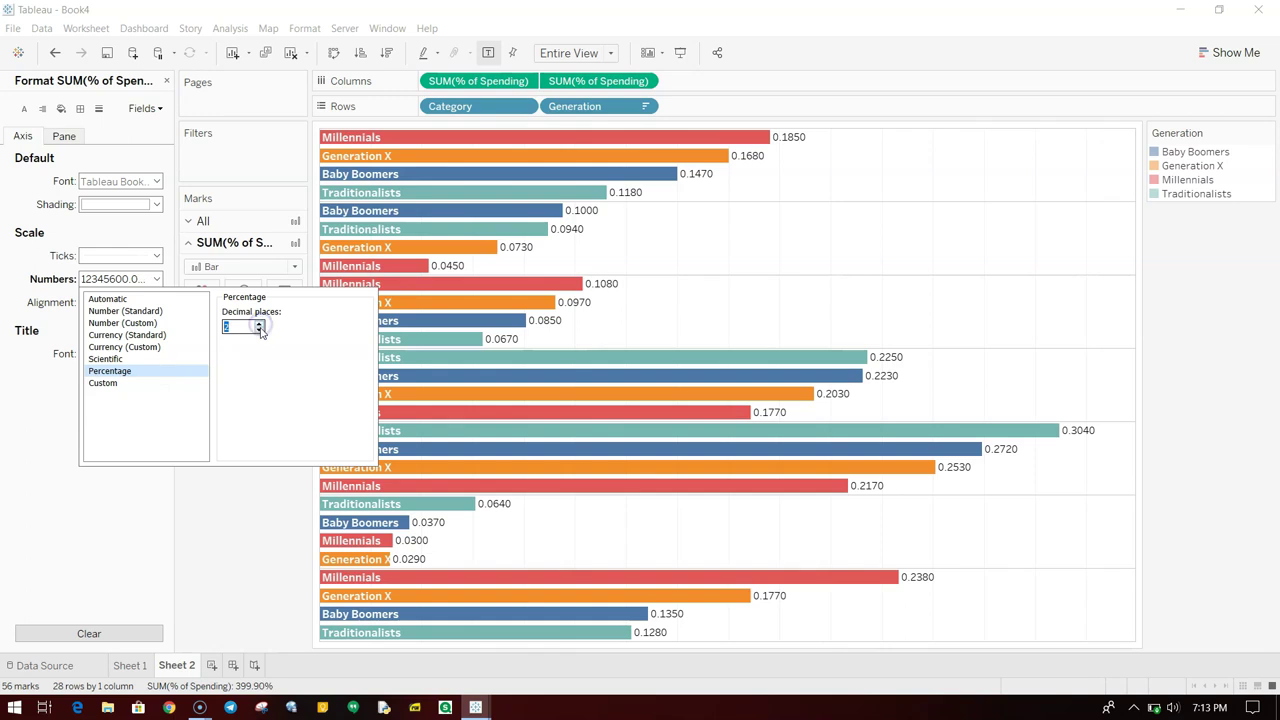
click(265, 490)
Format the % of Spending pane numbers behind the bar labels as Percentage with 1 decimal place.
click(527, 80)
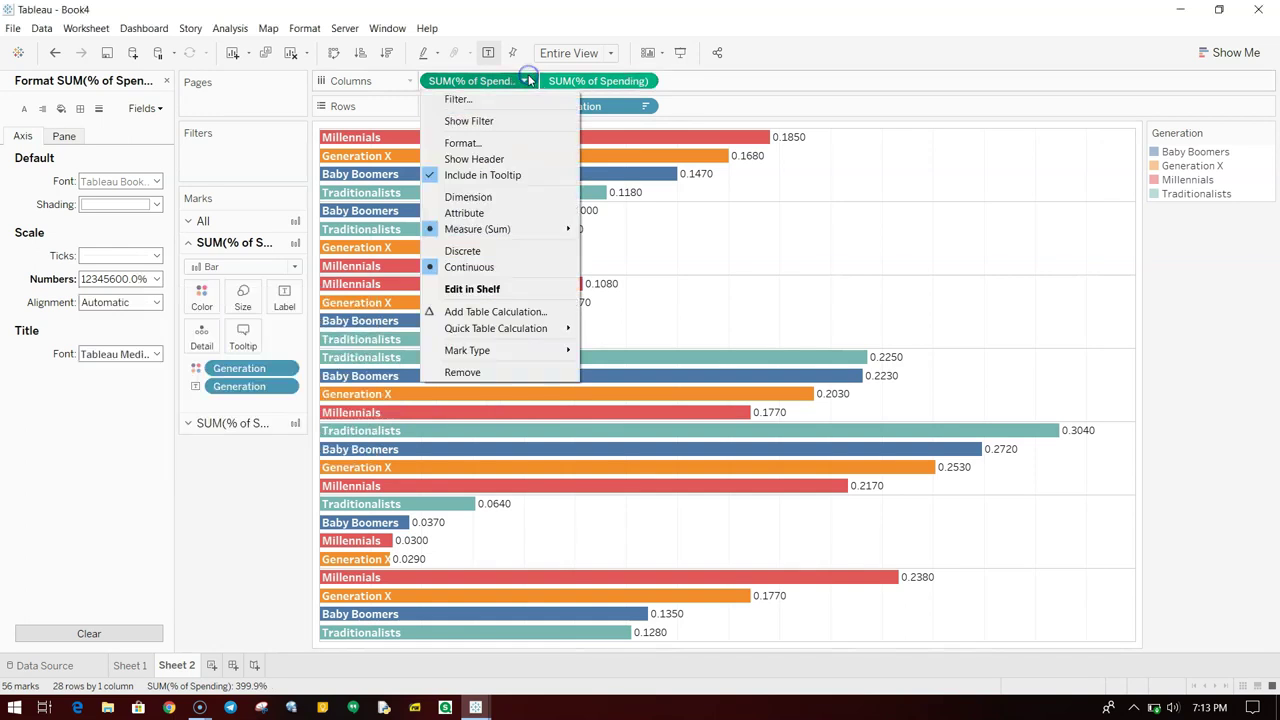
click(523, 143)
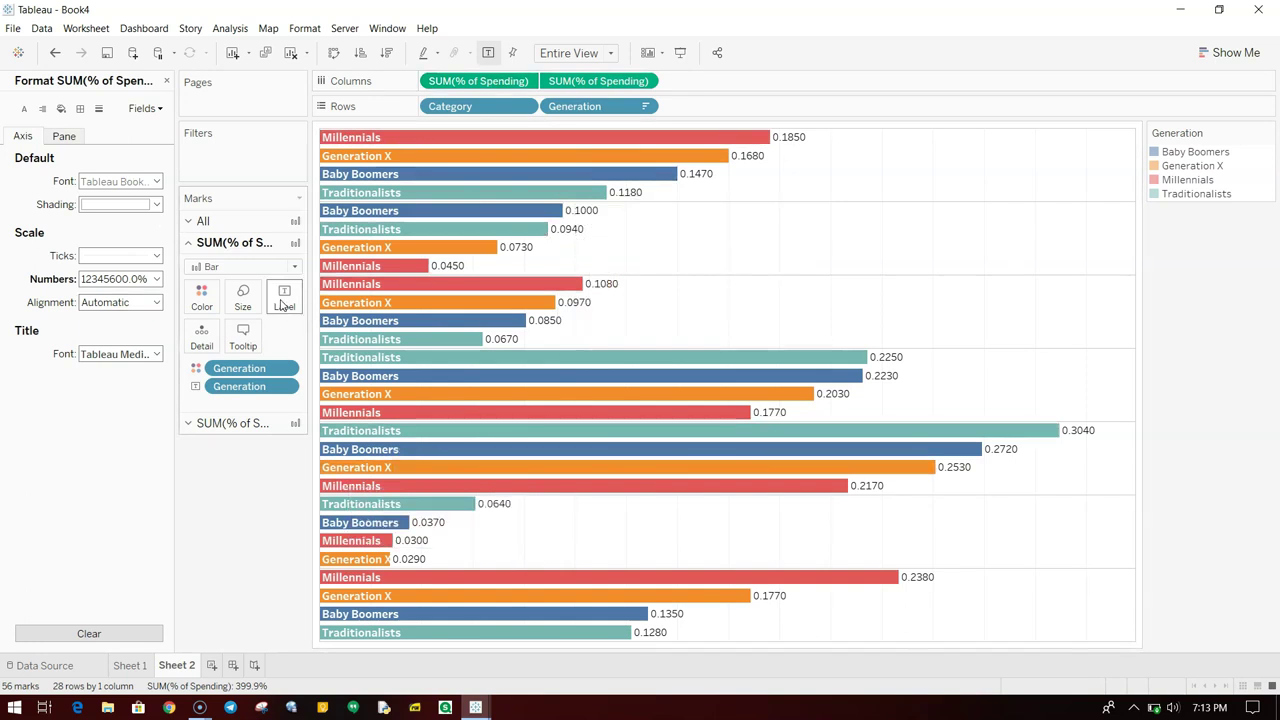
click(257, 423)
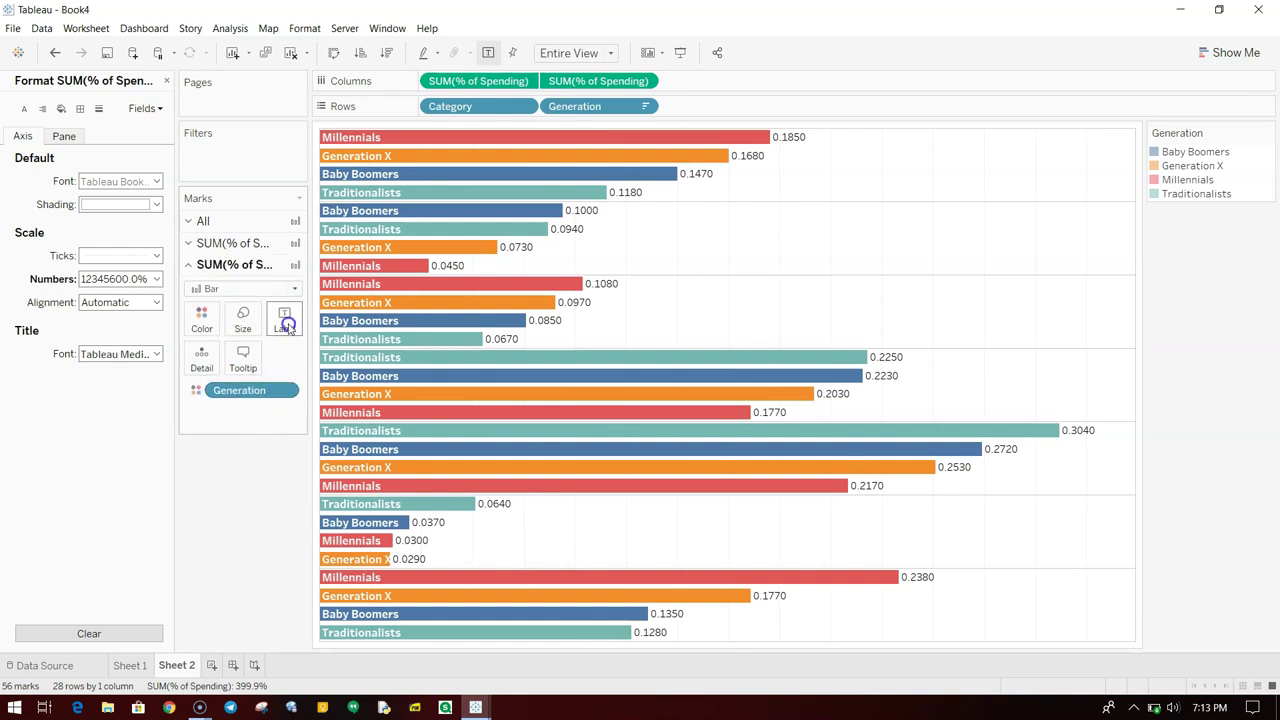
click(285, 325)
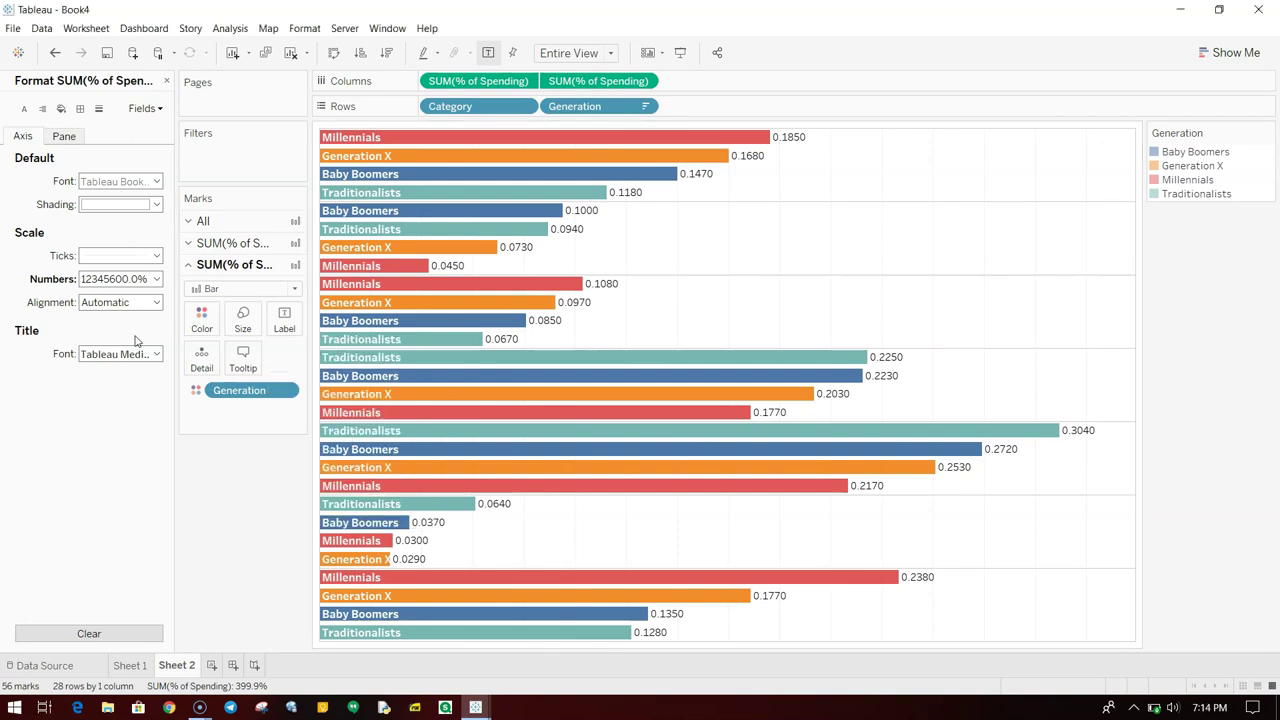
click(63, 140)
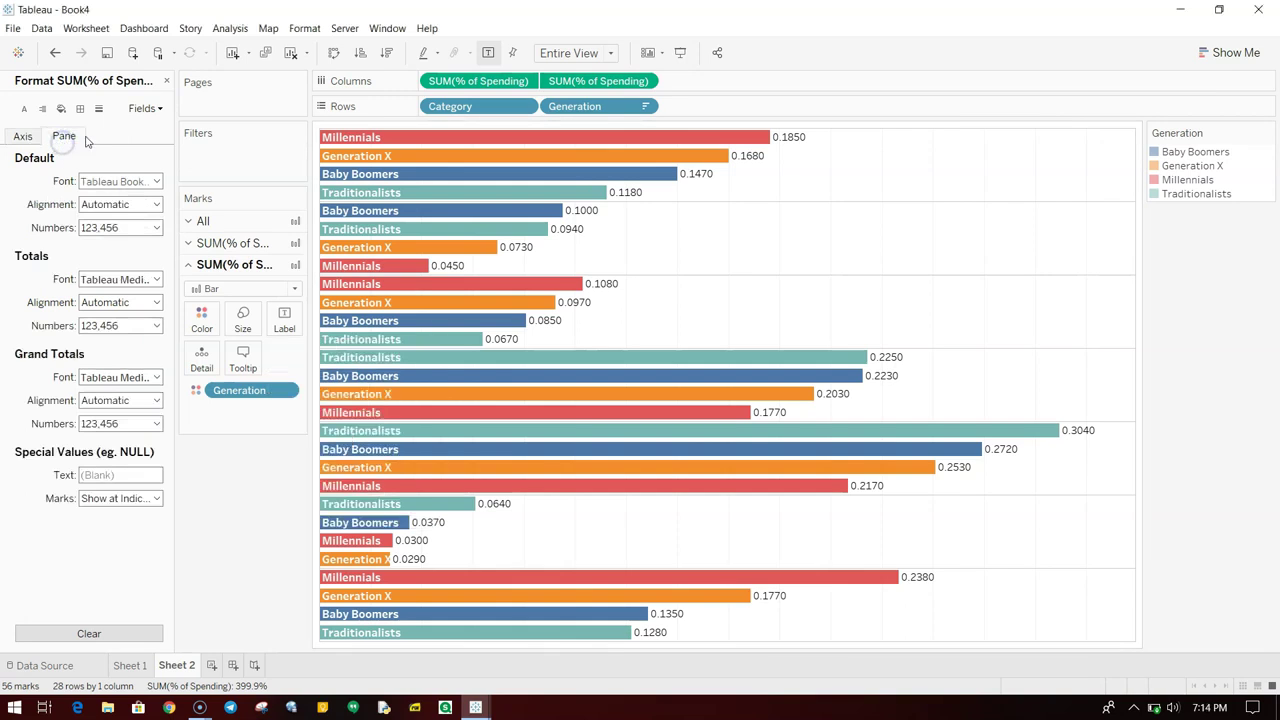
click(125, 228)
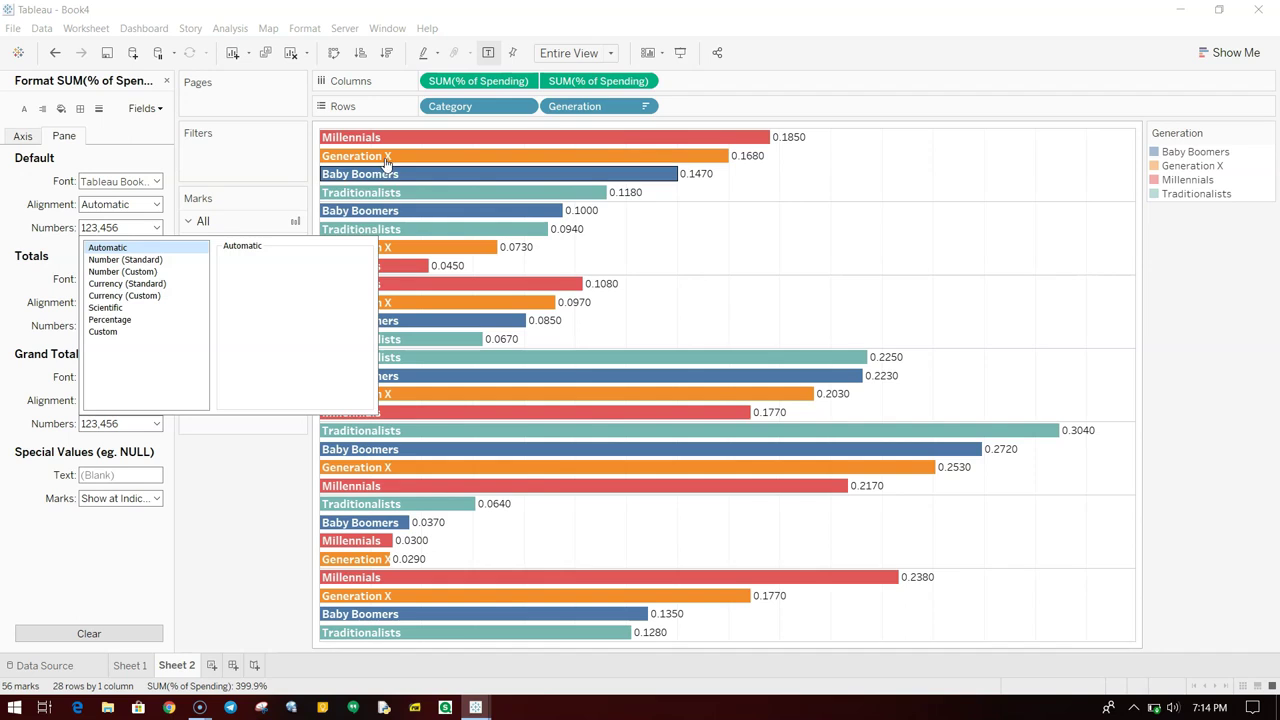
click(168, 319)
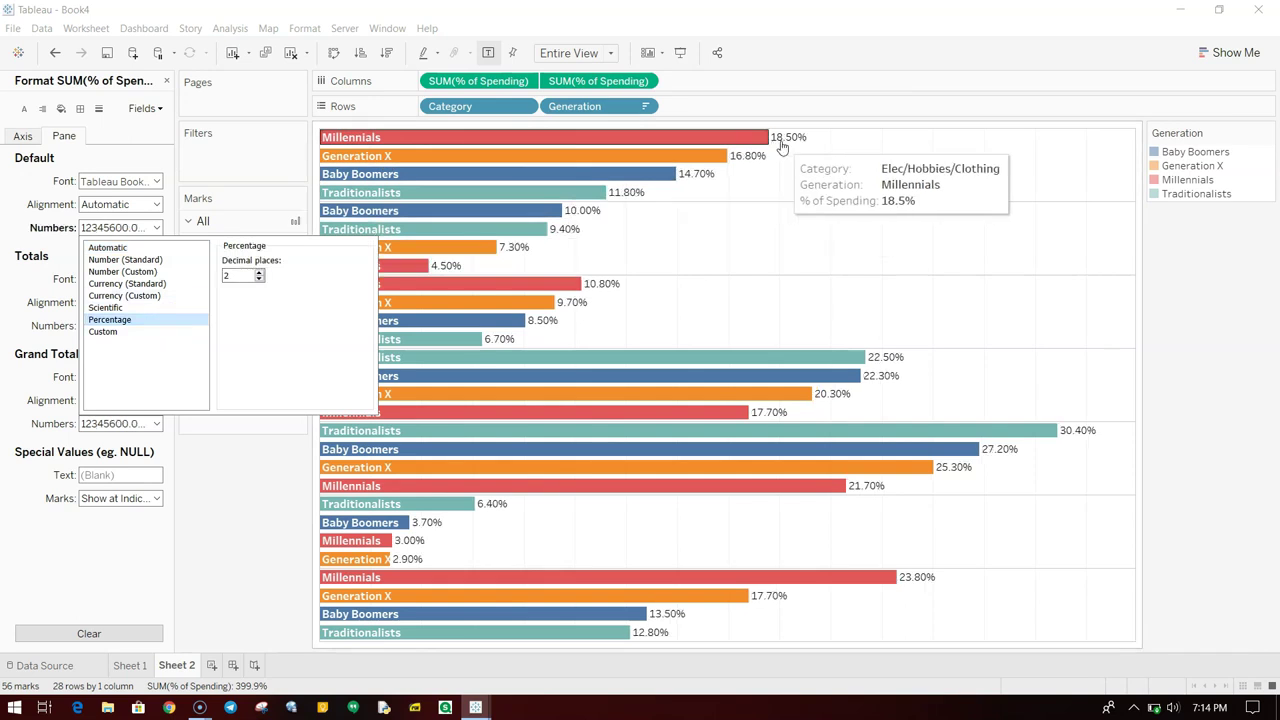
click(259, 281)
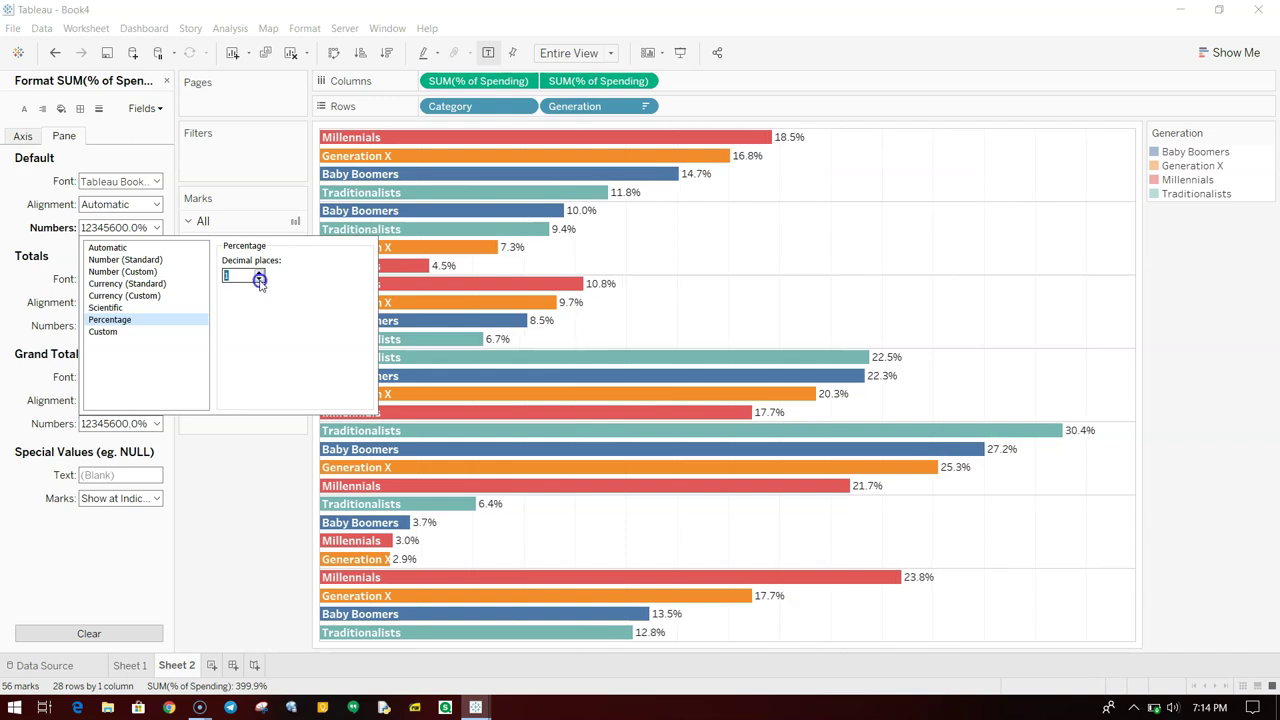
click(267, 543)
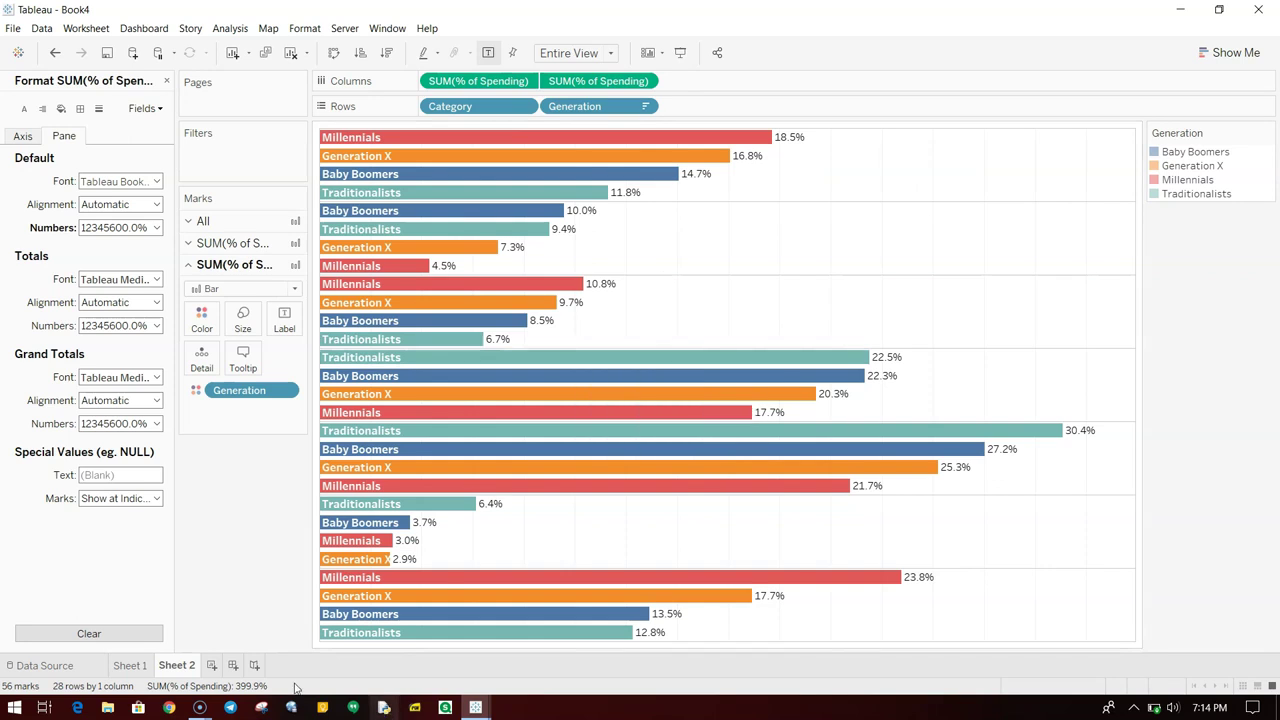
Create a new dashboard with Sheet 1 placed on it and Sheet 2 directly below Sheet 1.
click(232, 666)
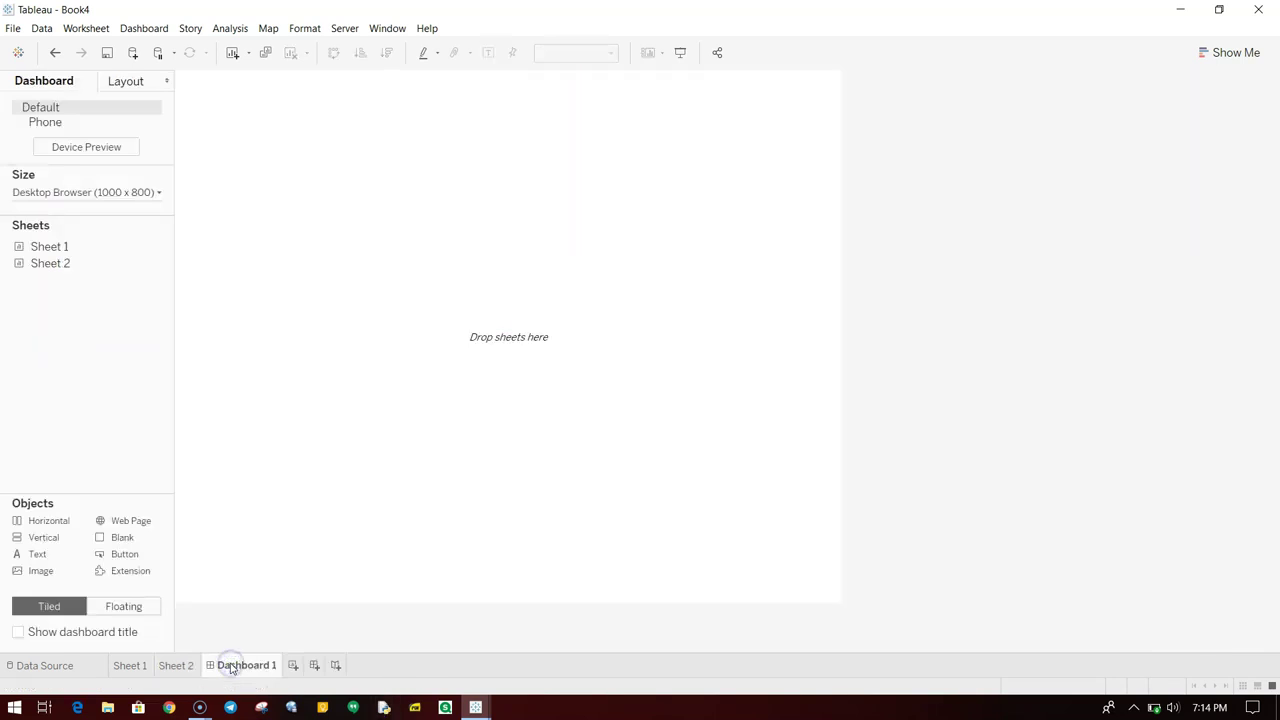
mouse_move(96, 254)
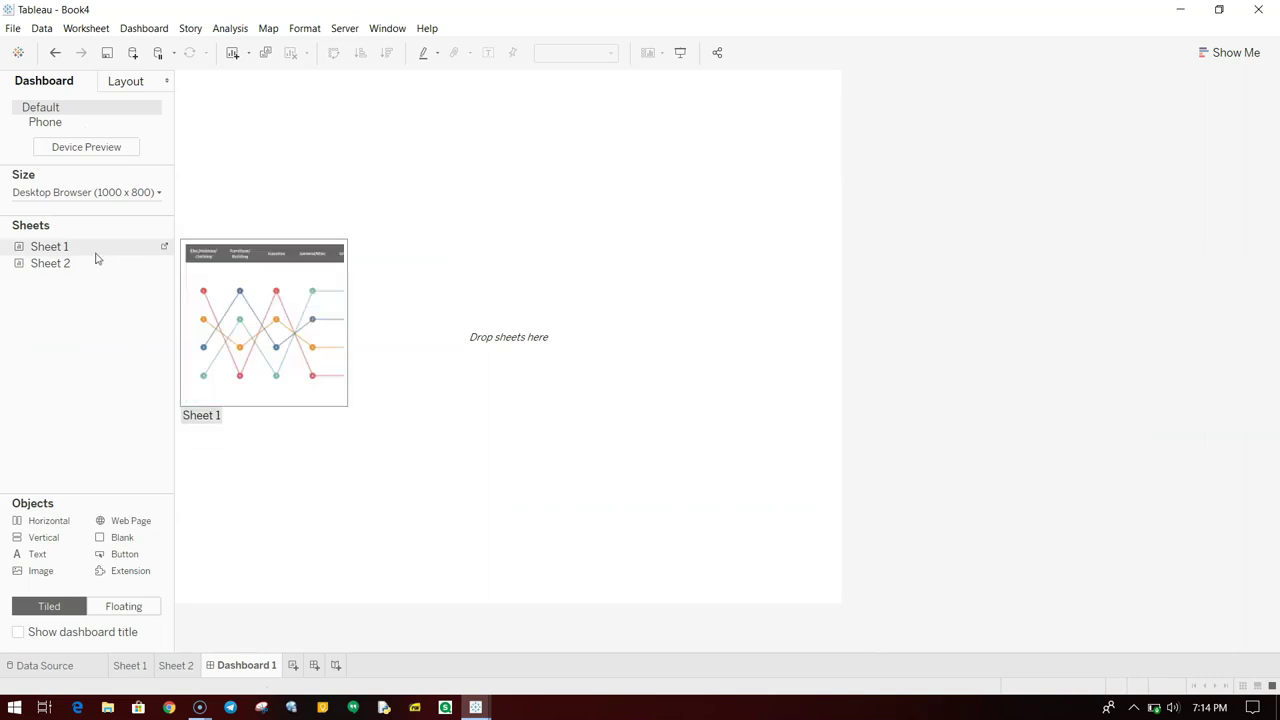
drag(96, 256, 416, 222)
drag(72, 263, 374, 445)
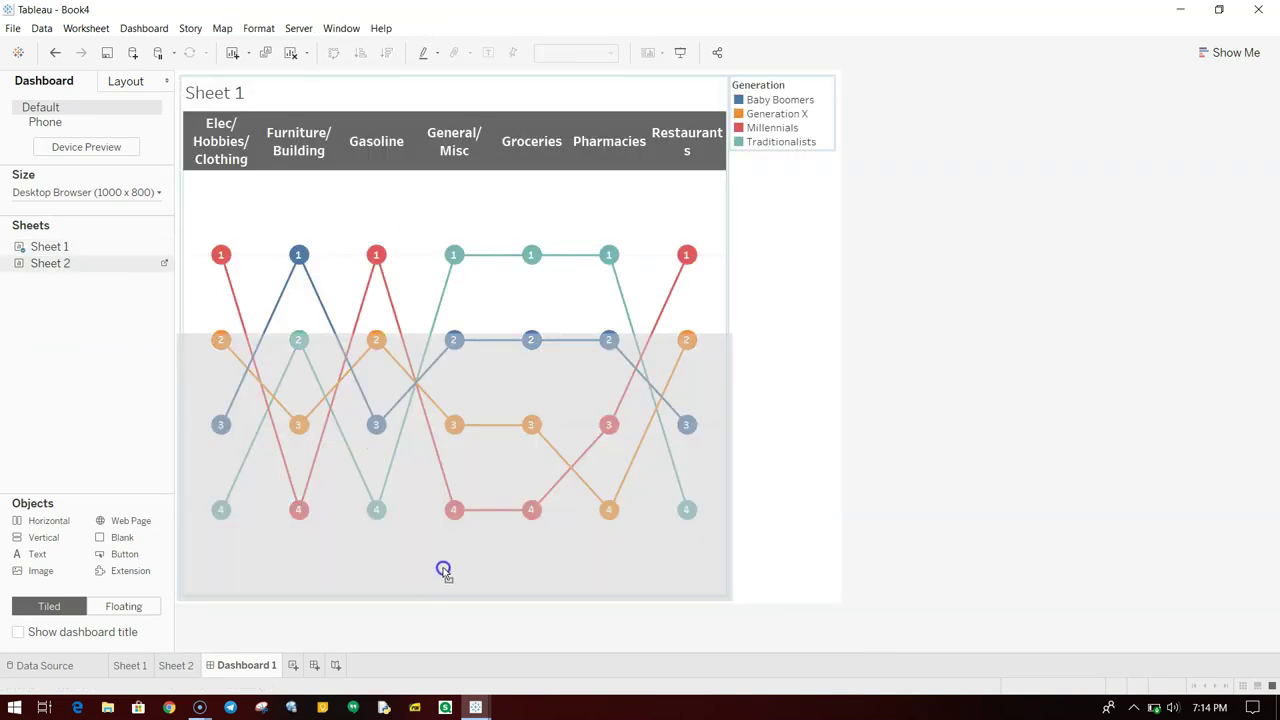
drag(443, 570, 443, 571)
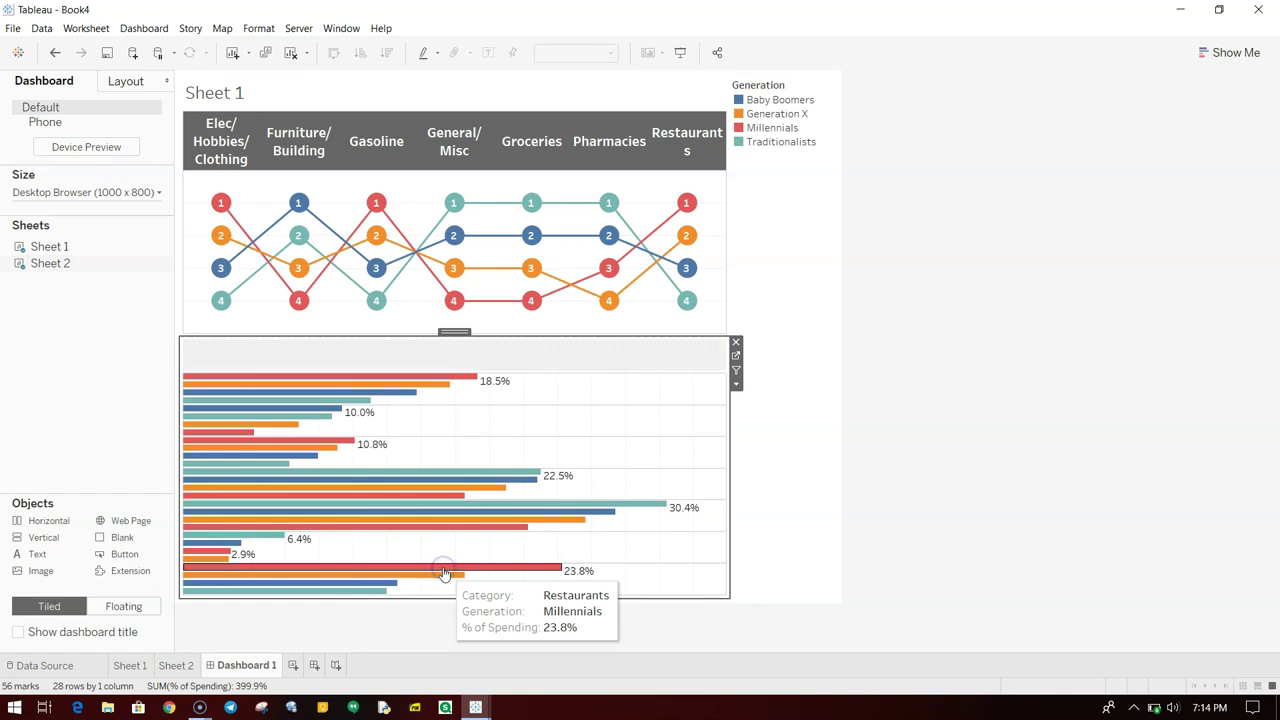
Remove the Generation legend from the dashboard and hide the Sheet 2 title.
click(805, 90)
click(843, 80)
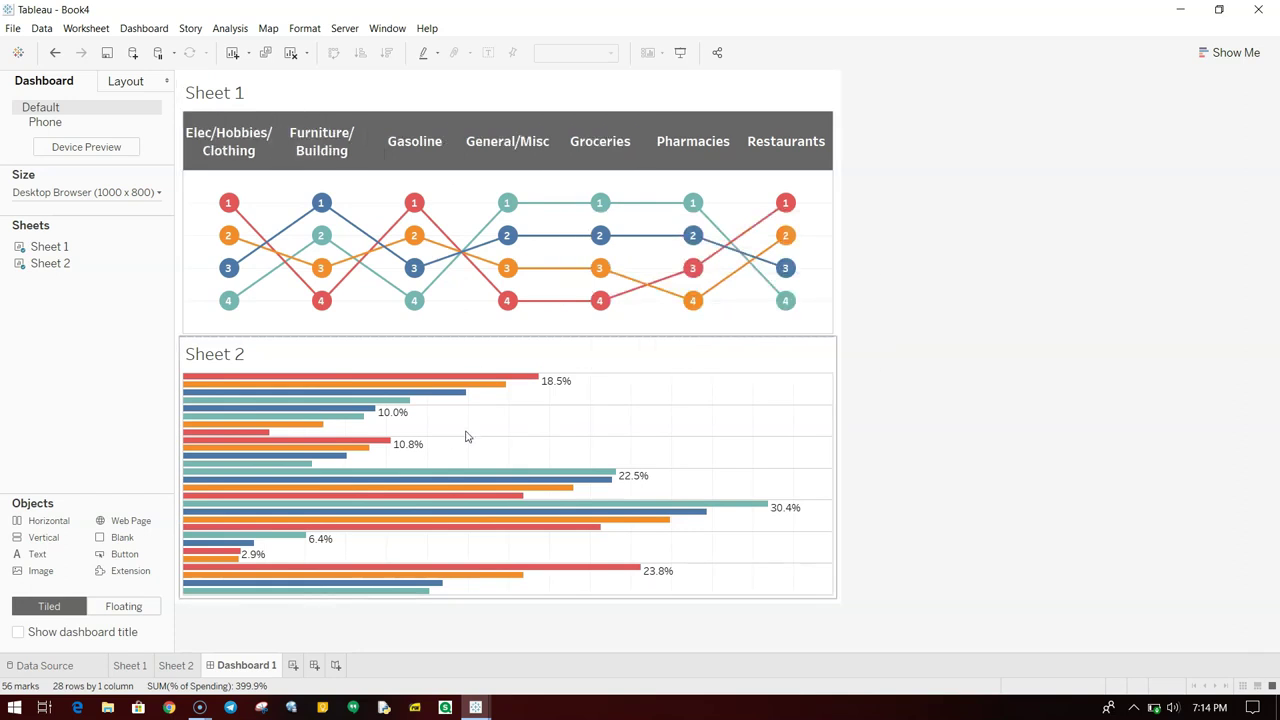
right_click(240, 361)
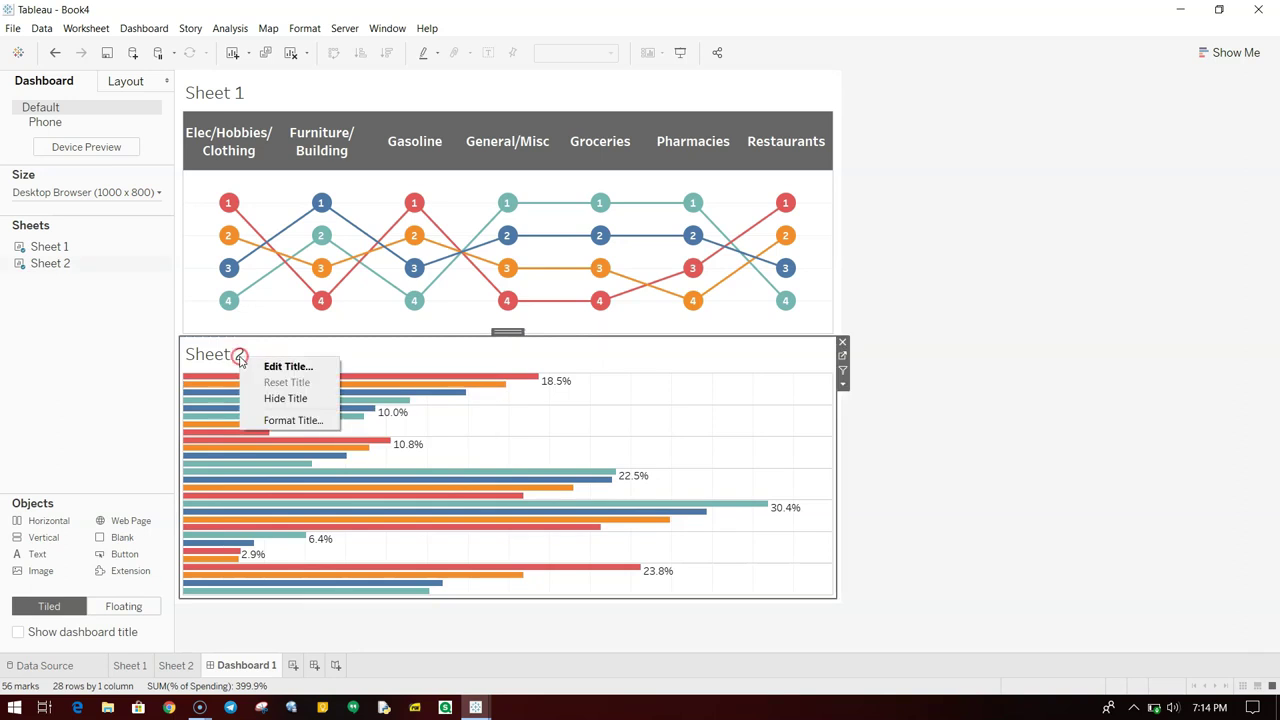
click(279, 402)
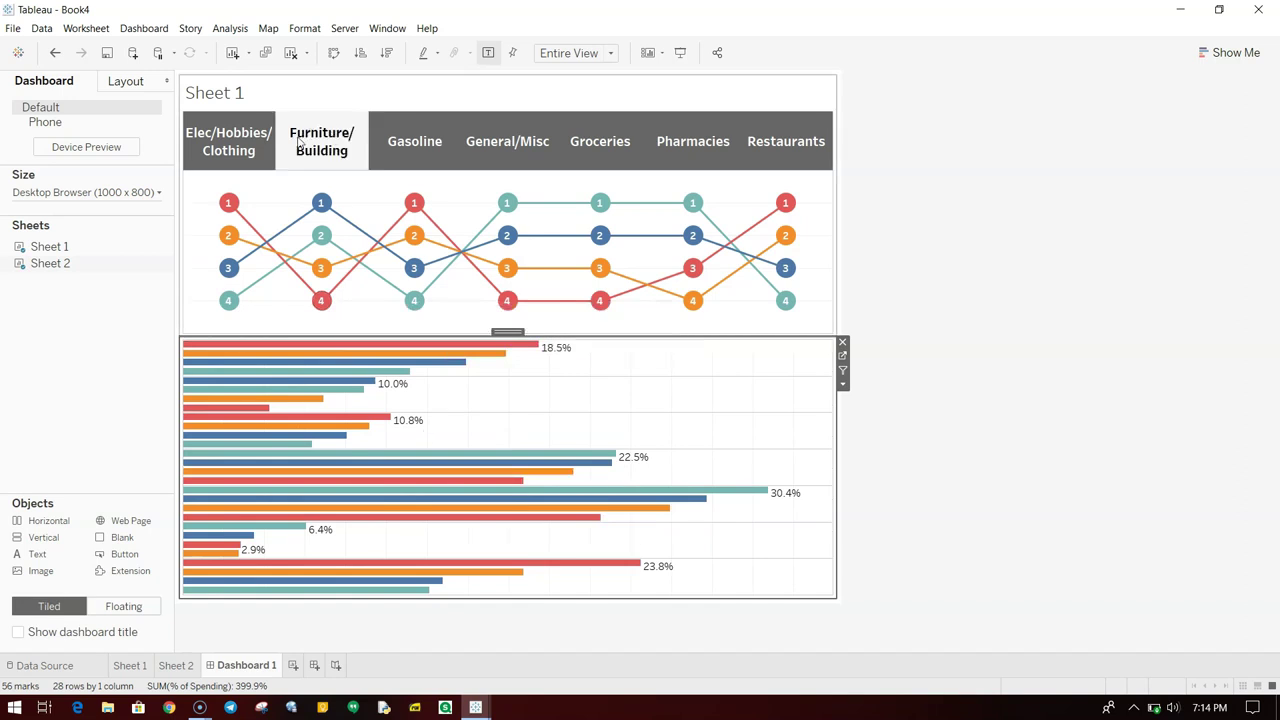
Add a dashboard filter action from Sheet 1 to Sheet 2 only, excluding all values when the selection is cleared.
click(153, 33)
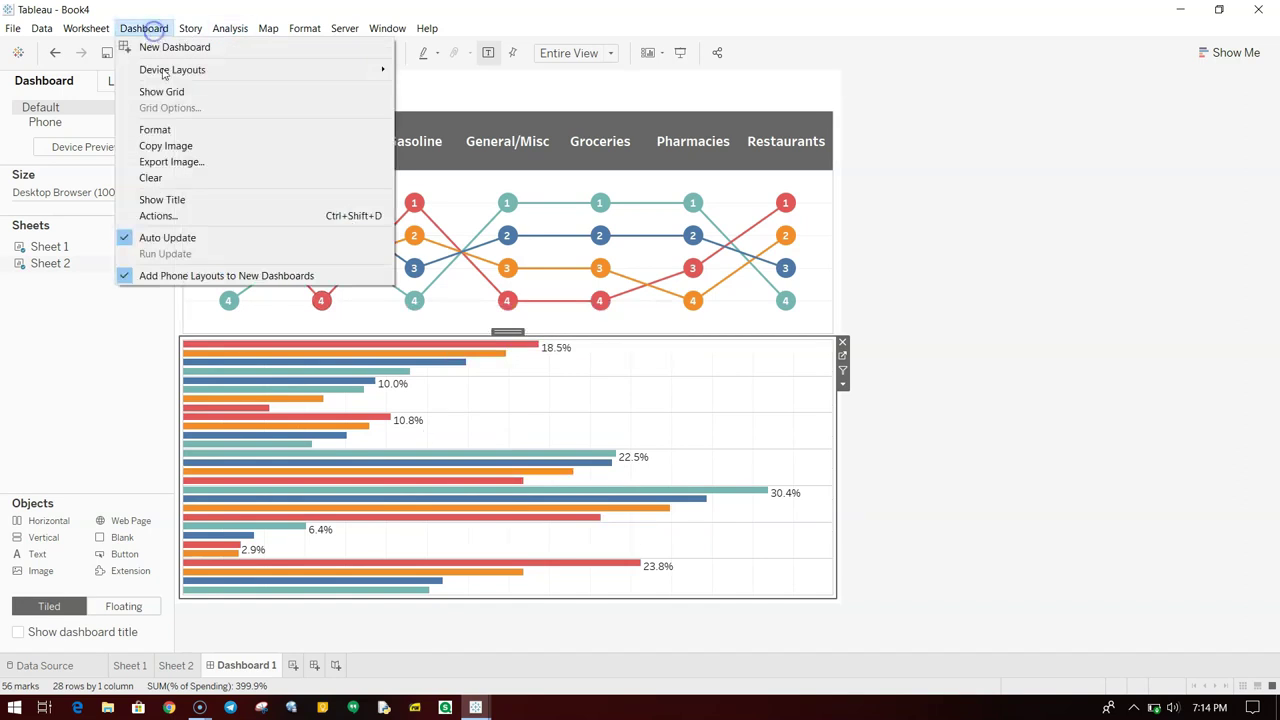
click(194, 217)
click(497, 393)
click(567, 398)
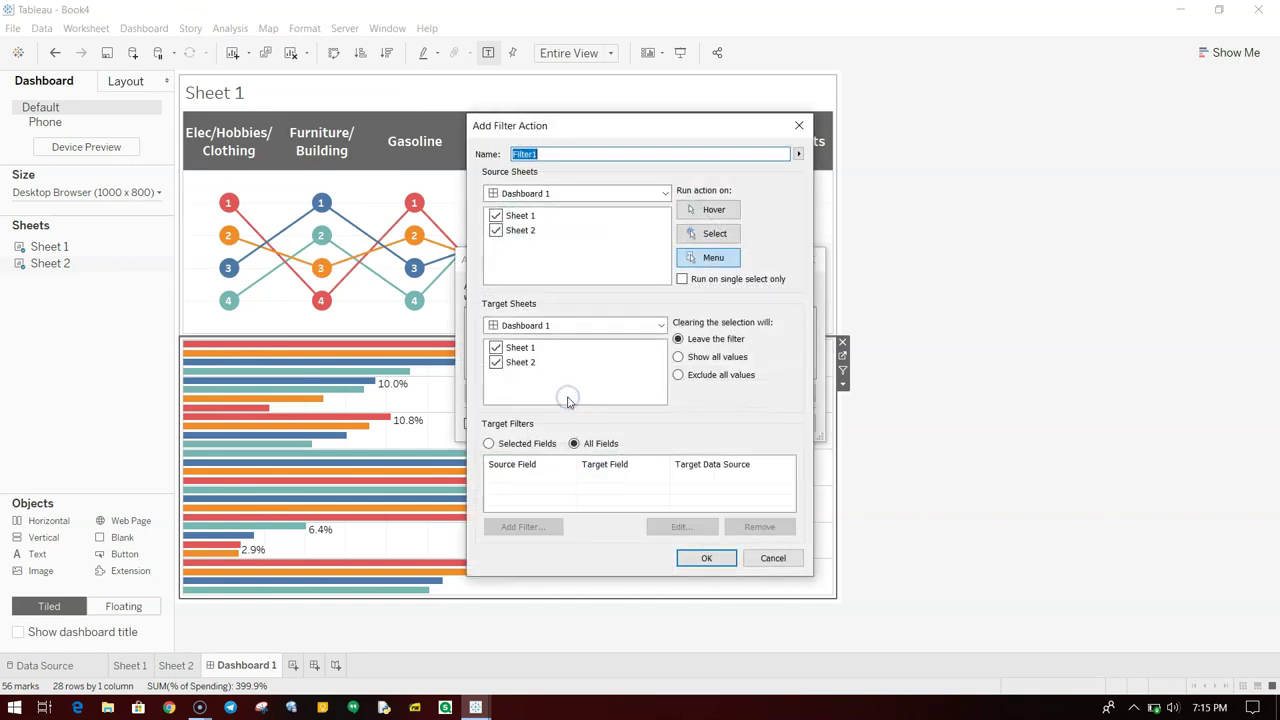
click(496, 231)
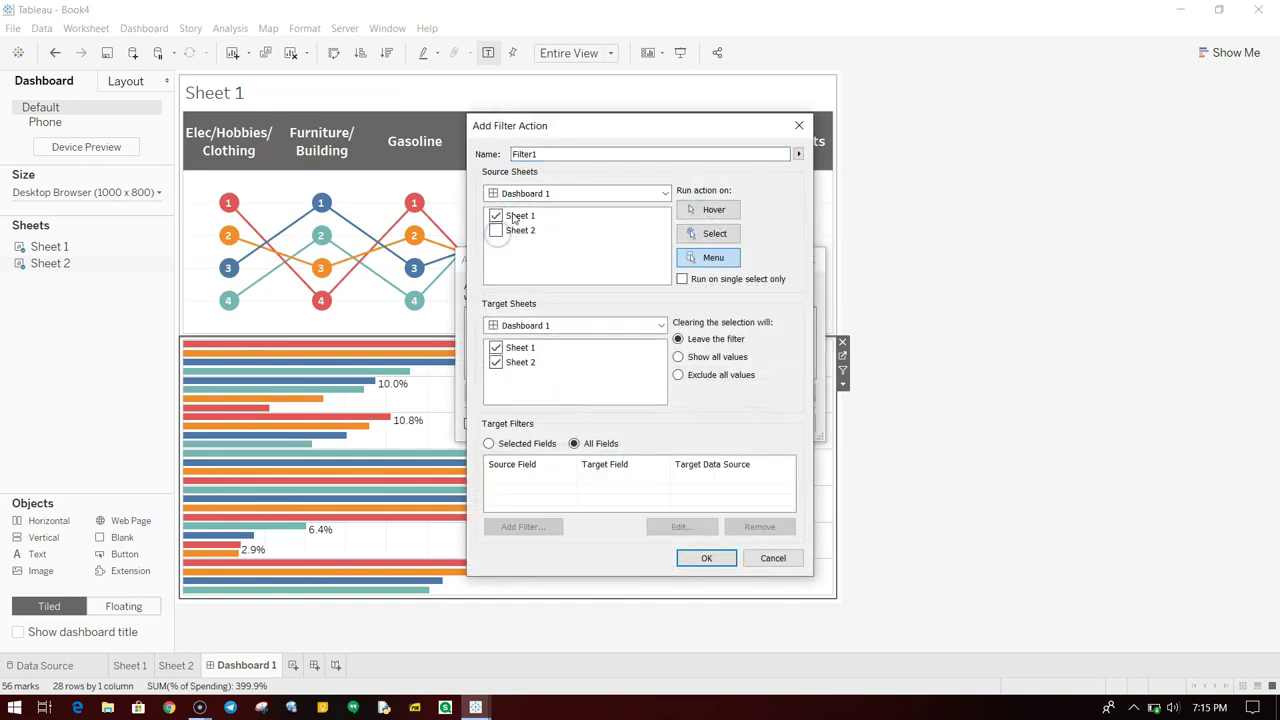
click(495, 347)
click(706, 558)
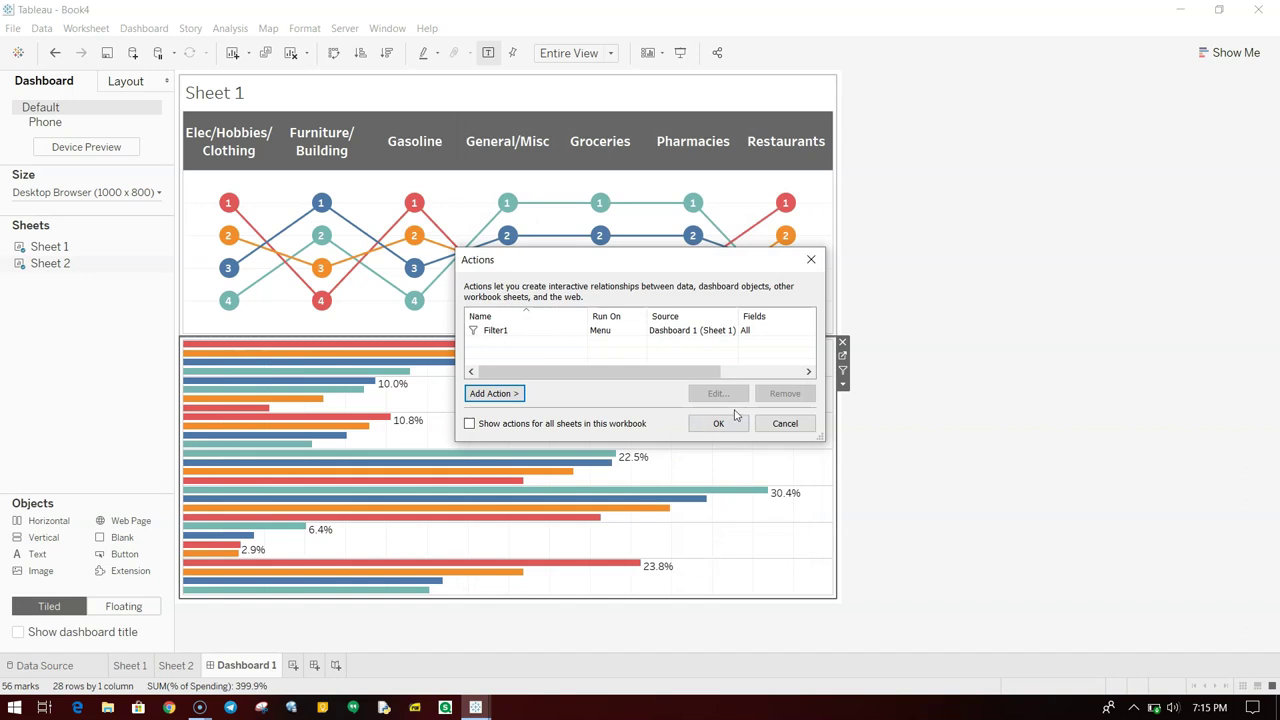
click(726, 423)
Test the filter action on the Elec/Hobbies/Clothing and Furniture/Building category headers, then clear the selection.
click(250, 155)
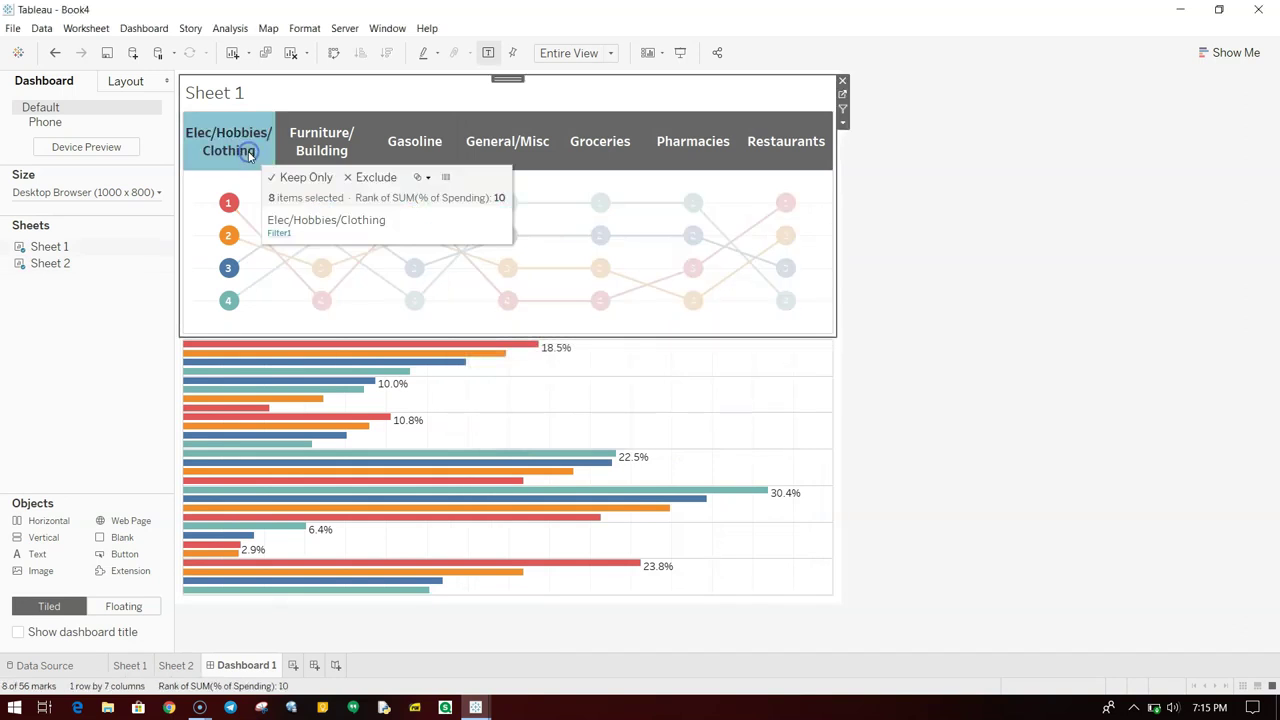
click(314, 152)
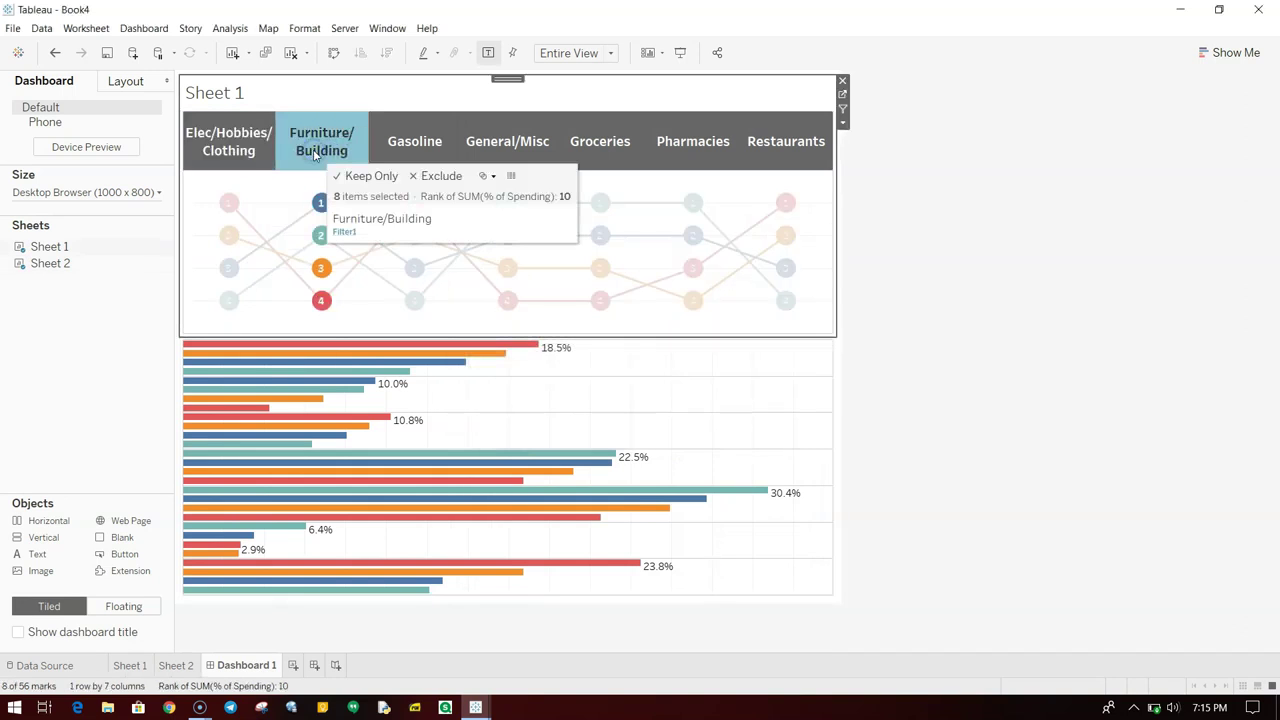
click(256, 162)
click(252, 152)
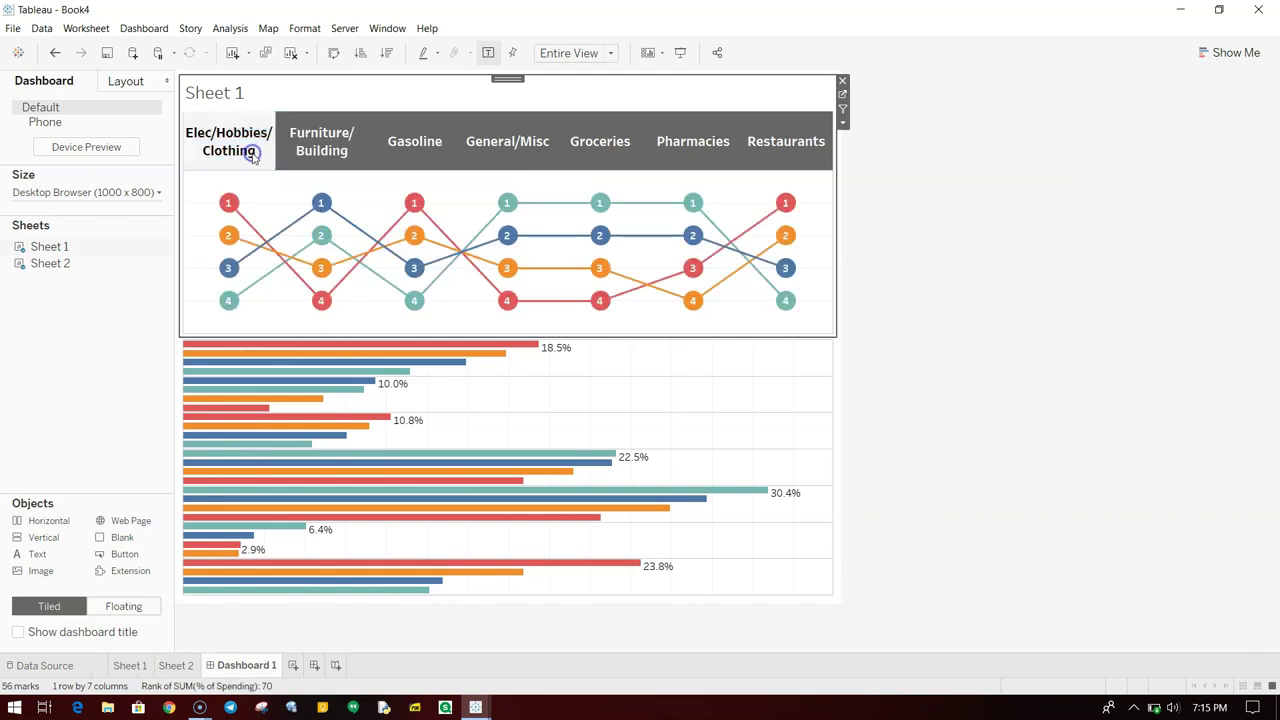
click(604, 405)
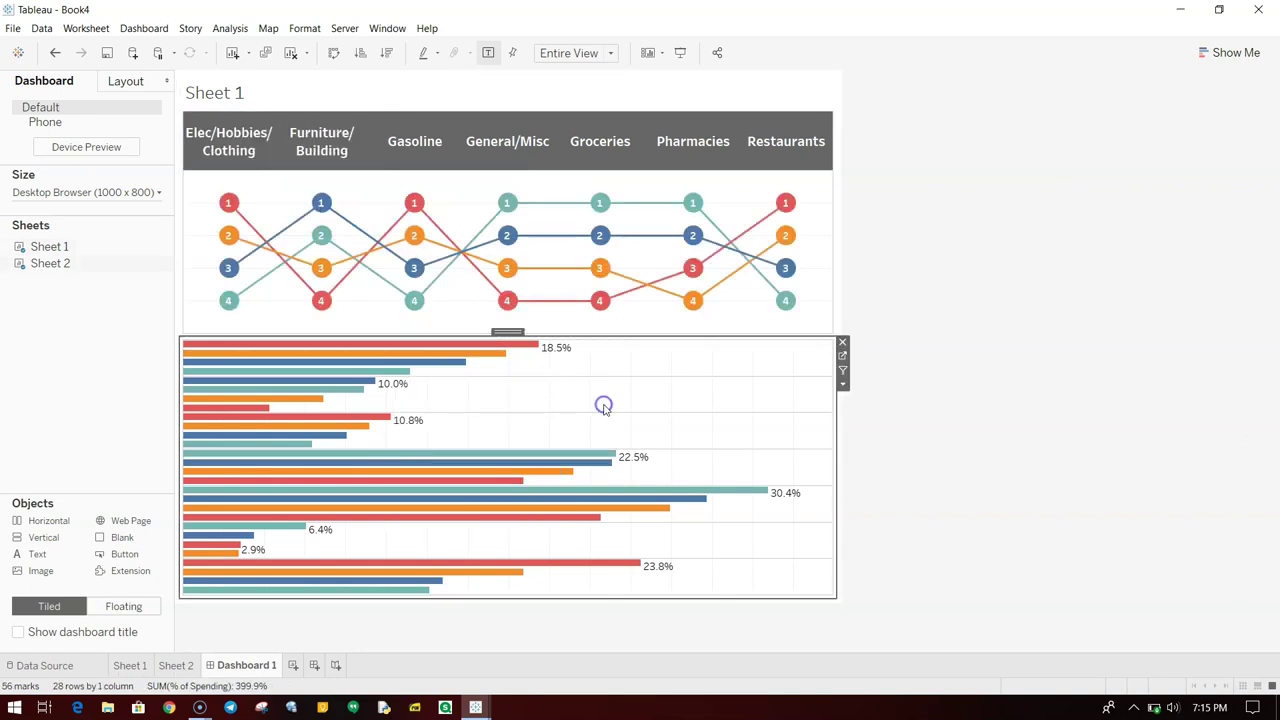
Edit the Filter1 dashboard action so that it runs on Select.
click(144, 28)
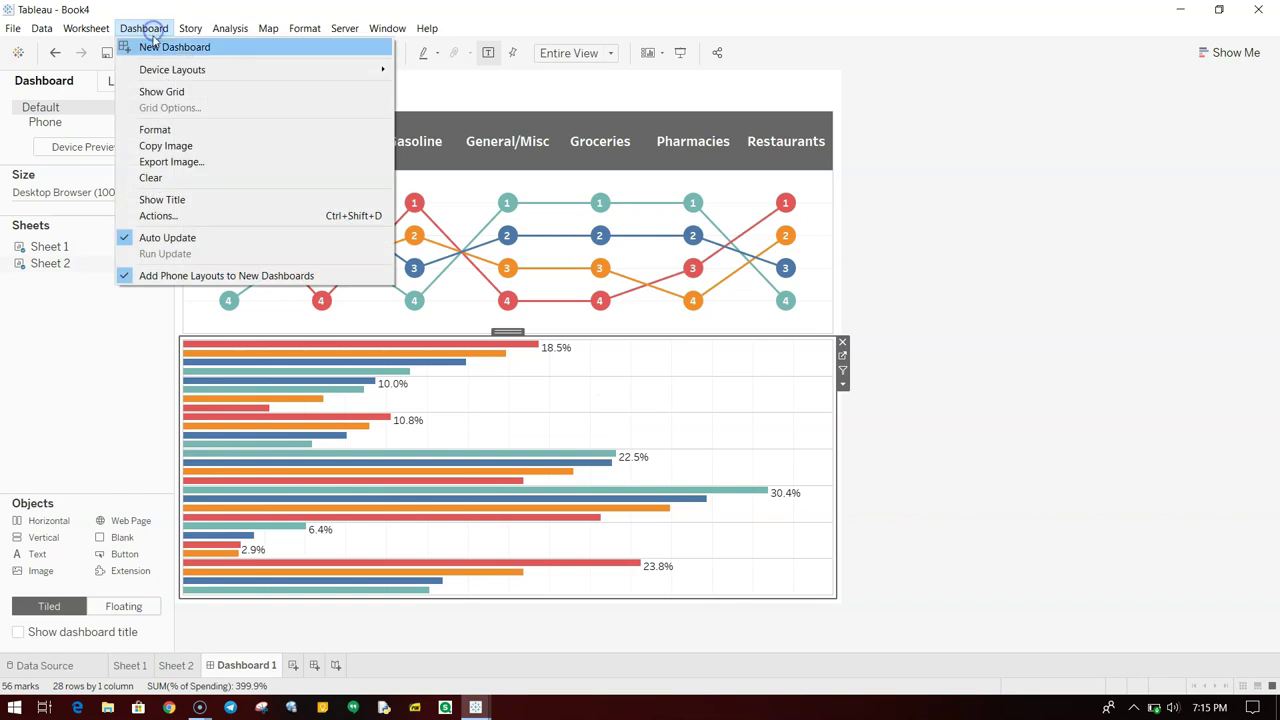
click(225, 215)
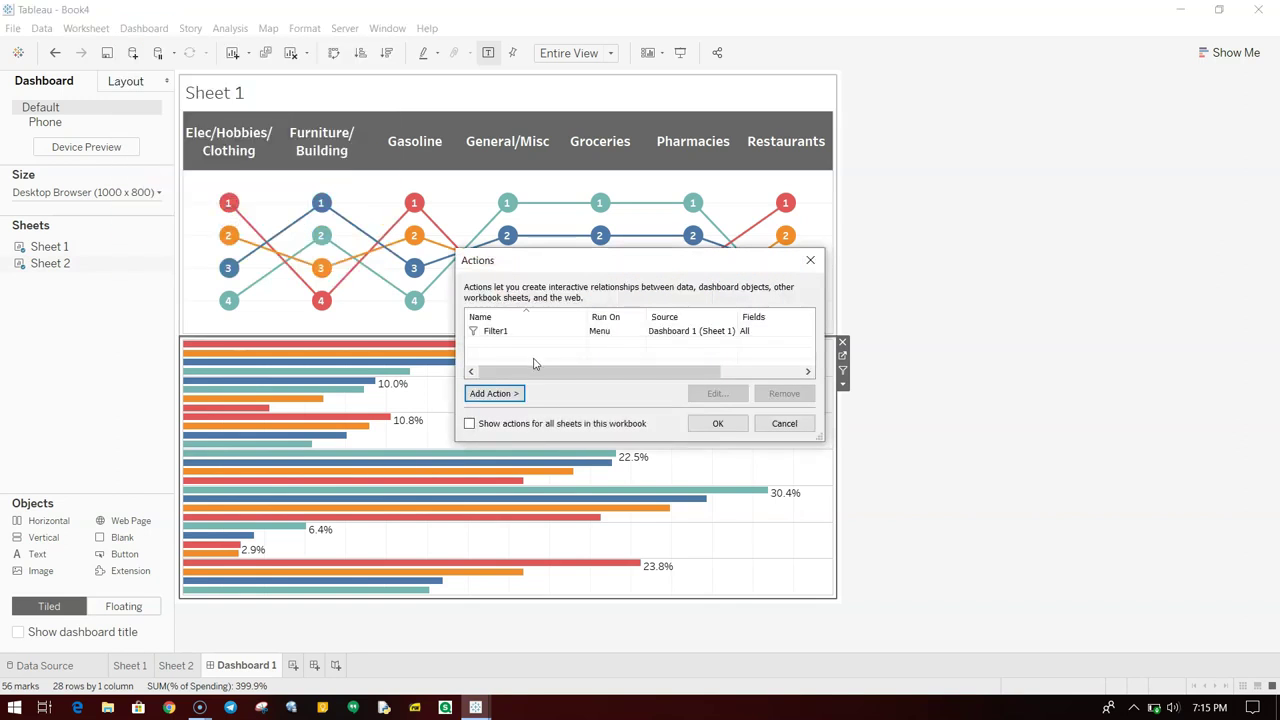
click(536, 333)
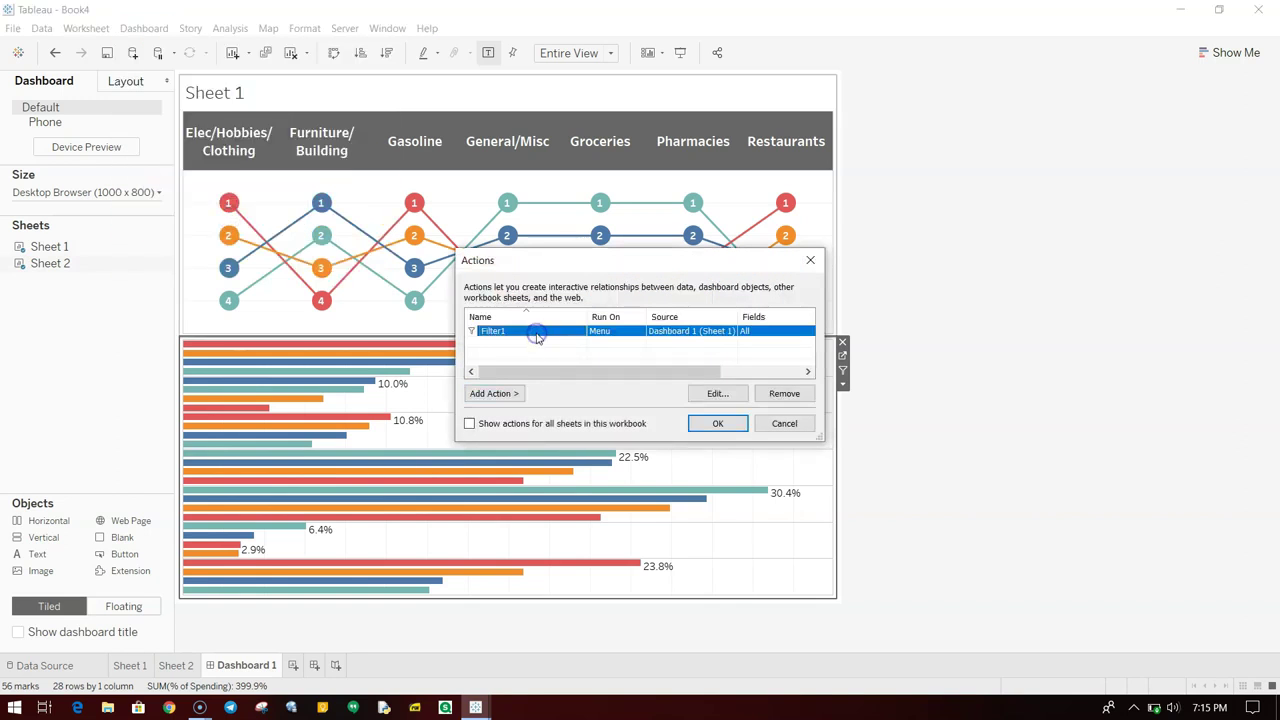
click(729, 396)
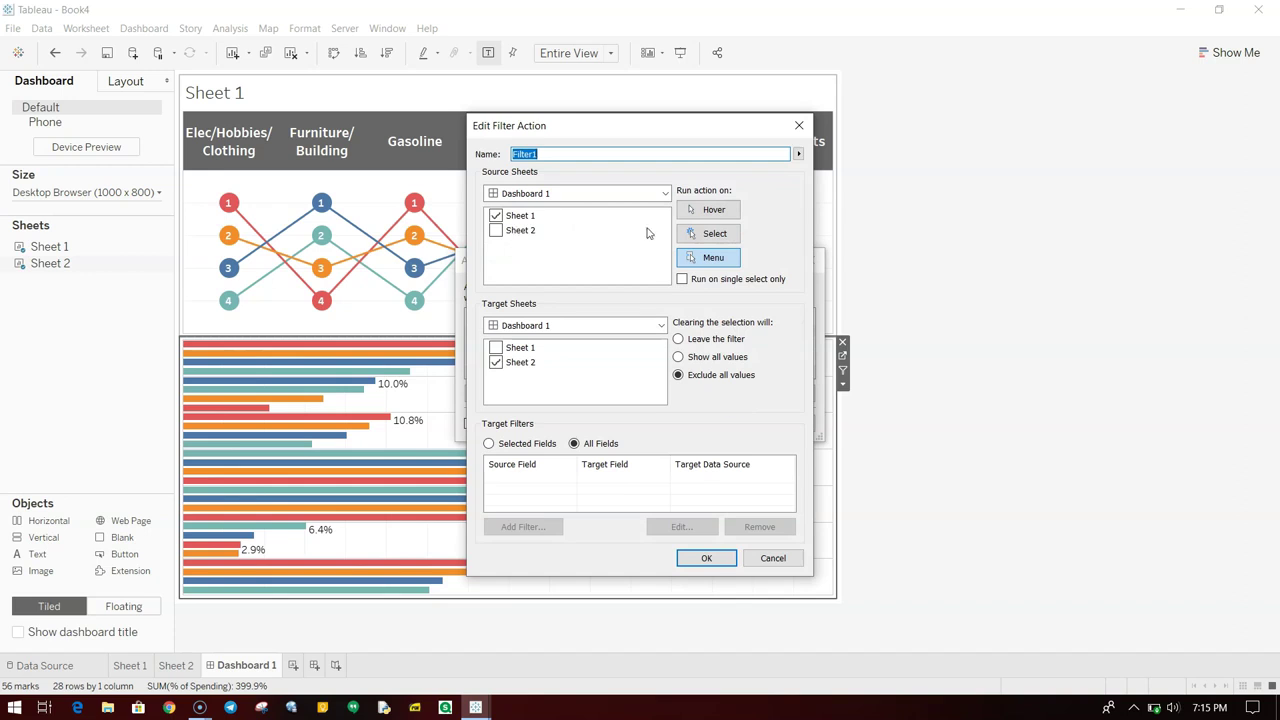
click(716, 236)
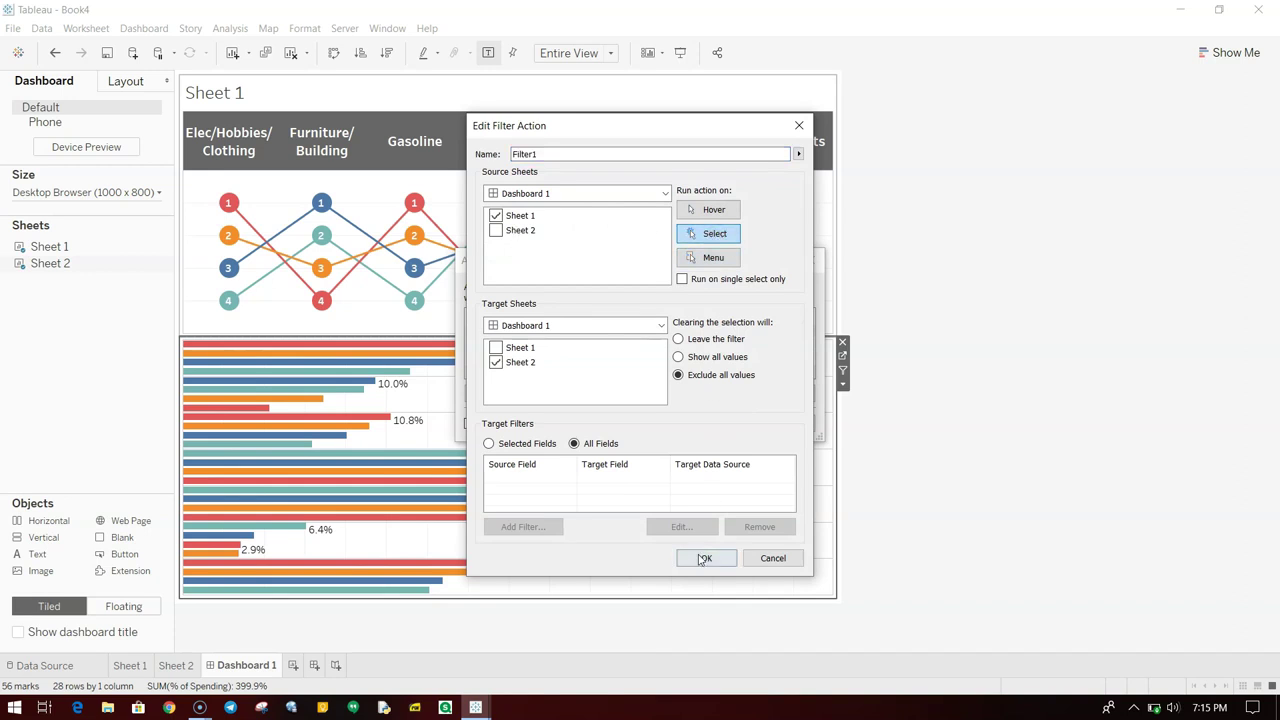
click(702, 560)
click(721, 423)
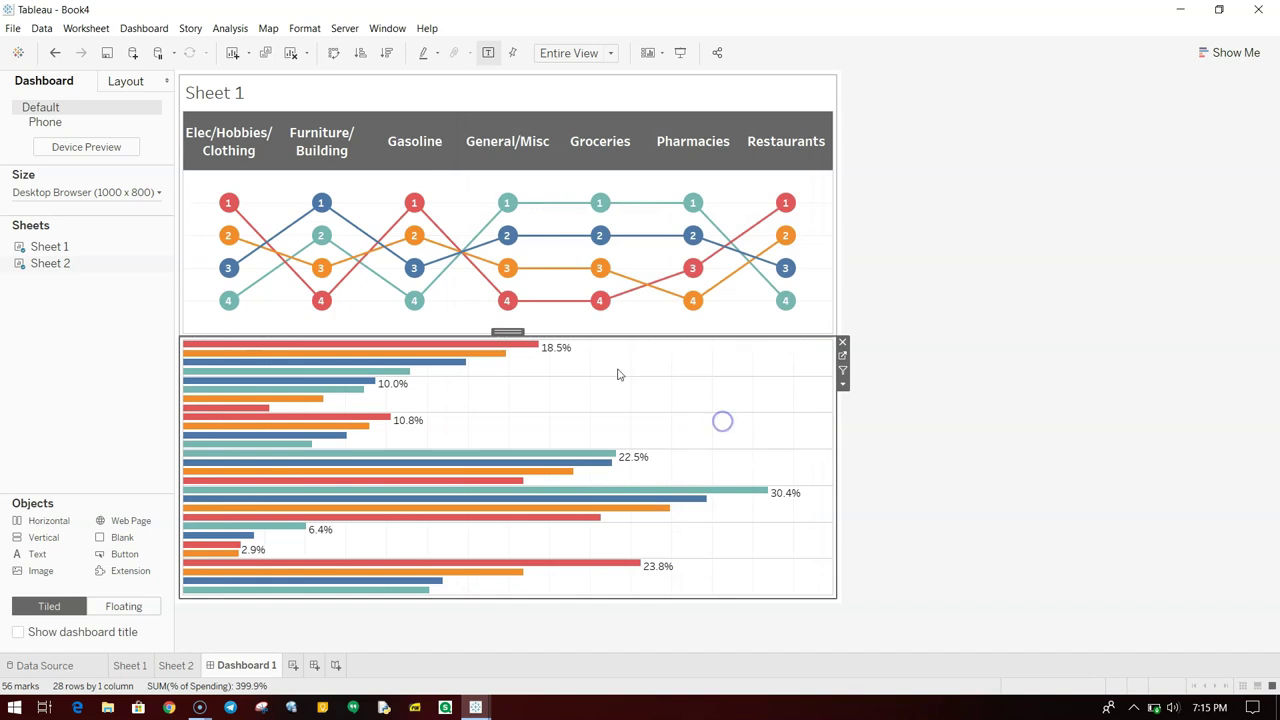
Test the filter with the Gasoline and General/Misc category headers, then clear the General/Misc selection.
click(425, 156)
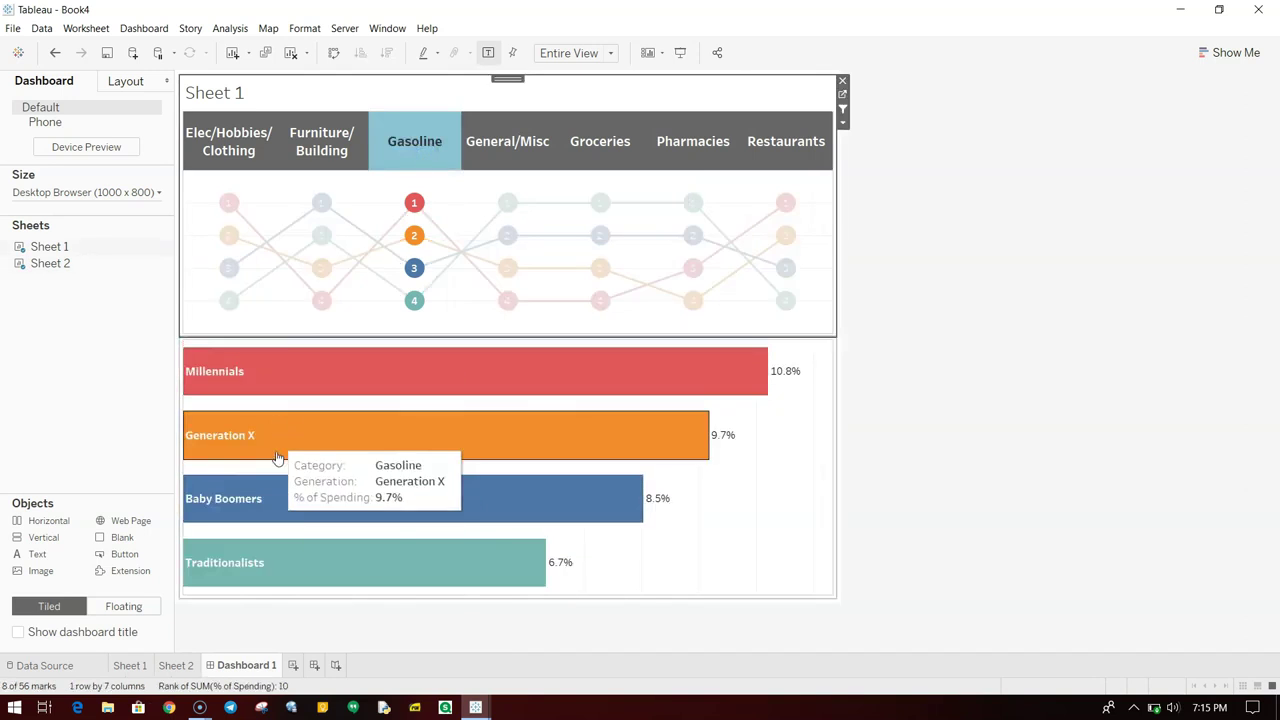
click(506, 155)
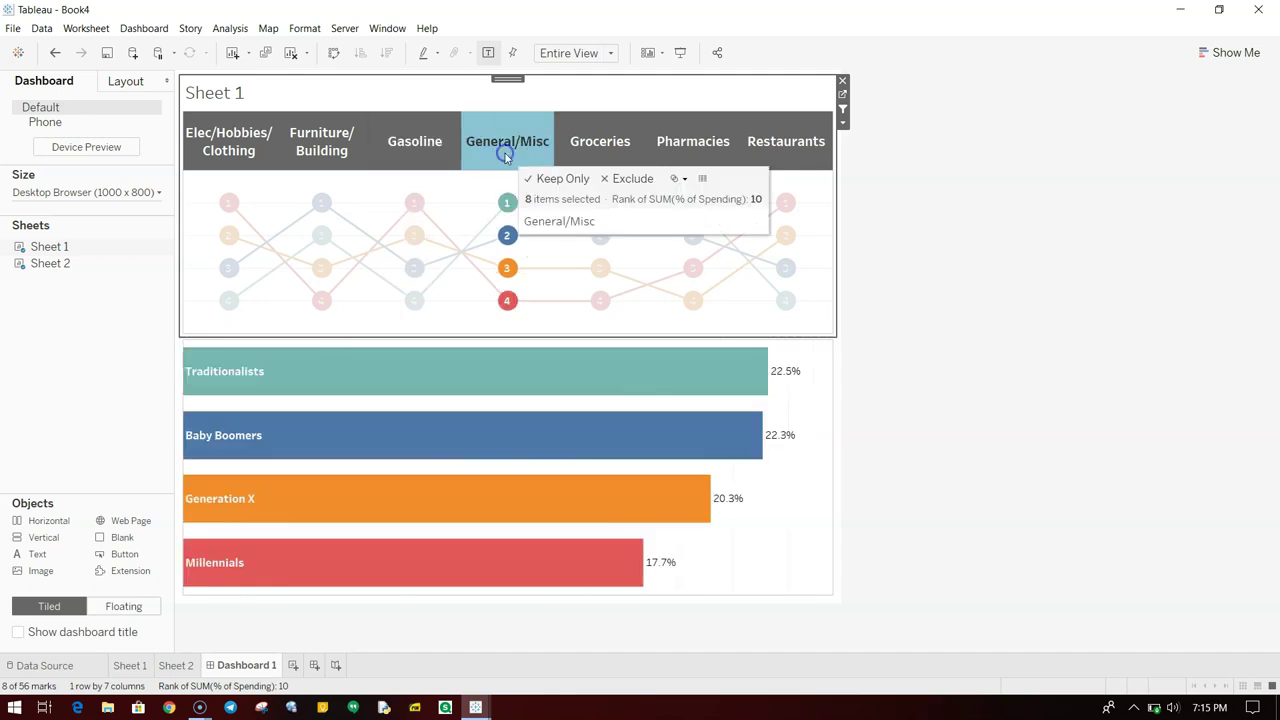
click(508, 153)
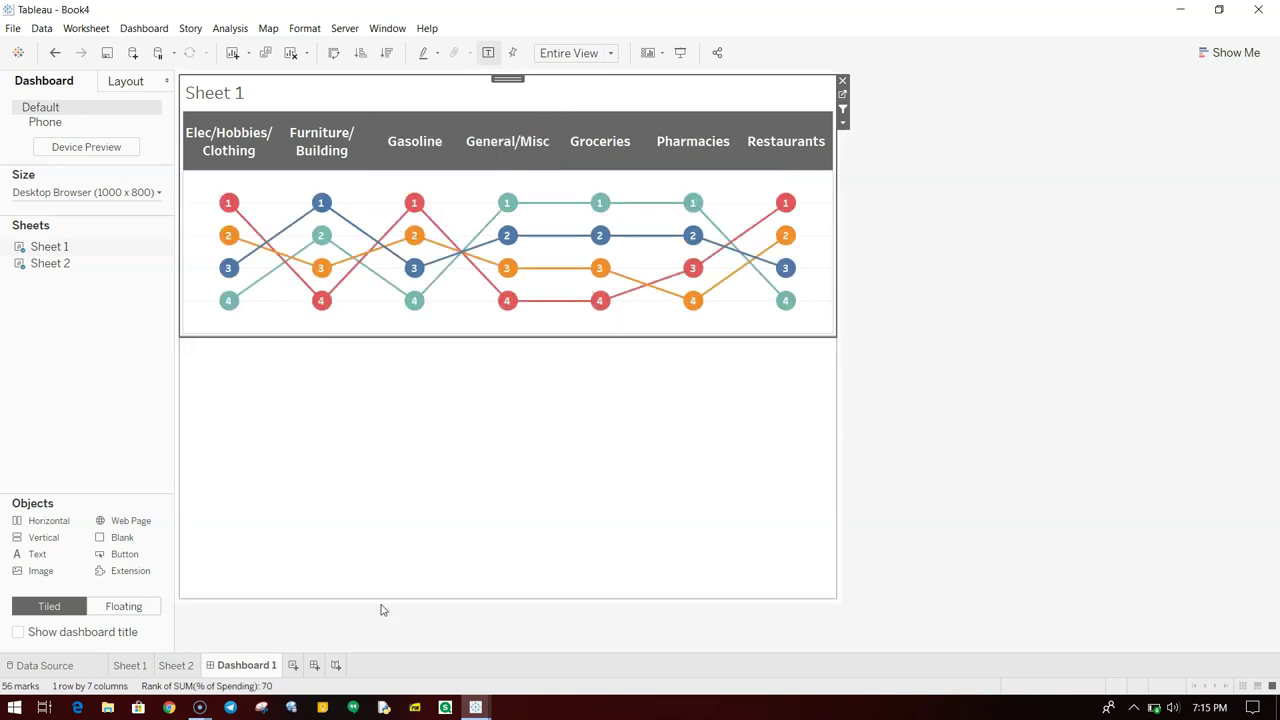
Switch to the Decoded Dashboard workbook and view its Dashboard 1 filtered to the General/Misc category.
key(alt+Tab)
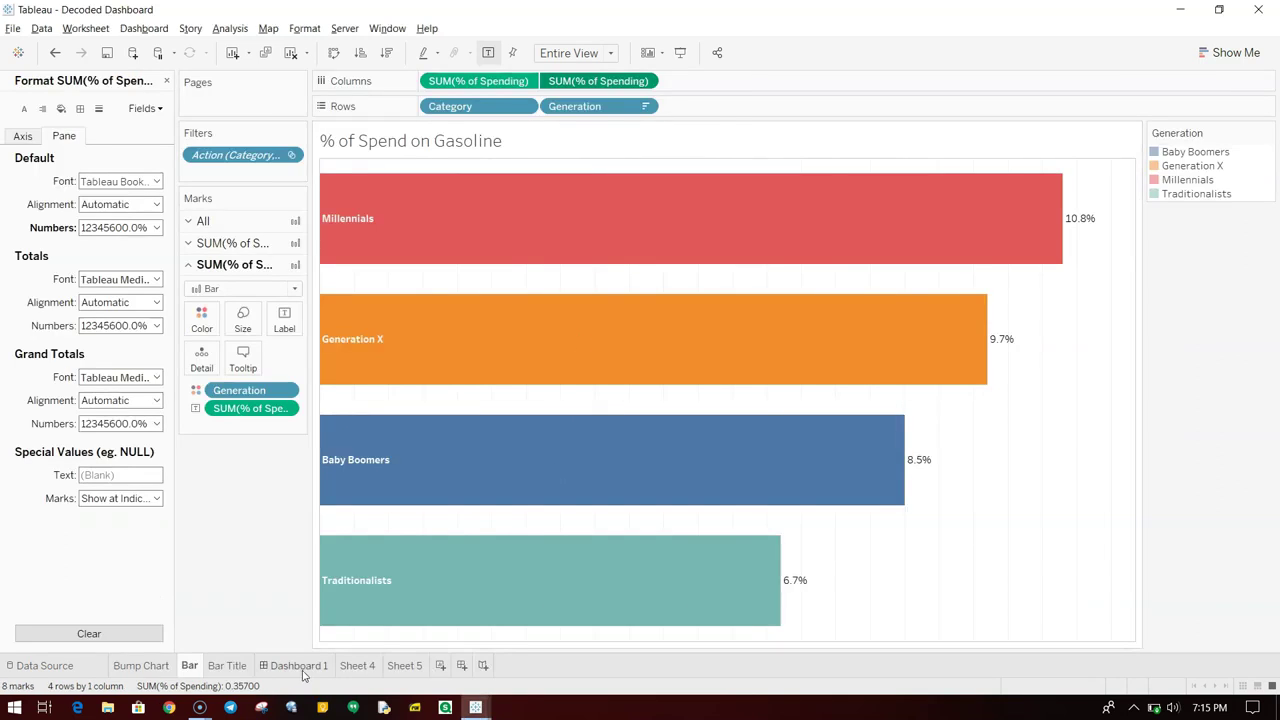
click(300, 665)
click(495, 173)
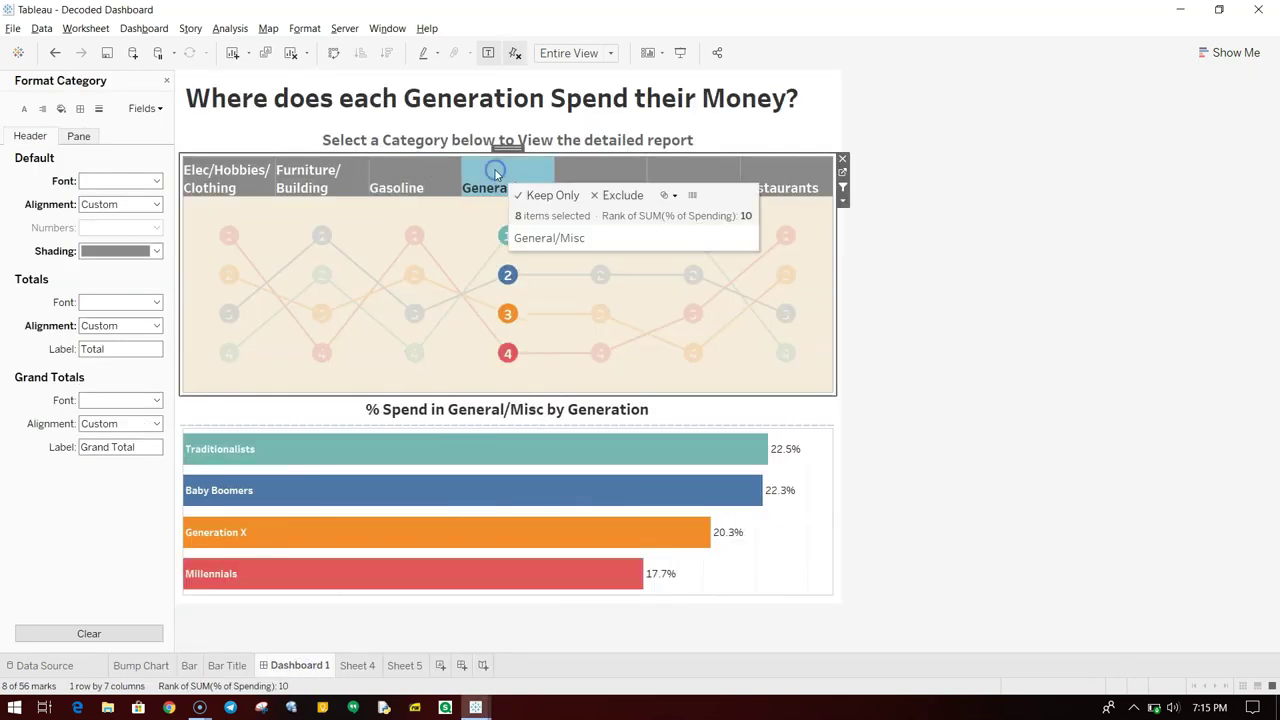
Filter the reference Decoded Dashboard to the Groceries category to examine its title and bar chart layout.
click(598, 172)
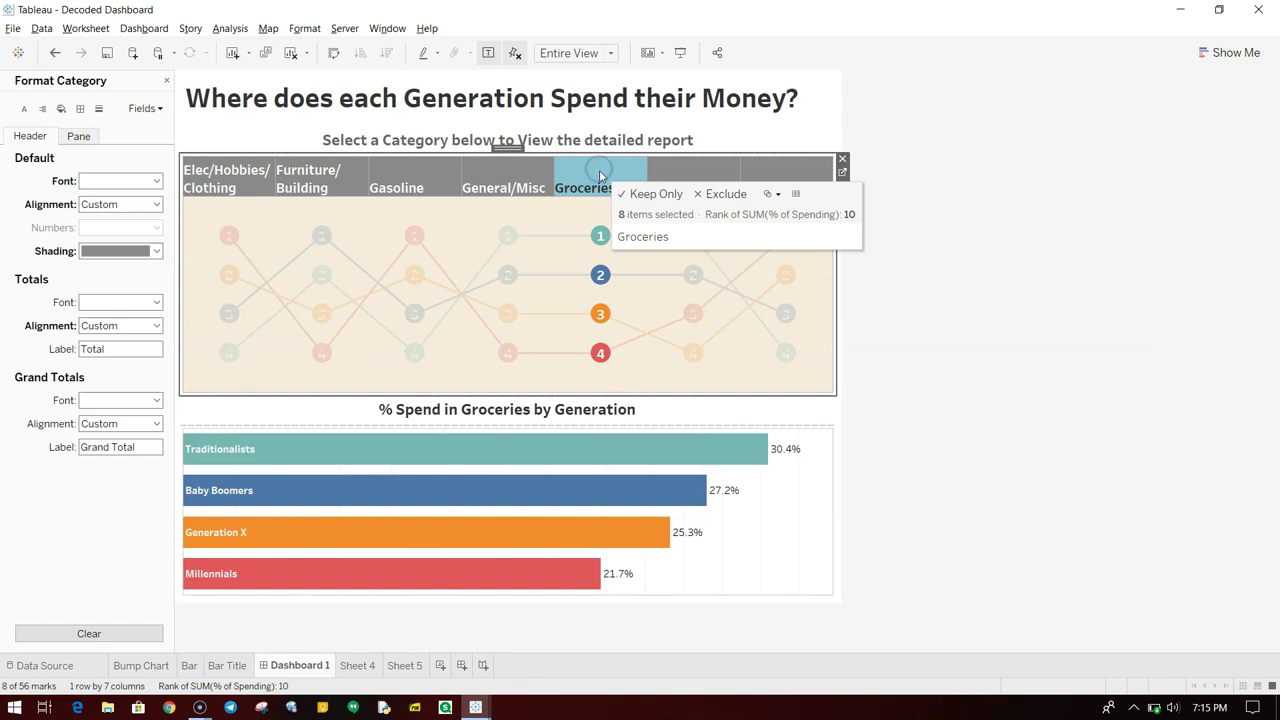
click(971, 372)
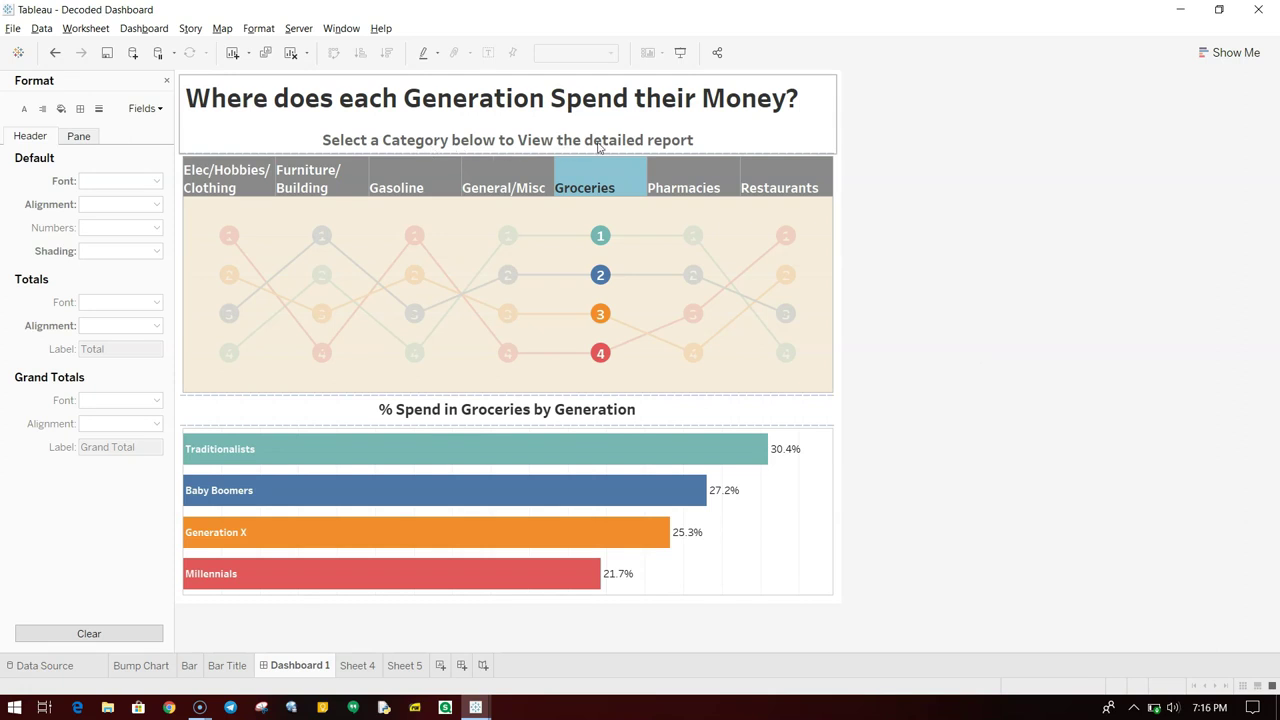
Switch back to the Book4 workbook and hide the Sheet 1 title above the bump chart on the dashboard.
key(alt+Tab)
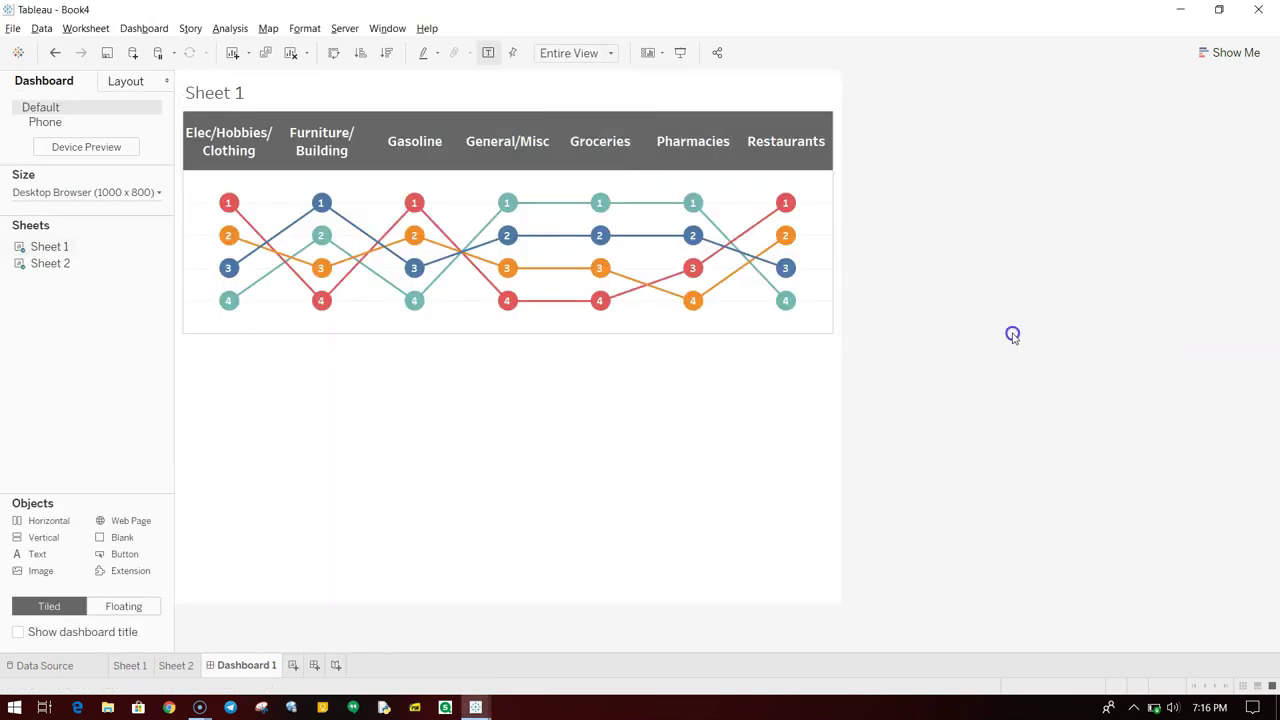
right_click(234, 93)
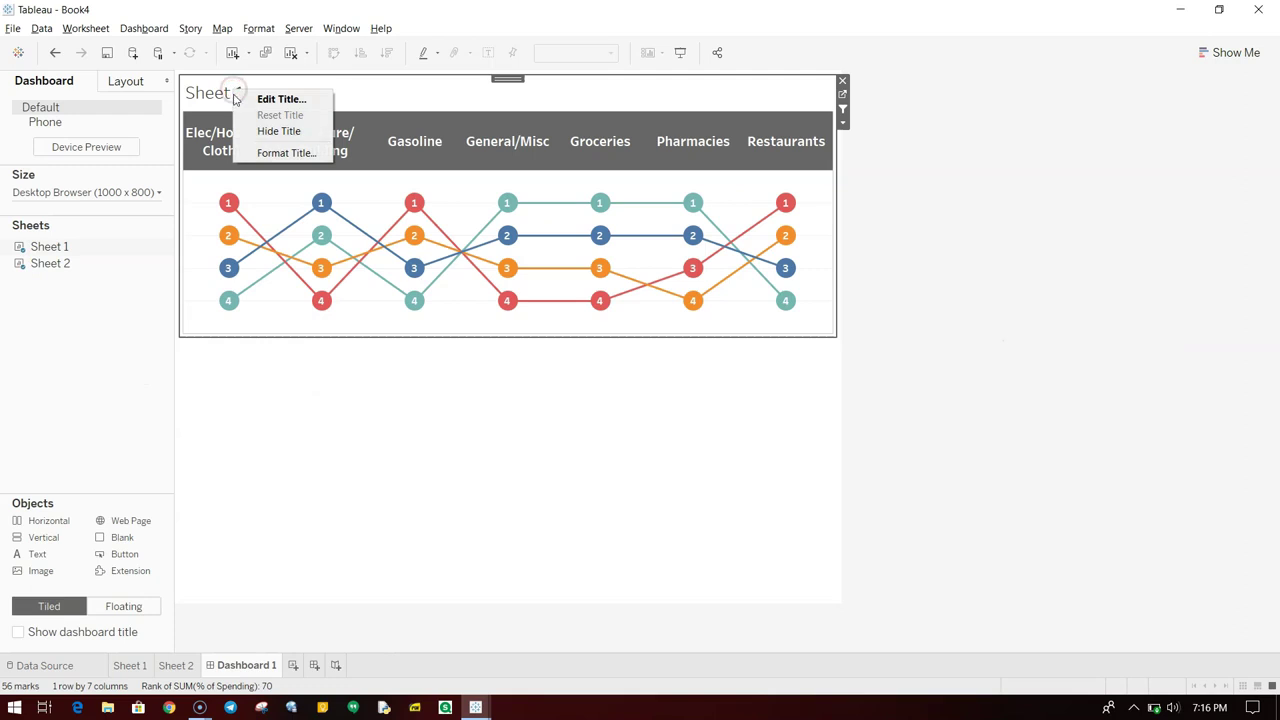
click(271, 134)
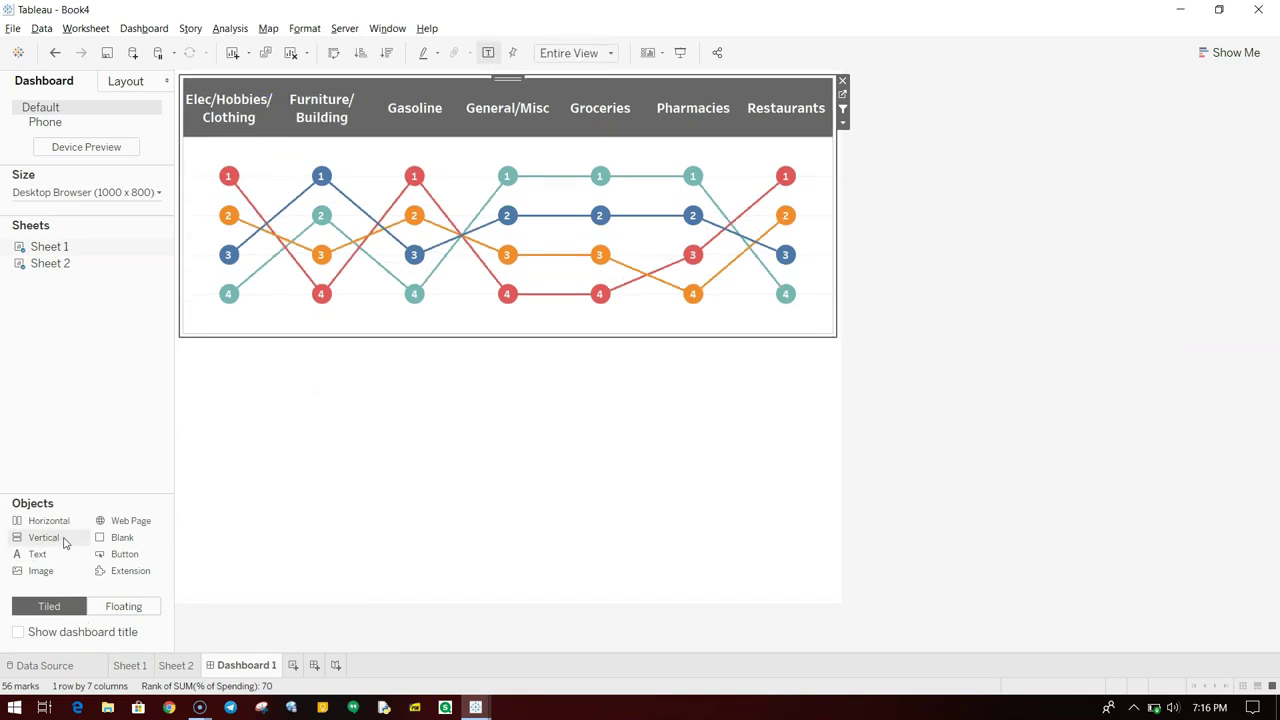
Add a text object headed "Where does each Generation spend their money?" in Tableau Bold 16, above "Click the cateogries below to view the detailed bar chart.".
drag(30, 520, 451, 137)
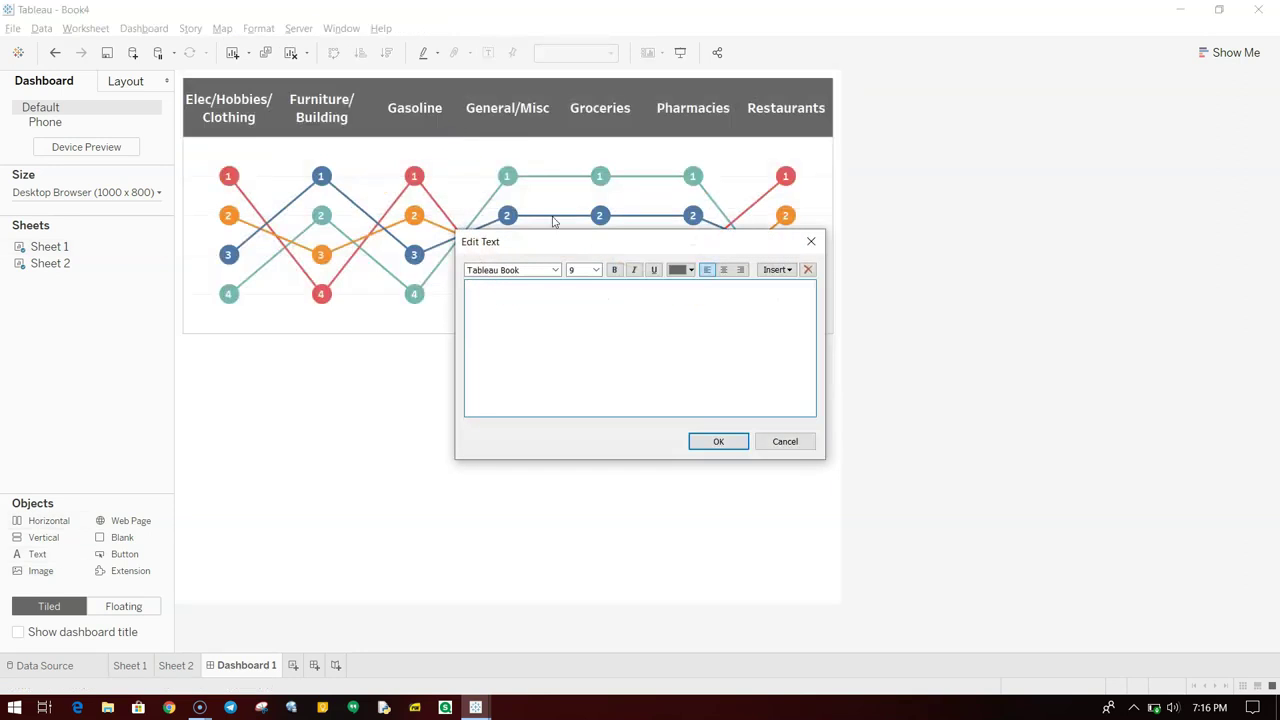
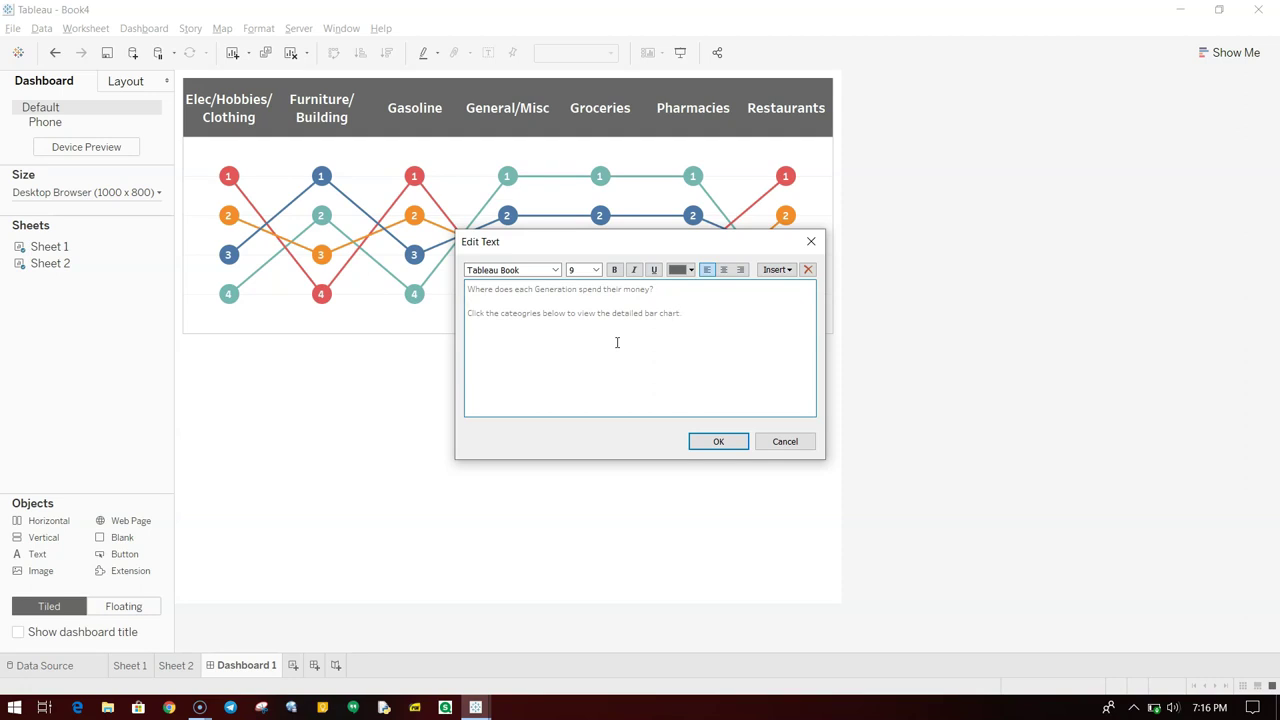
key(shift+Home)
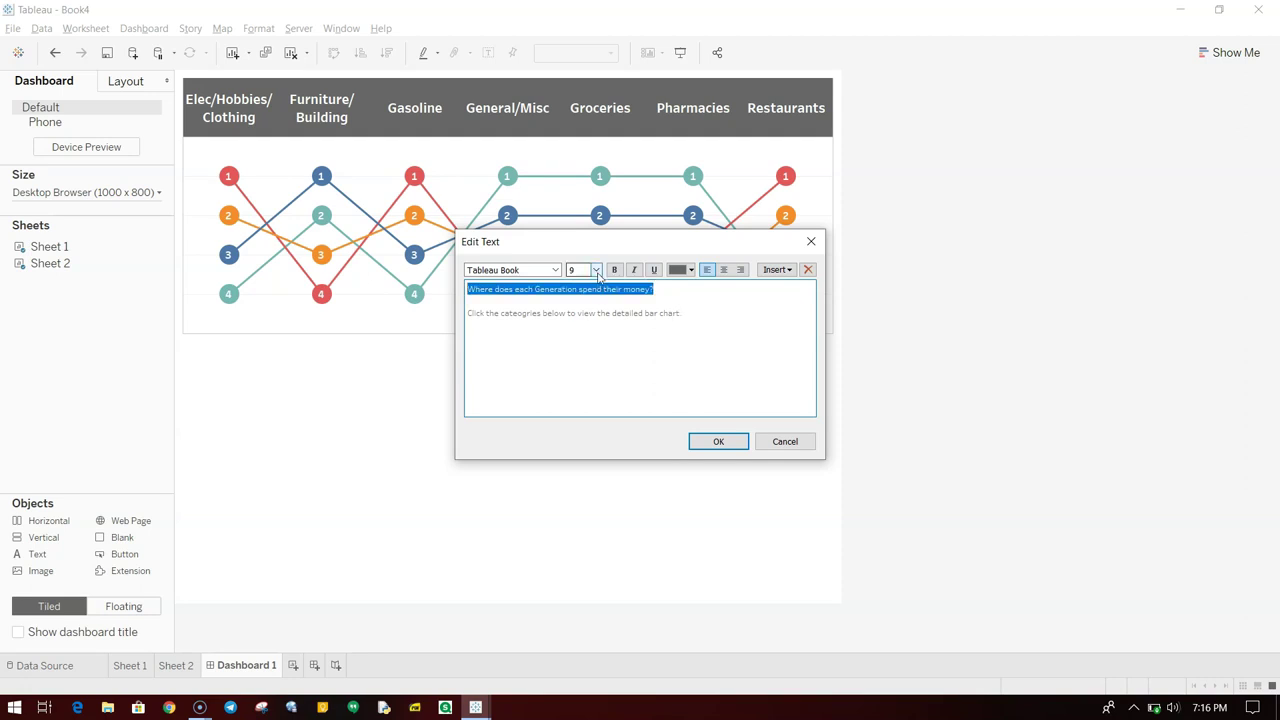
click(556, 270)
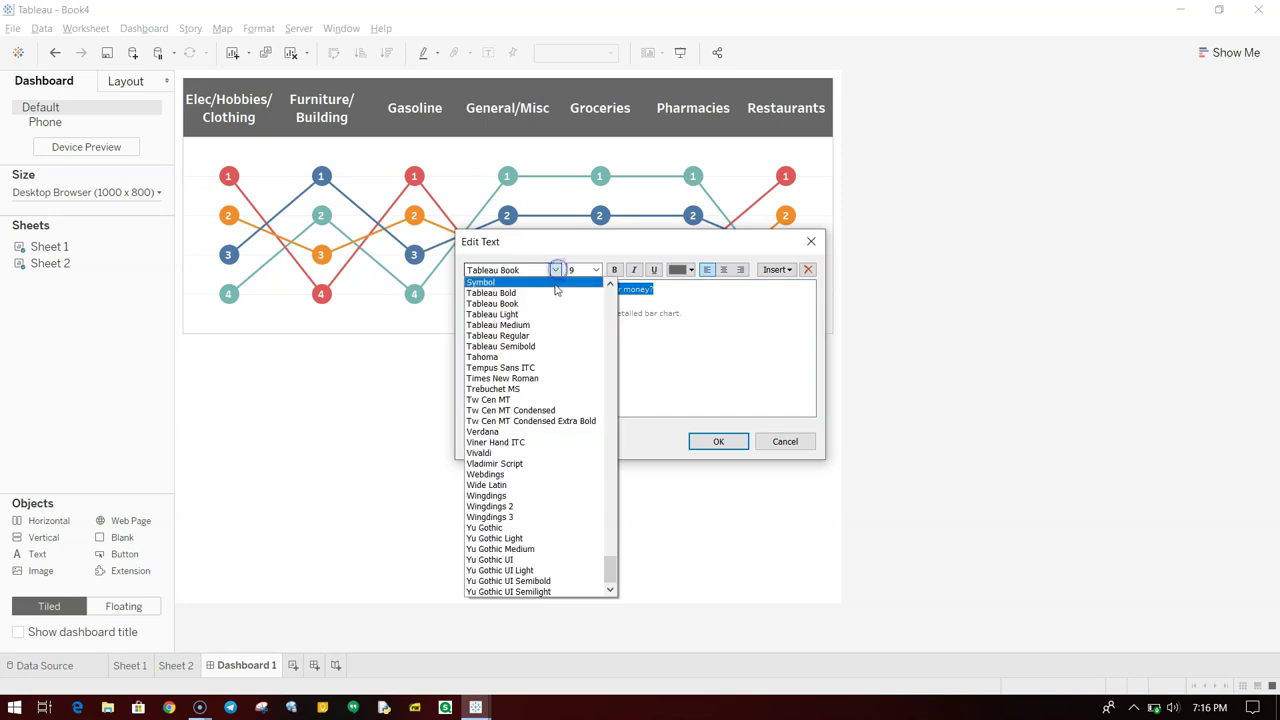
click(554, 293)
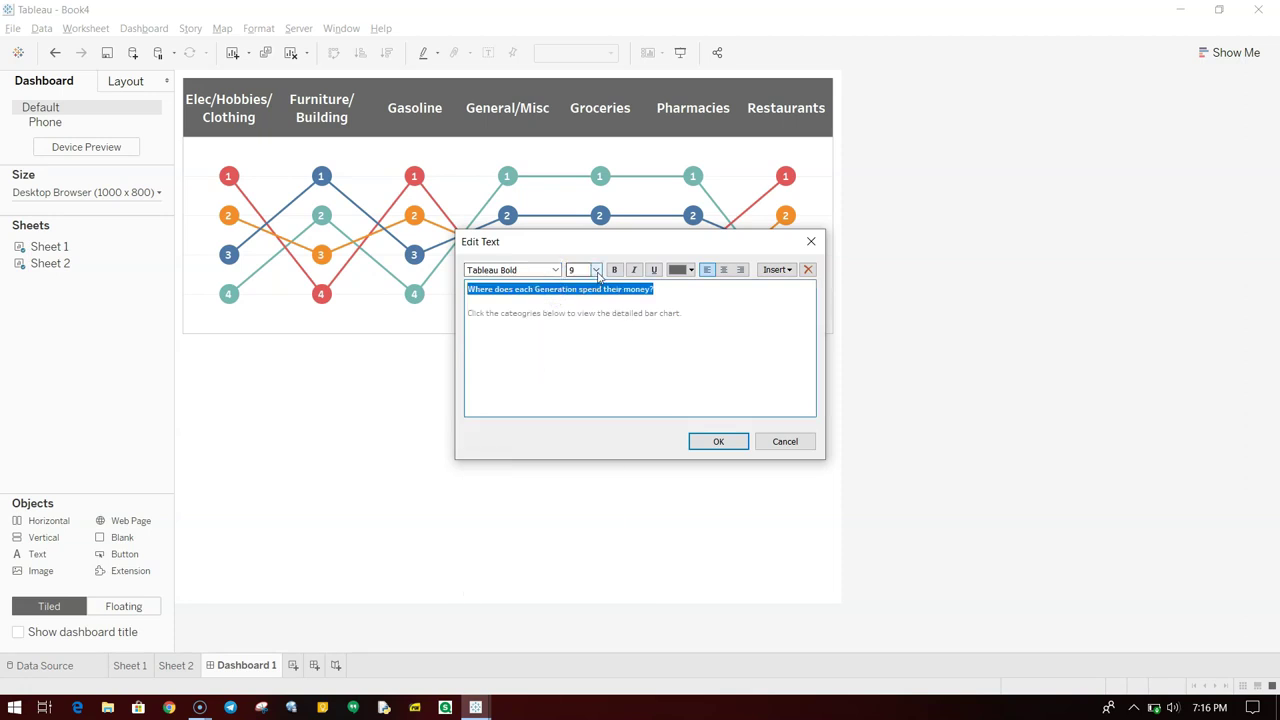
click(596, 270)
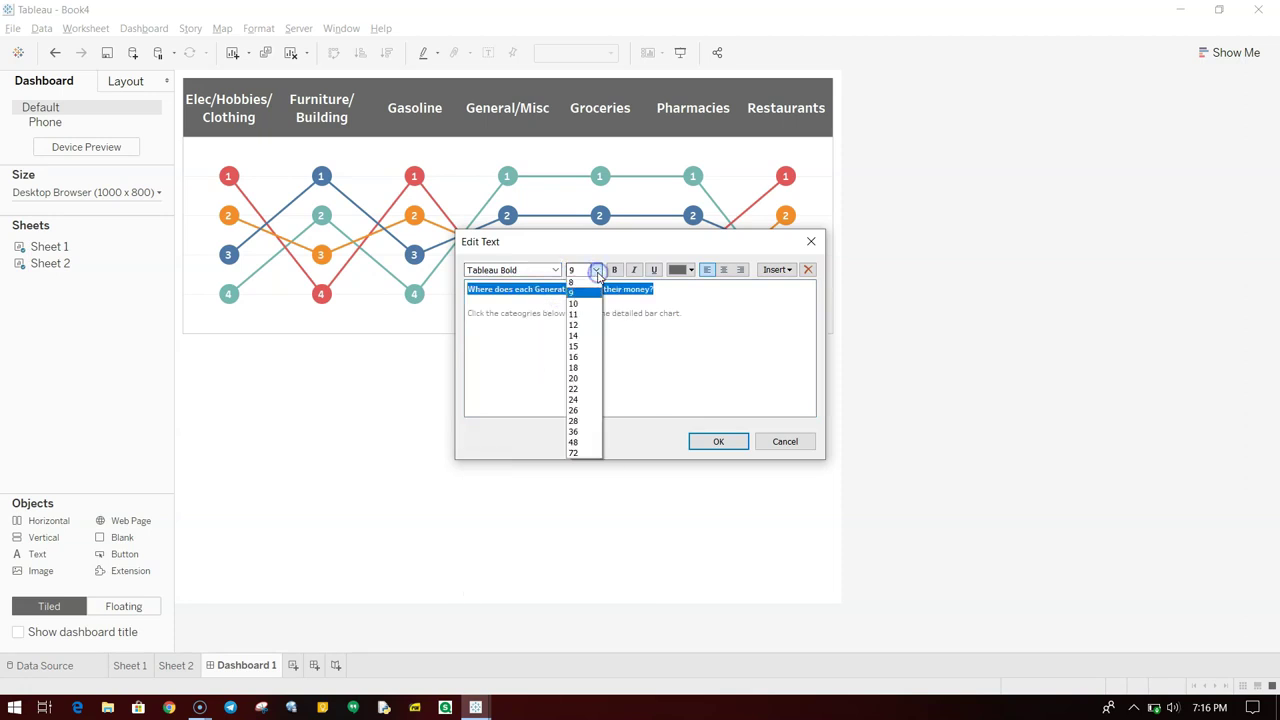
click(590, 358)
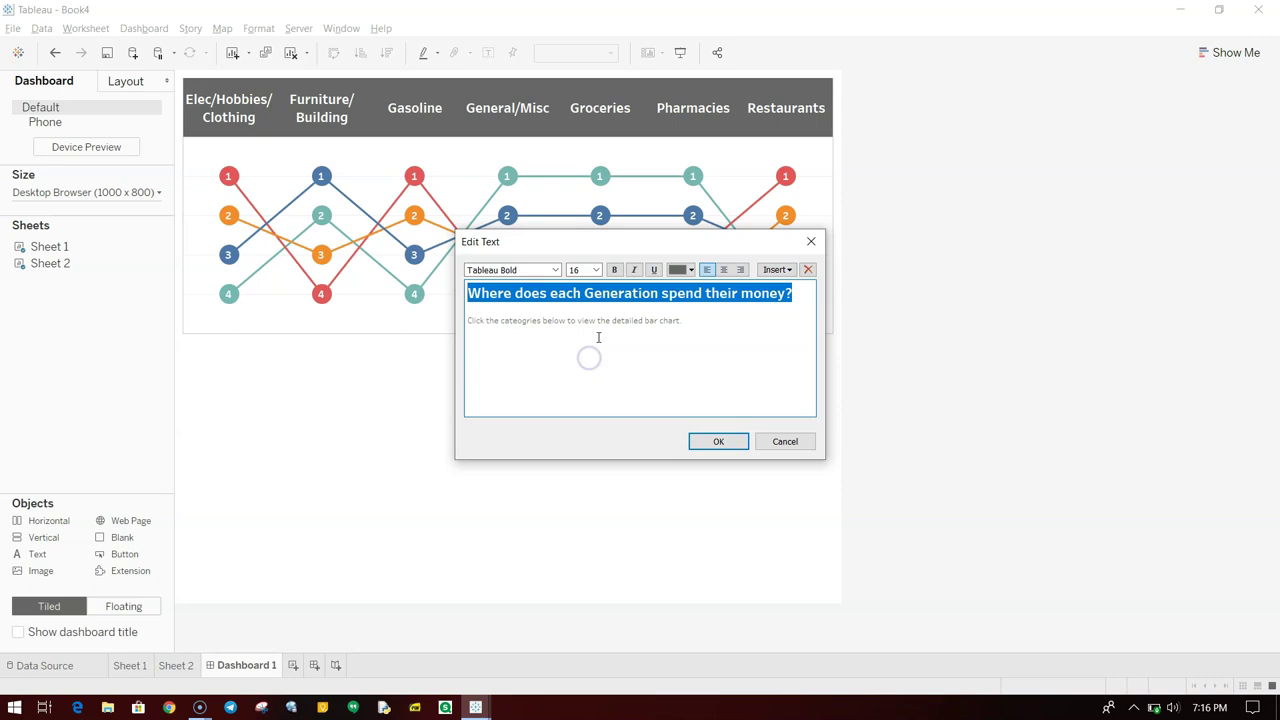
Format the text object's instruction line in Tableau Bold 10 and center both lines of text.
click(683, 322)
triple_click(690, 322)
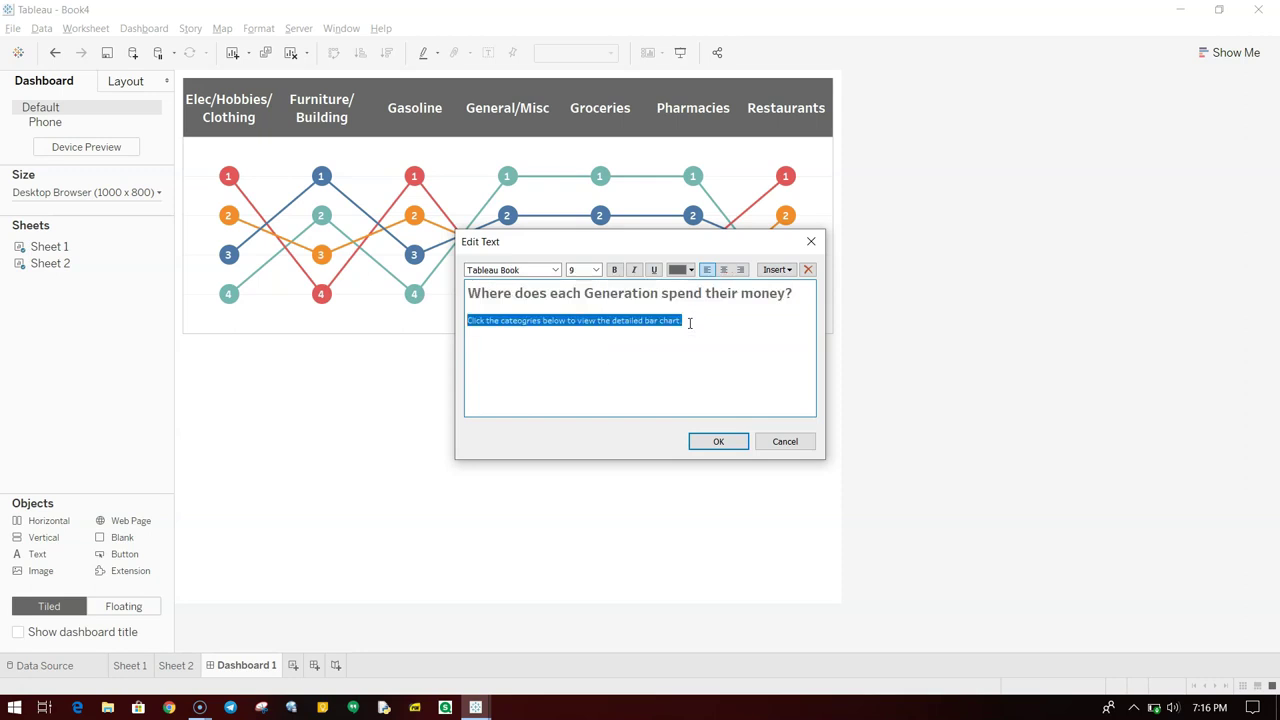
click(555, 270)
click(556, 290)
click(596, 270)
click(585, 302)
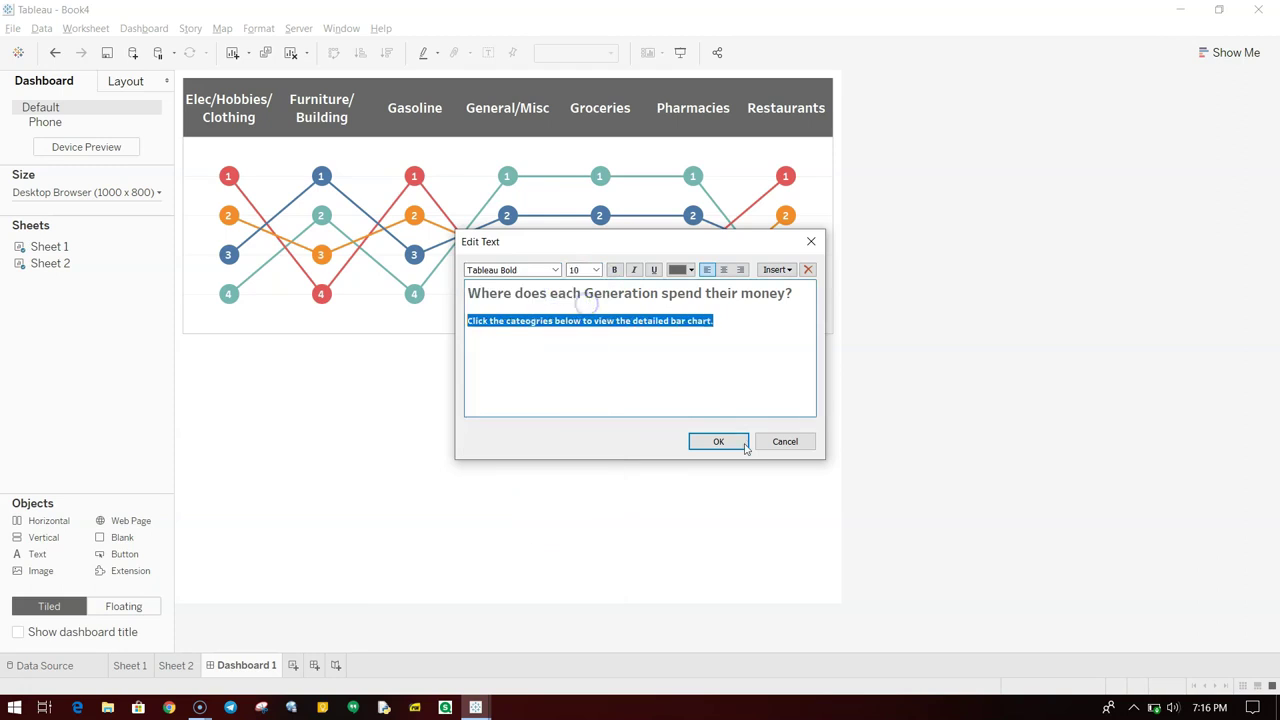
key(ctrl+a)
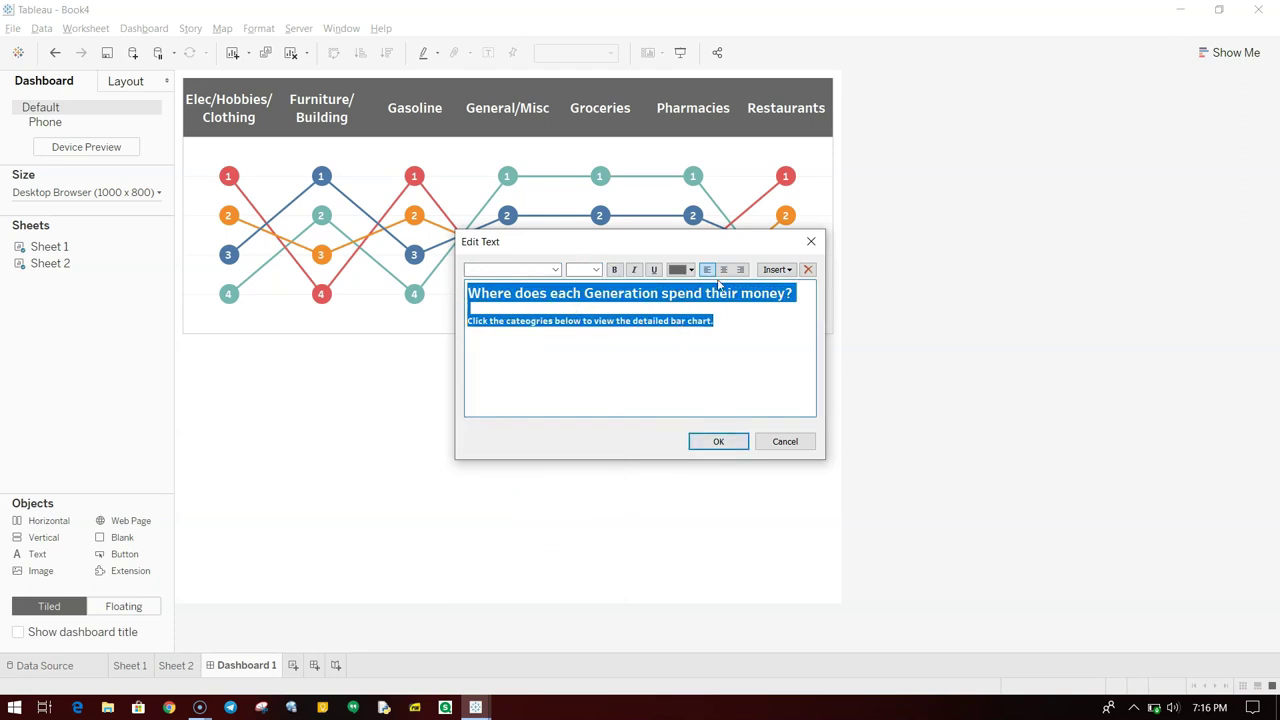
click(723, 269)
click(720, 442)
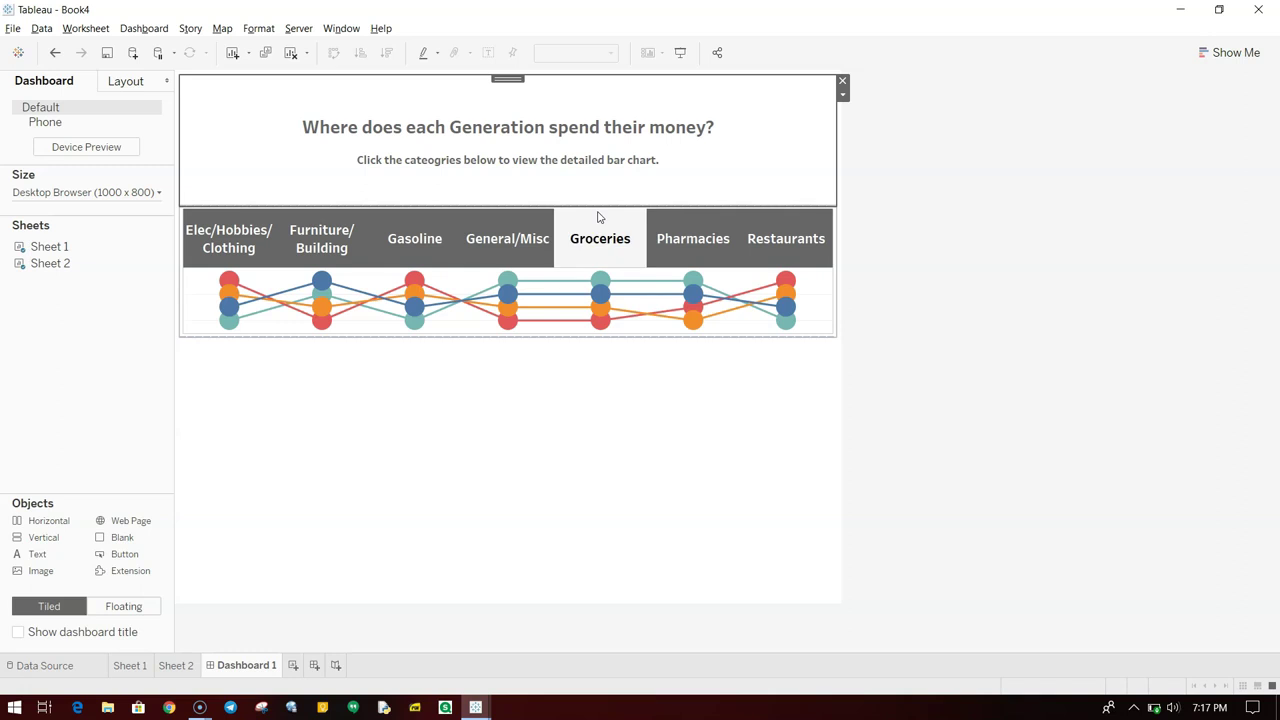
Reduce the height of the dashboard's heading text object and extend the bump chart further down.
drag(601, 204, 622, 149)
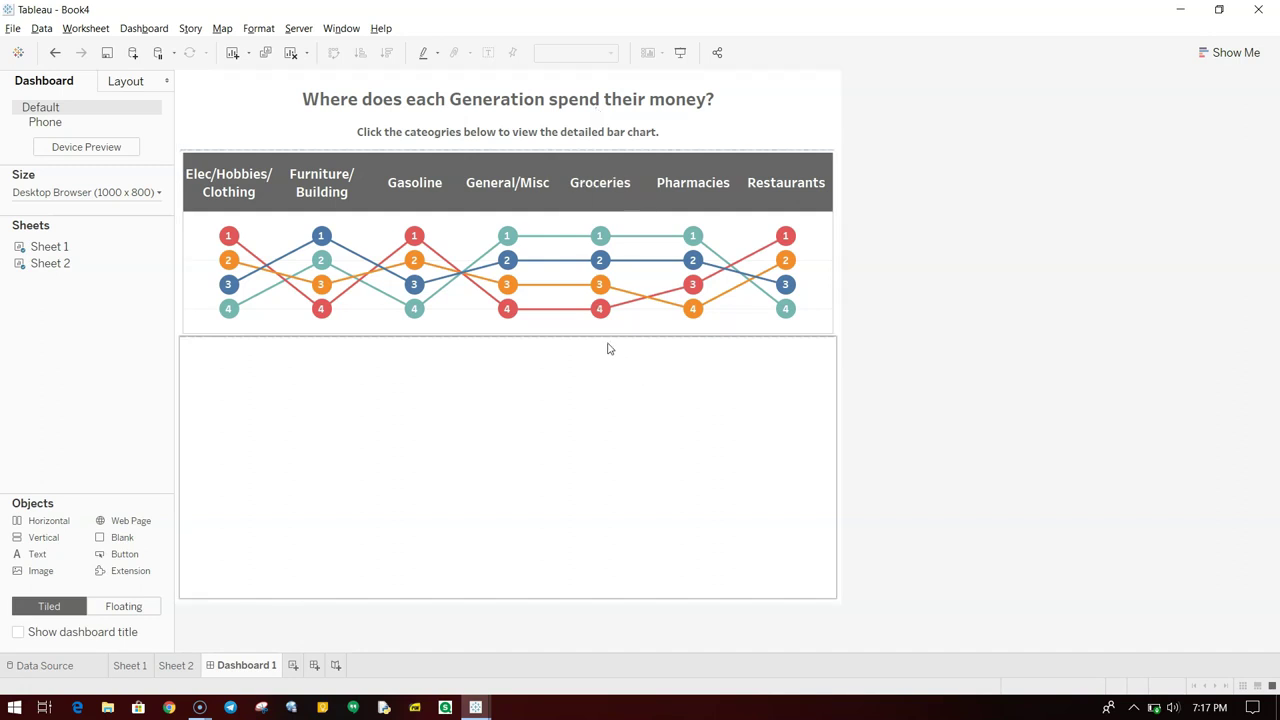
drag(611, 337, 614, 391)
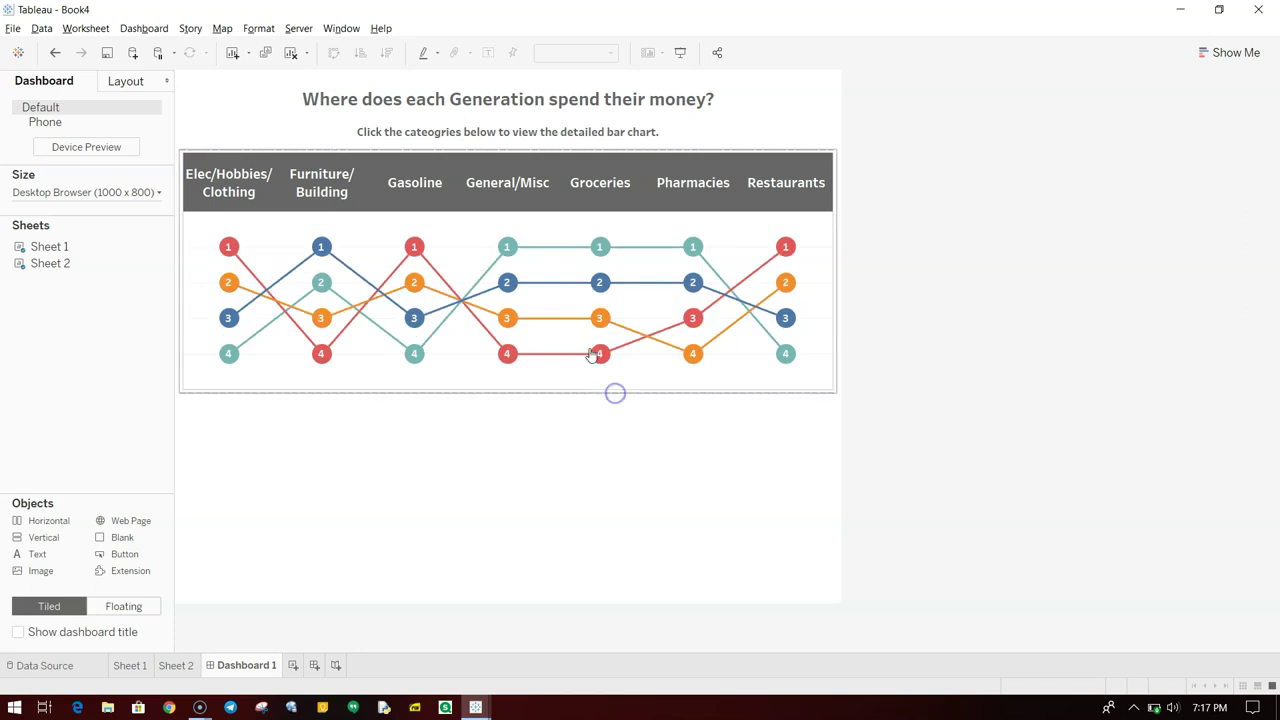
Filter the dashboard to Groceries and compare it with the category title above the bars in the Decoded Dashboard workbook.
click(609, 188)
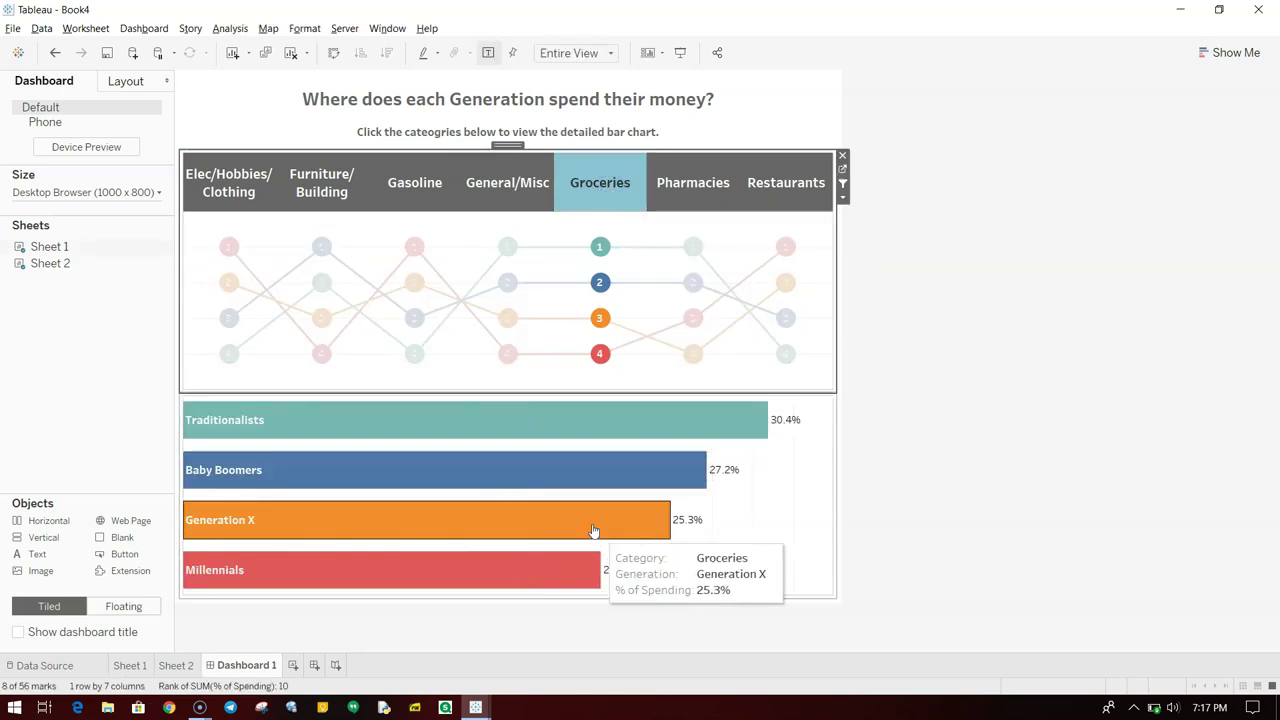
key(alt+Tab)
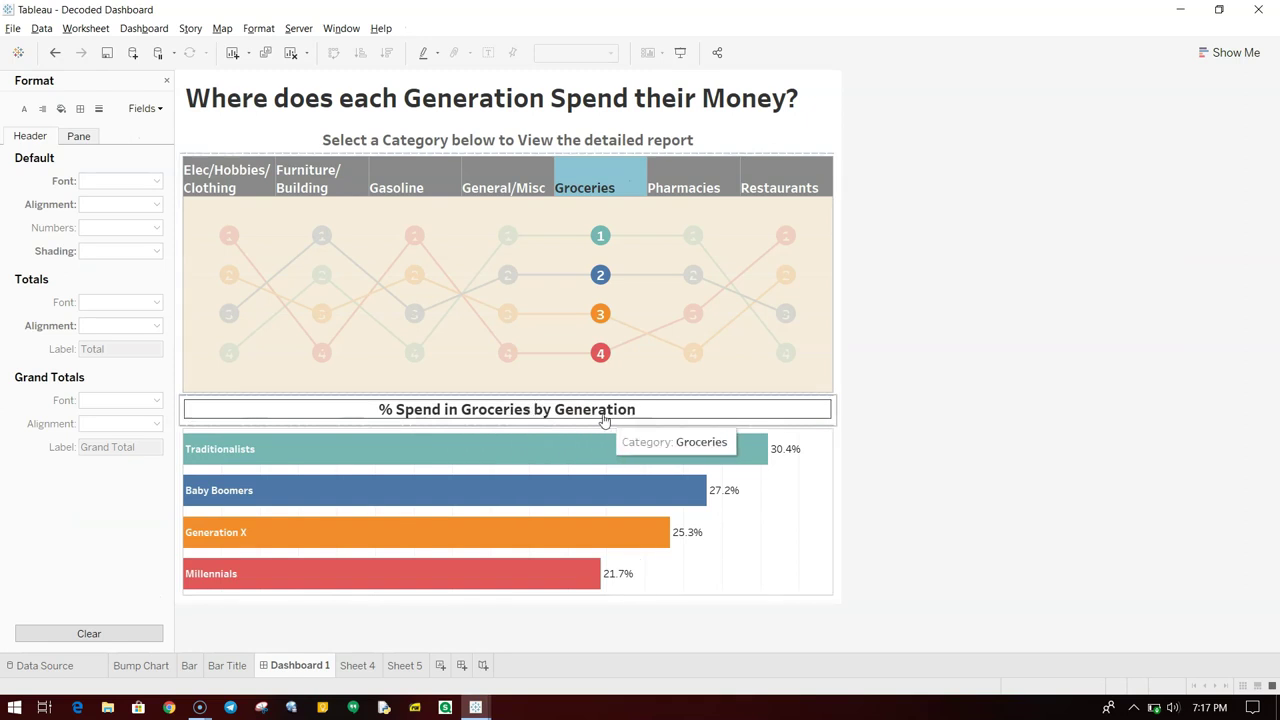
key(alt+Tab)
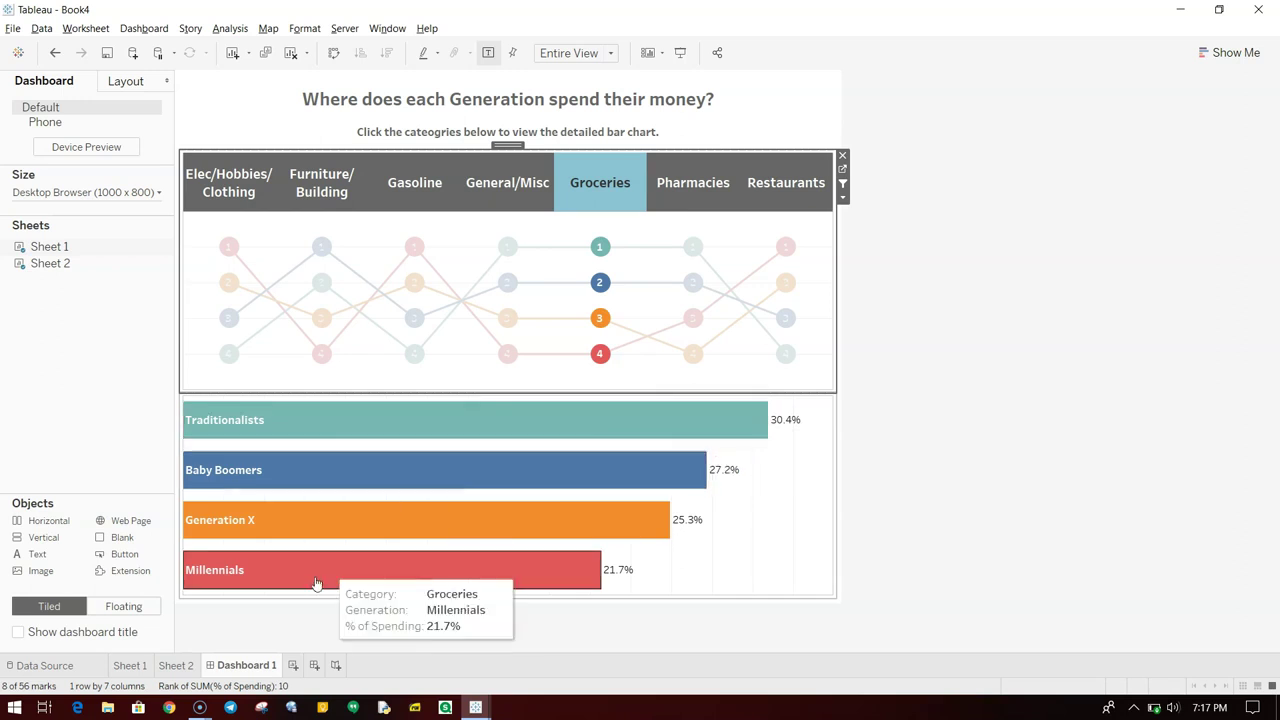
Create a new worksheet named Title and add the Category field to its text marks.
click(294, 668)
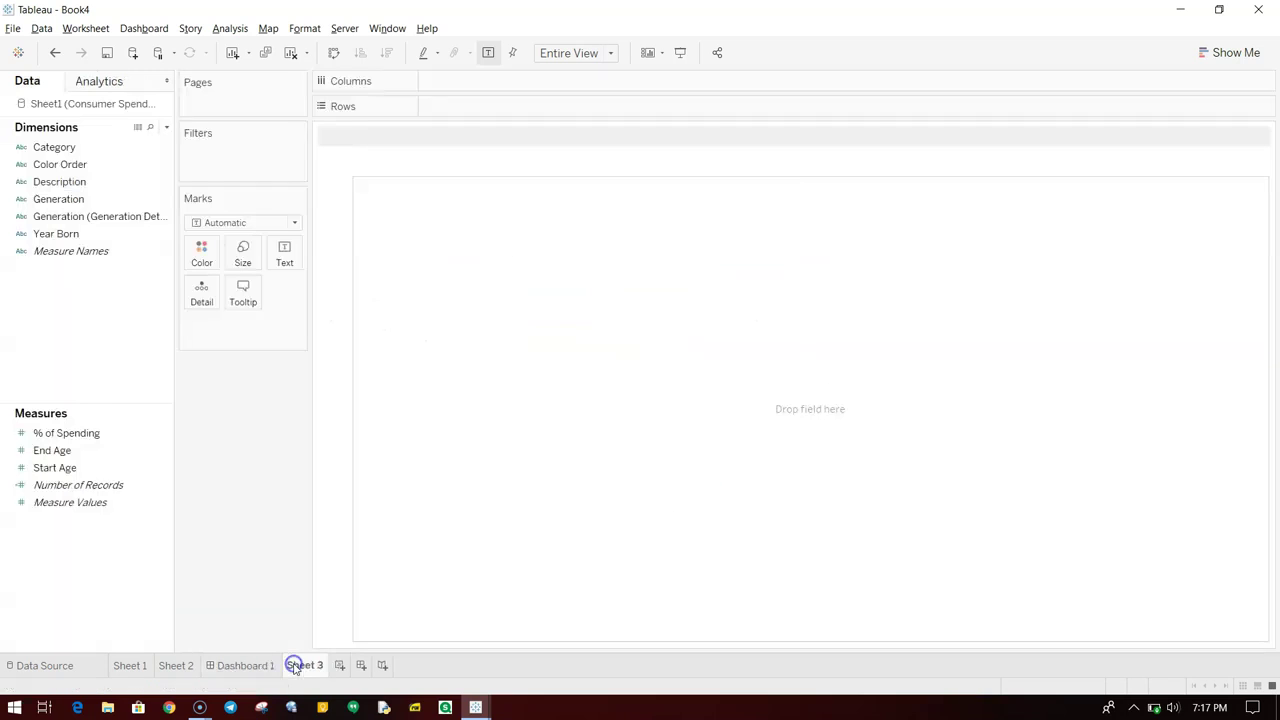
double_click(300, 665)
text(Title)
key(Return)
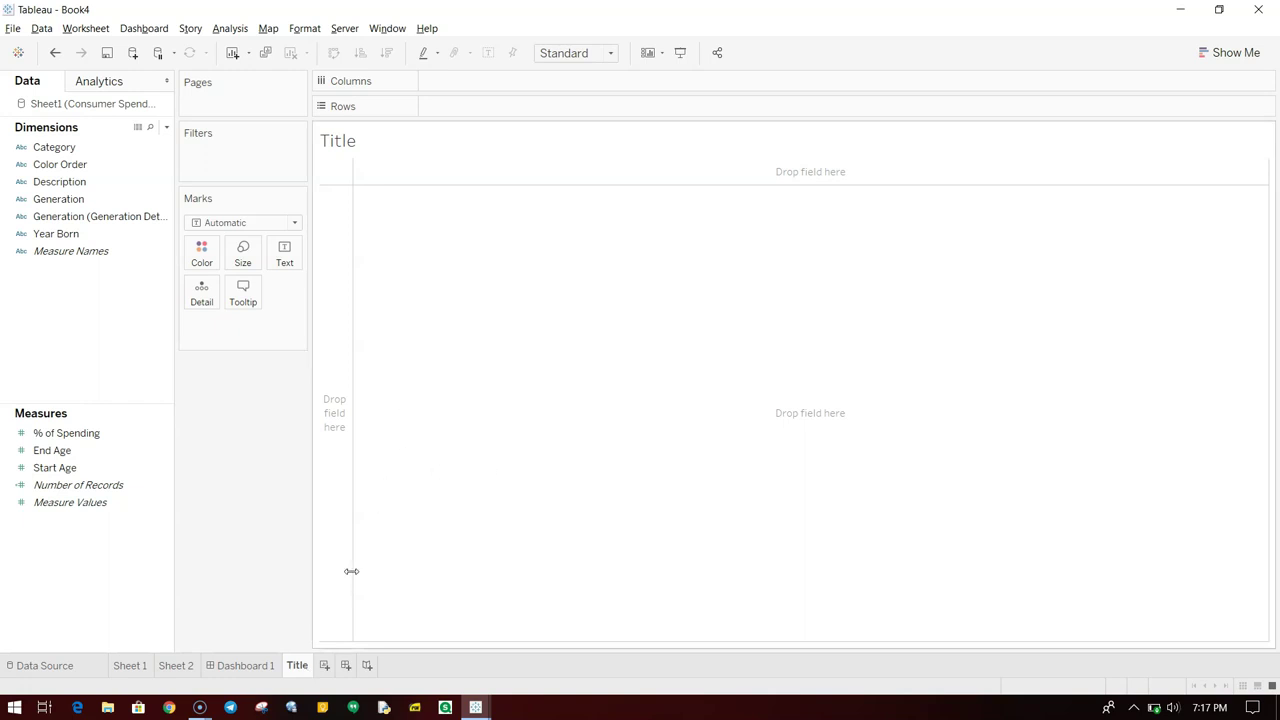
drag(111, 149, 288, 252)
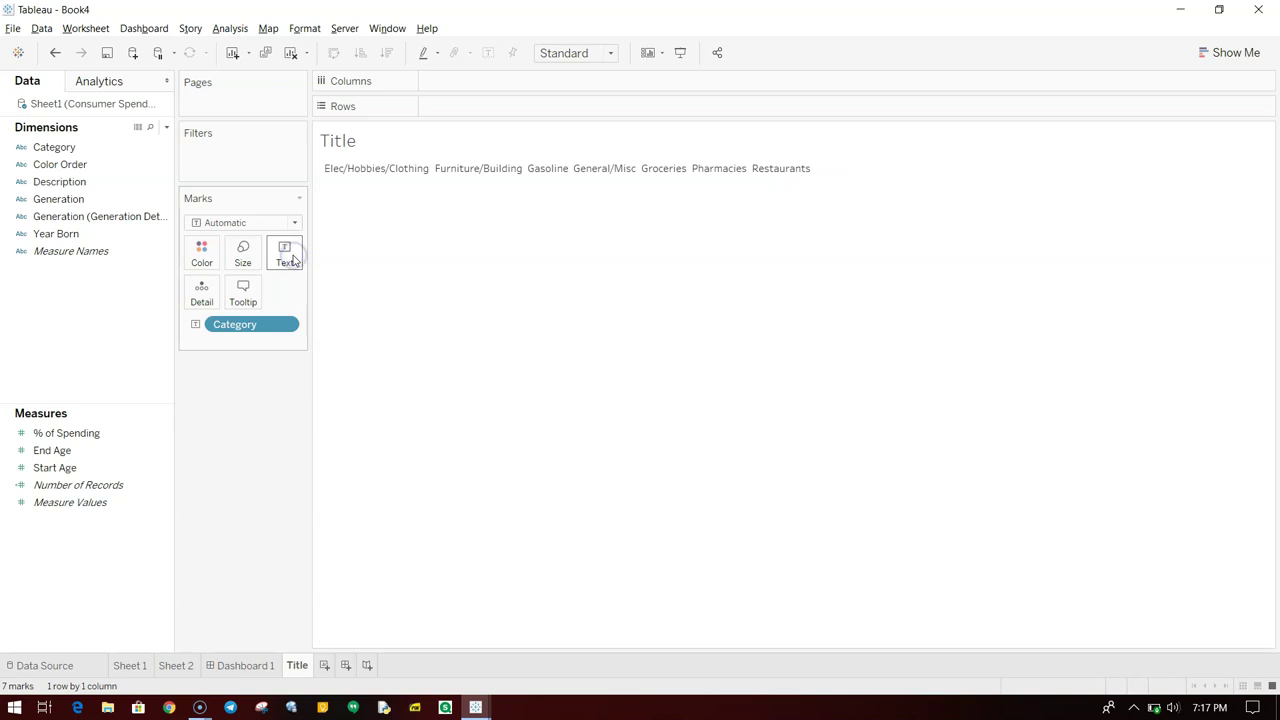
Edit the Title sheet's text label to read "% of spend in <Category> by Generation".
key(alt+Tab)
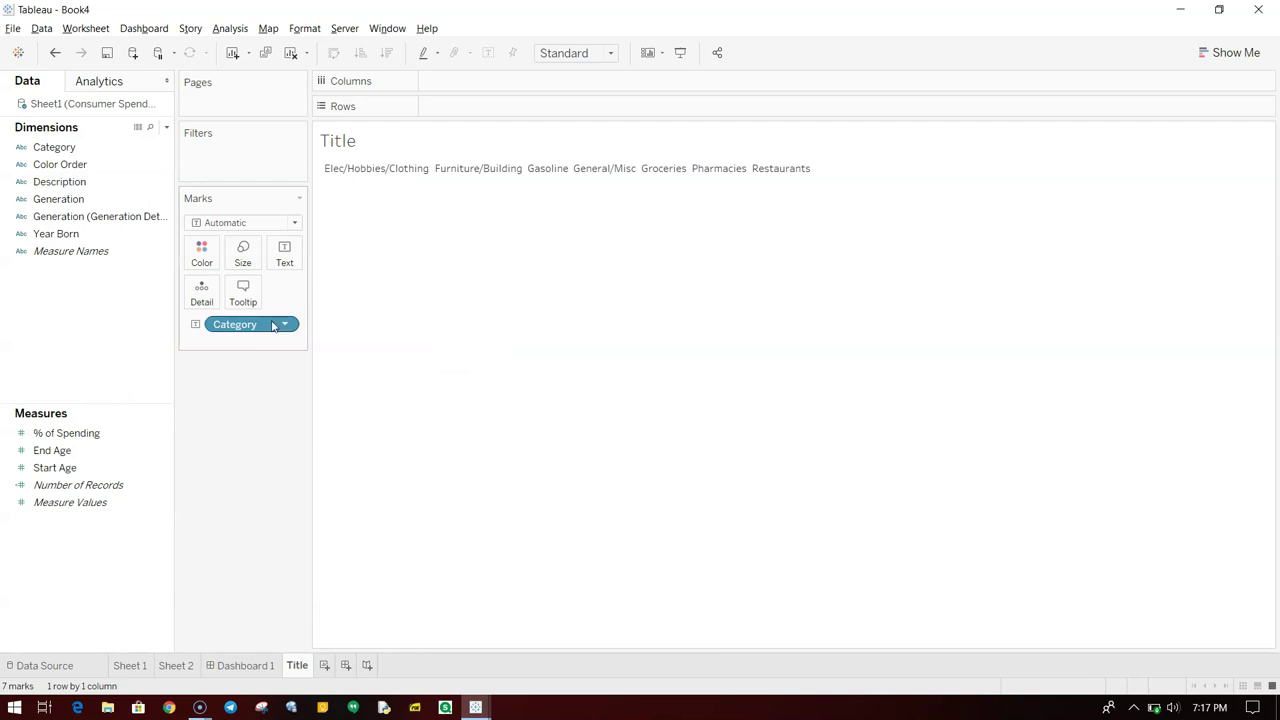
click(283, 258)
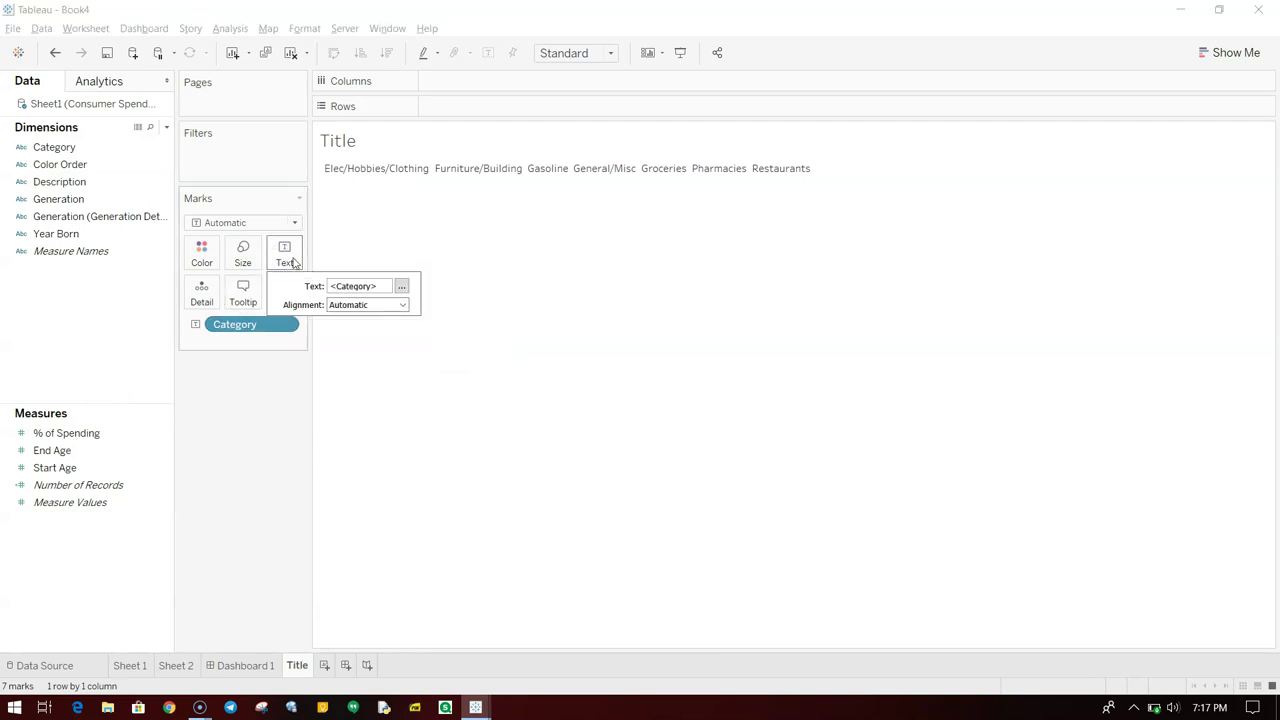
click(401, 286)
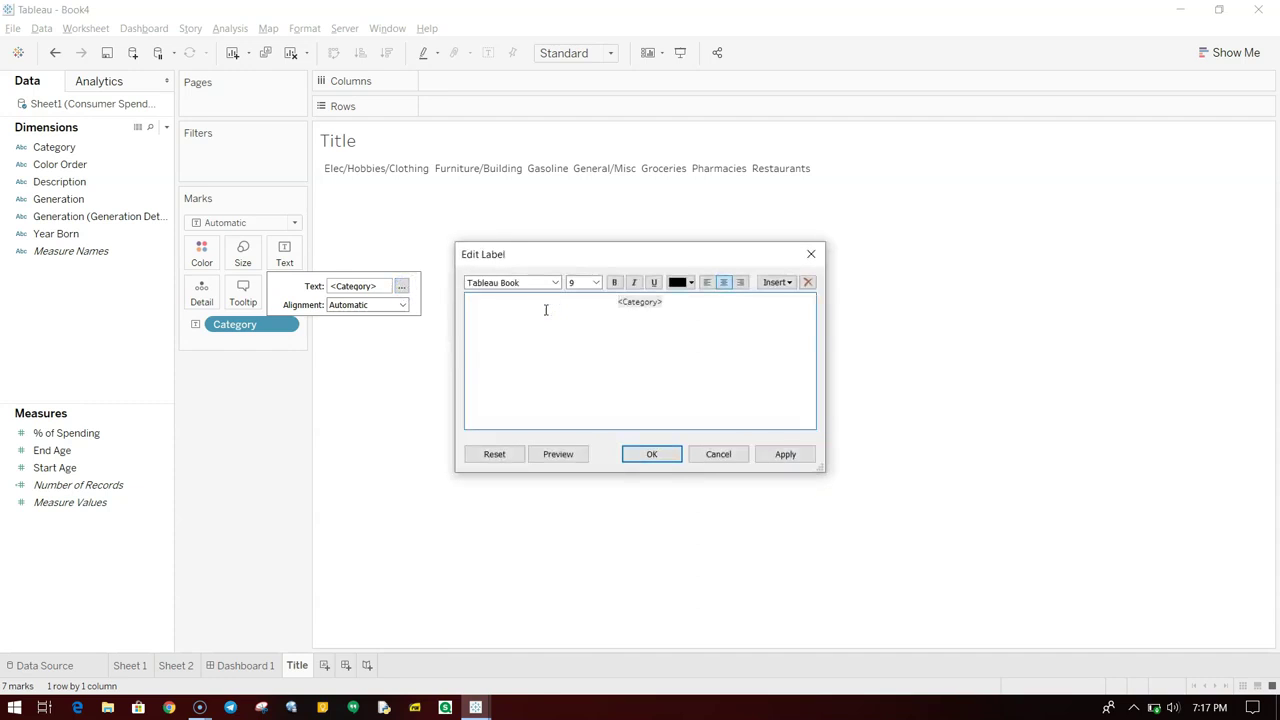
text(% of spend in)
key(End)
text(by )
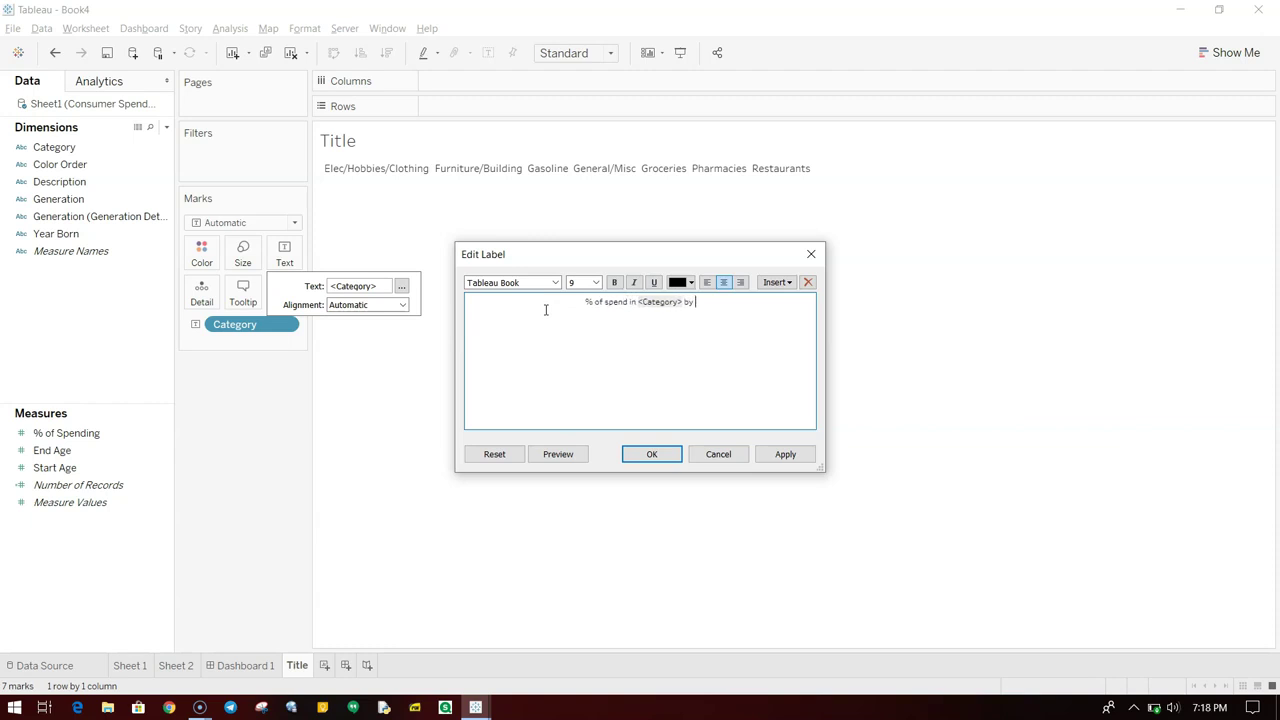
text(Generation)
Format the whole category label in Tableau Bold at size 12 and apply it to the sheet.
key(ctrl+a)
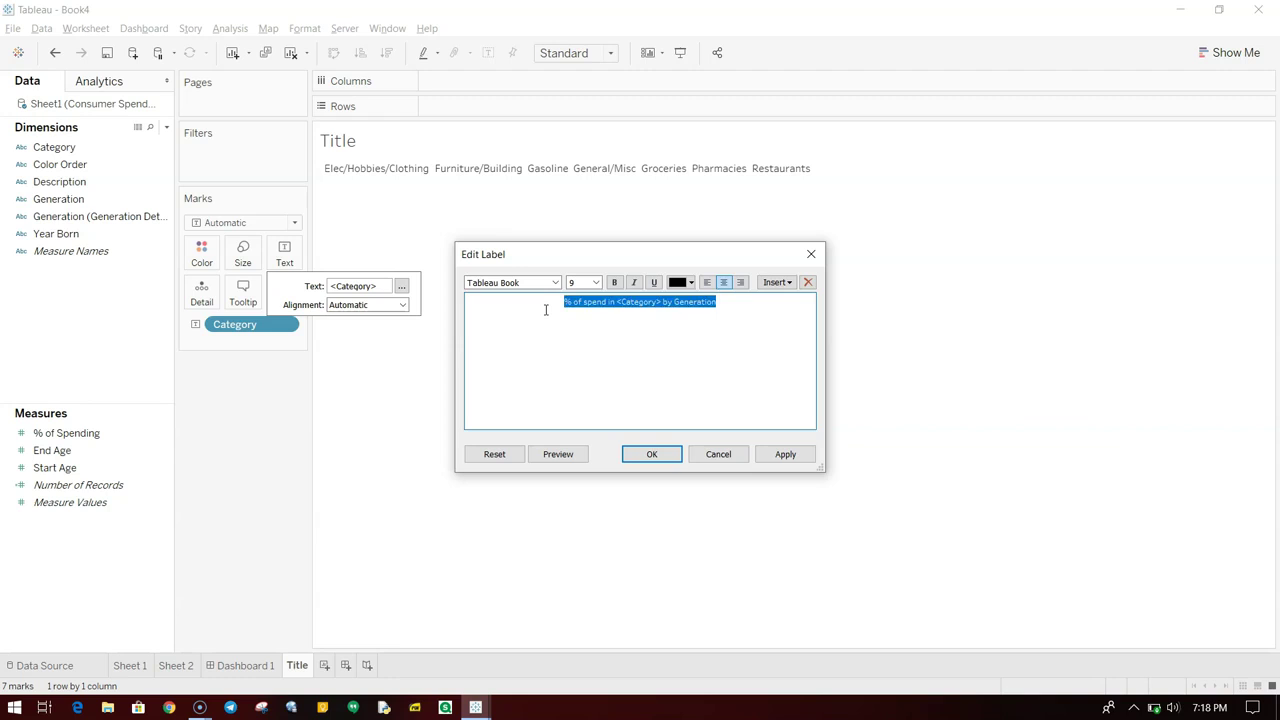
click(555, 282)
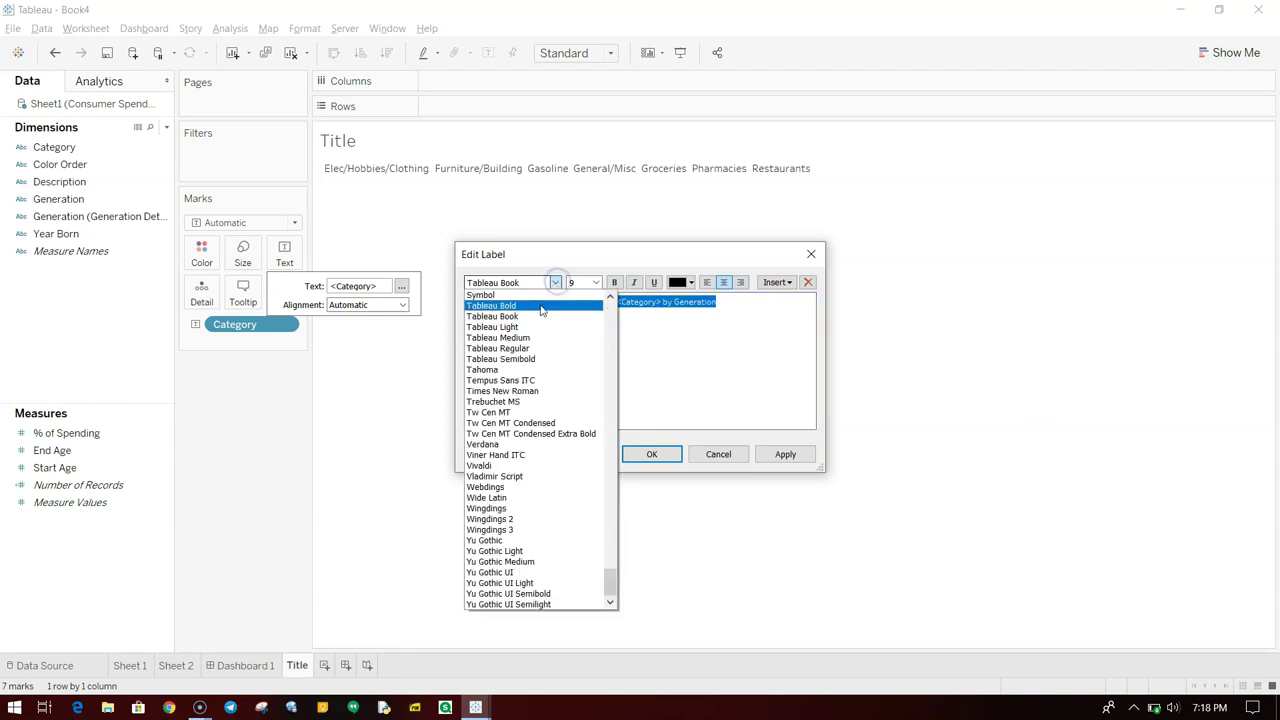
click(541, 303)
click(596, 282)
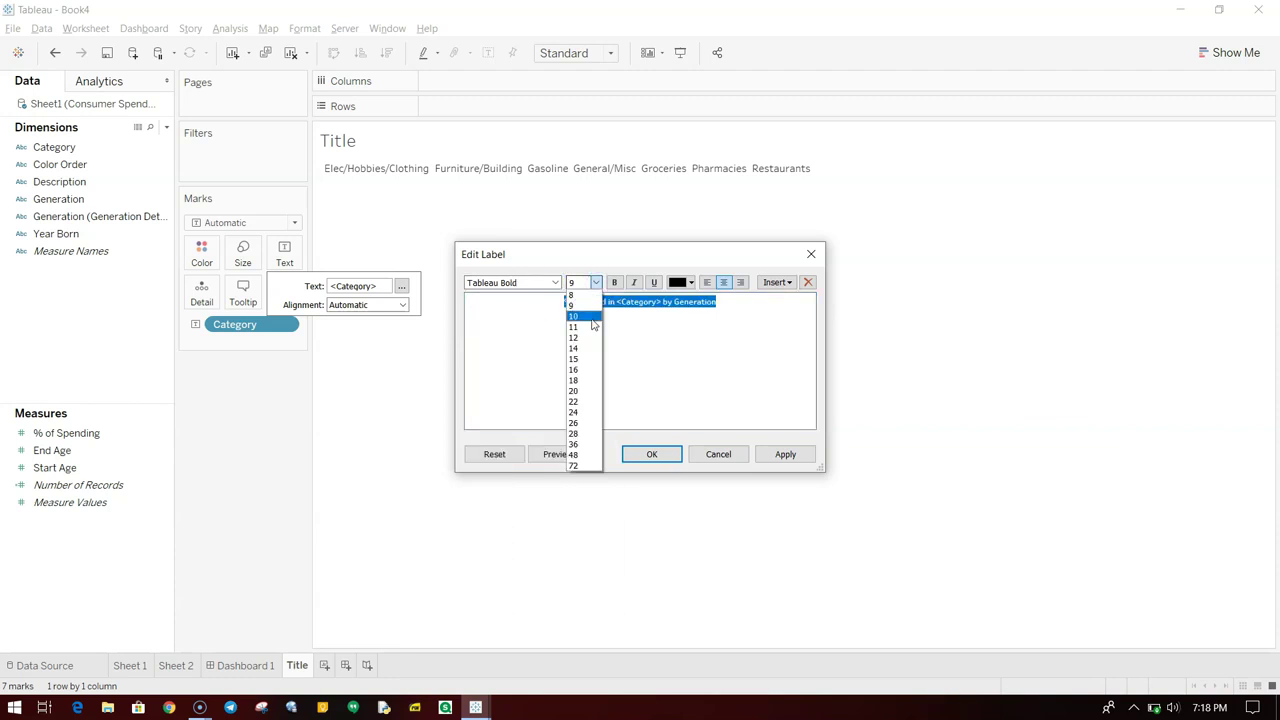
click(592, 320)
click(596, 282)
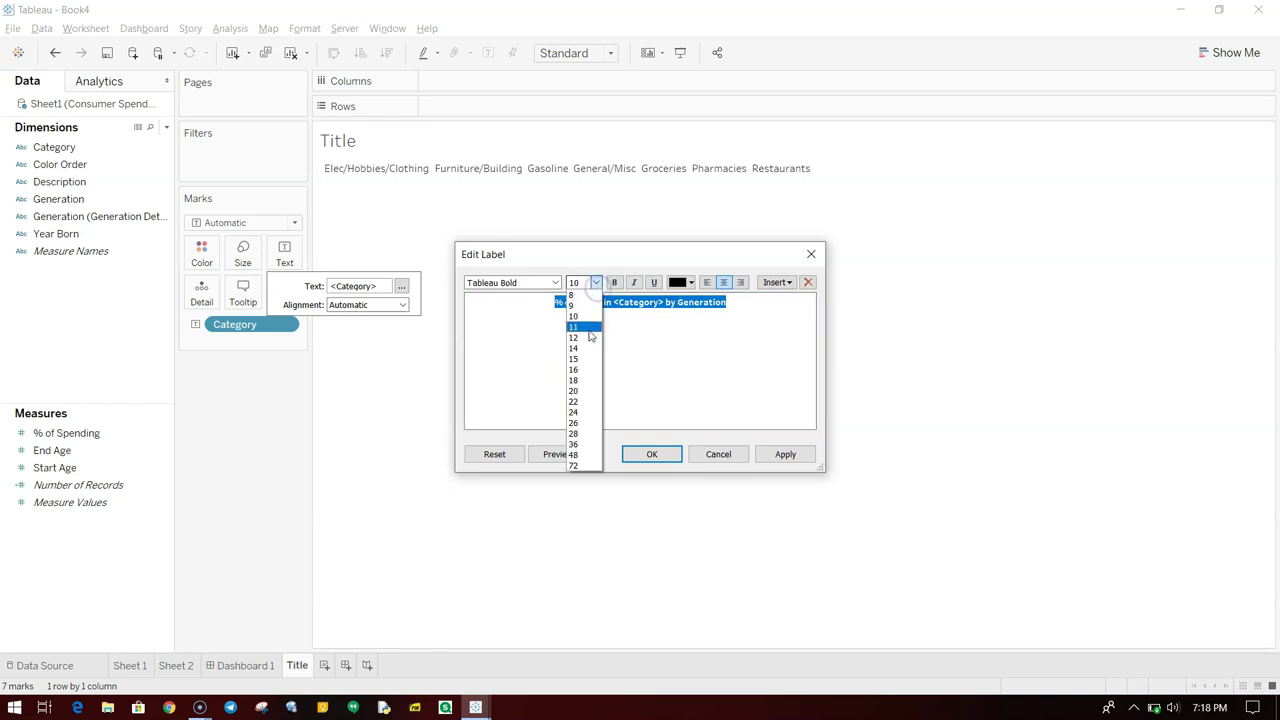
click(589, 334)
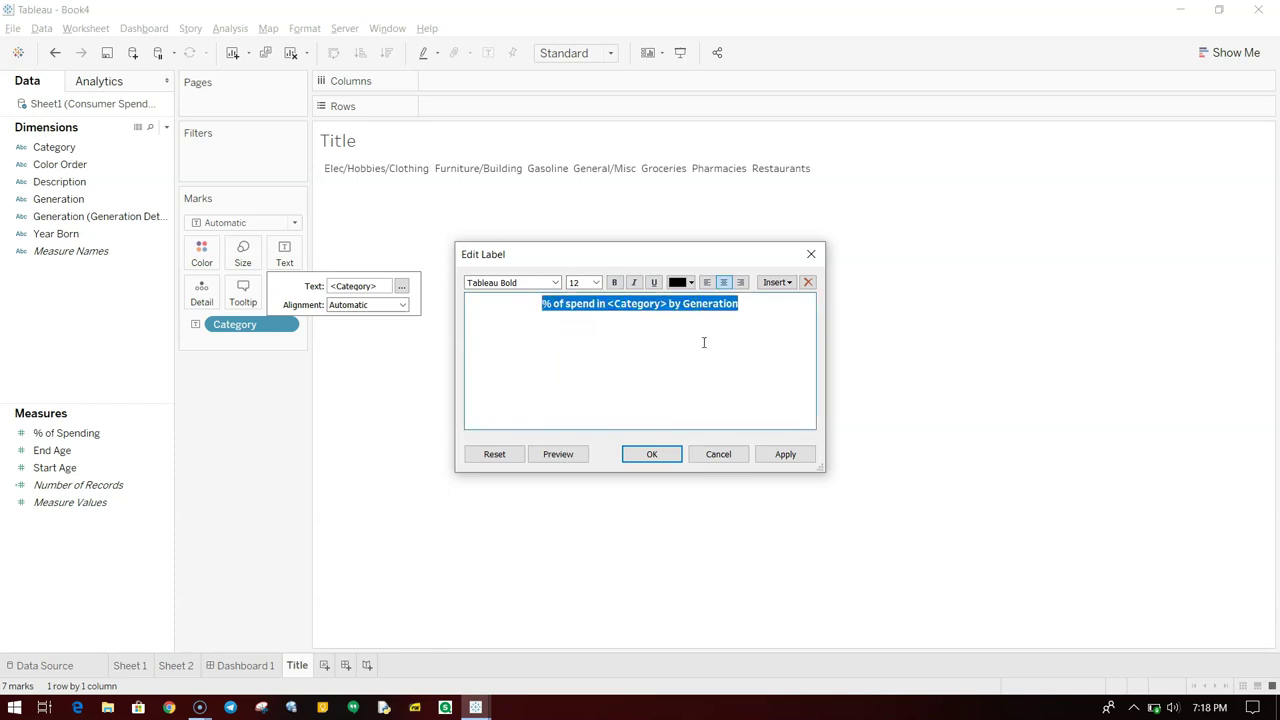
click(652, 454)
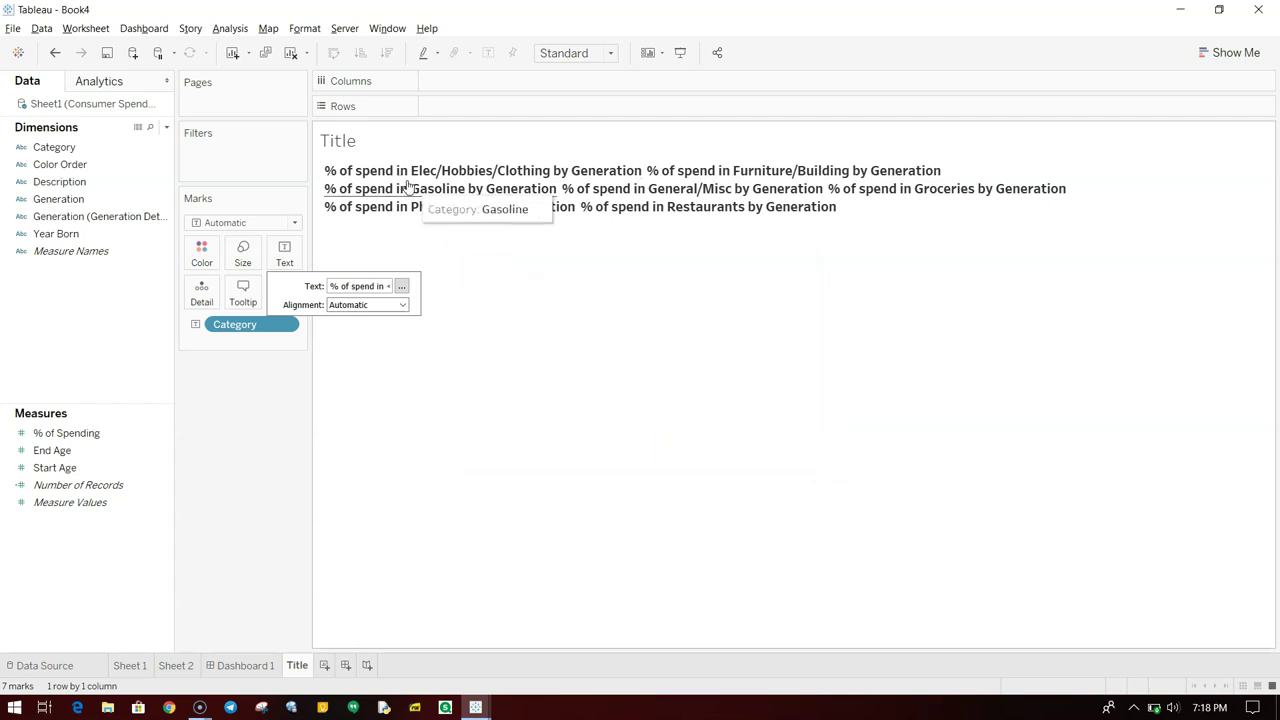
Hide the Title worksheet's heading and place that sheet between the bump chart and the bar chart on Dashboard 1.
right_click(340, 138)
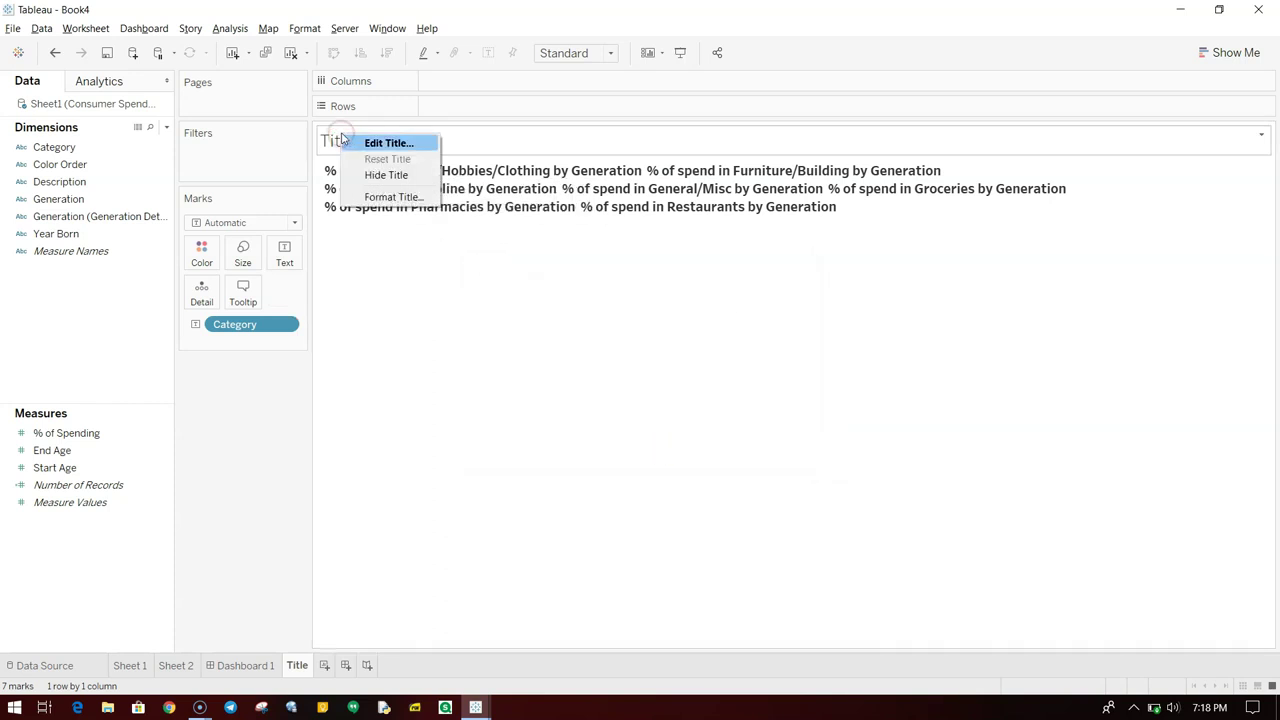
click(376, 176)
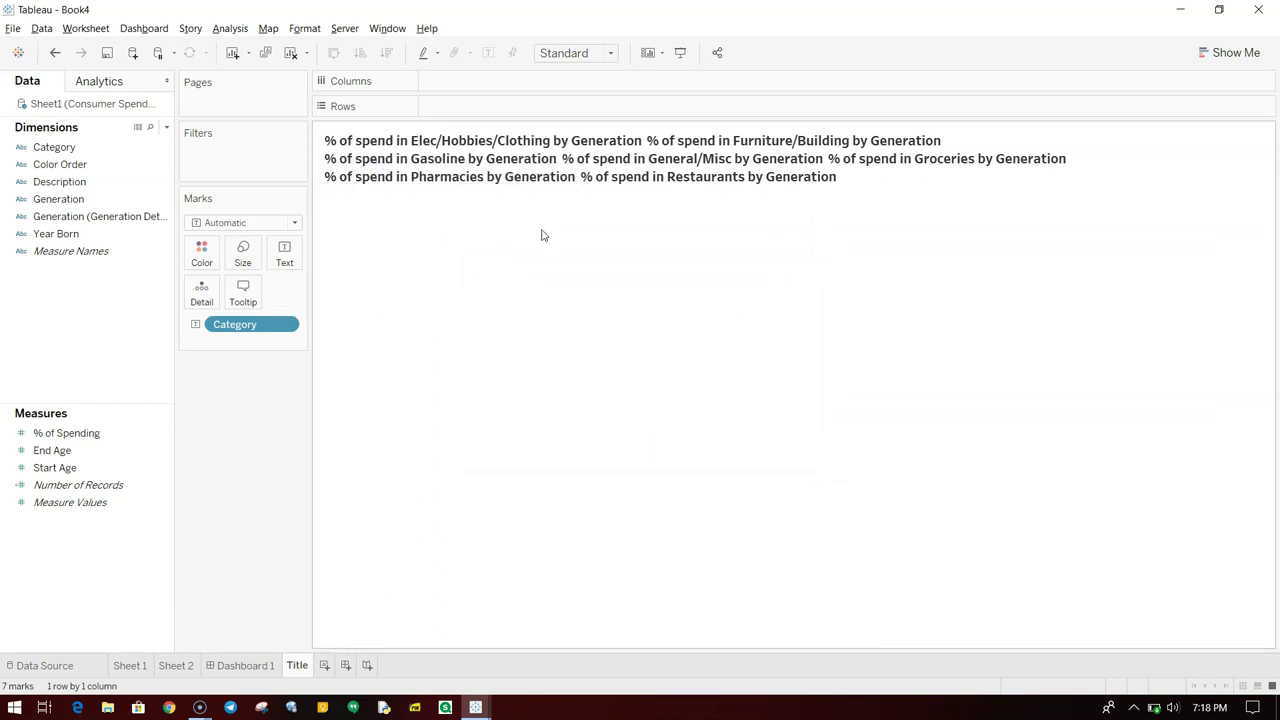
click(245, 665)
click(81, 294)
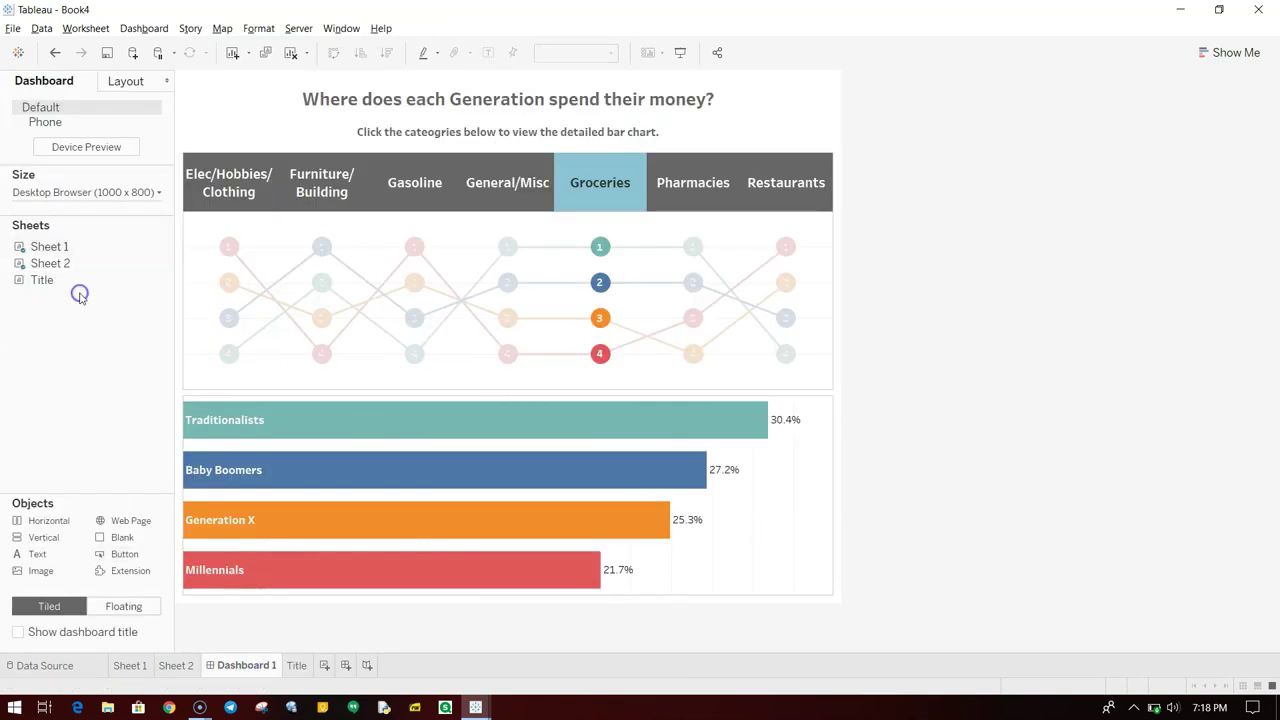
drag(76, 281, 355, 416)
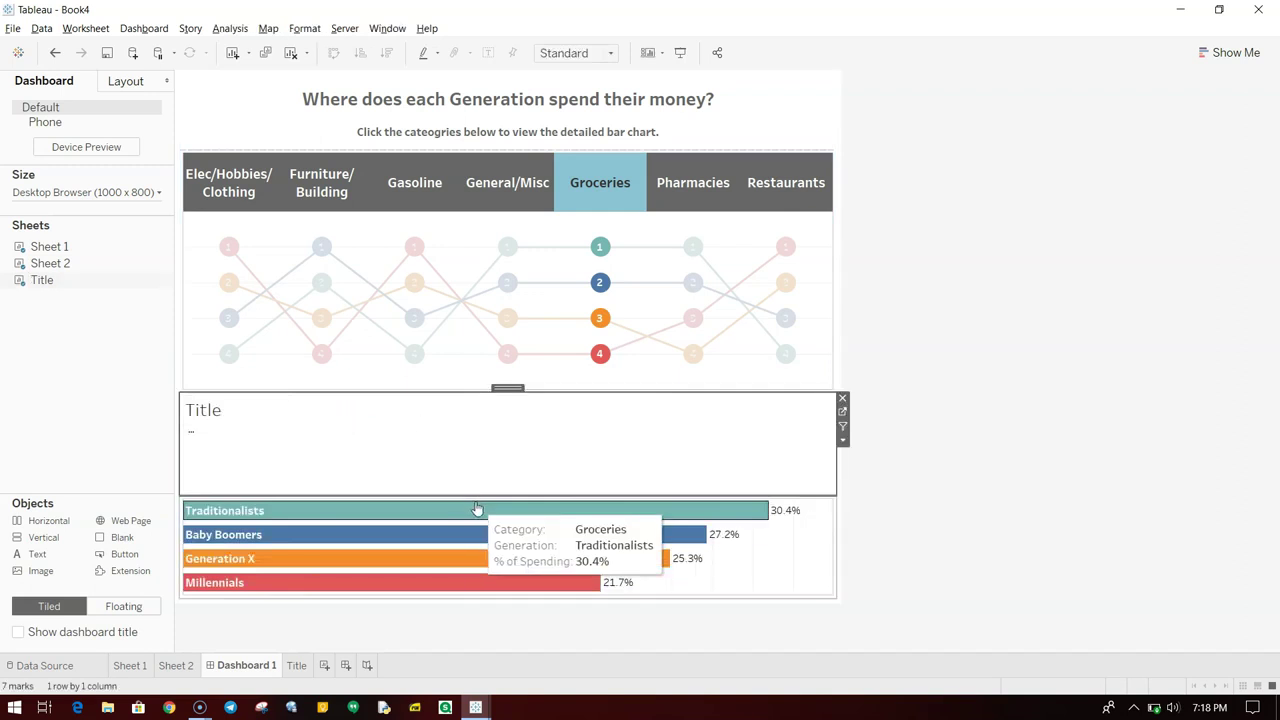
Shrink the Title sheet on the dashboard to a thin strip above the bars and hide its heading.
drag(483, 491, 519, 420)
right_click(205, 411)
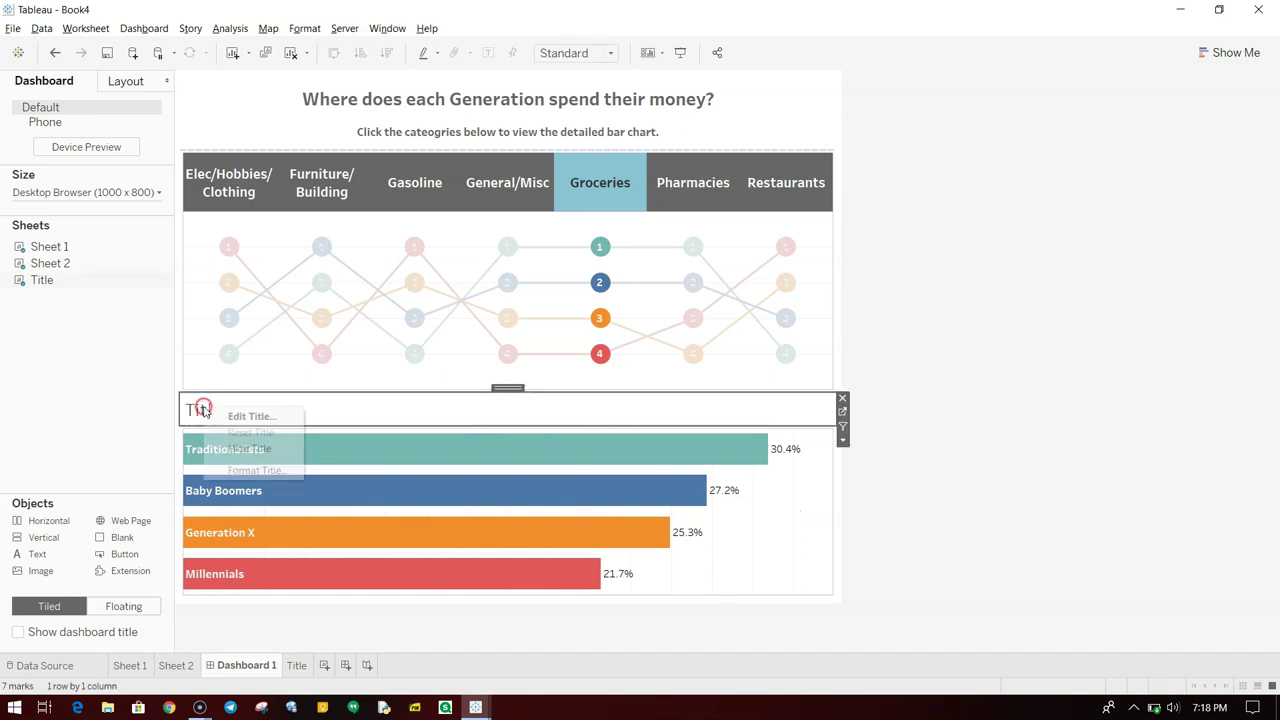
click(254, 448)
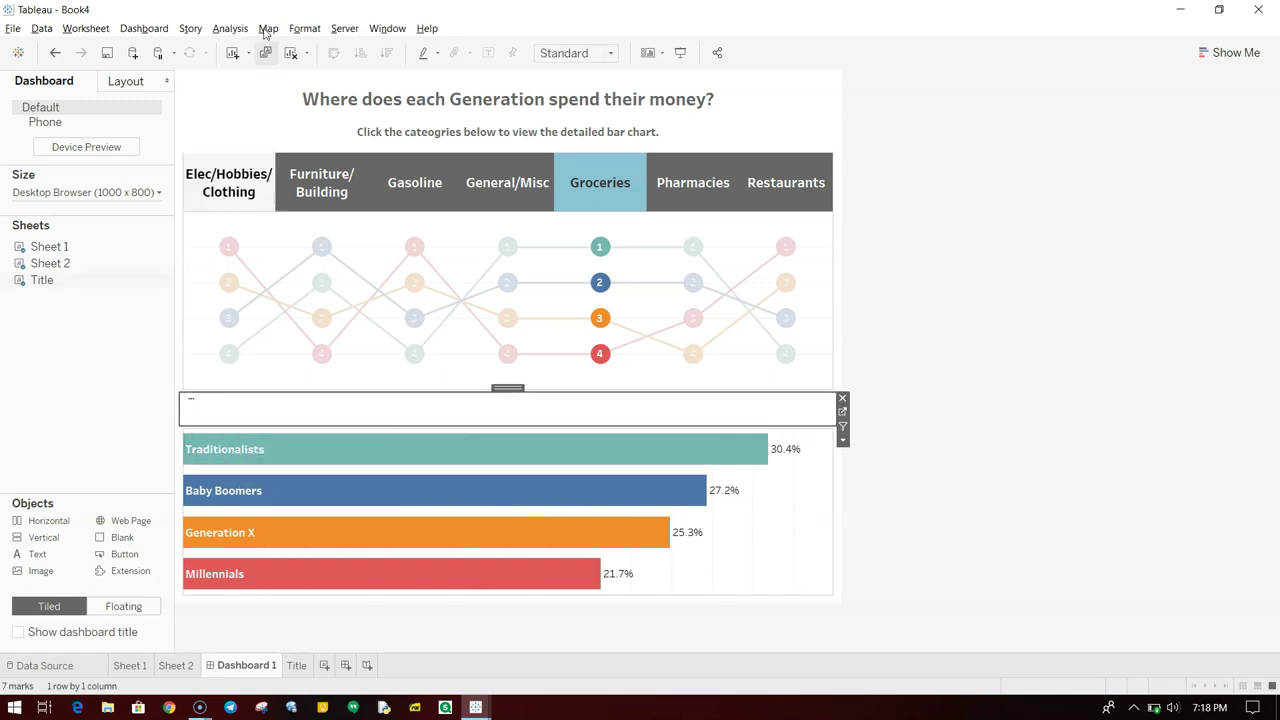
Check in the dashboard's Filter1 action that Sheet 2 and Title are its target sheets.
click(148, 28)
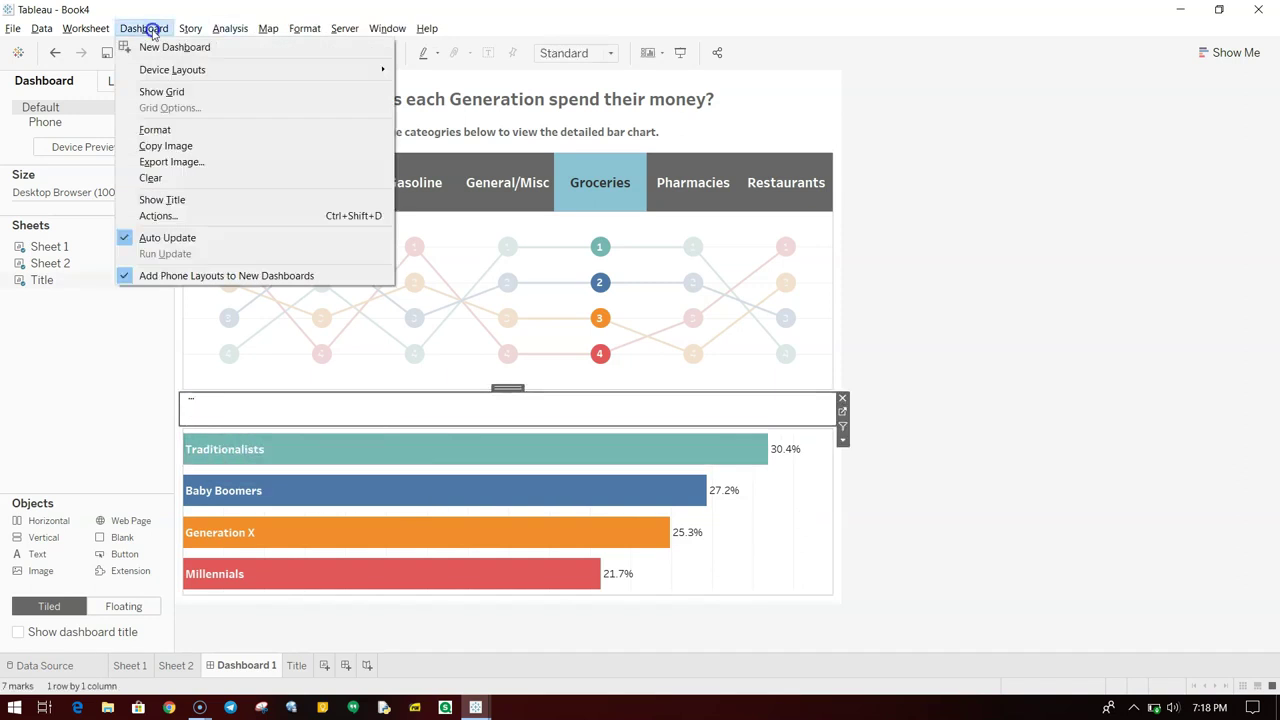
click(194, 214)
click(503, 336)
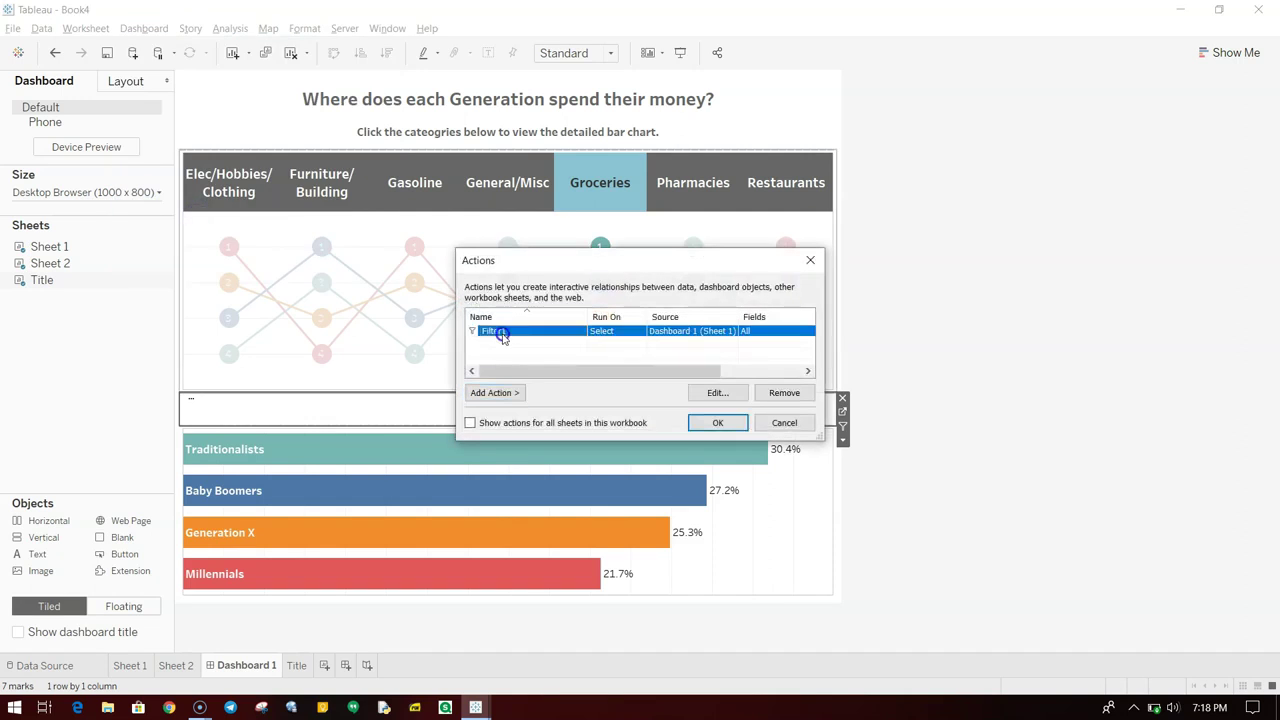
click(717, 392)
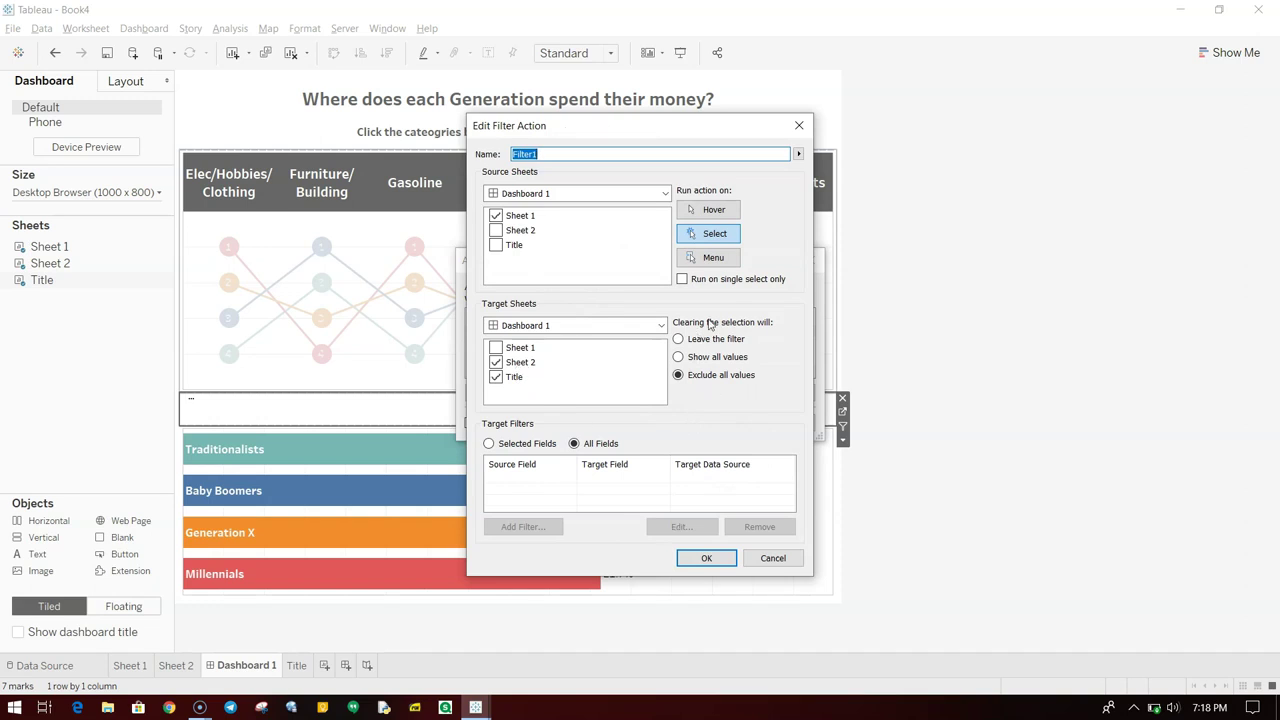
click(706, 558)
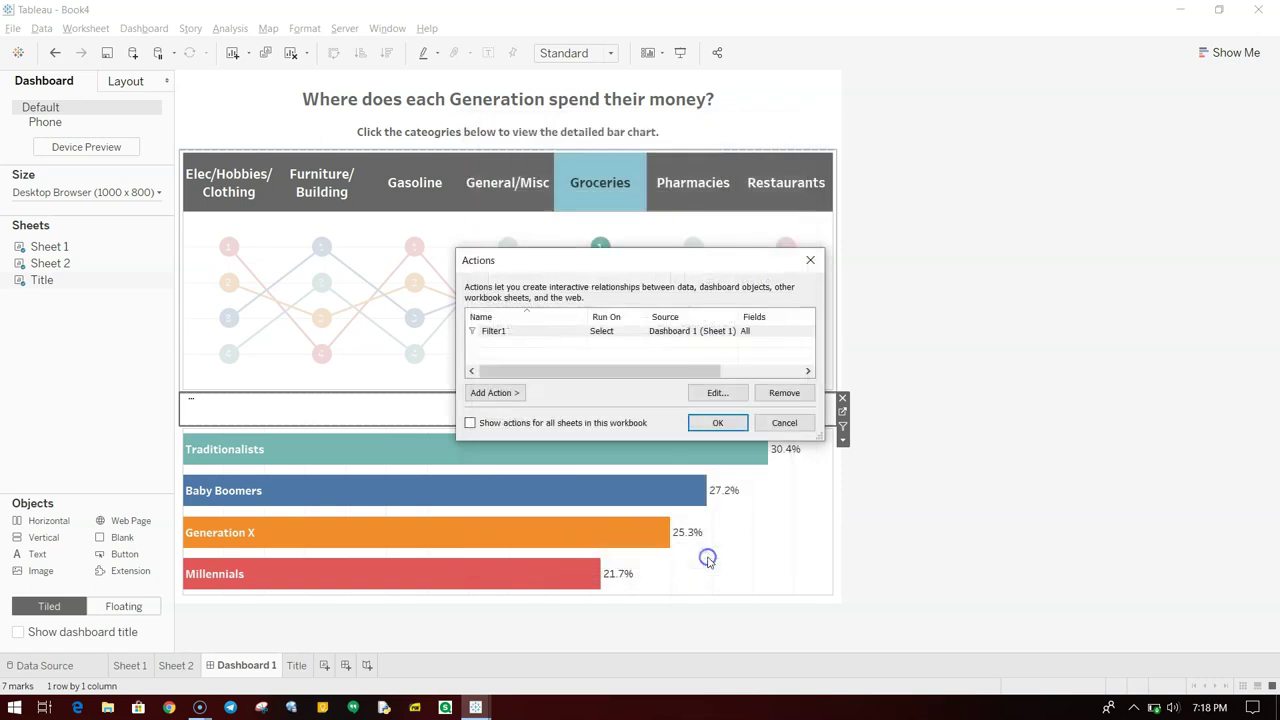
click(732, 422)
Filter the dashboard to Elec/Hobbies/Clothing and widen the category title above the bars so its full text fits.
click(596, 190)
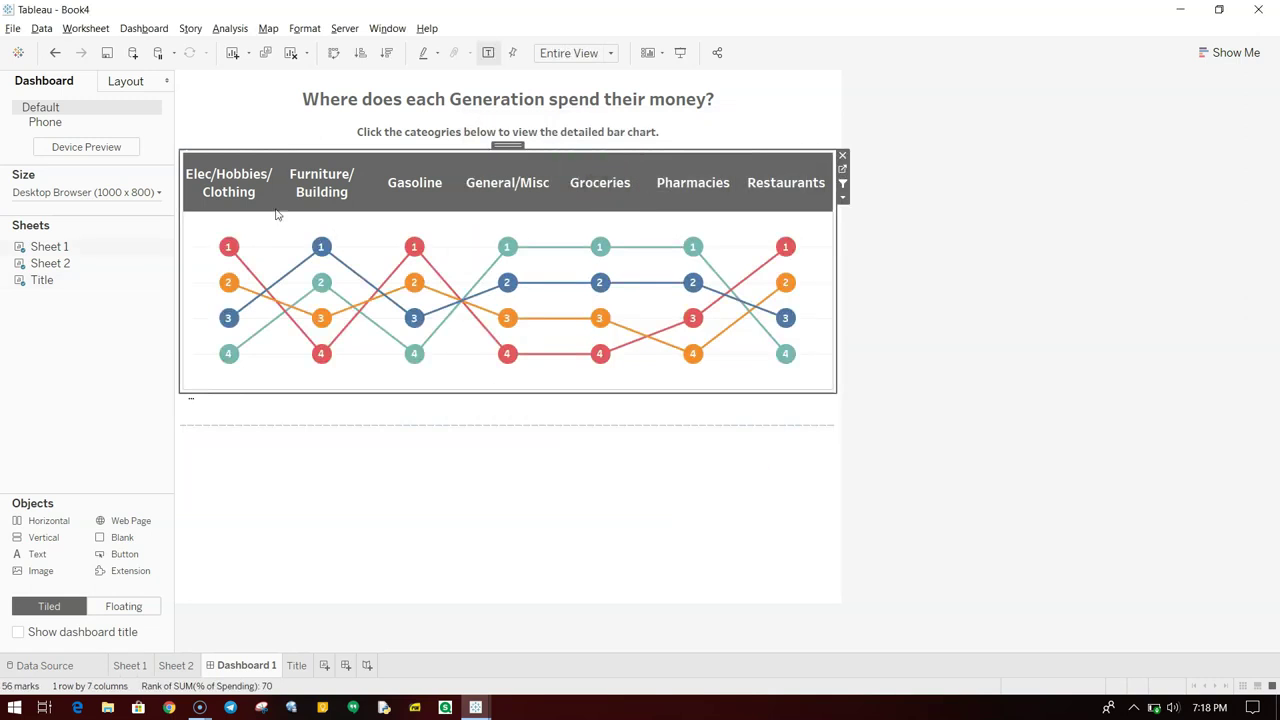
click(246, 192)
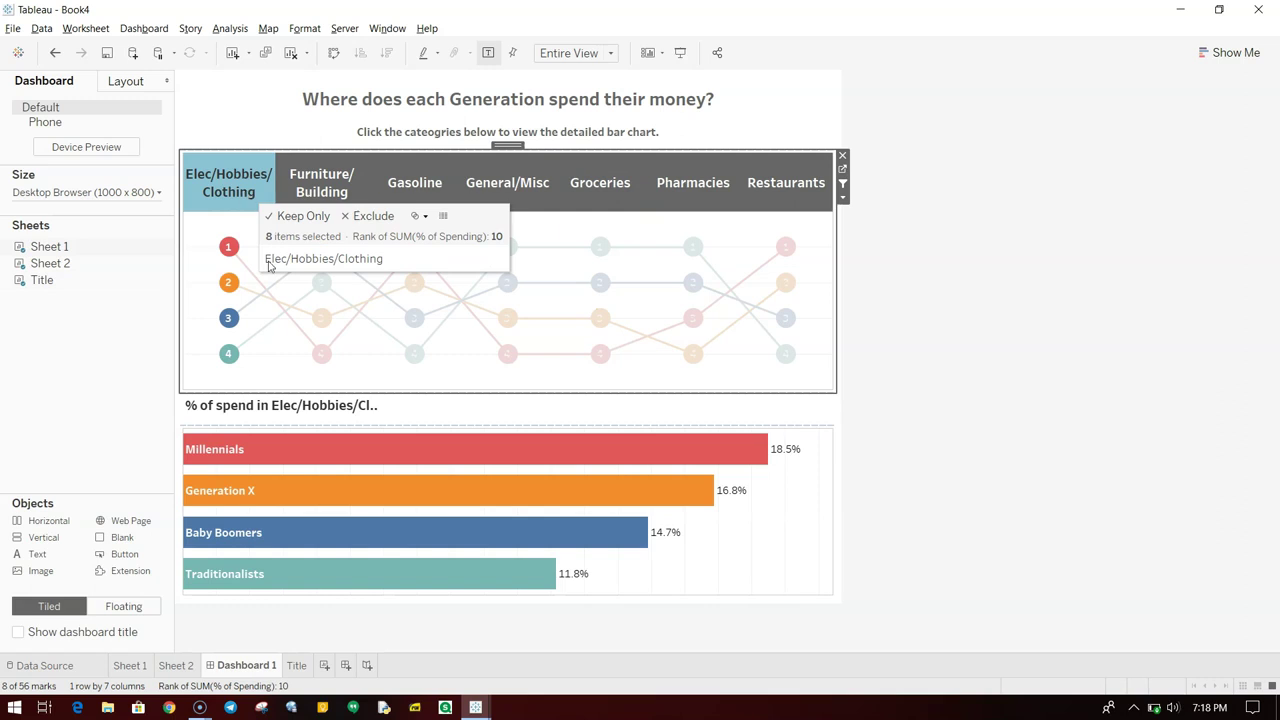
click(381, 405)
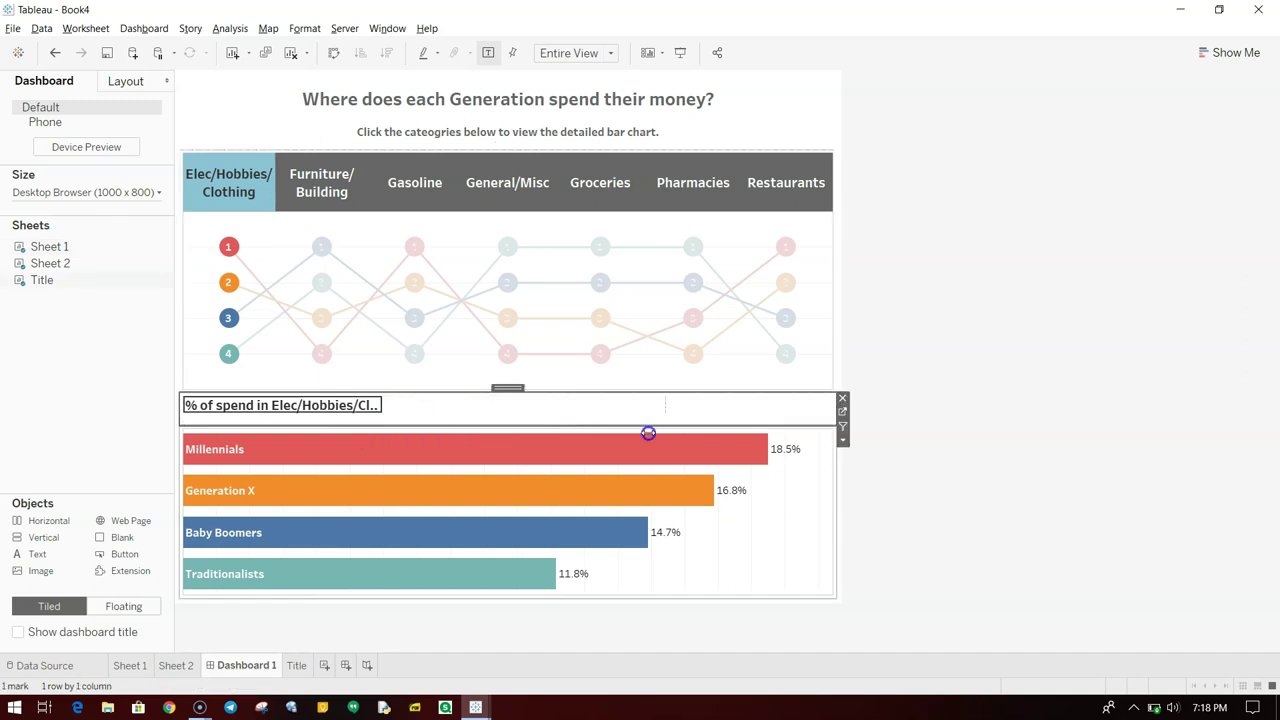
click(831, 418)
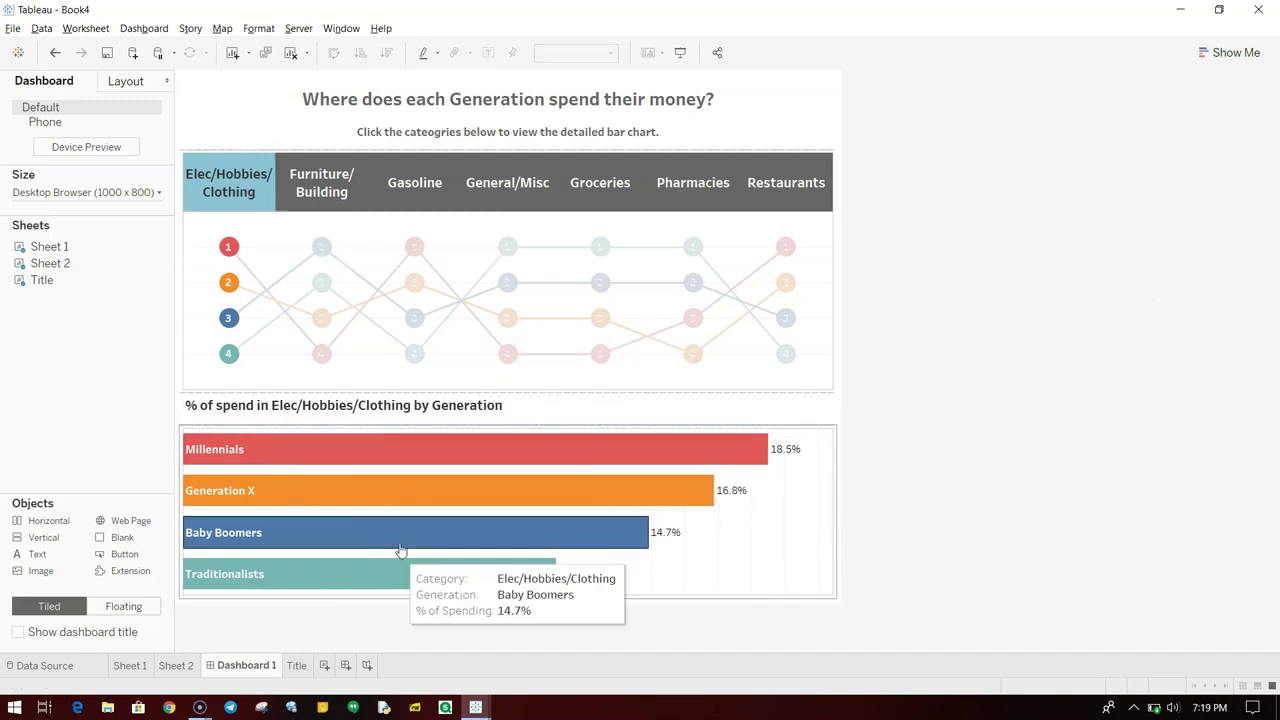
Test the category title and bar chart with Furniture/Building, Gasoline and General/Misc in turn.
click(331, 197)
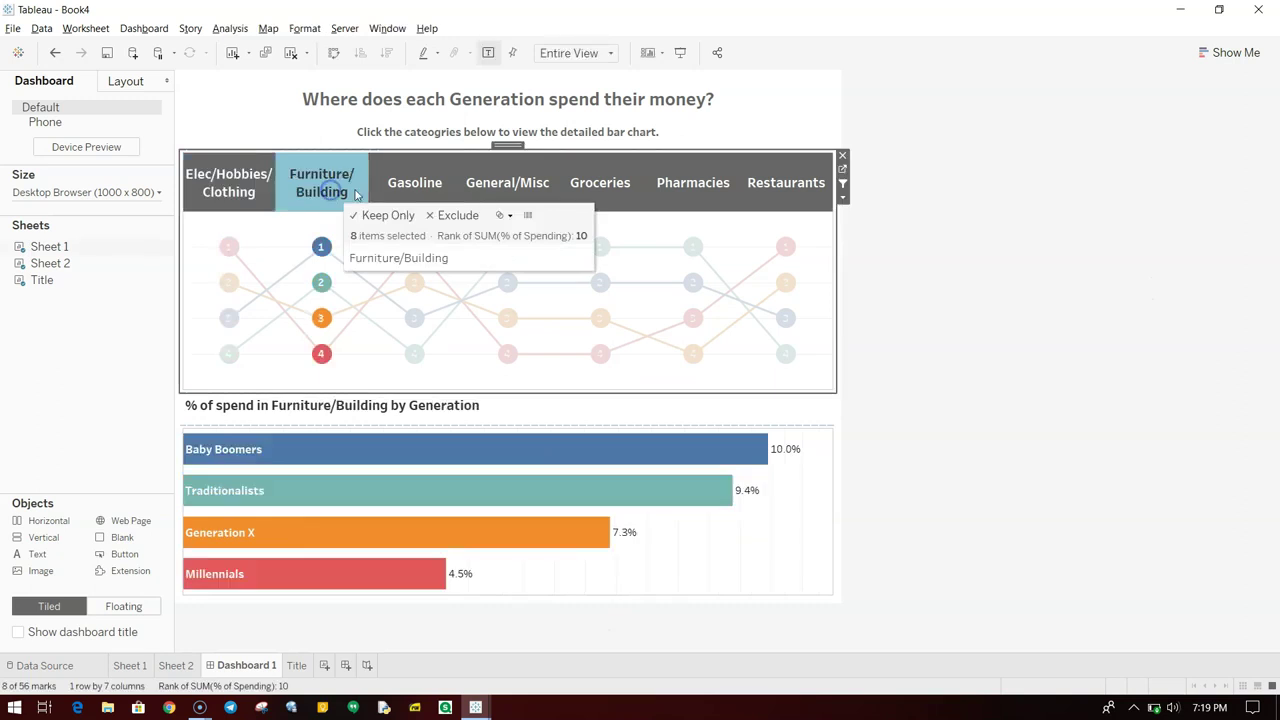
click(428, 187)
click(517, 190)
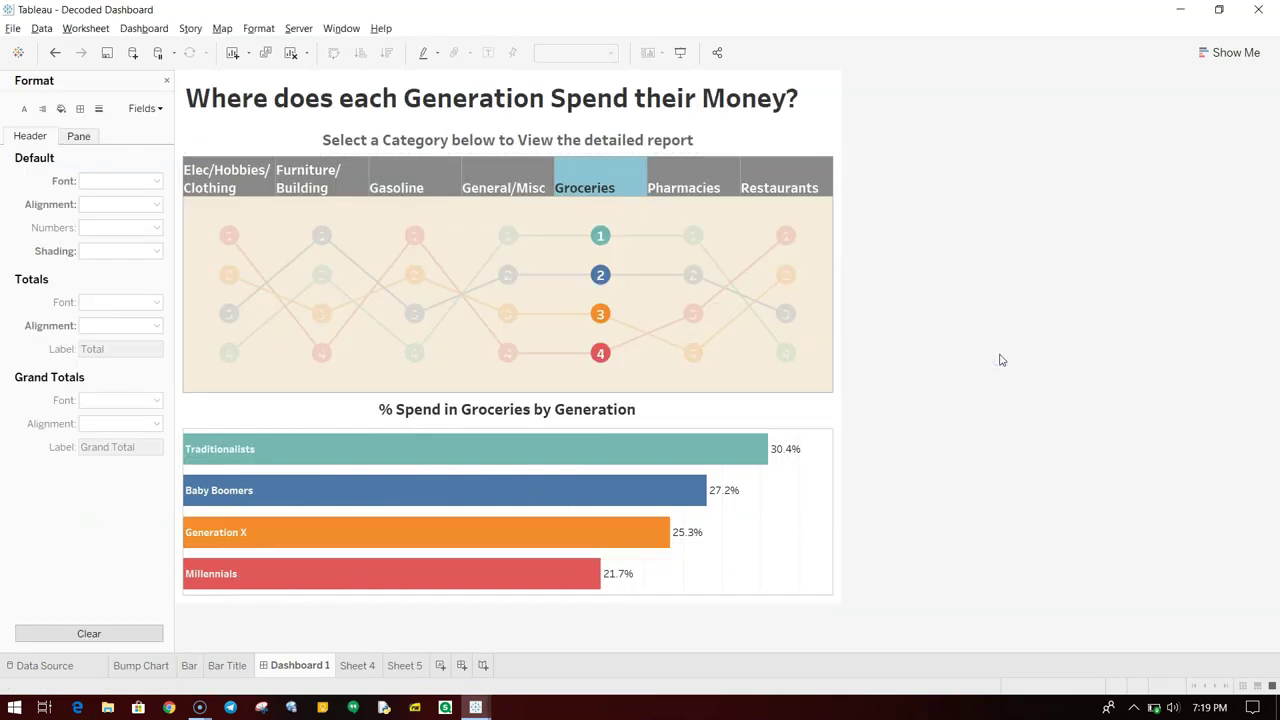
Return to Dashboard 1 in the Book4 workbook and clear the General/Misc selection to test the unfiltered view.
mouse_move(280, 484)
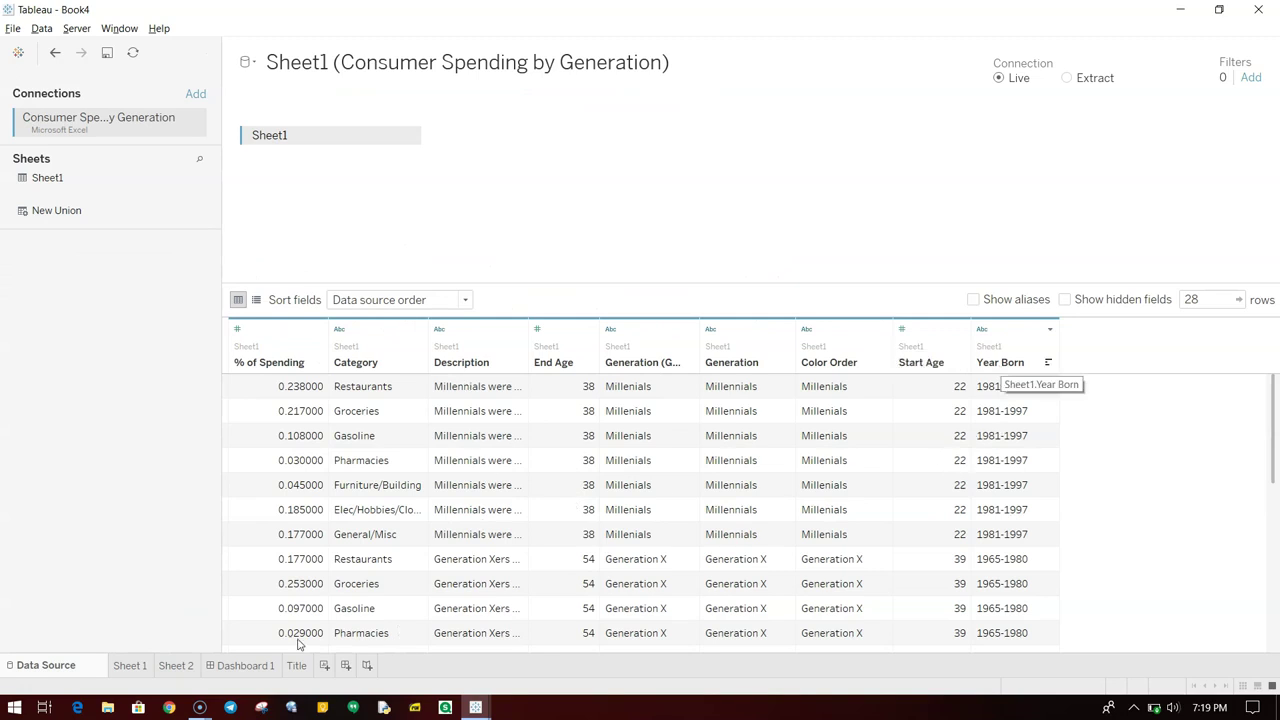
click(232, 665)
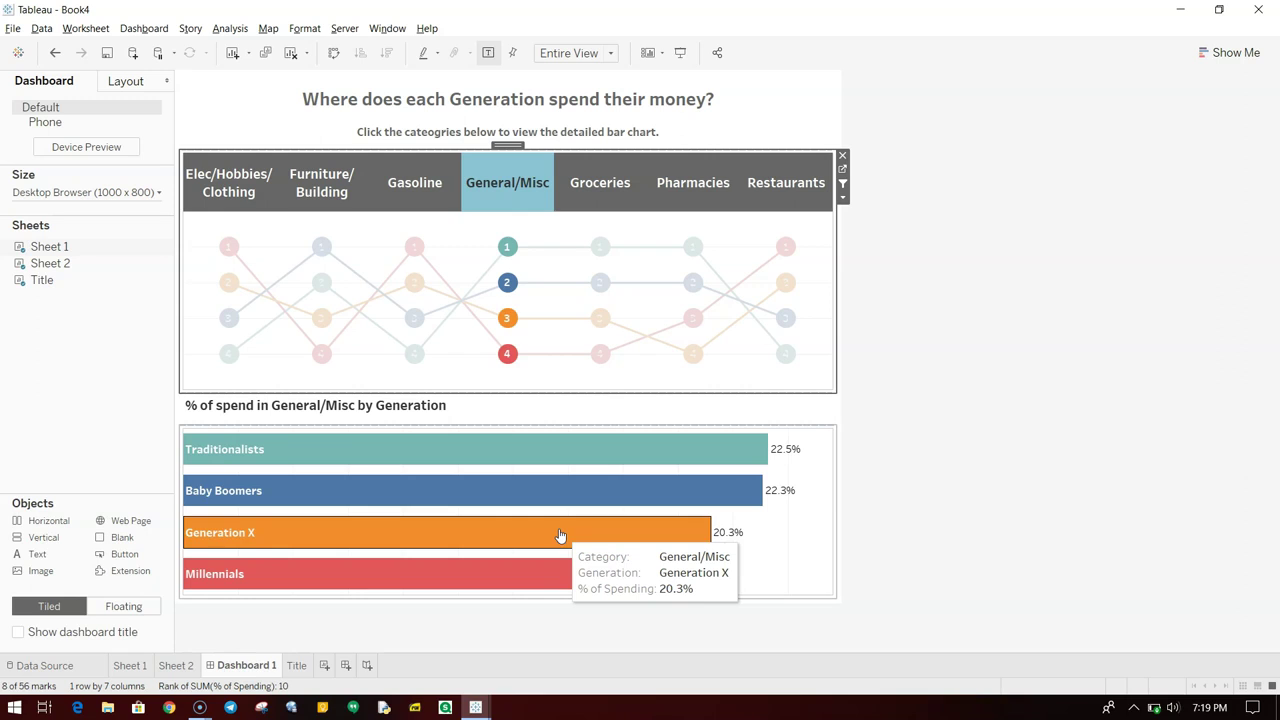
click(511, 188)
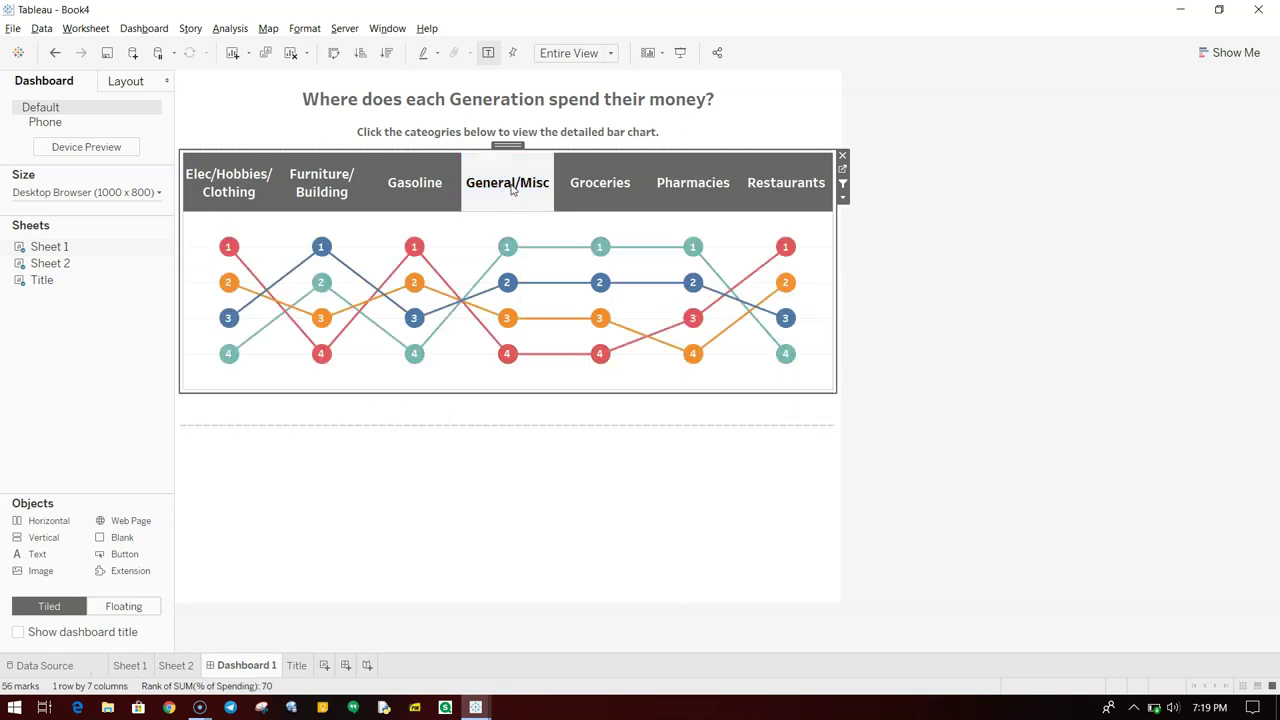